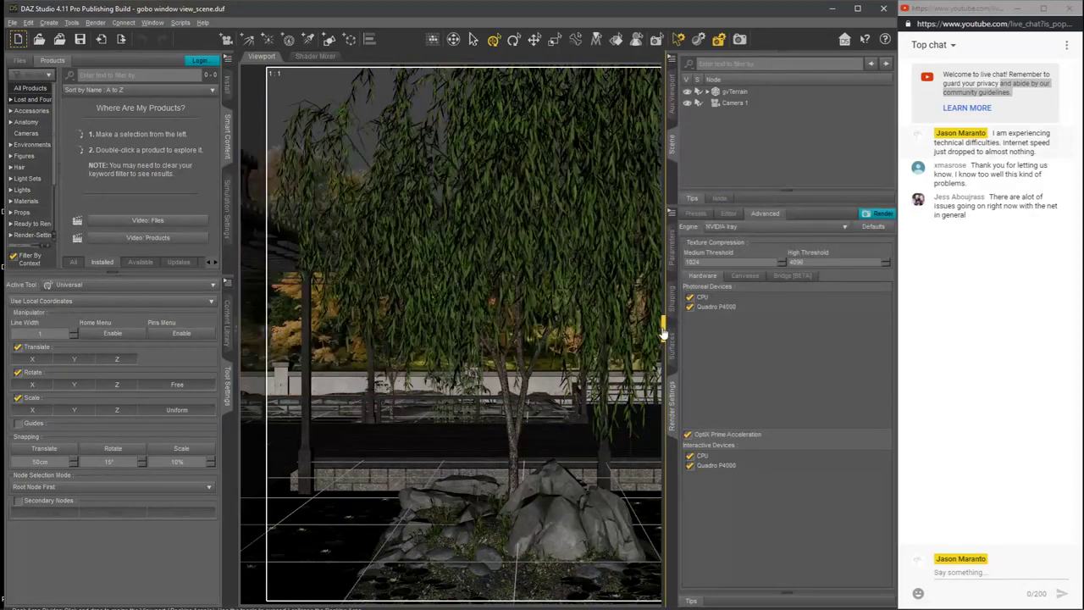
Step: Collapse the content and tool settings pane to enlarge the viewport, and show the Parameters pane
{"action": "left_click", "coordinate": [235, 332]}
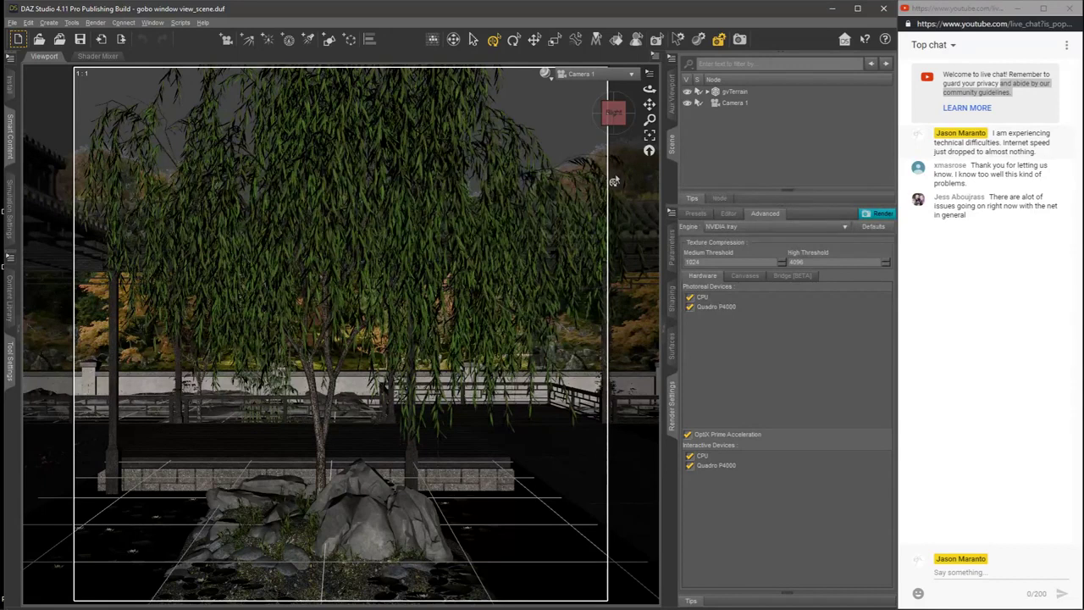
{"action": "left_click", "coordinate": [673, 254]}
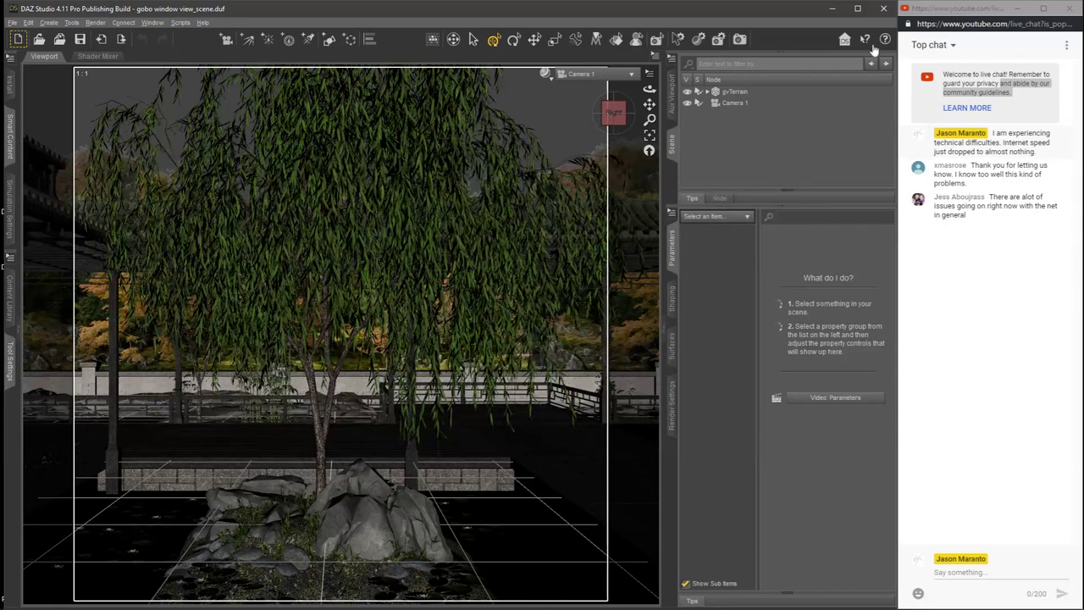
{"action": "left_click", "coordinate": [955, 10]}
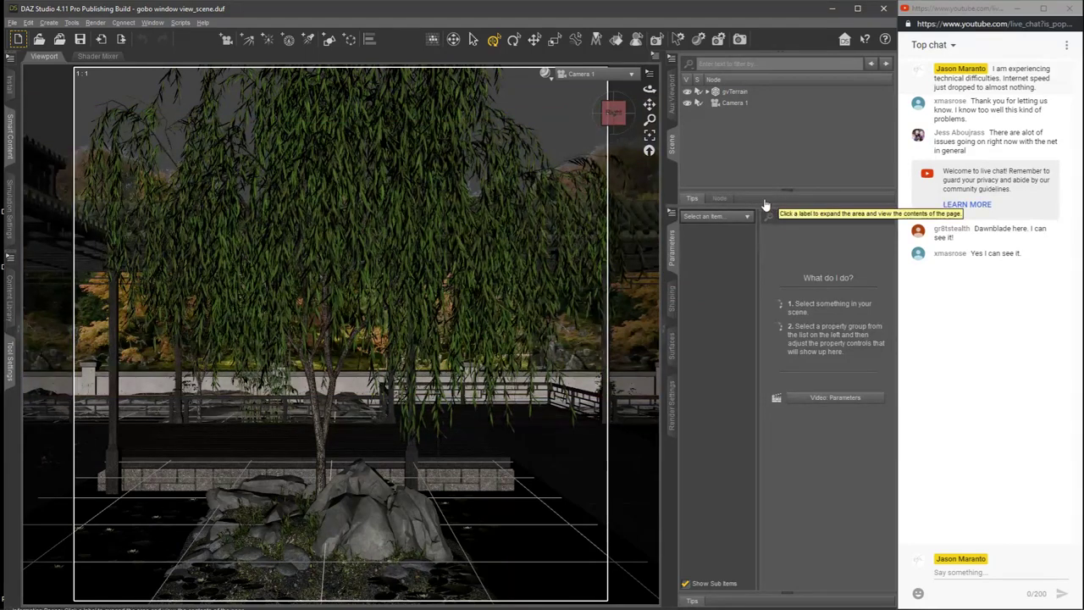
Step: Review the NVIDIA Iray render settings, examining the hardware devices, the canvases and the General pixel size options
{"action": "left_click", "coordinate": [675, 403]}
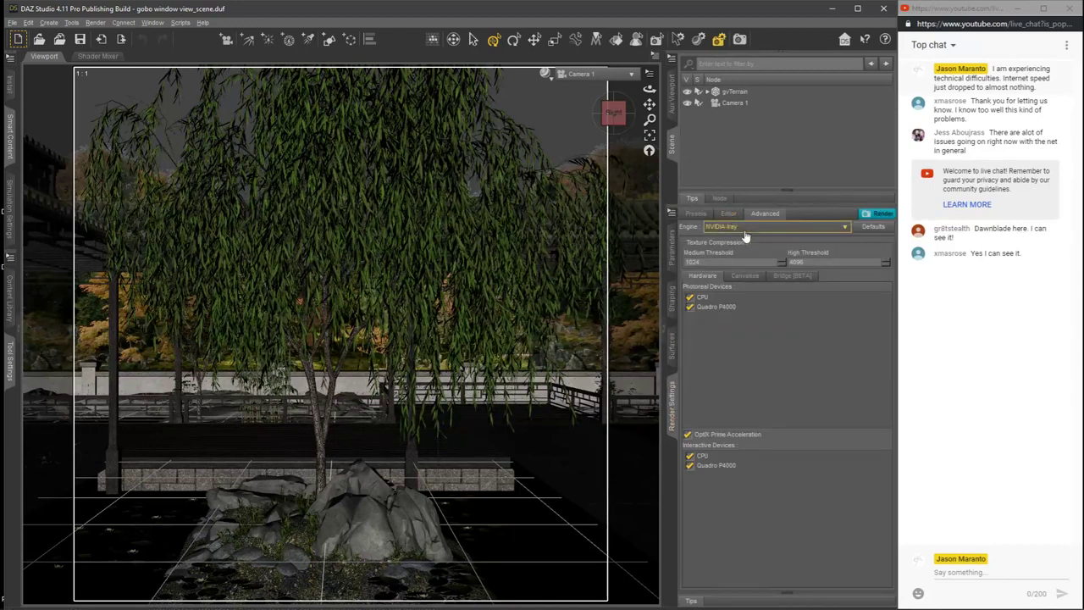
{"action": "left_click", "coordinate": [752, 280]}
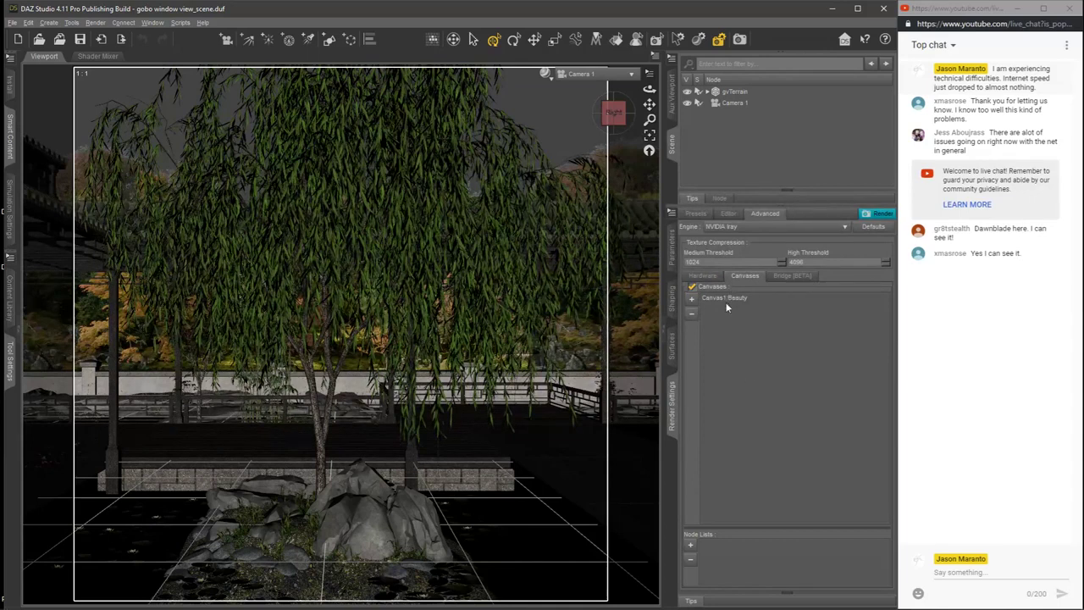
{"action": "left_click", "coordinate": [729, 214]}
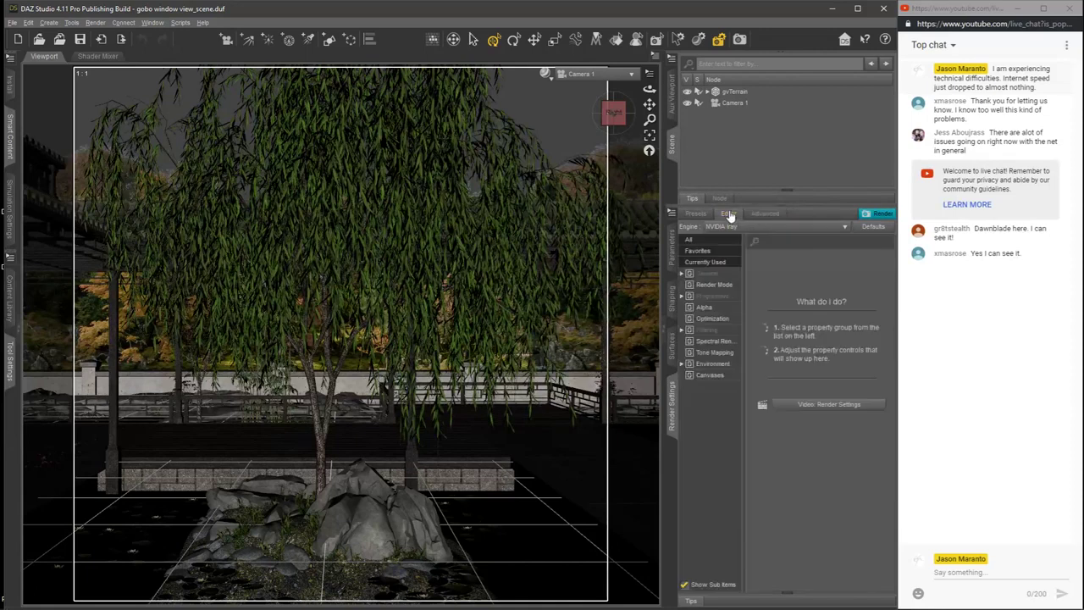
{"action": "left_click", "coordinate": [712, 274]}
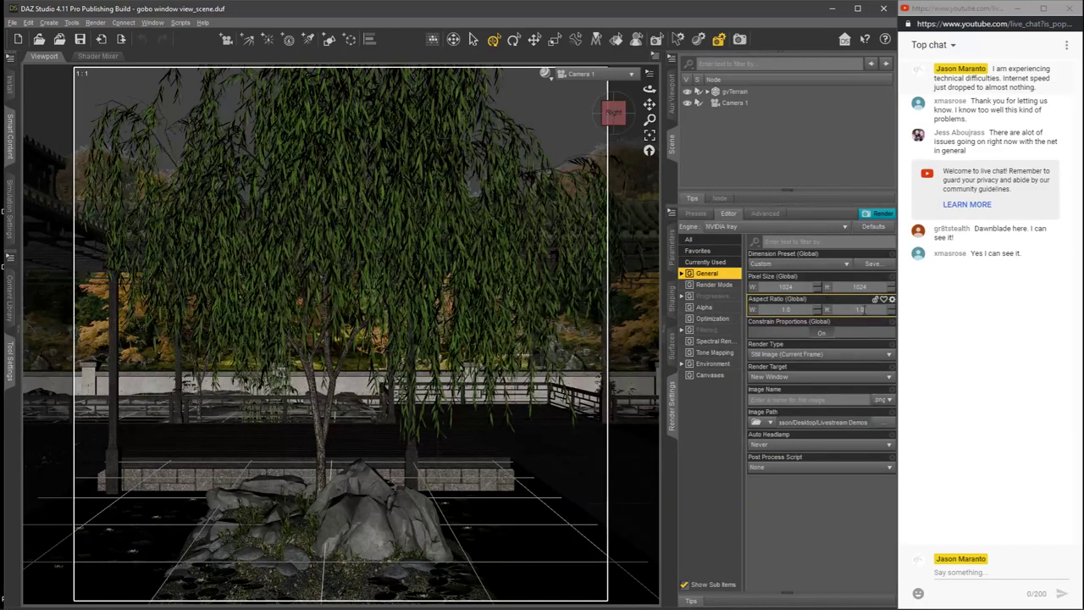
{"action": "left_click", "coordinate": [800, 287]}
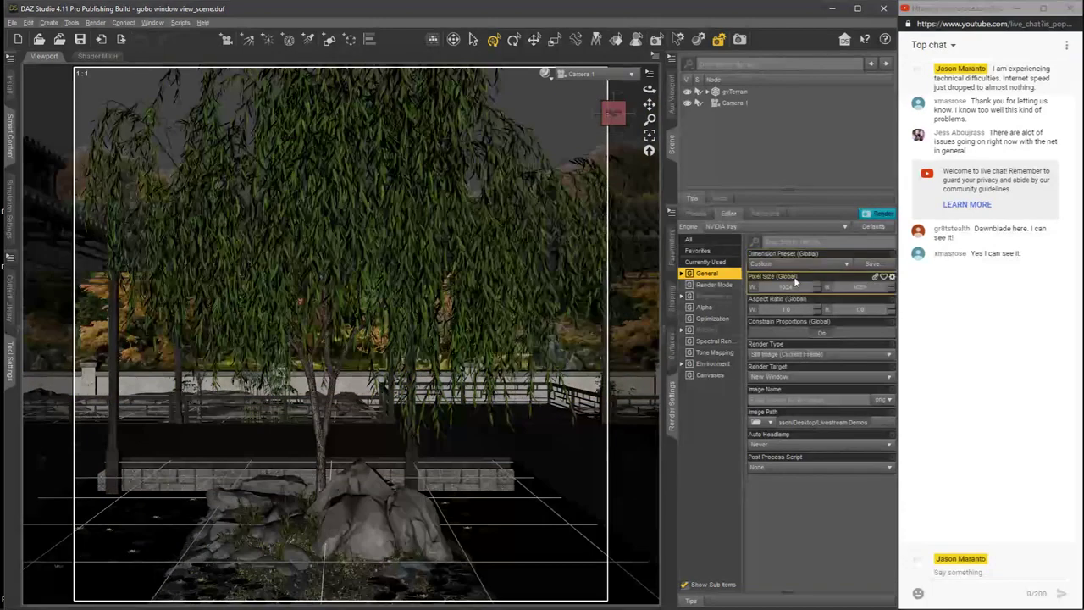
Step: Examine the Environment render settings, including the environment mode choices, dome options and sun-sky parameters
{"action": "left_click", "coordinate": [711, 364]}
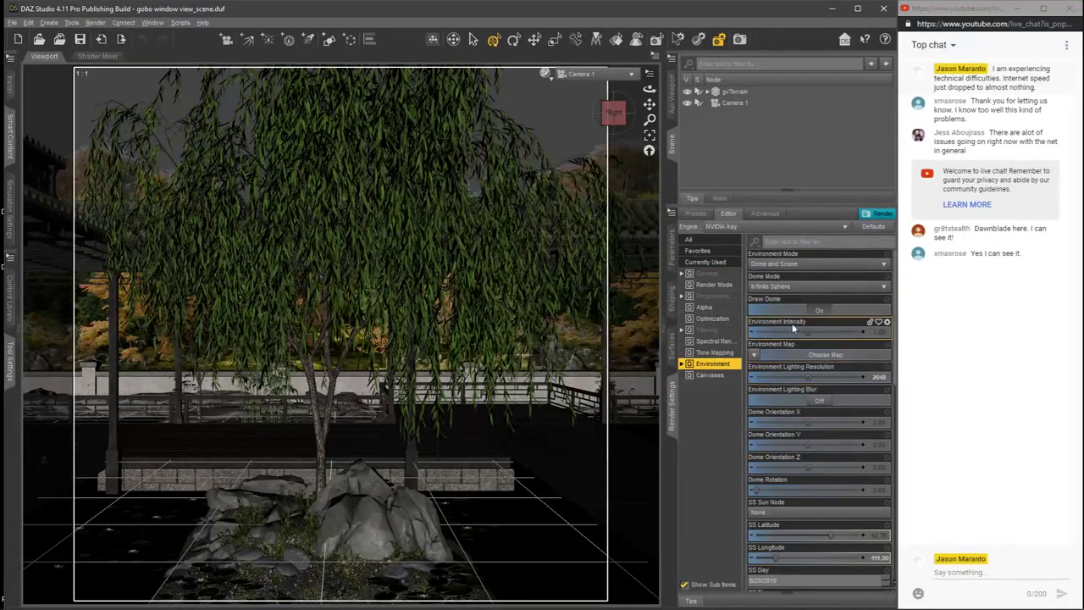
{"action": "left_click", "coordinate": [779, 264]}
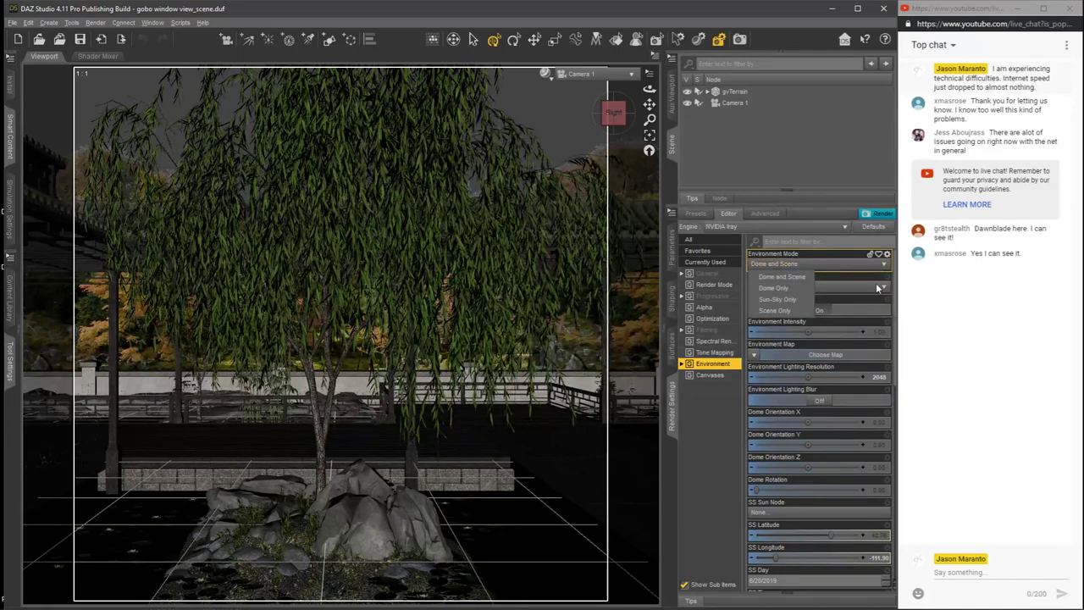
{"action": "left_click", "coordinate": [893, 310]}
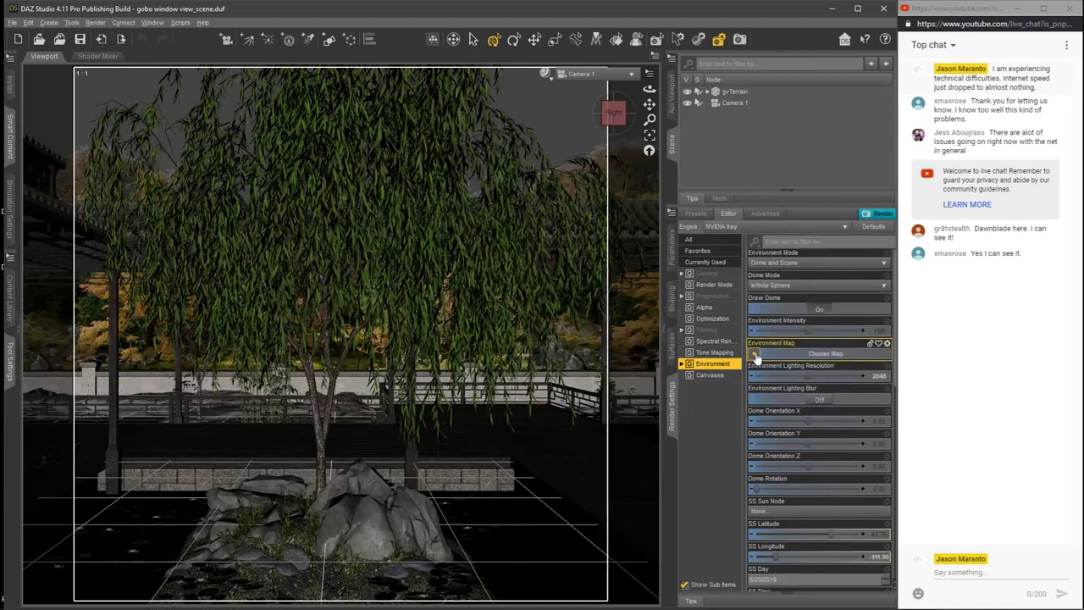
{"action": "scroll", "coordinate": [895, 347], "scroll_direction": "down", "scroll_amount": 3}
{"action": "scroll", "coordinate": [900, 369], "scroll_direction": "down", "scroll_amount": 10}
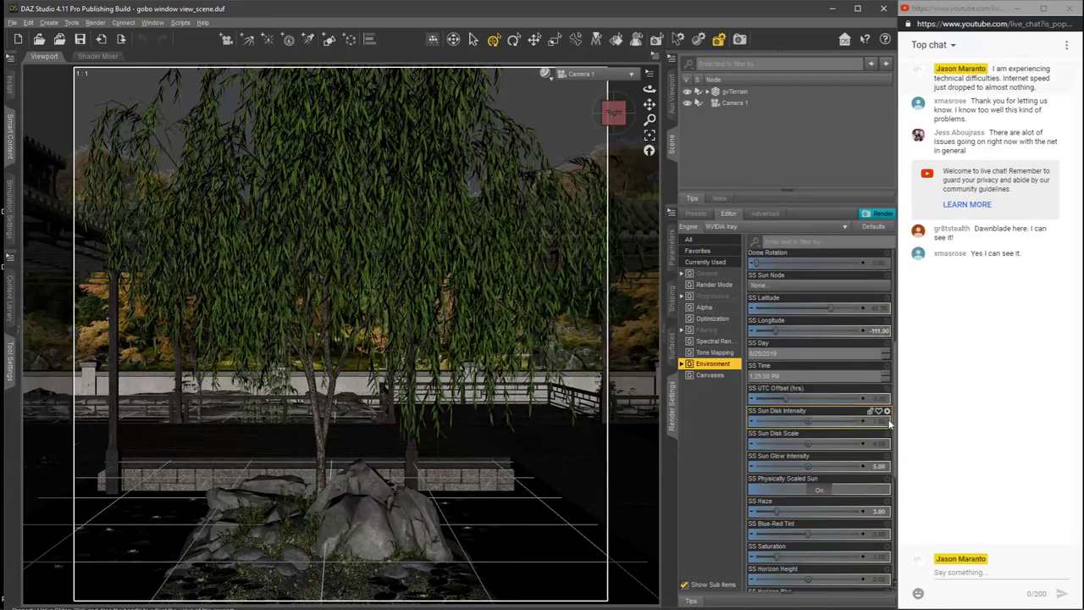
{"action": "scroll", "coordinate": [895, 409], "scroll_direction": "down", "scroll_amount": 5}
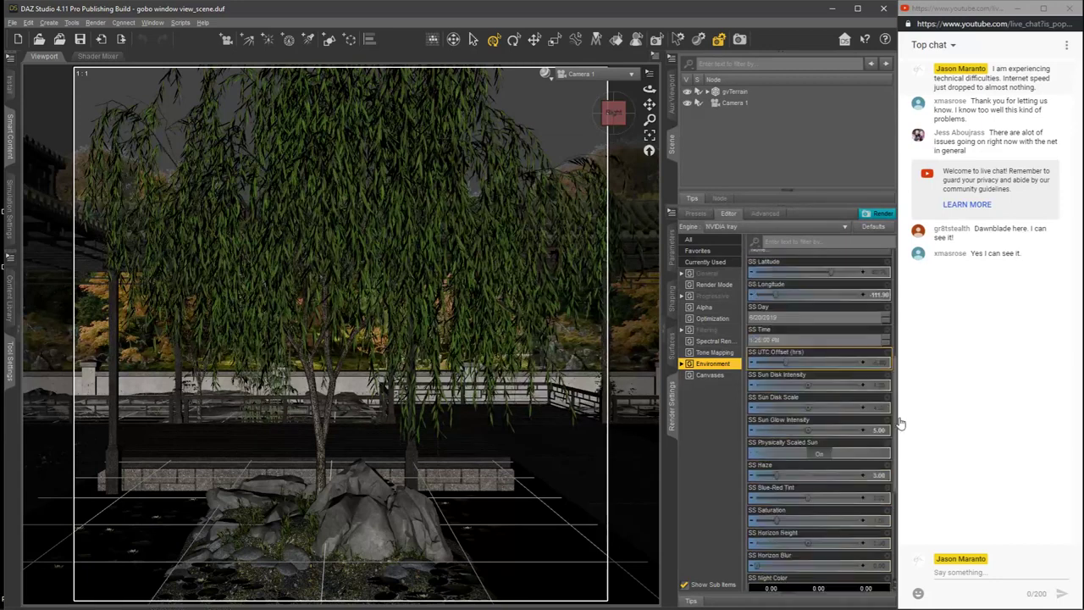
{"action": "left_click_drag", "start_coordinate": [906, 466], "coordinate": [905, 315]}
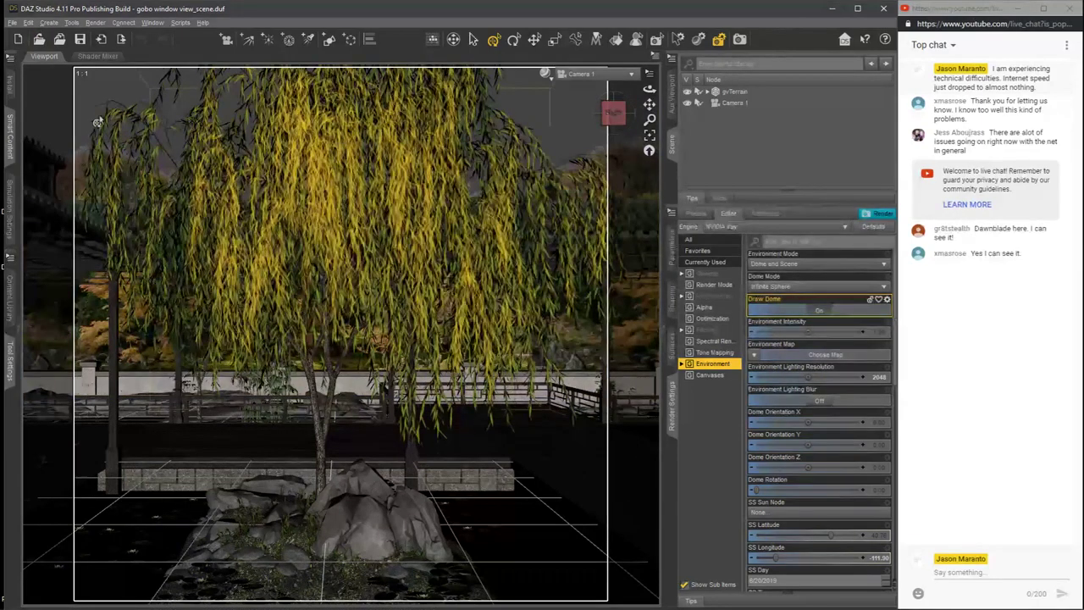
Step: Open Gobo Demo.duf from the Livestream Demos folder on the Desktop without saving the current scene
{"action": "left_click", "coordinate": [11, 22]}
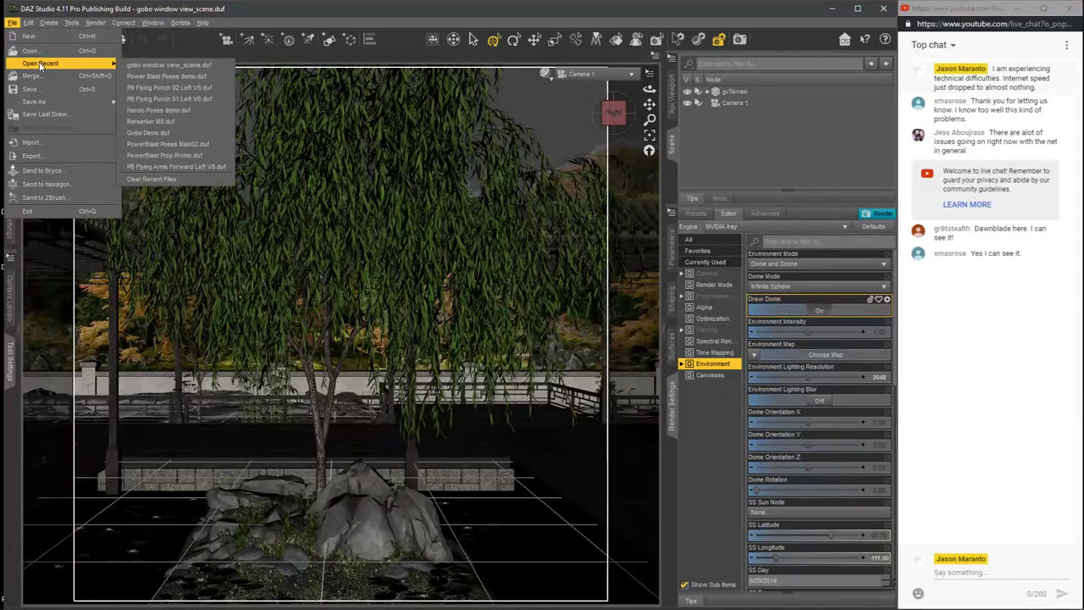
{"action": "left_click", "coordinate": [39, 52]}
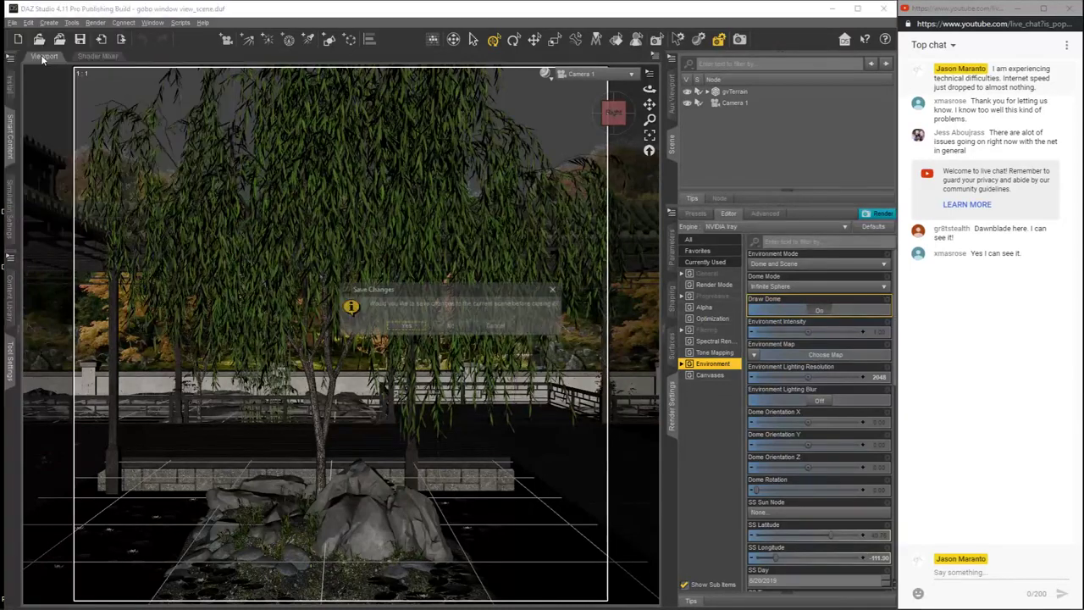
{"action": "left_click", "coordinate": [453, 325]}
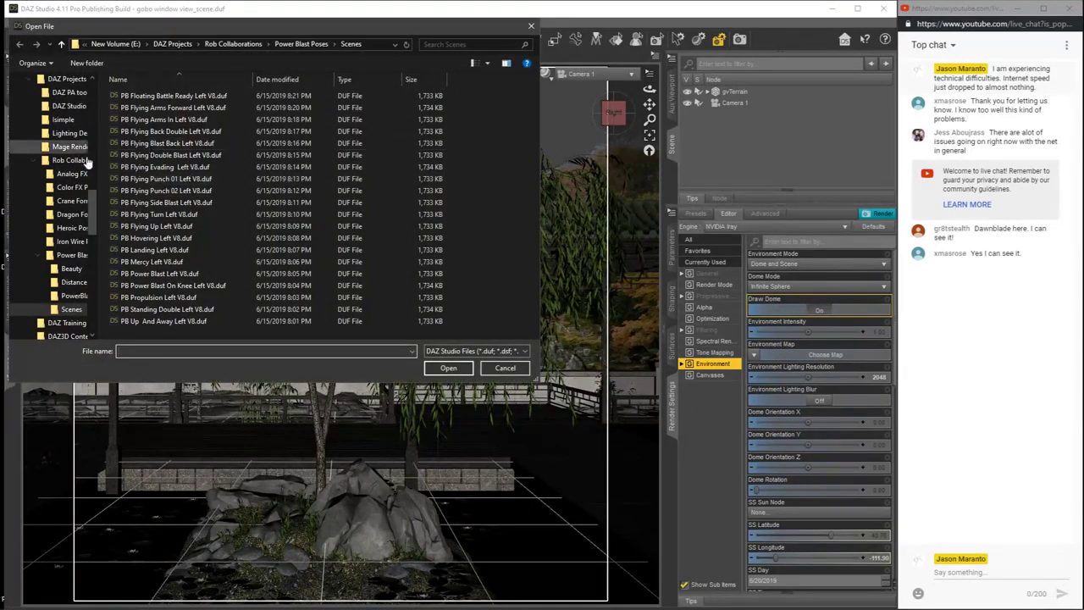
{"action": "scroll", "coordinate": [84, 152], "scroll_direction": "up", "scroll_amount": 10}
{"action": "left_click", "coordinate": [72, 106]}
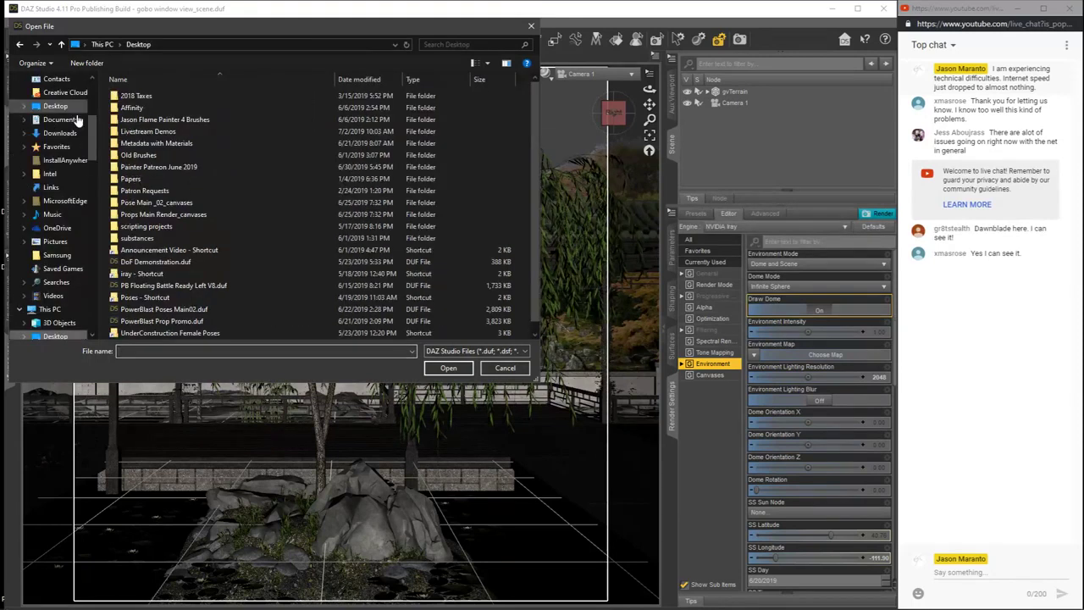
{"action": "double_click", "coordinate": [137, 133]}
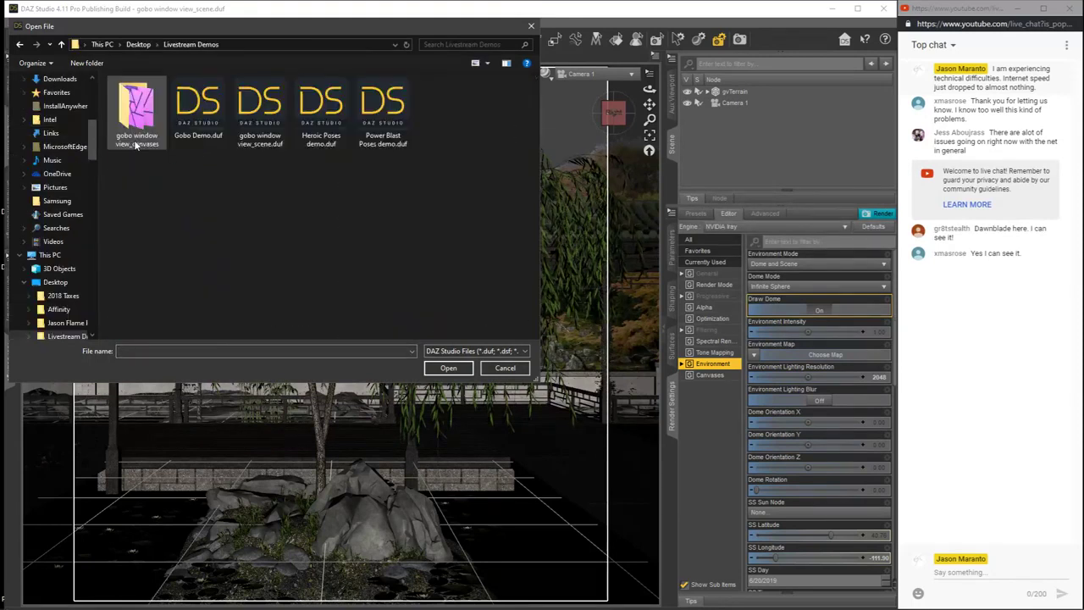
{"action": "left_click", "coordinate": [198, 106]}
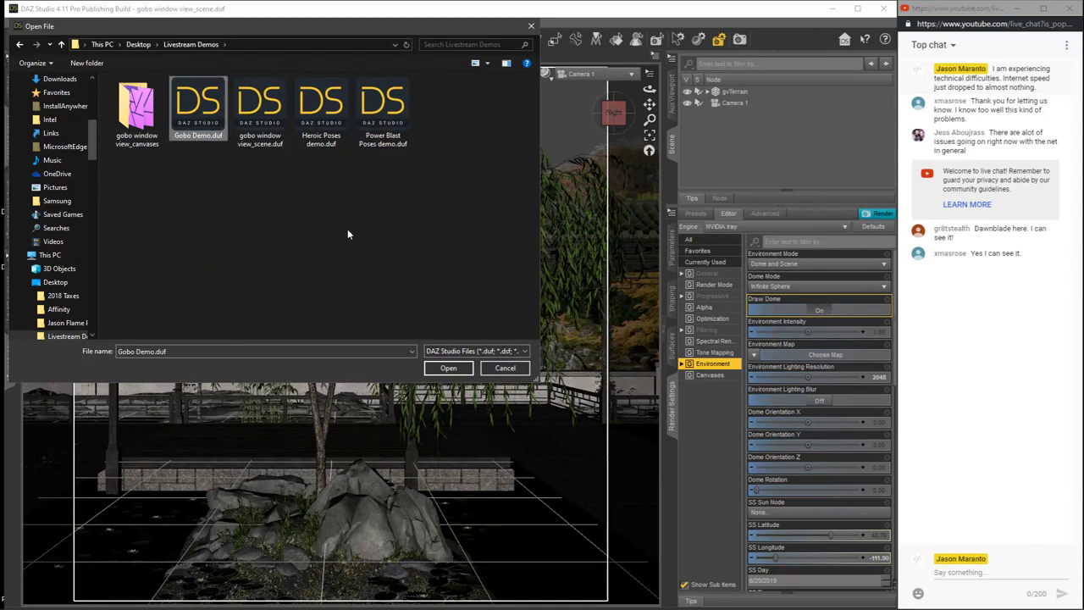
{"action": "left_click", "coordinate": [448, 368]}
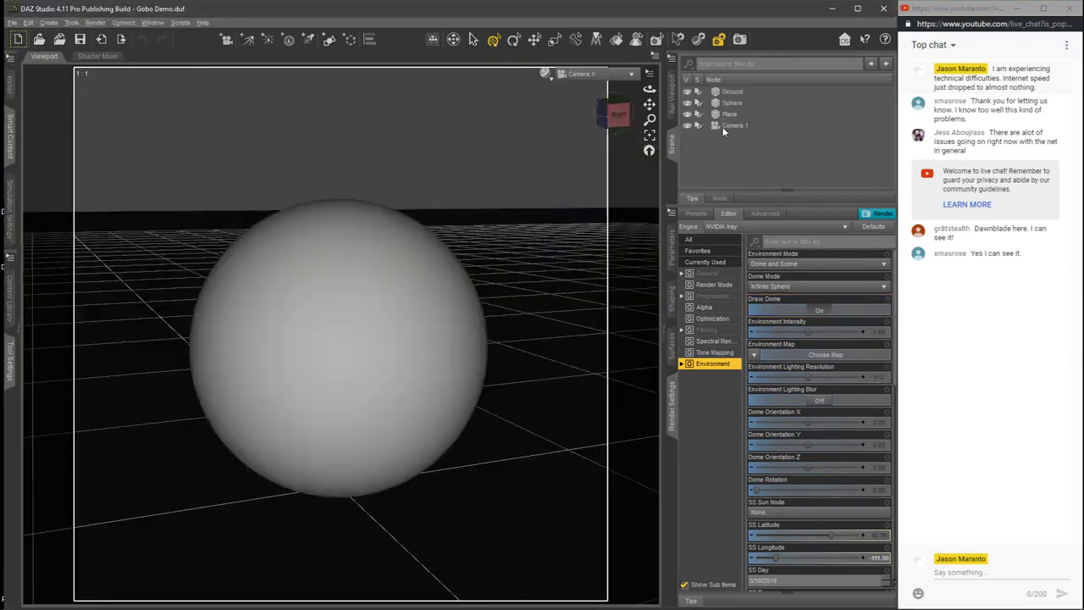
Step: Delete the Plane from the scene and select Camera 1
{"action": "left_click", "coordinate": [726, 115]}
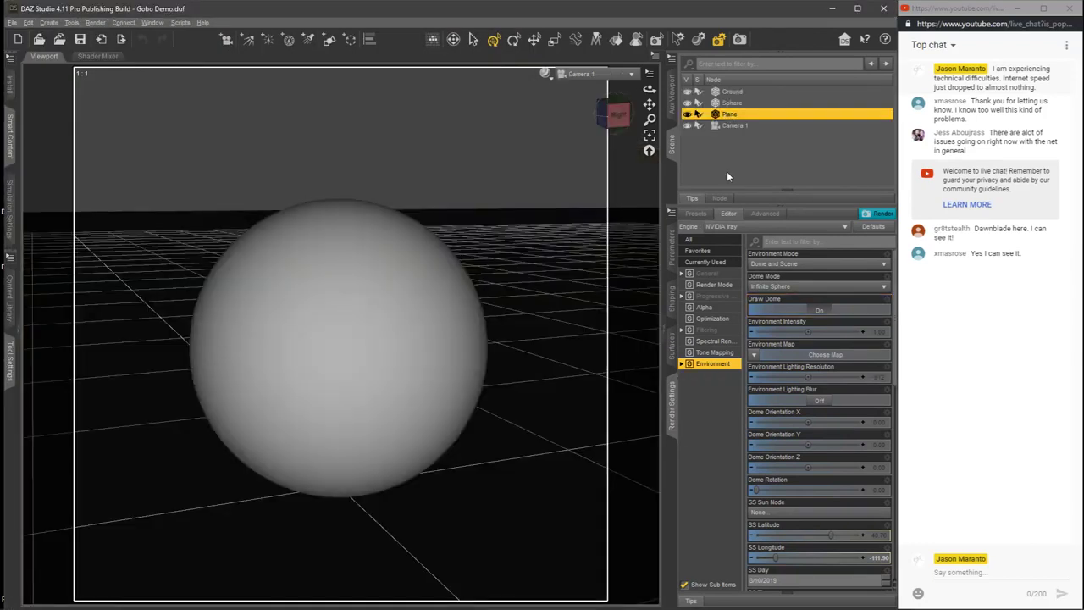
{"action": "key", "text": "Delete"}
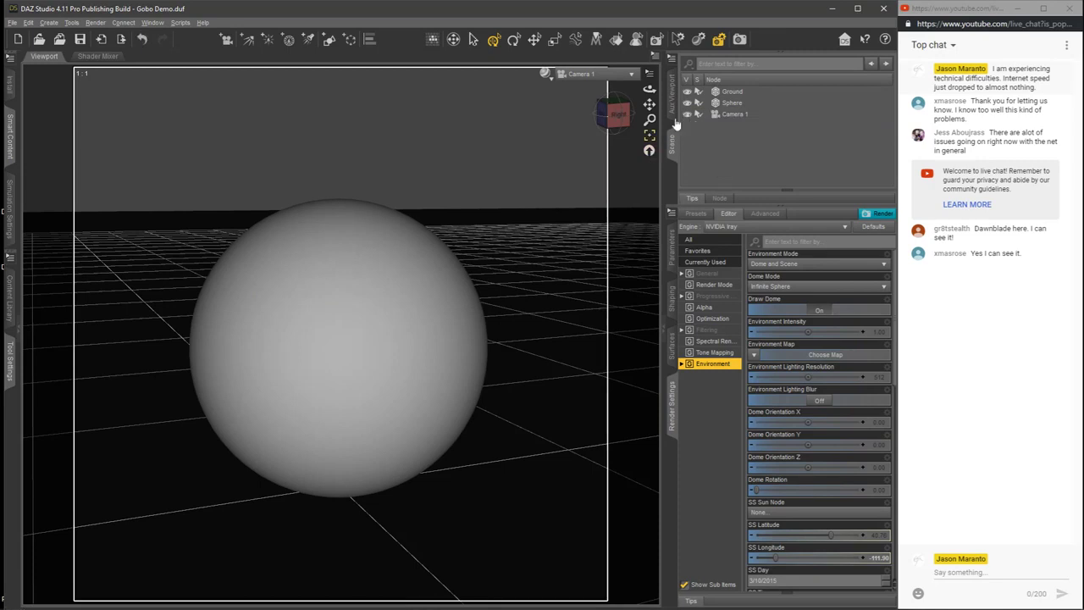
{"action": "left_click", "coordinate": [731, 103]}
{"action": "left_click", "coordinate": [724, 116]}
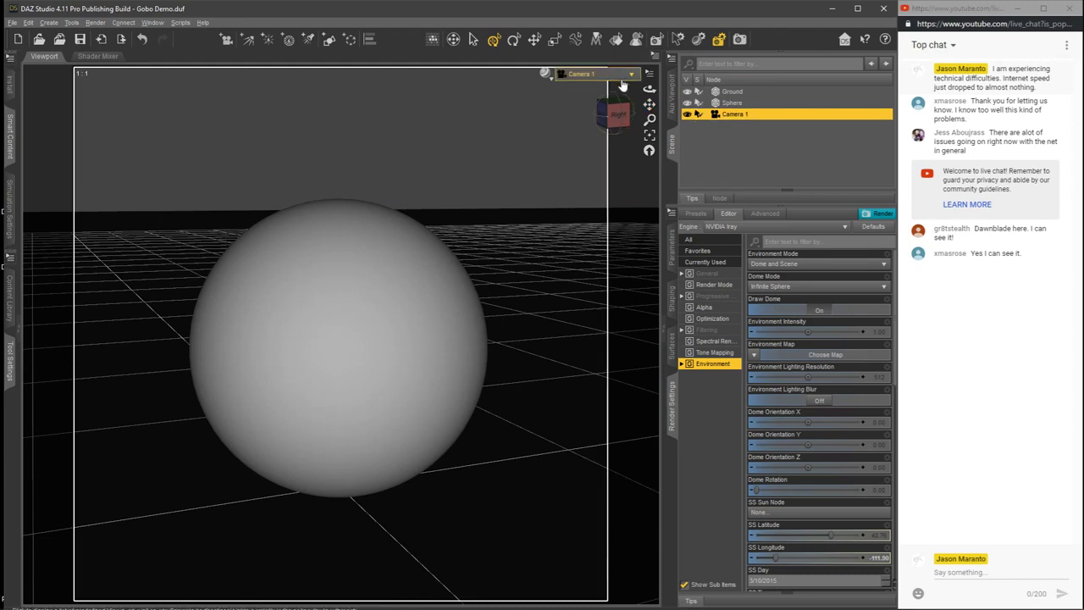
Step: Bring back the tool settings pane, make the Geometry Editor the active tool and select the Sphere
{"action": "left_click", "coordinate": [17, 337]}
{"action": "left_click", "coordinate": [100, 286]}
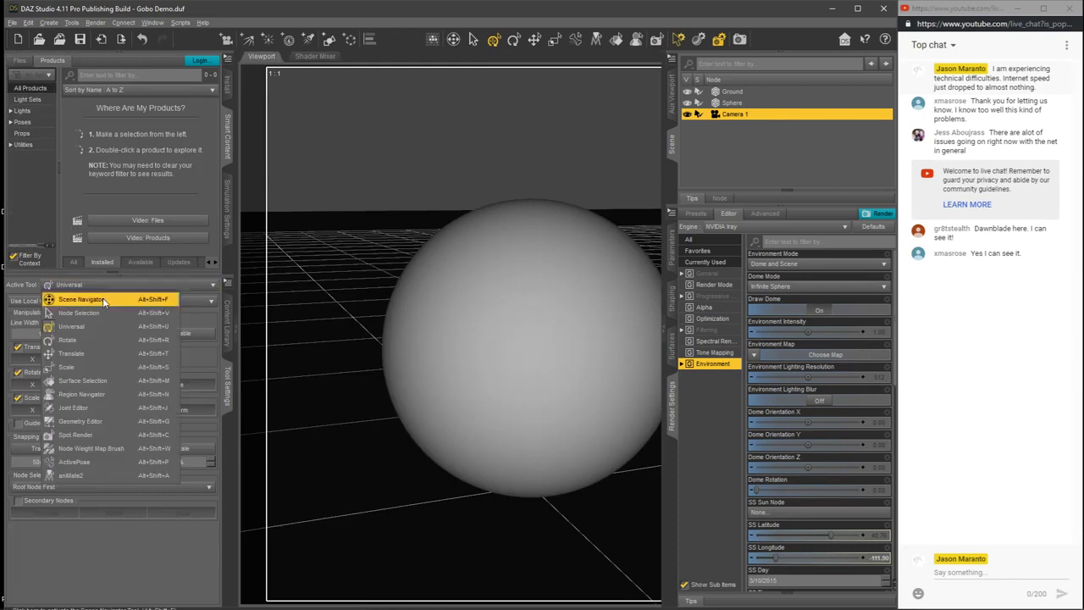
{"action": "left_click", "coordinate": [87, 419]}
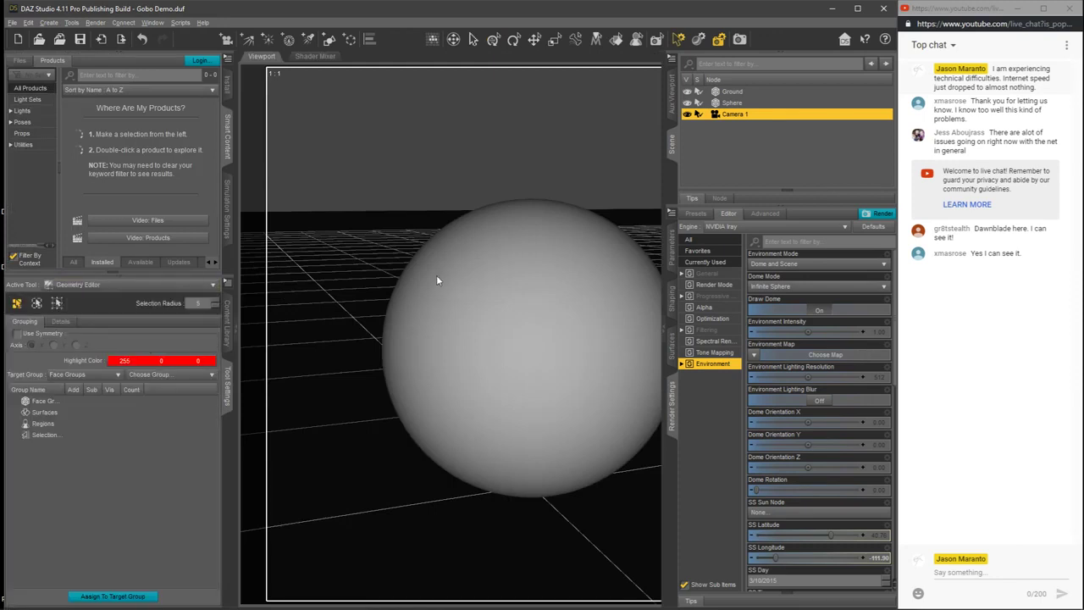
{"action": "left_click", "coordinate": [730, 103]}
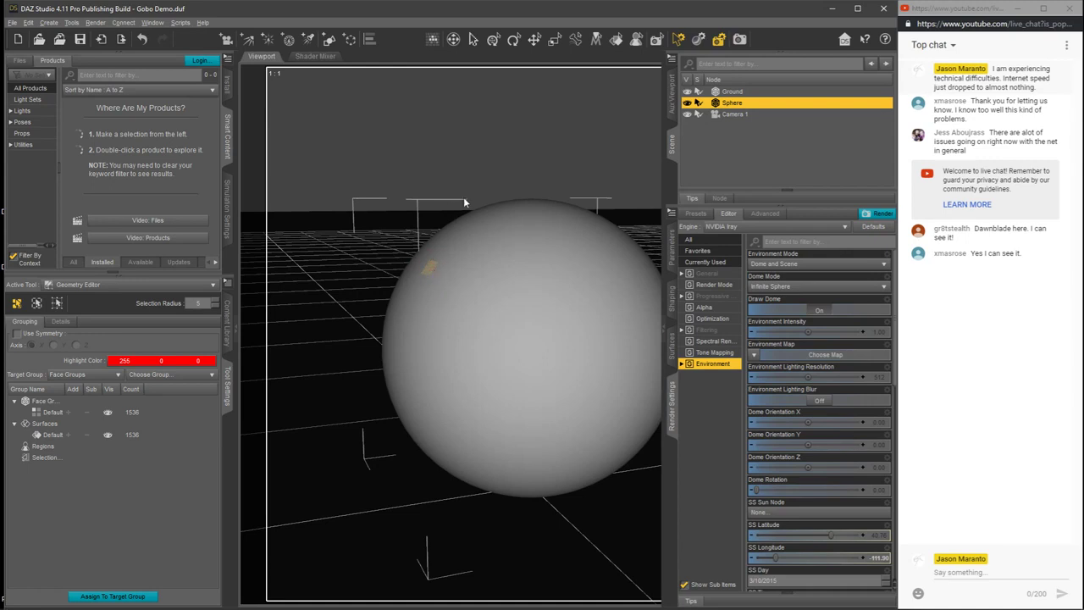
Step: Search all installed products in Smart Content for "Lighting"
{"action": "left_click", "coordinate": [234, 330]}
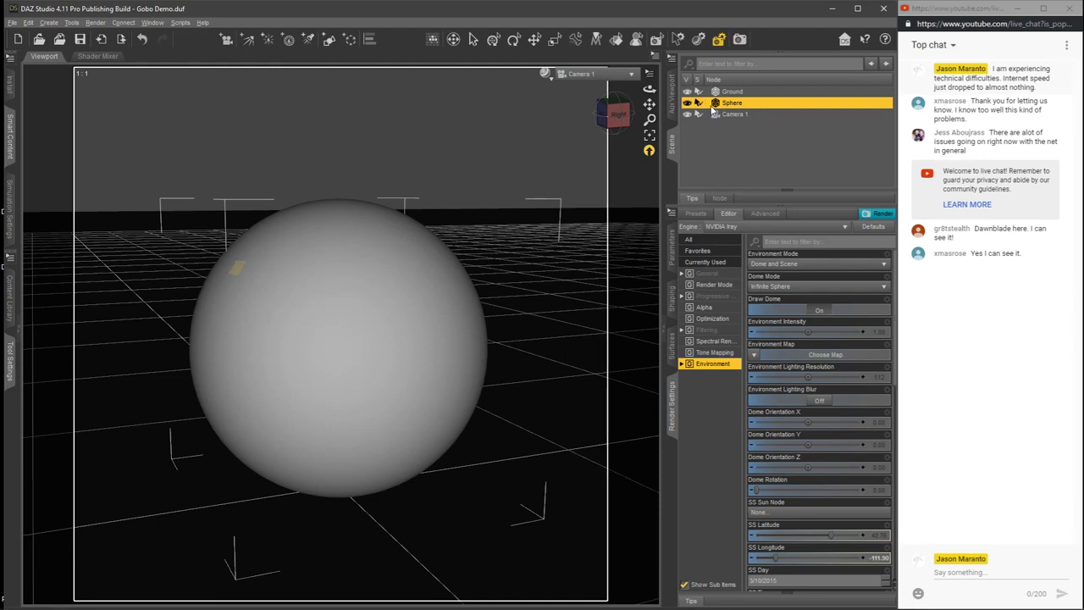
{"action": "left_click", "coordinate": [19, 332]}
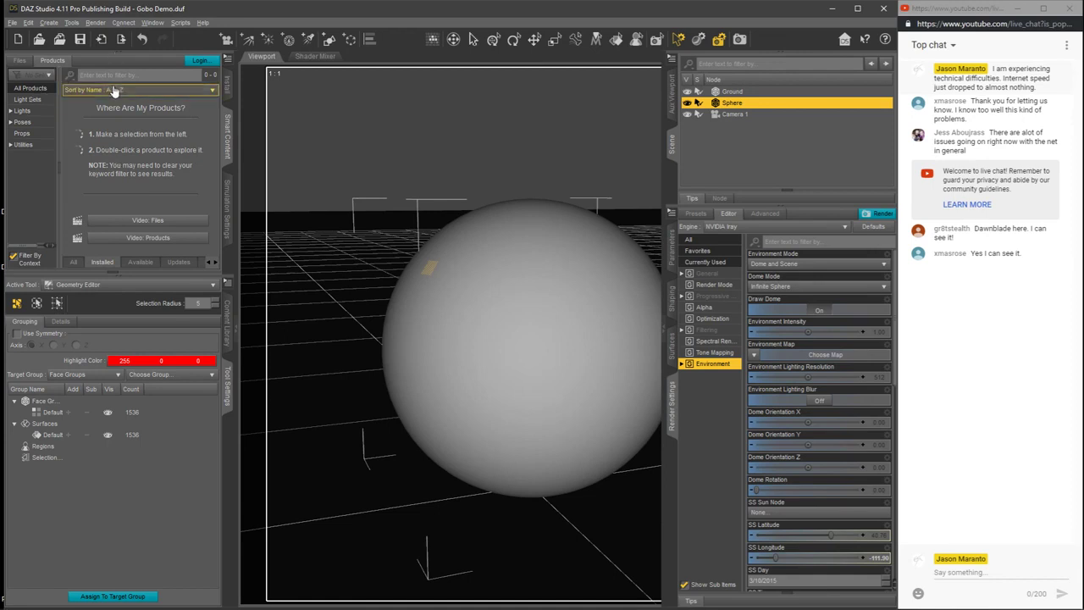
{"action": "left_click", "coordinate": [38, 88]}
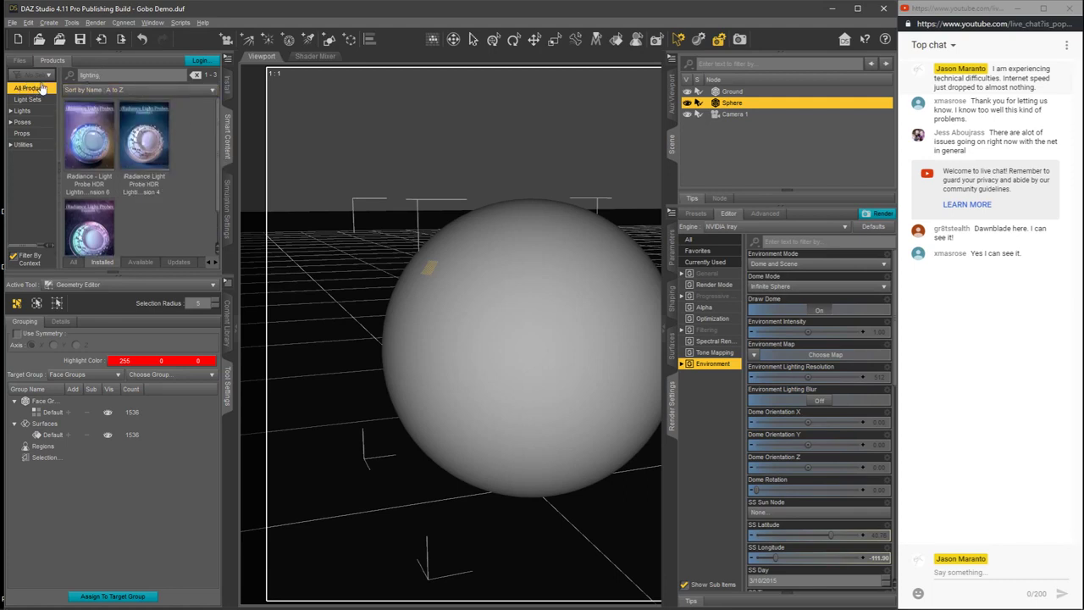
{"action": "left_click_drag", "start_coordinate": [115, 73], "coordinate": [72, 71]}
{"action": "type", "text": "l"}
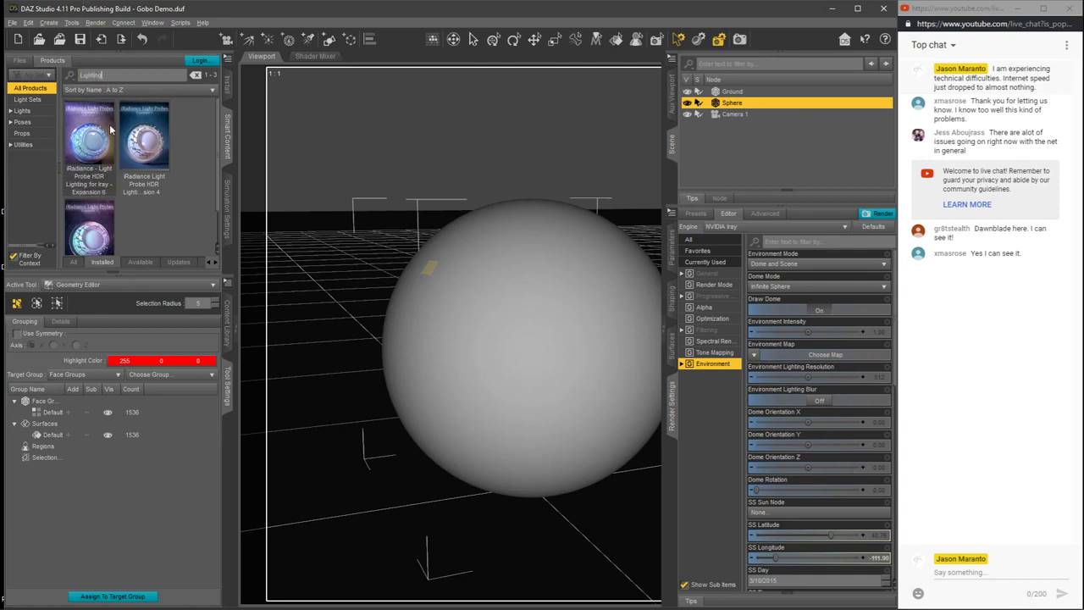
Step: Replace the product search term with "Designer"
{"action": "left_click_drag", "start_coordinate": [113, 75], "coordinate": [59, 76]}
{"action": "mouse_move", "coordinate": [218, 160]}
{"action": "left_mouse_down"}
{"action": "mouse_move", "coordinate": [217, 222]}
{"action": "mouse_move", "coordinate": [217, 153]}
{"action": "left_mouse_up"}
{"action": "left_click_drag", "start_coordinate": [102, 75], "coordinate": [79, 75]}
{"action": "type", "text": "Des"}
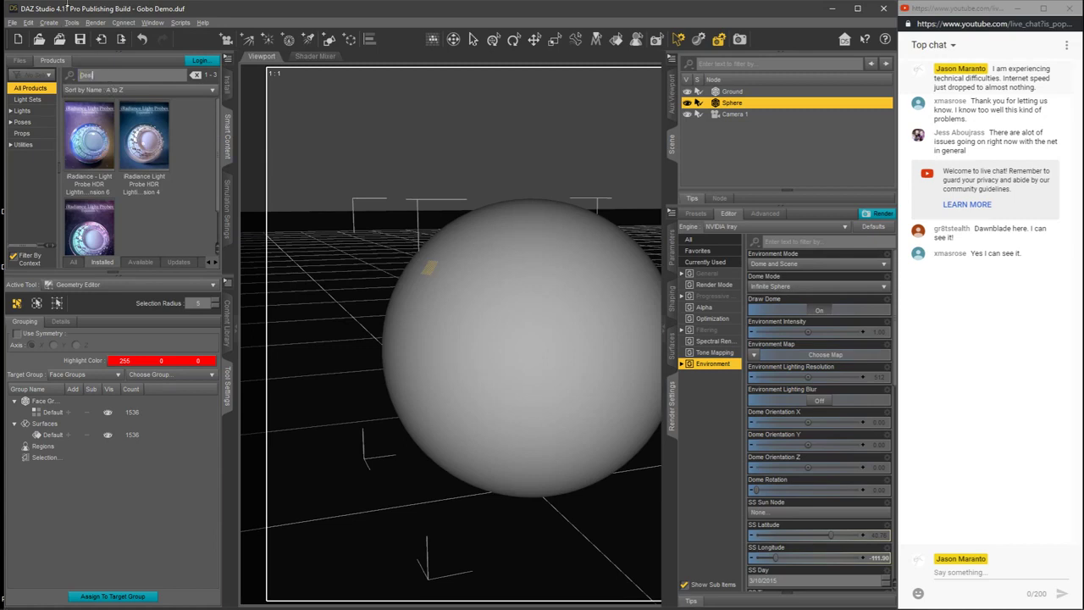
{"action": "type", "text": "igner"}
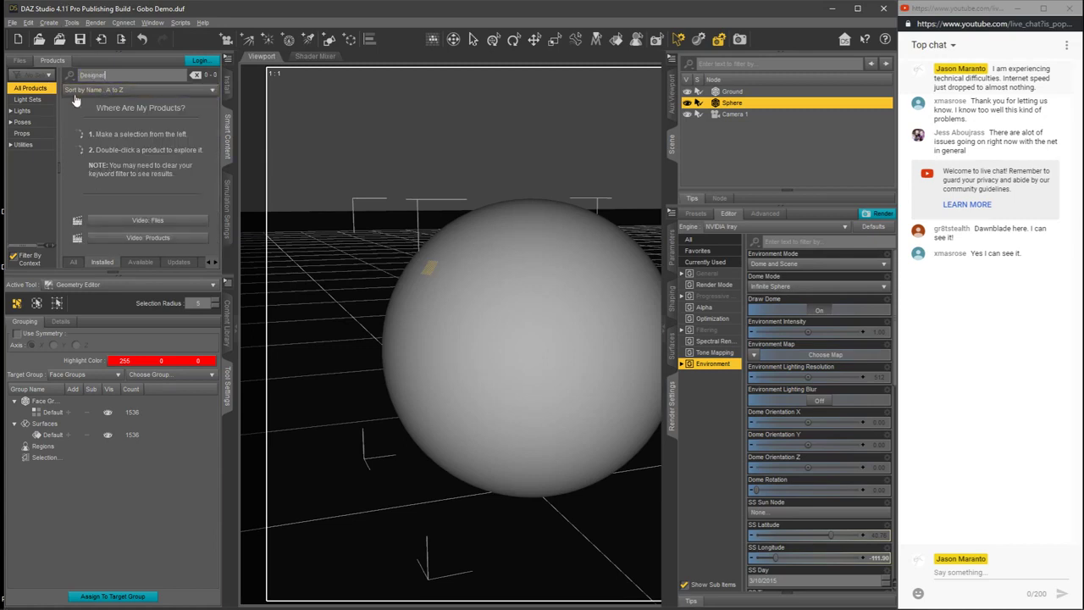
Step: Clear the product search and deselect the Sphere to list all installed products
{"action": "left_click", "coordinate": [33, 100]}
{"action": "left_click", "coordinate": [32, 88]}
{"action": "left_click", "coordinate": [195, 75]}
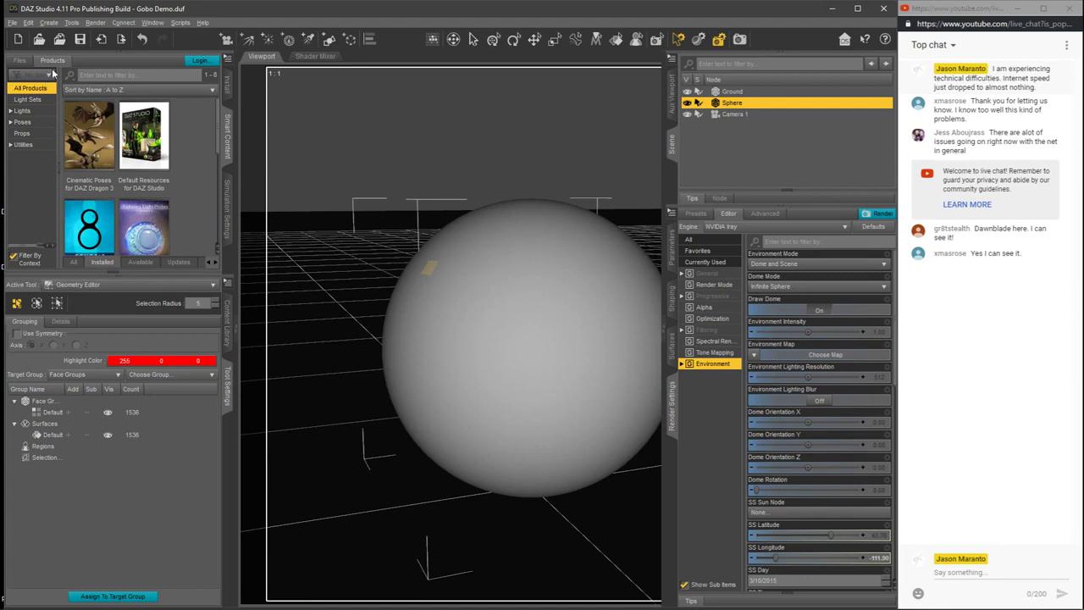
{"action": "left_click", "coordinate": [714, 136]}
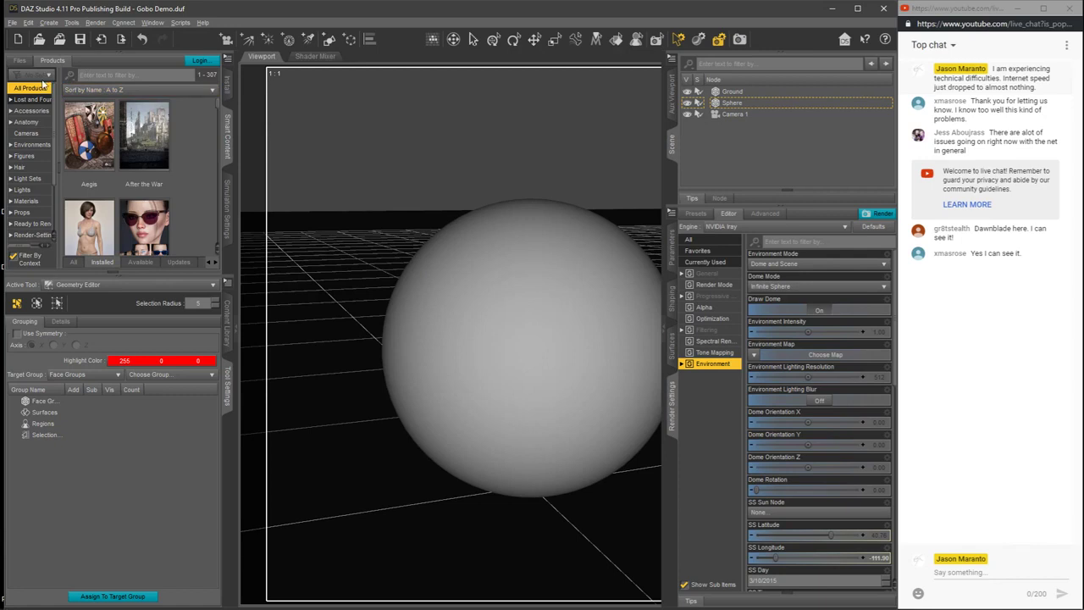
Step: Search the installed products for "Lighting", open Lighting Designer - Auto-Fill and list its Utilities scripts
{"action": "left_click", "coordinate": [118, 73]}
{"action": "type", "text": "l"}
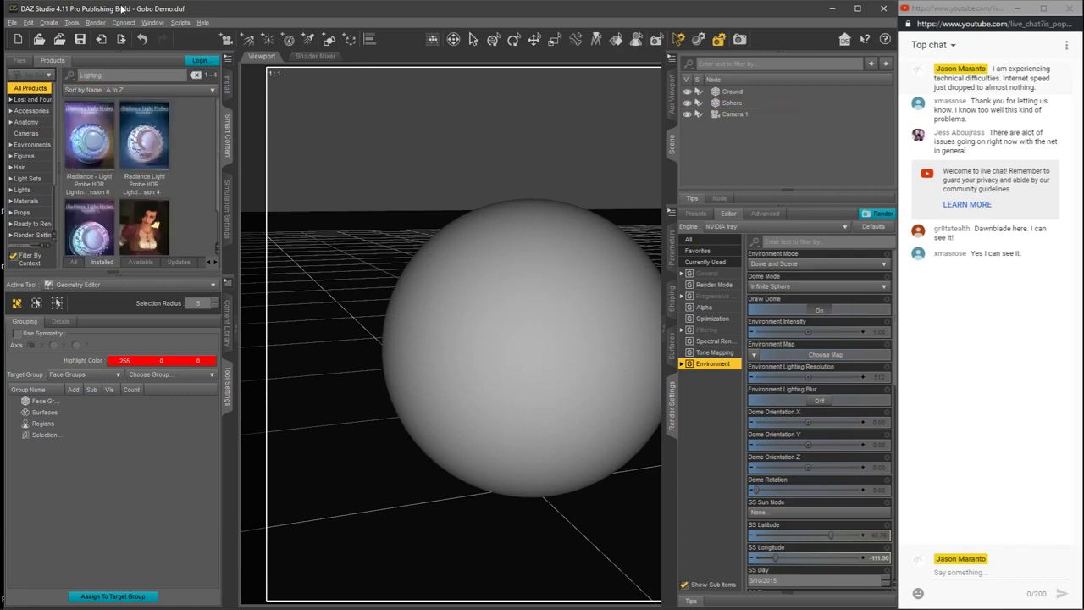
{"action": "scroll", "coordinate": [194, 190], "scroll_direction": "down", "scroll_amount": 1}
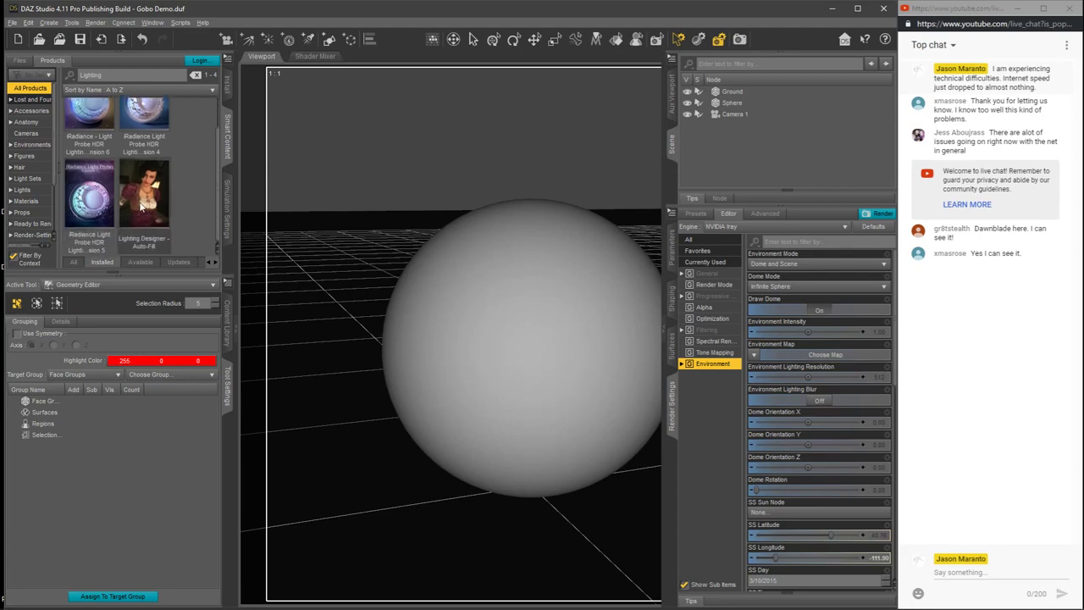
{"action": "double_click", "coordinate": [140, 205]}
{"action": "left_click", "coordinate": [22, 199]}
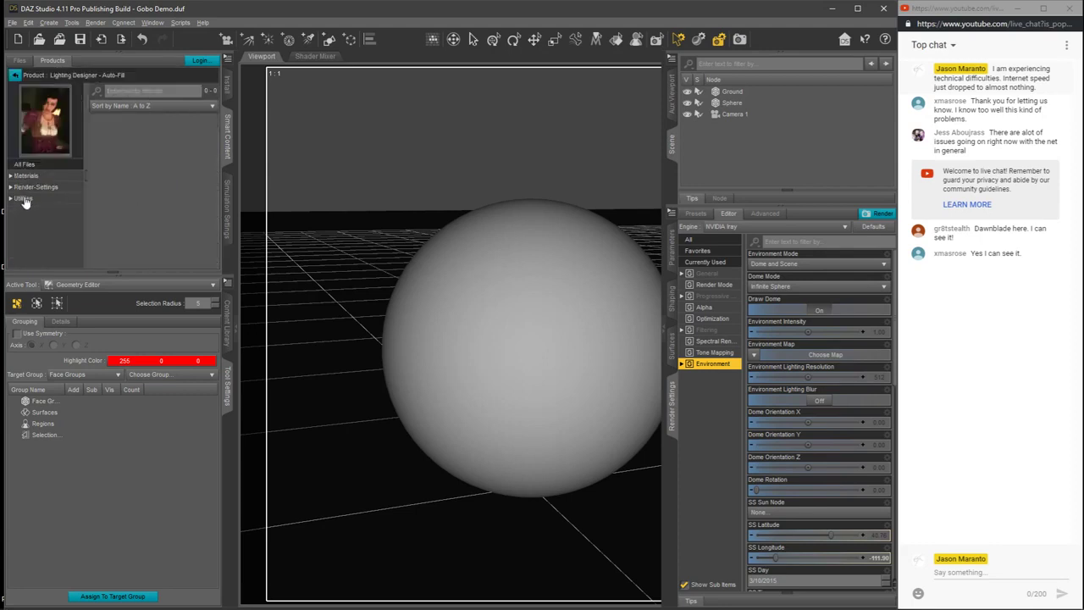
{"action": "scroll", "coordinate": [212, 157], "scroll_direction": "down", "scroll_amount": 2}
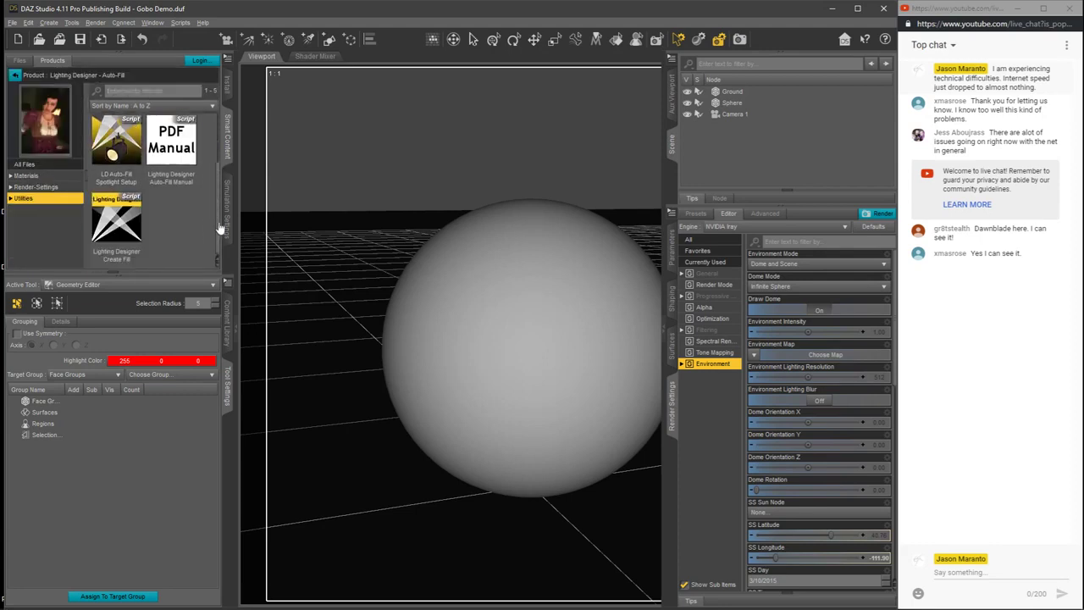
Step: Select the Sphere, set the tone mapping Exposure Value to 6.5 and collapse the scene and render settings panes
{"action": "left_click", "coordinate": [730, 103]}
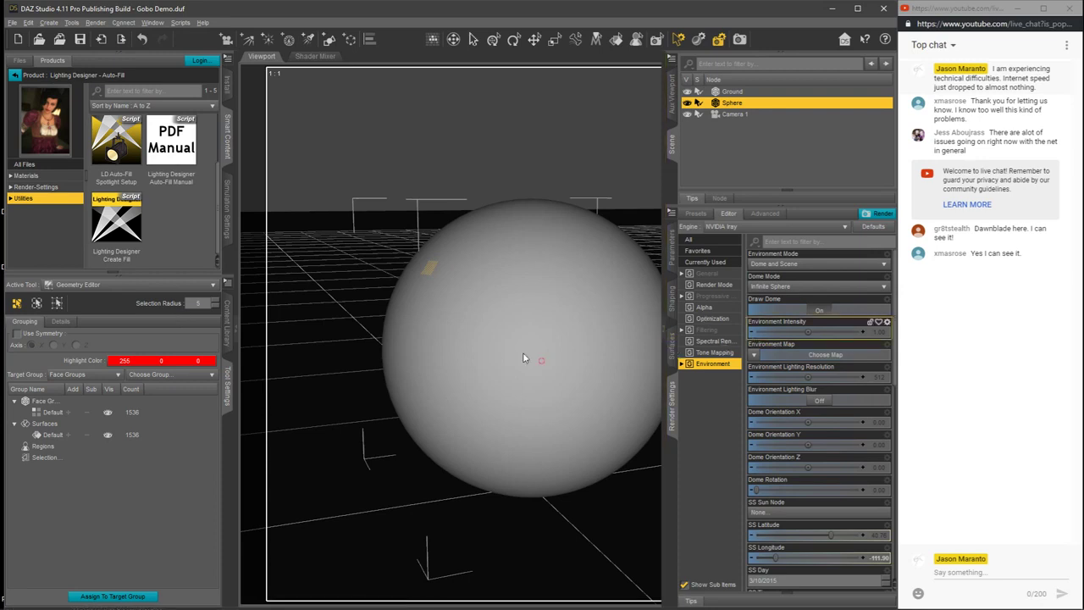
{"action": "left_click", "coordinate": [710, 353]}
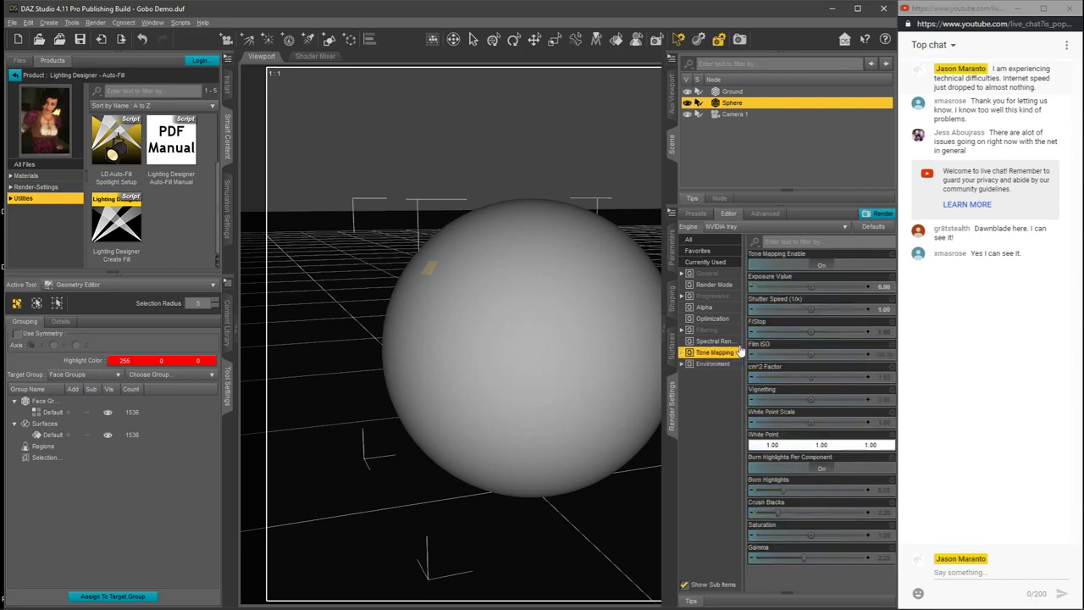
{"action": "left_click", "coordinate": [883, 287]}
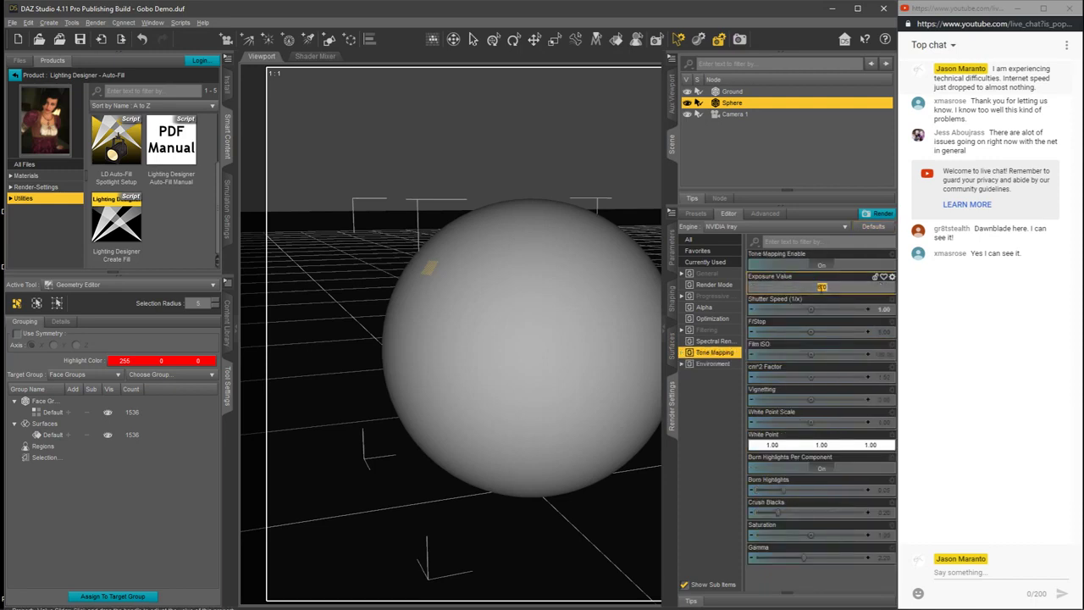
{"action": "type", "text": "6.5"}
{"action": "key", "text": "Return"}
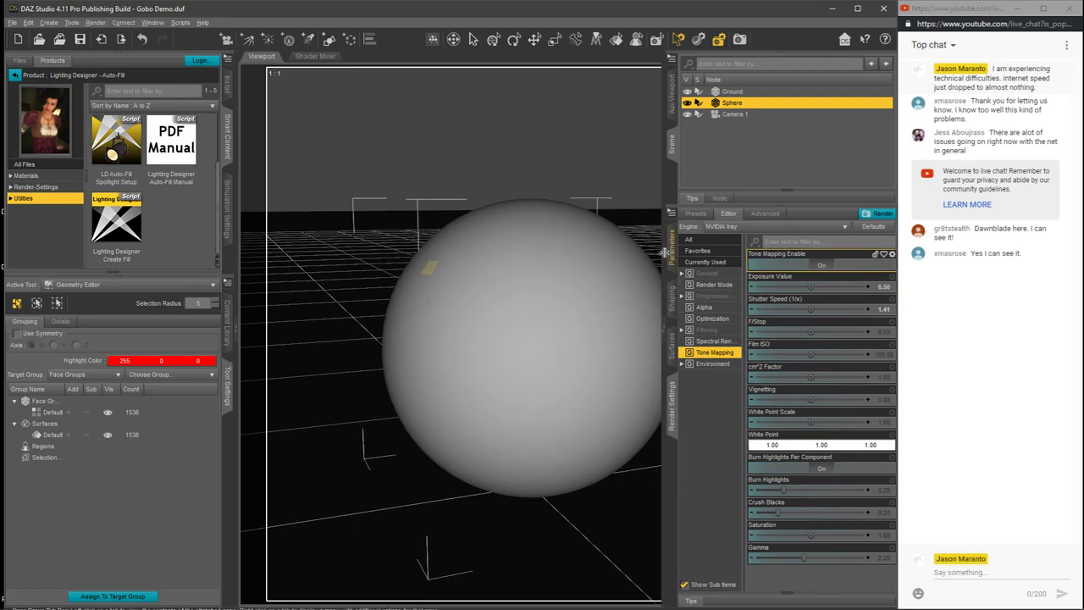
{"action": "left_click", "coordinate": [665, 331]}
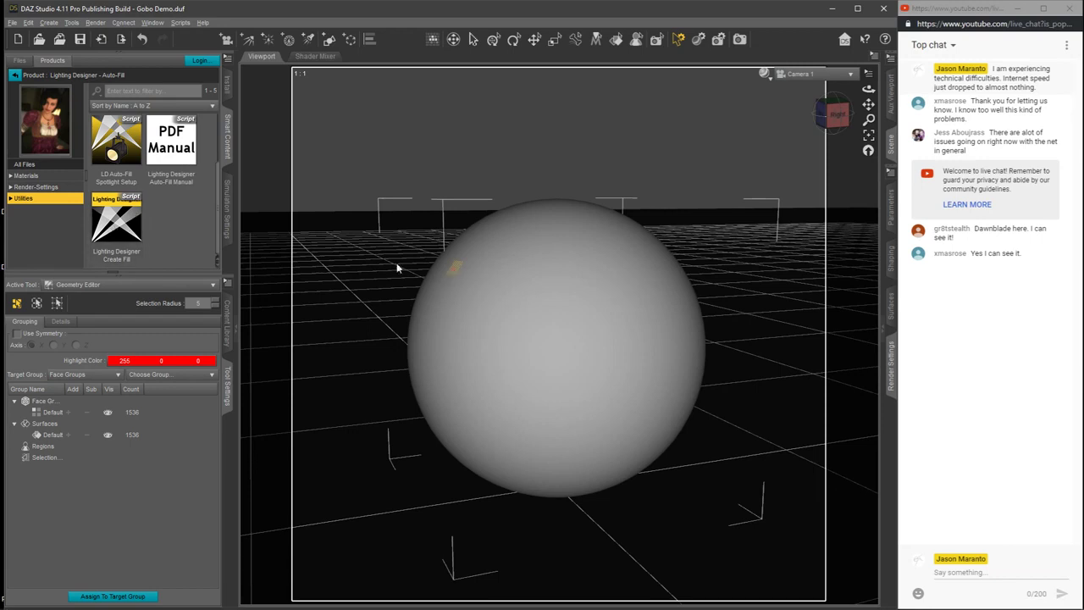
Step: Run Lighting Designer Create Fill to add a Plane Studio Softbox Gobo fill at distance 100 from the Sphere's selected polygon
{"action": "double_click", "coordinate": [120, 225]}
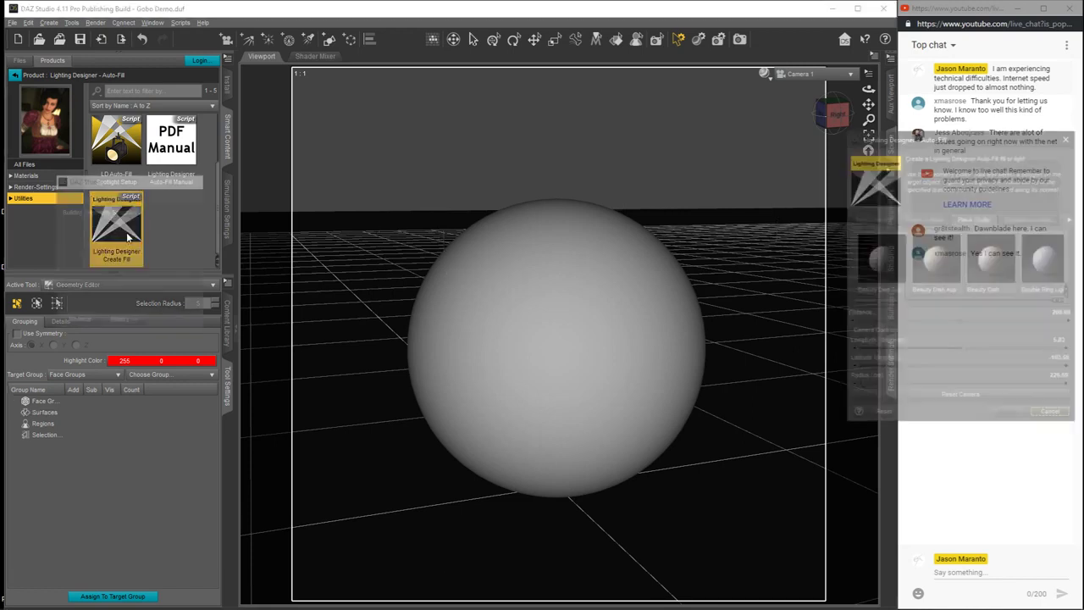
{"action": "left_click_drag", "start_coordinate": [983, 139], "coordinate": [951, 83]}
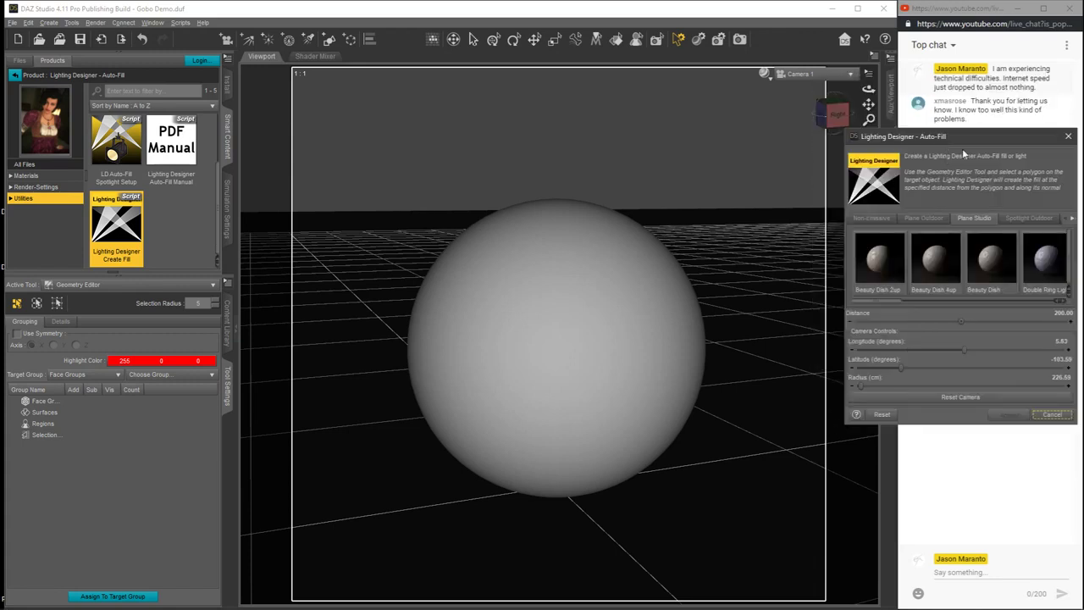
{"action": "left_click_drag", "start_coordinate": [949, 142], "coordinate": [919, 125]}
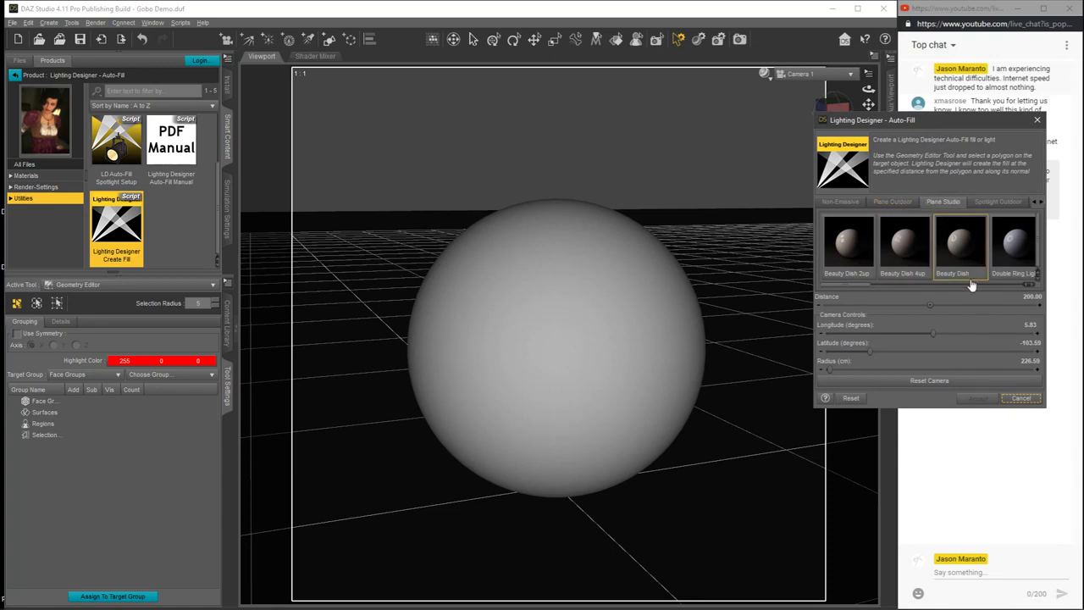
{"action": "left_click_drag", "start_coordinate": [859, 289], "coordinate": [925, 288]}
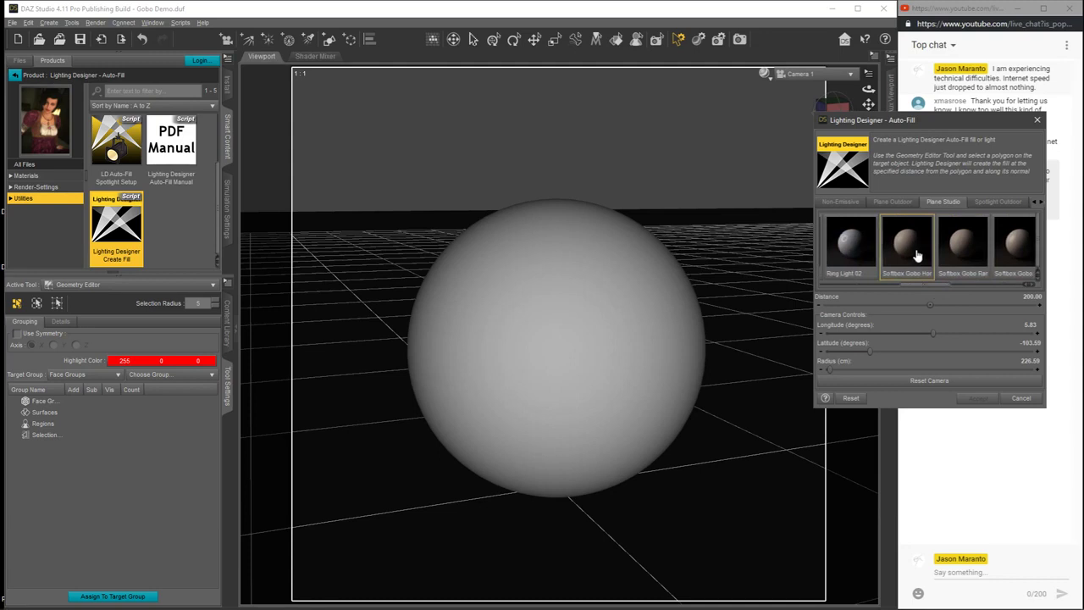
{"action": "left_click_drag", "start_coordinate": [930, 281], "coordinate": [941, 281]}
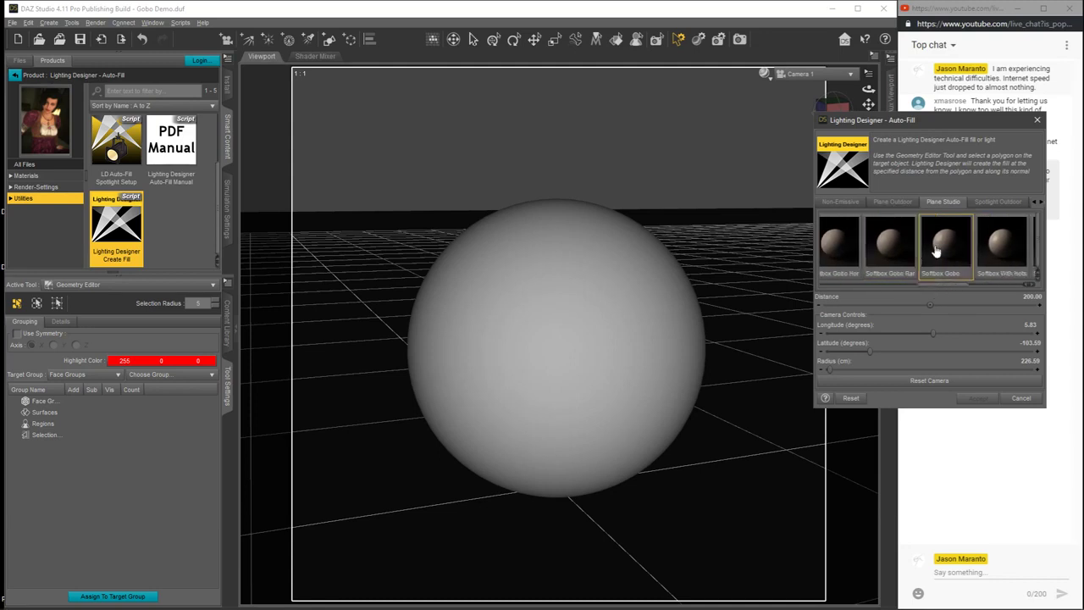
{"action": "left_click", "coordinate": [945, 254]}
{"action": "left_click", "coordinate": [1030, 298]}
{"action": "type", "text": "100"}
{"action": "key", "text": "Return"}
{"action": "left_click", "coordinate": [976, 397]}
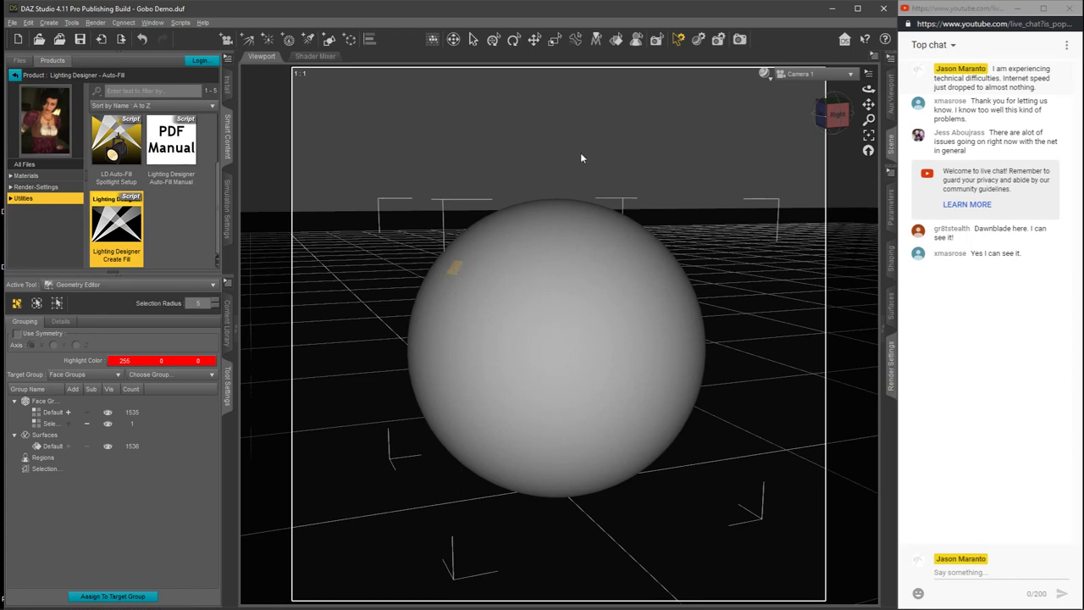
Step: Clear the Sphere's polygon selection and deselect the Sphere in the scene
{"action": "right_click", "coordinate": [469, 166]}
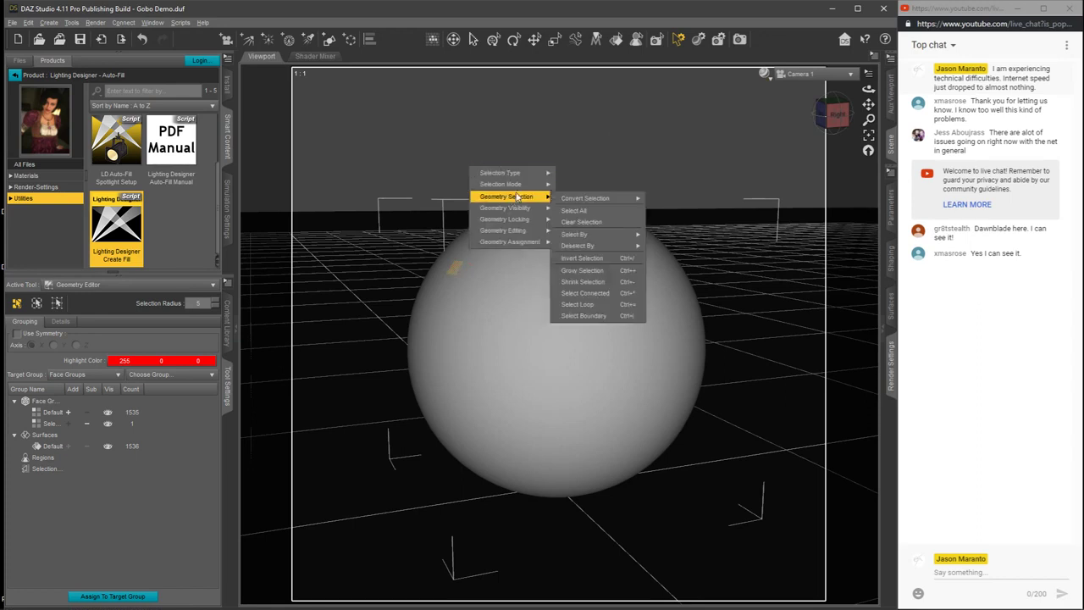
{"action": "mouse_move", "coordinate": [530, 186]}
{"action": "mouse_move", "coordinate": [572, 233]}
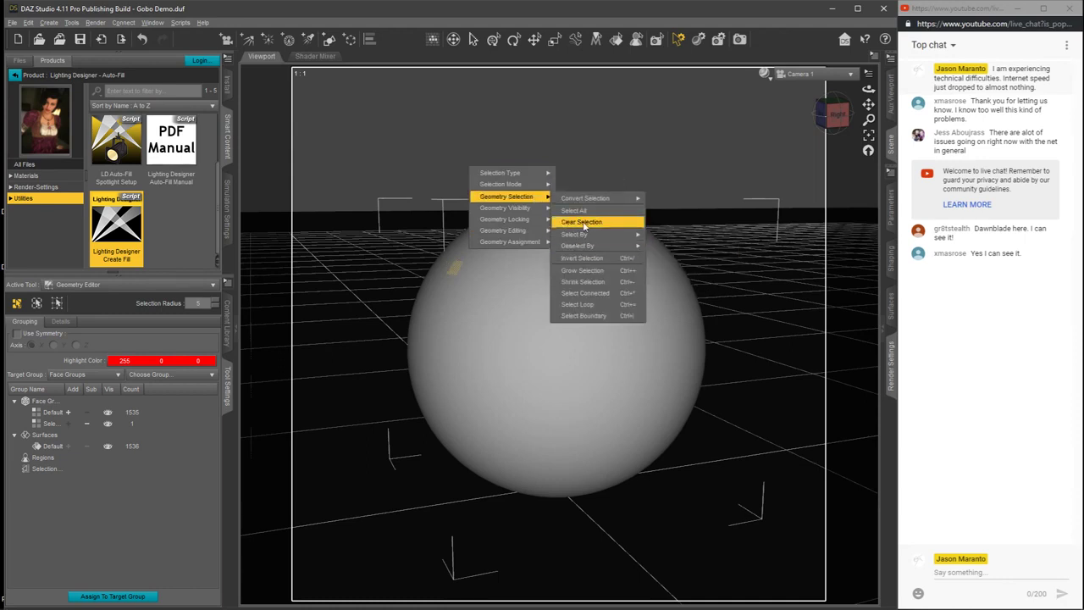
{"action": "left_click", "coordinate": [583, 221]}
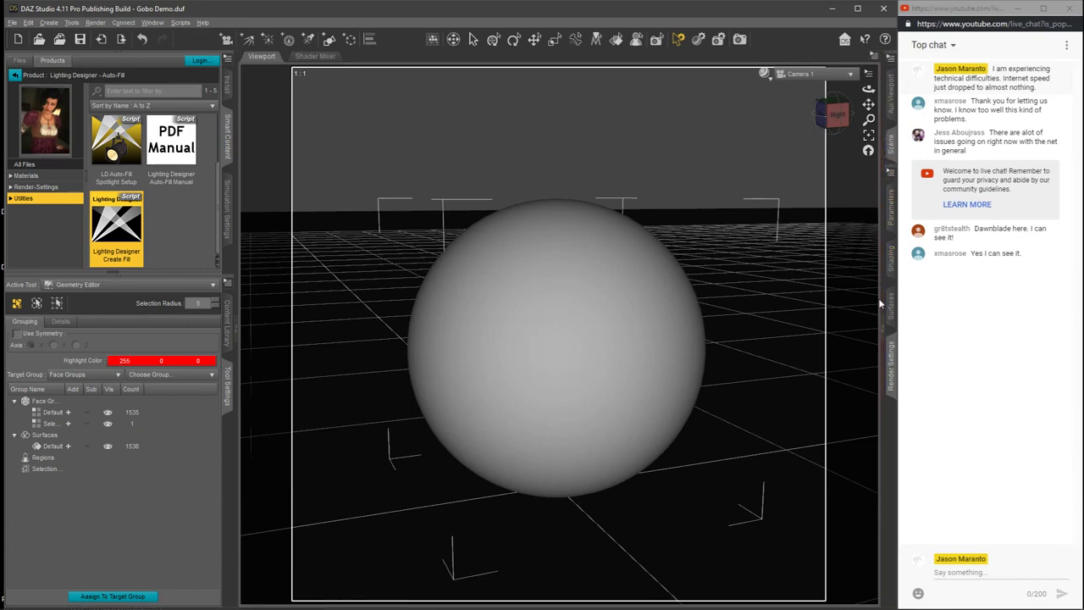
{"action": "left_click", "coordinate": [887, 203]}
{"action": "left_click", "coordinate": [735, 150]}
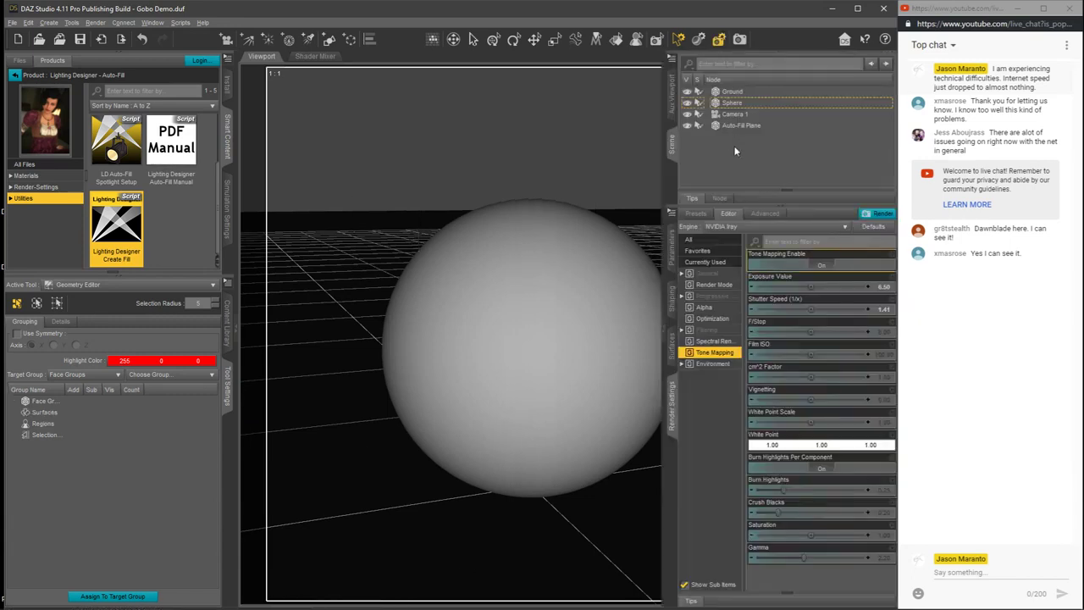
{"action": "left_click", "coordinate": [664, 335]}
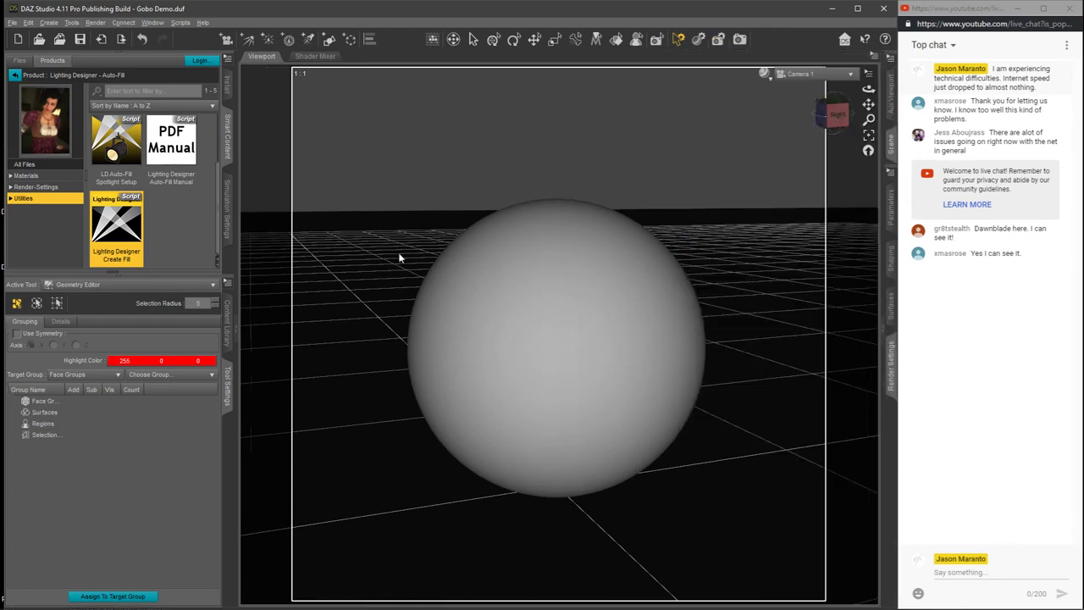
Step: Preview the softbox gobo reflection on the sphere in NVIDIA Iray, and return the viewport to its non-rendered shaded display
{"action": "left_click", "coordinate": [764, 76]}
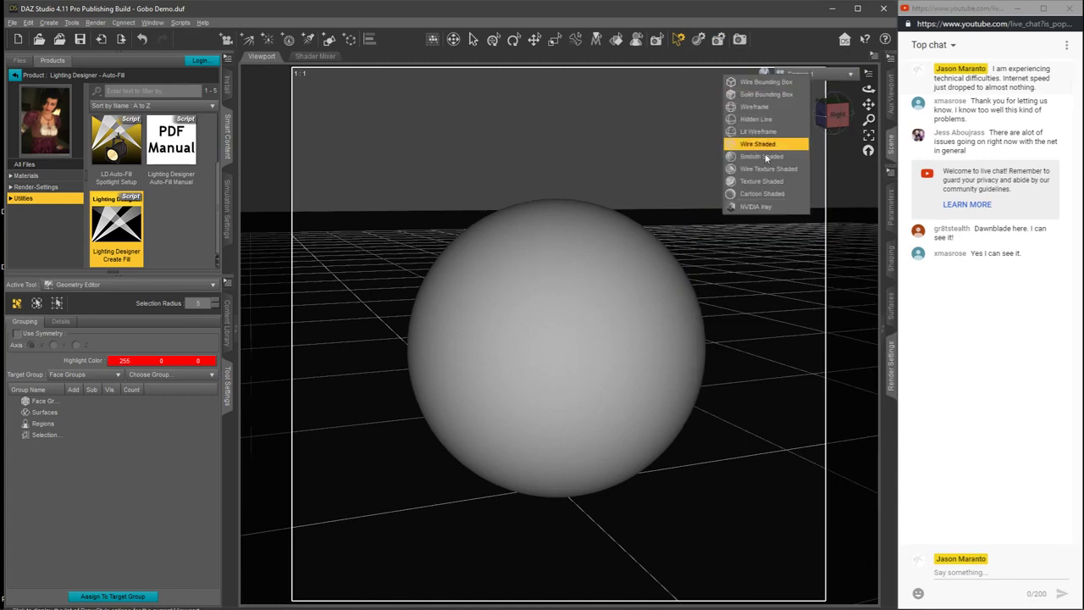
{"action": "left_click", "coordinate": [759, 208]}
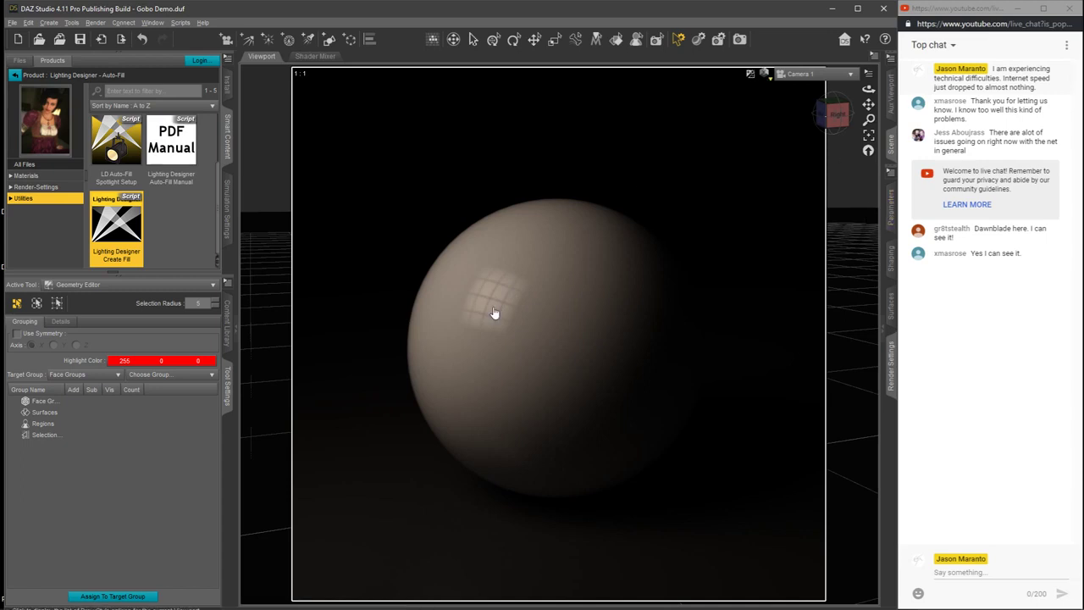
{"action": "left_click", "coordinate": [765, 74]}
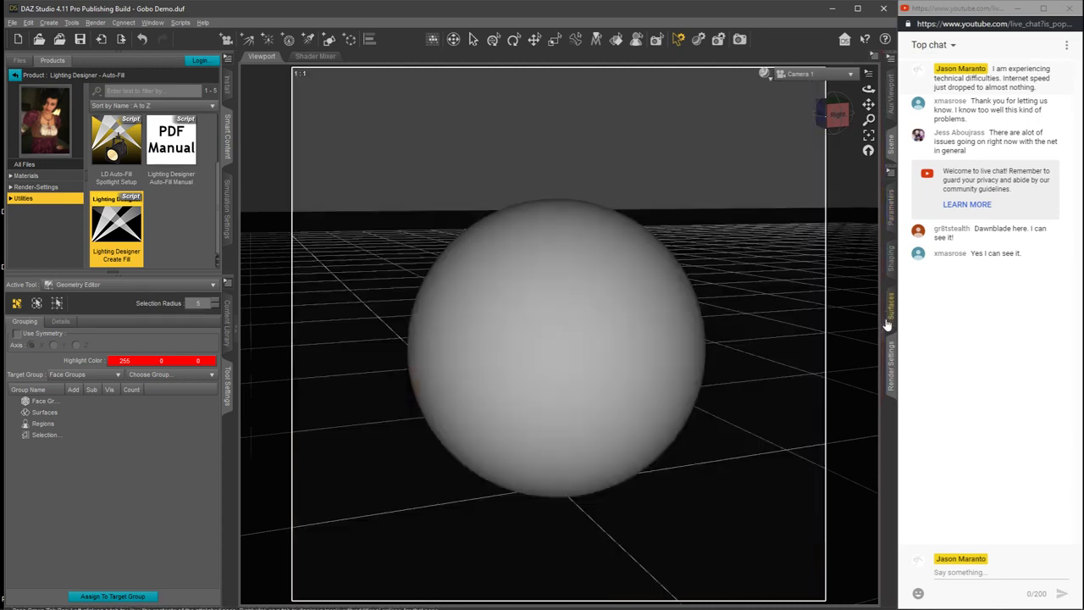
Step: Select the Auto-Fill Plane and bring up its surface properties around the emission and luminance settings
{"action": "left_click", "coordinate": [718, 39]}
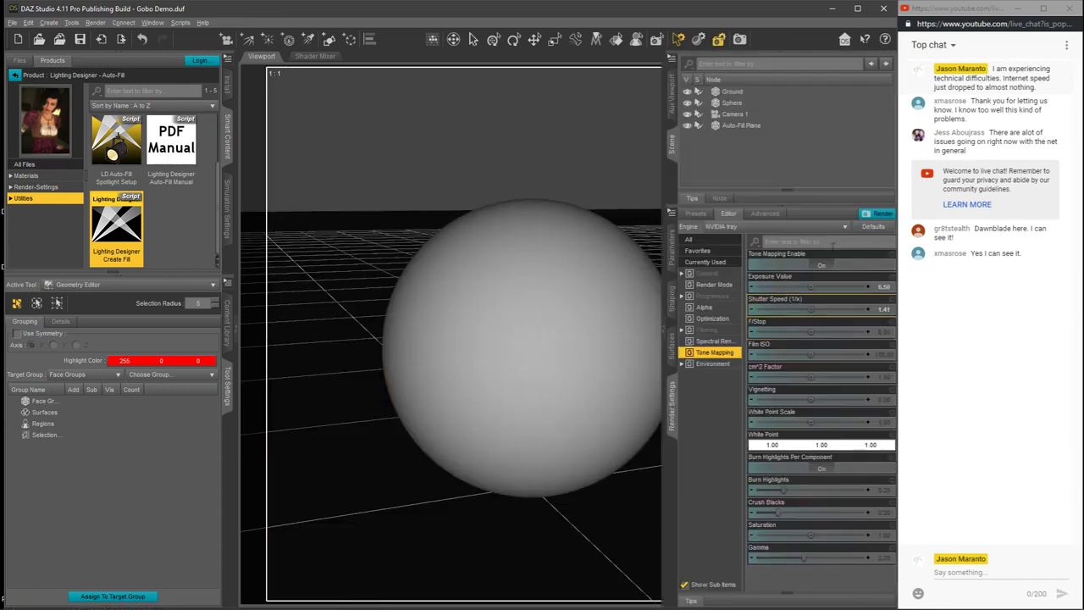
{"action": "left_click", "coordinate": [730, 126]}
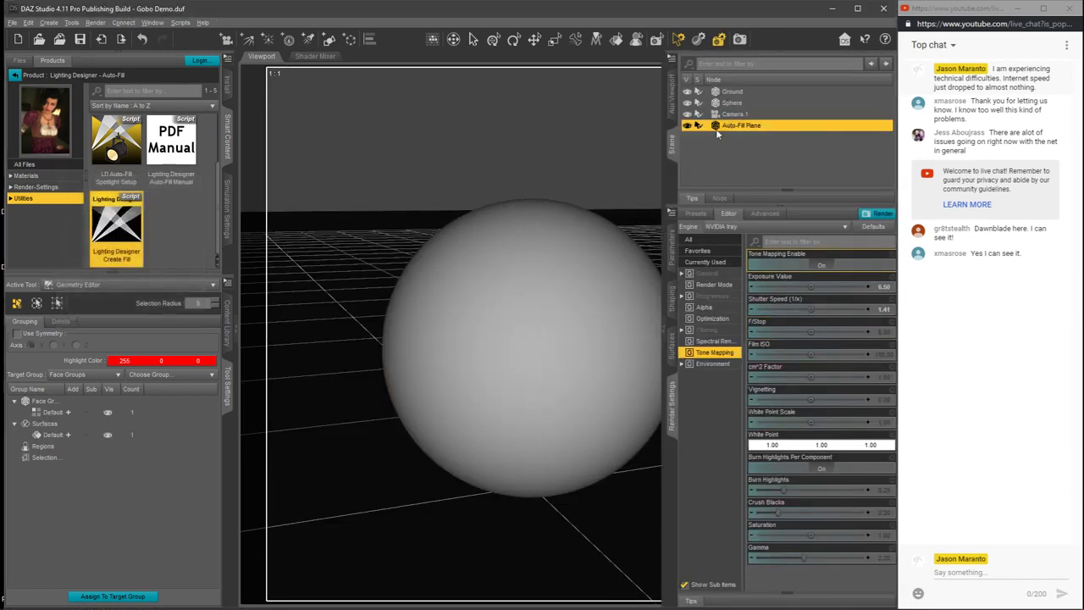
{"action": "left_click", "coordinate": [675, 345]}
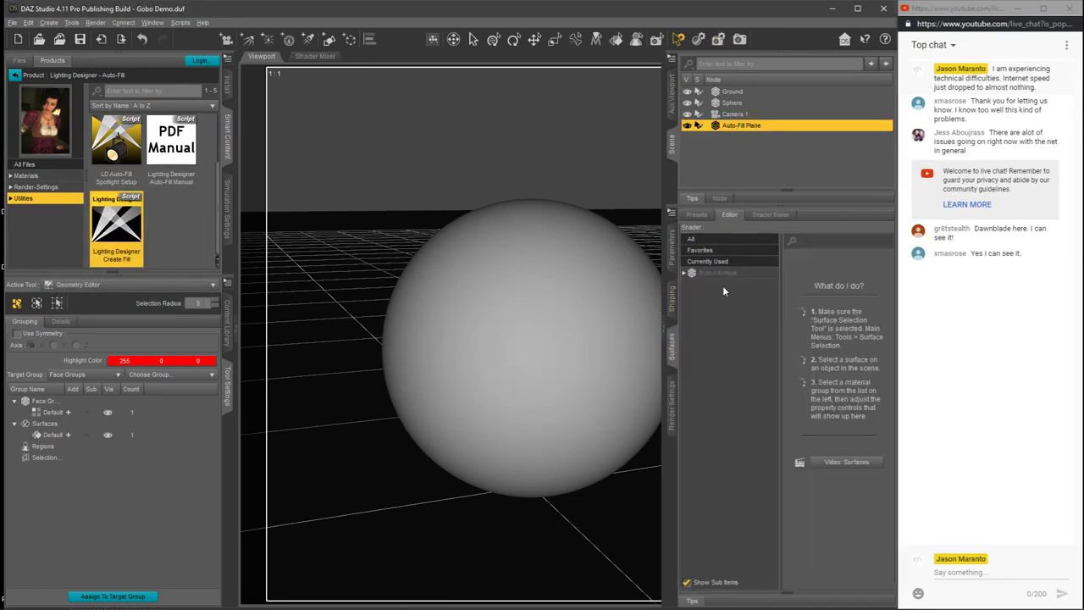
{"action": "left_click", "coordinate": [722, 274]}
{"action": "left_click_drag", "start_coordinate": [893, 284], "coordinate": [899, 436]}
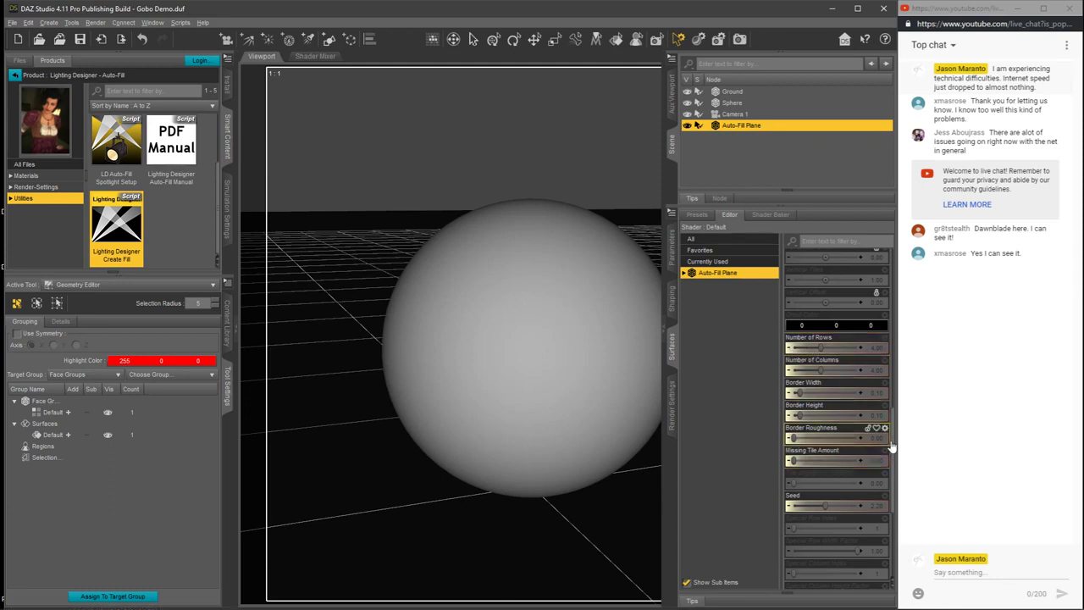
{"action": "left_click_drag", "start_coordinate": [894, 447], "coordinate": [899, 397]}
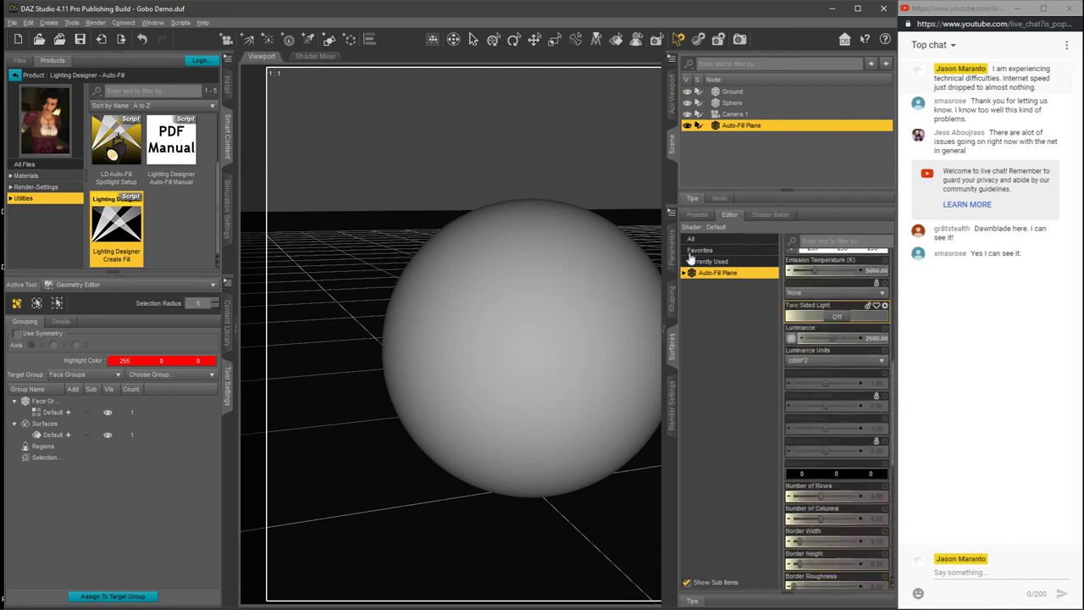
Step: Turn off the display of hidden surface properties and bring the Auto-Fill Plane's Luminance setting into view
{"action": "left_click", "coordinate": [672, 213]}
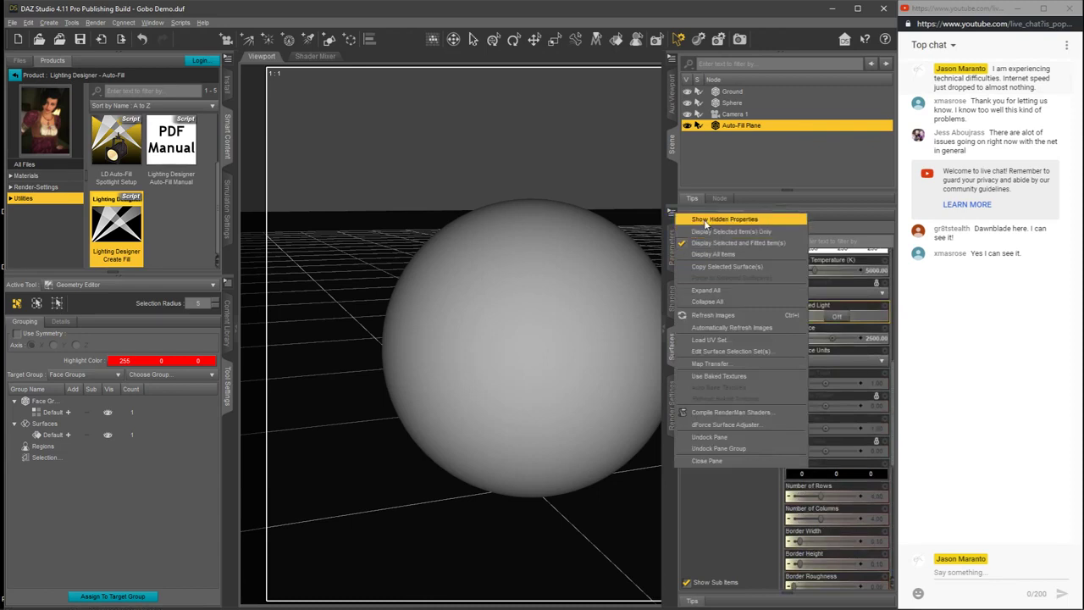
{"action": "left_click", "coordinate": [706, 219]}
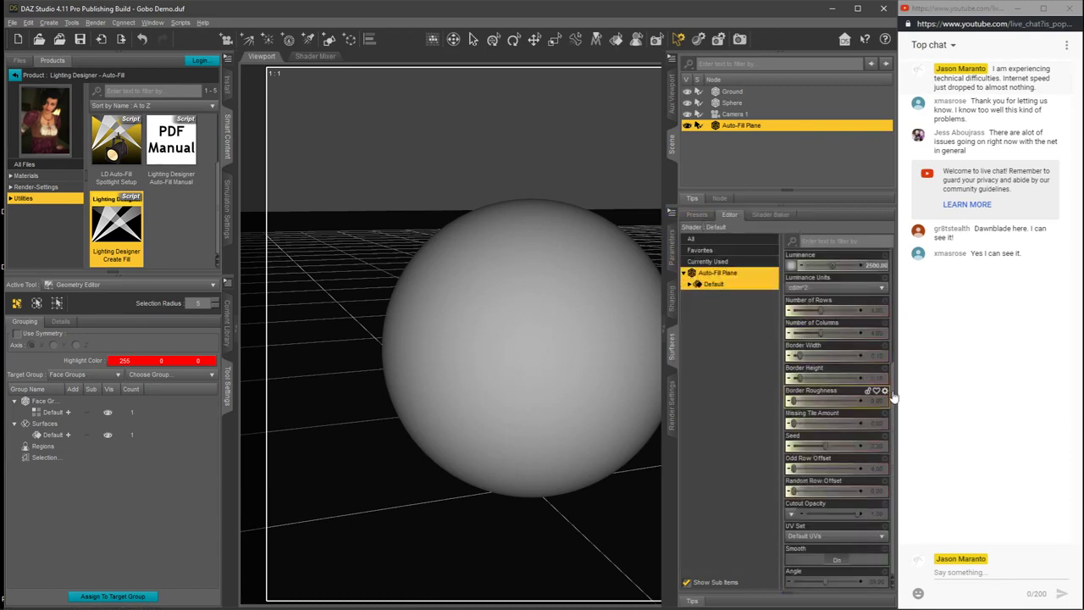
{"action": "left_click_drag", "start_coordinate": [891, 377], "coordinate": [895, 273]}
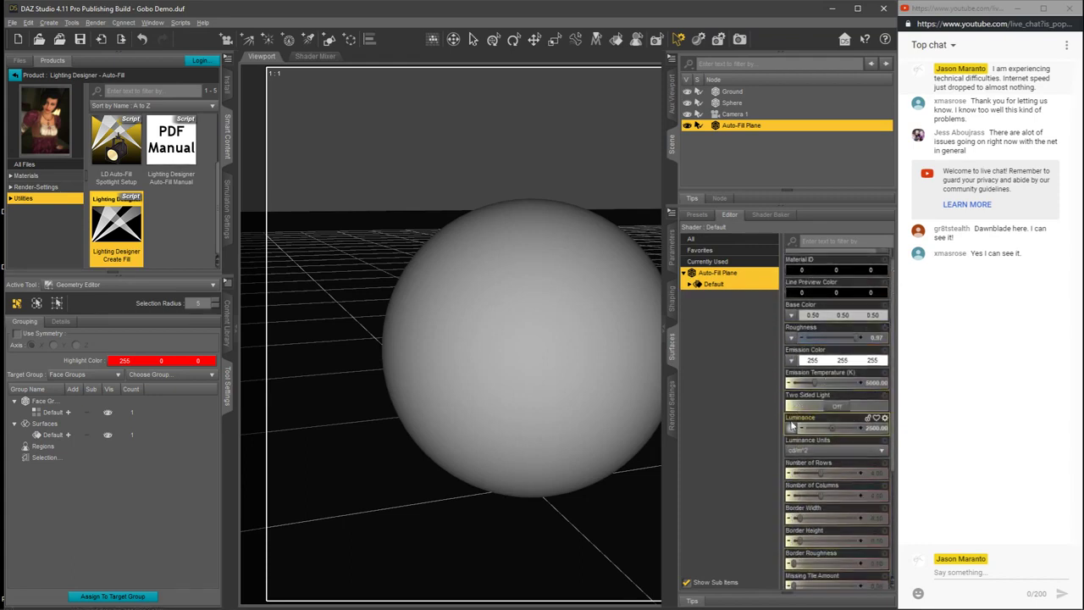
Step: Load gobo window view_processed.exr from the desktop's Livestream Demos gobo window view_canvases folder as the Auto-Fill Plane's Luminance map
{"action": "mouse_move", "coordinate": [792, 429]}
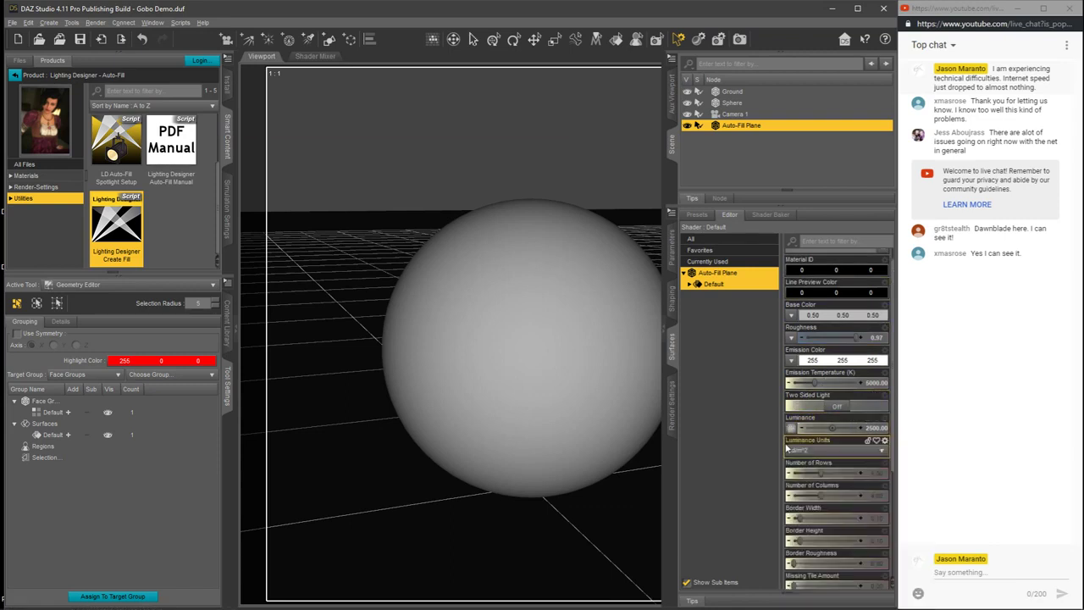
{"action": "left_click", "coordinate": [791, 431]}
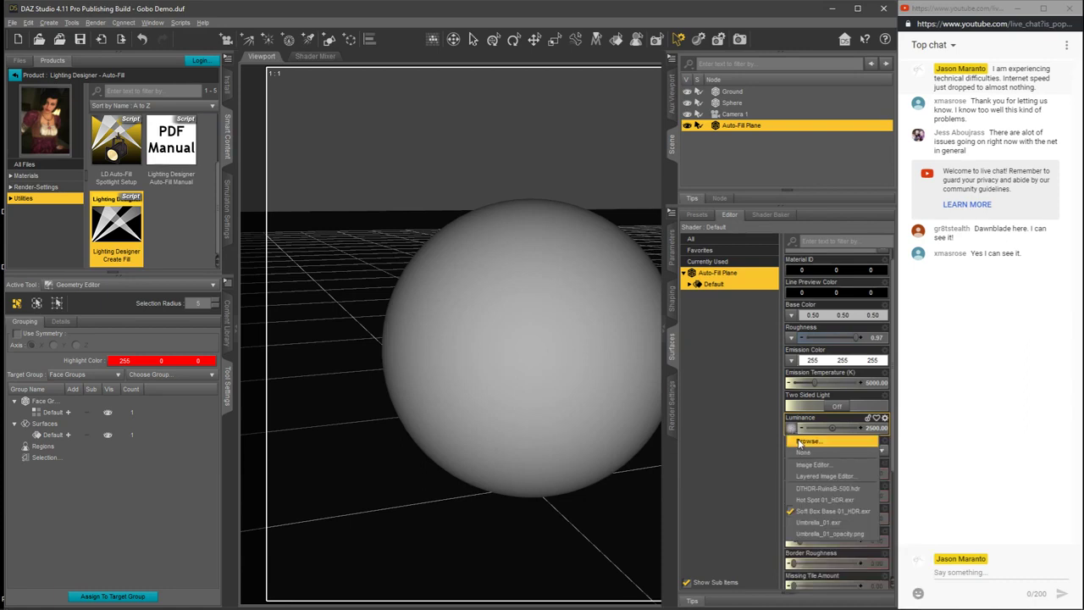
{"action": "left_click", "coordinate": [800, 443]}
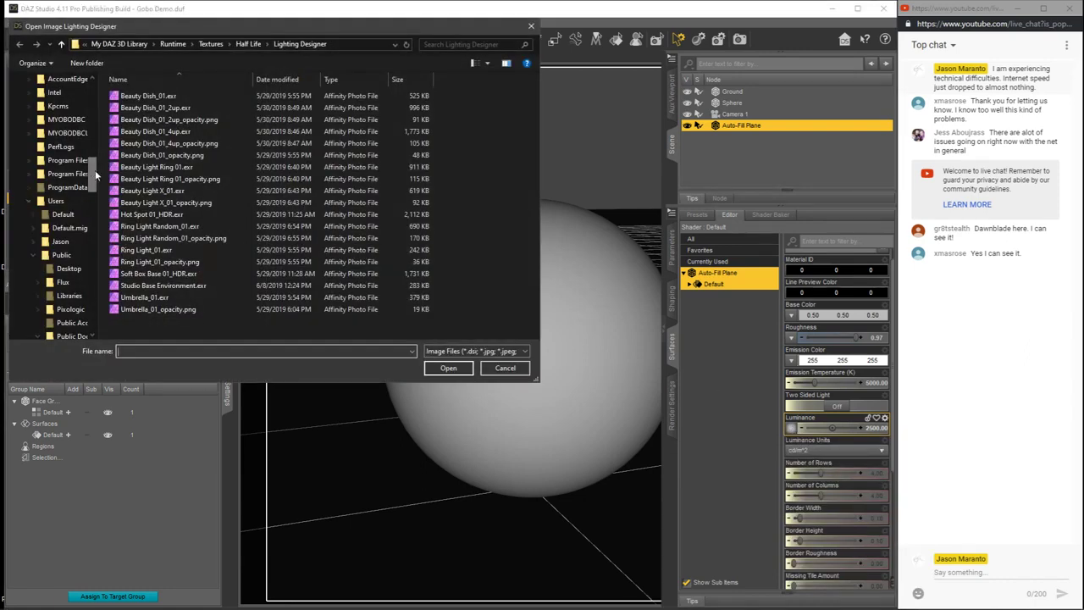
{"action": "scroll", "coordinate": [96, 173], "scroll_direction": "up", "scroll_amount": 10}
{"action": "left_click", "coordinate": [55, 106]}
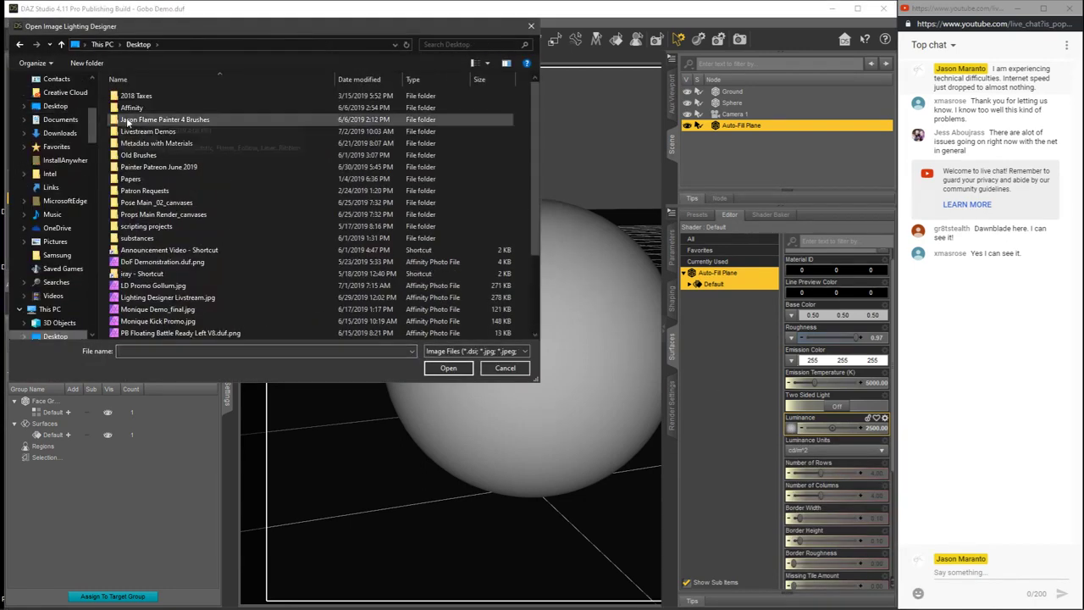
{"action": "double_click", "coordinate": [139, 132]}
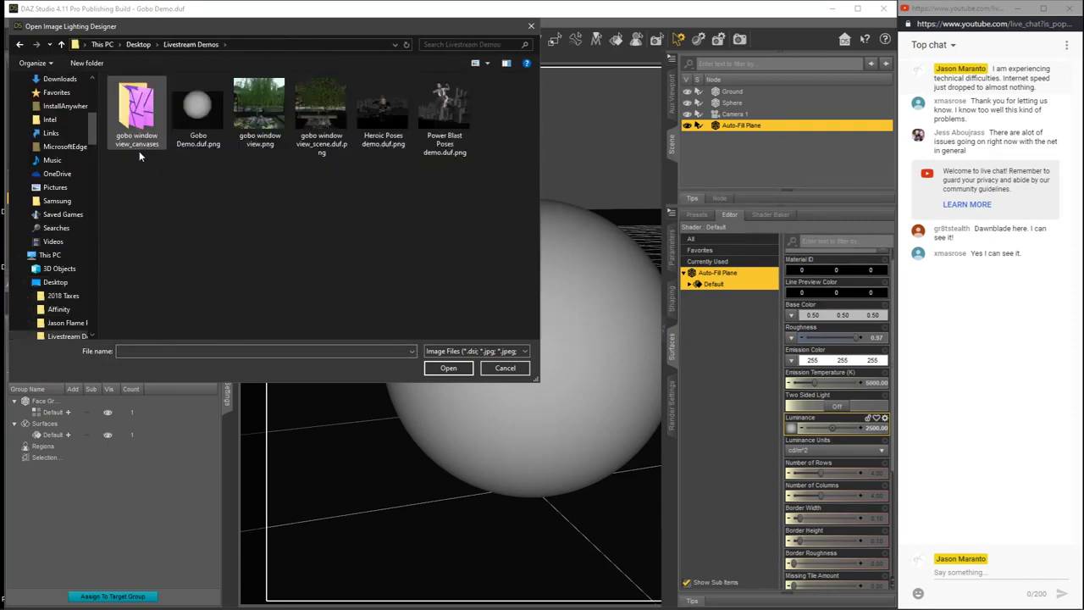
{"action": "double_click", "coordinate": [134, 108]}
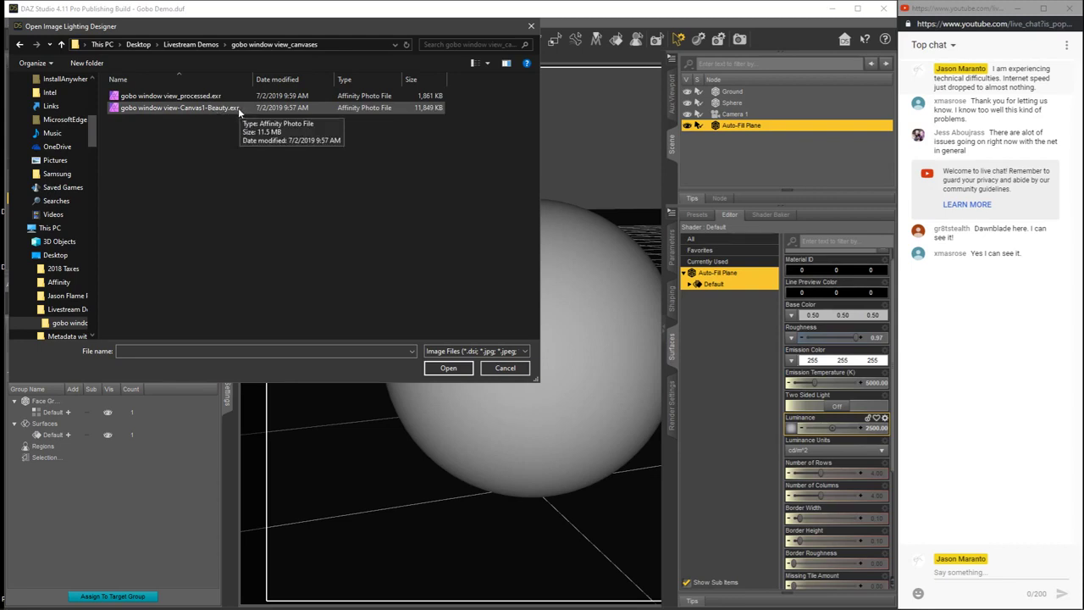
{"action": "left_click", "coordinate": [180, 95]}
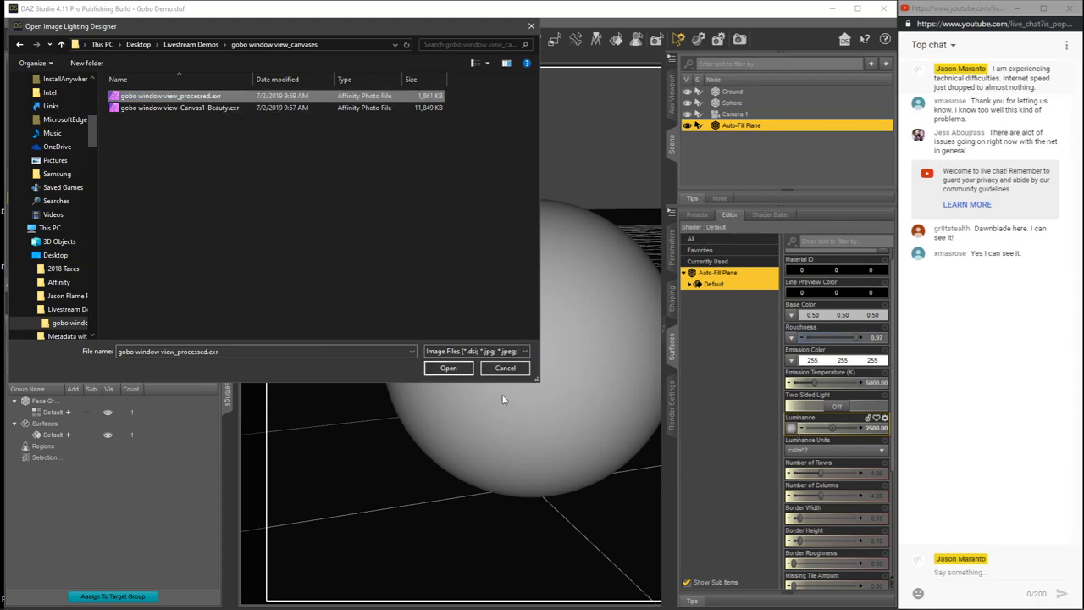
{"action": "left_click", "coordinate": [448, 367]}
{"action": "mouse_move", "coordinate": [796, 434]}
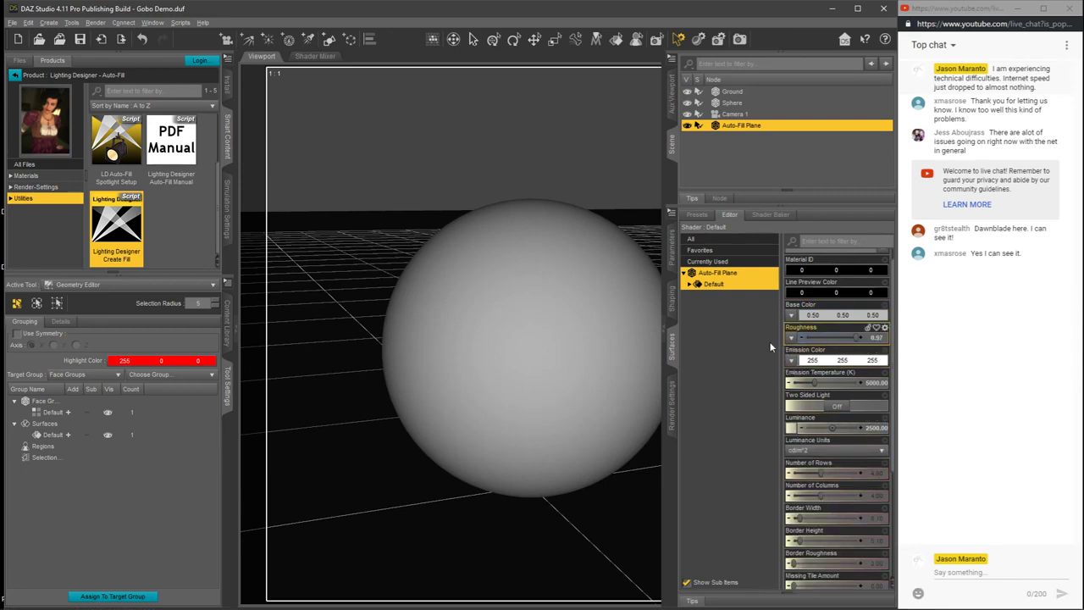
Step: Hide the surface properties and preview the window gobo reflection on the sphere in NVIDIA Iray
{"action": "left_click", "coordinate": [665, 334]}
{"action": "left_click", "coordinate": [767, 74]}
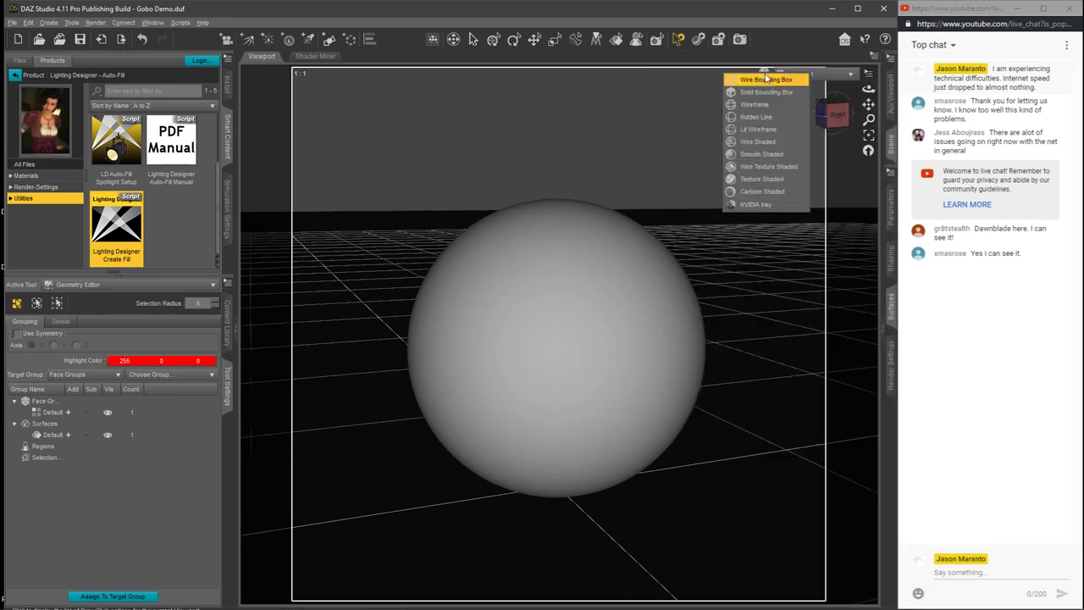
{"action": "left_click", "coordinate": [749, 206]}
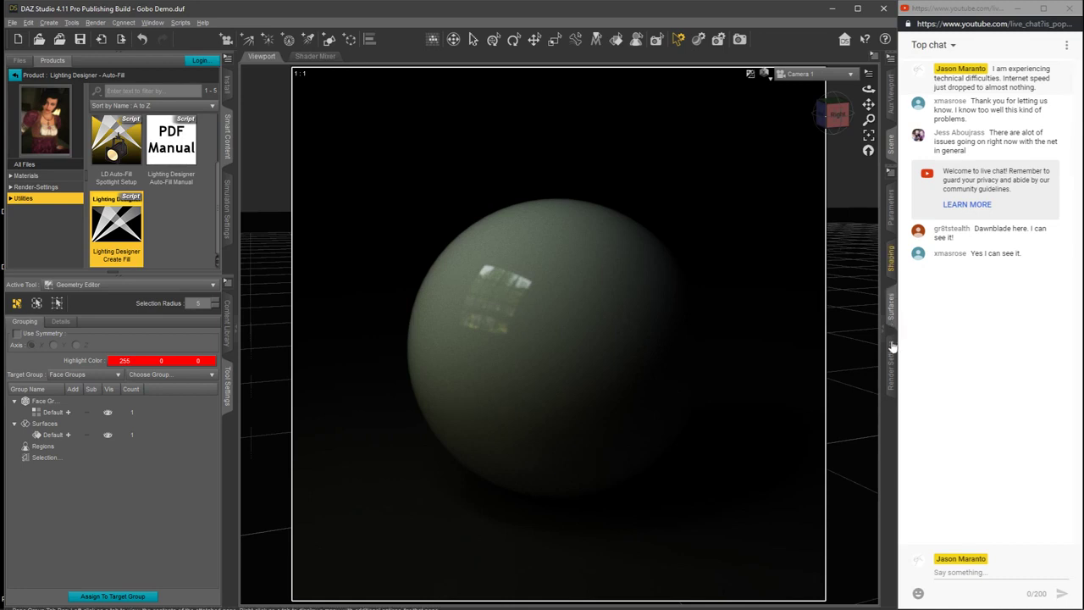
Step: Set the Auto-Fill Plane's Number of Rows and Number of Columns both to 2
{"action": "left_click", "coordinate": [891, 309]}
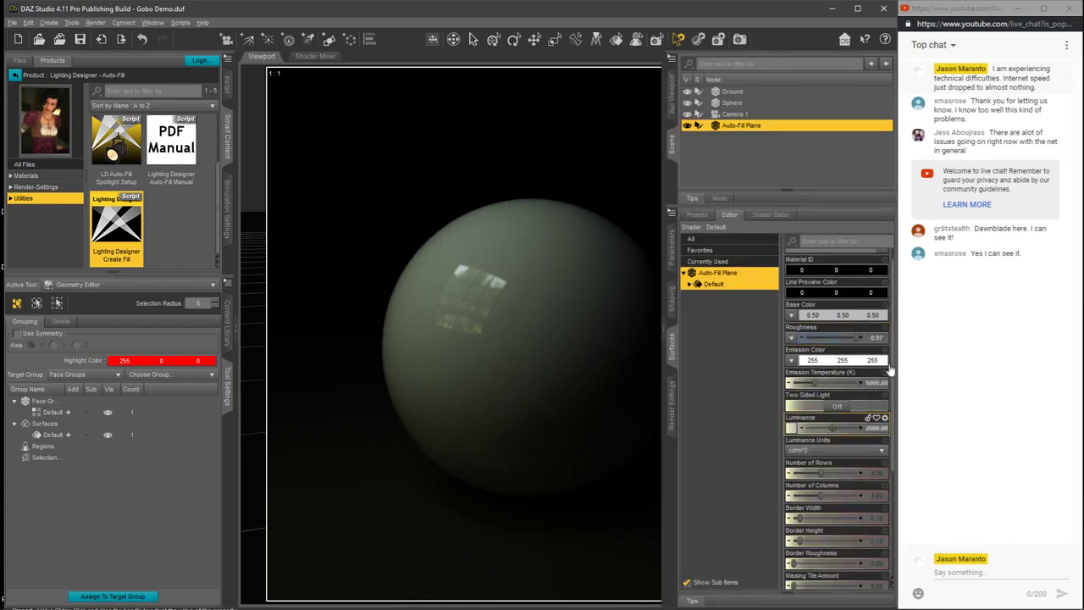
{"action": "scroll", "coordinate": [894, 396], "scroll_direction": "down", "scroll_amount": 3}
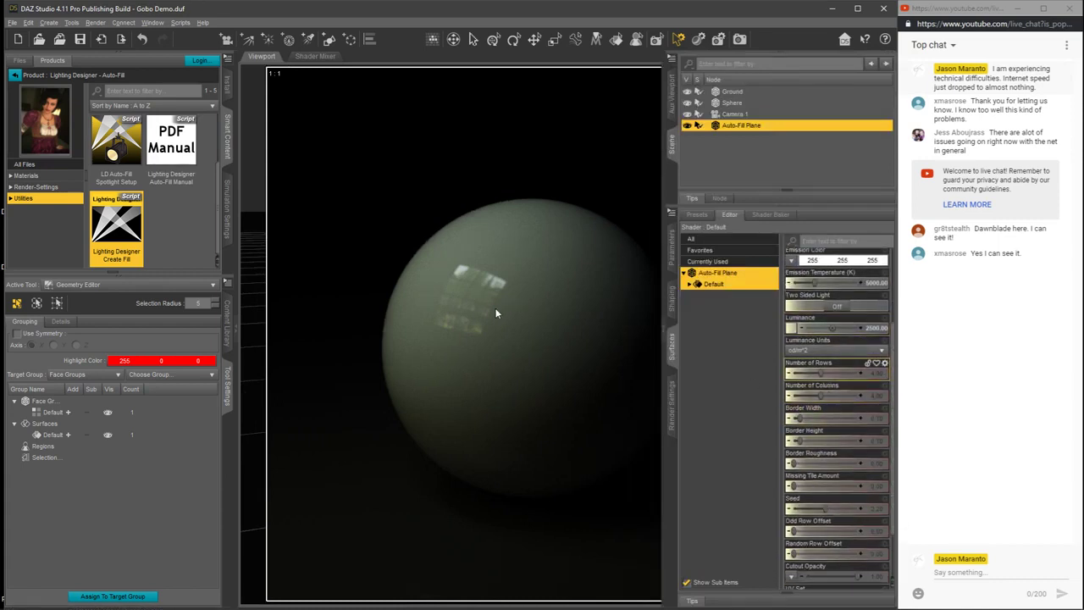
{"action": "left_click", "coordinate": [877, 373]}
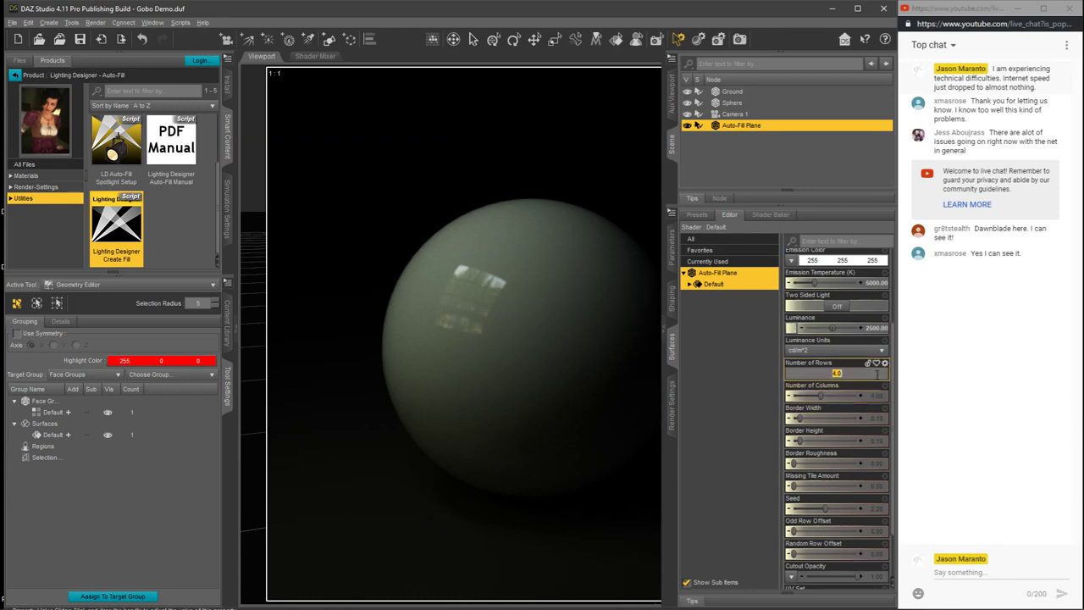
{"action": "type", "text": "2"}
{"action": "key", "text": "Return"}
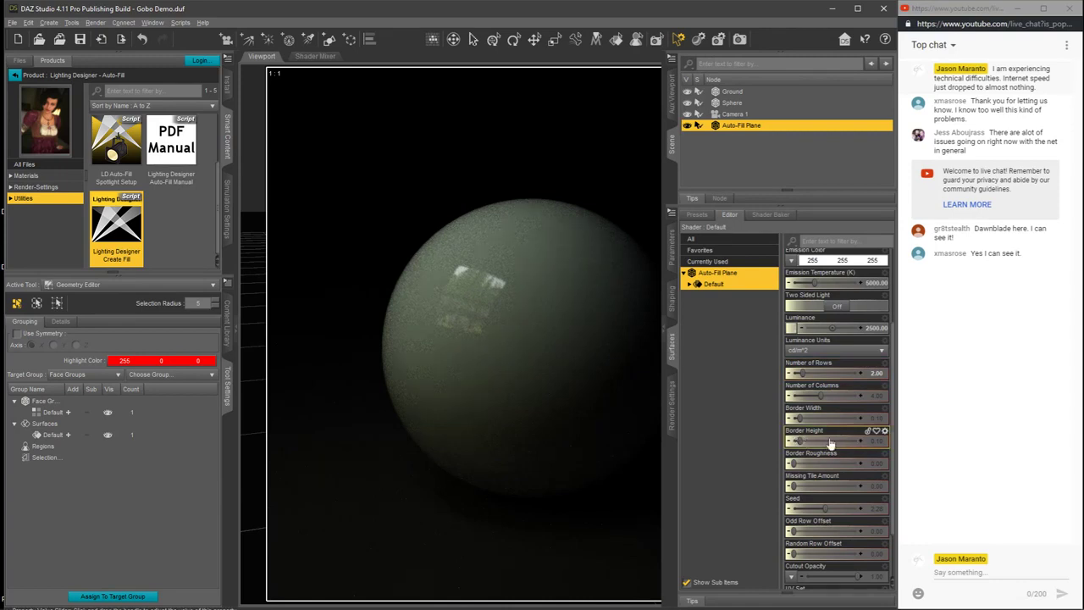
{"action": "left_click", "coordinate": [878, 395]}
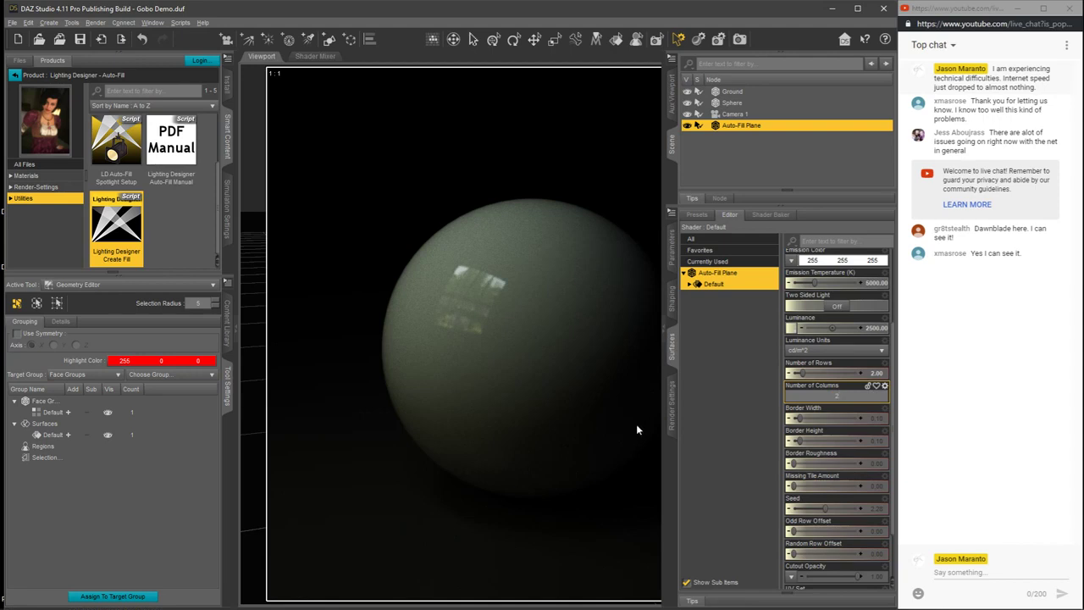
{"action": "key", "text": "Return"}
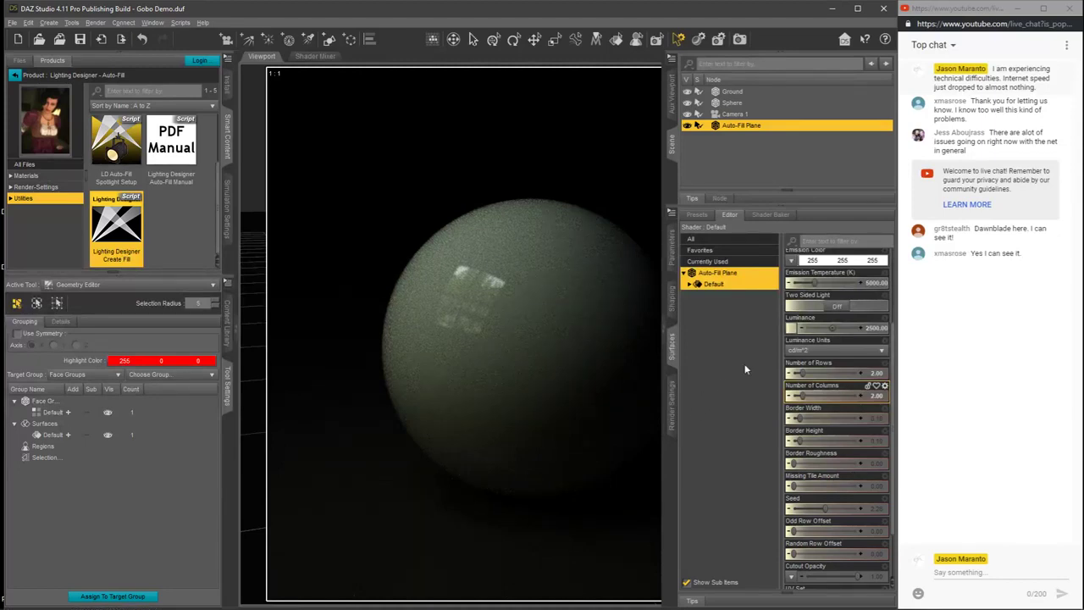
Step: Set the Auto-Fill Plane's Luminance to 3000
{"action": "left_click", "coordinate": [876, 329]}
{"action": "type", "text": "2000"}
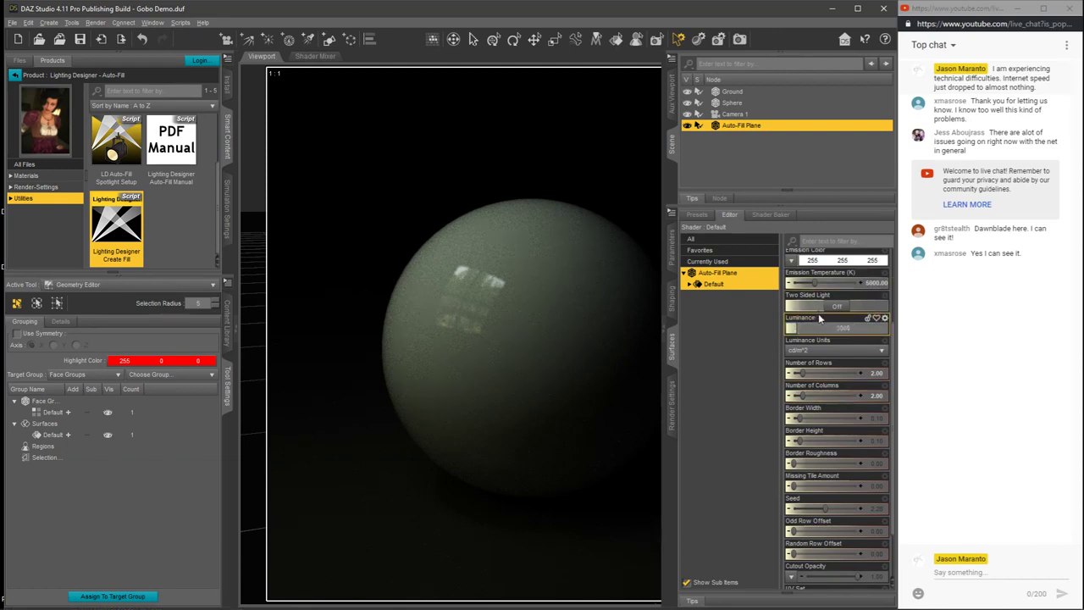
{"action": "key", "text": "Return"}
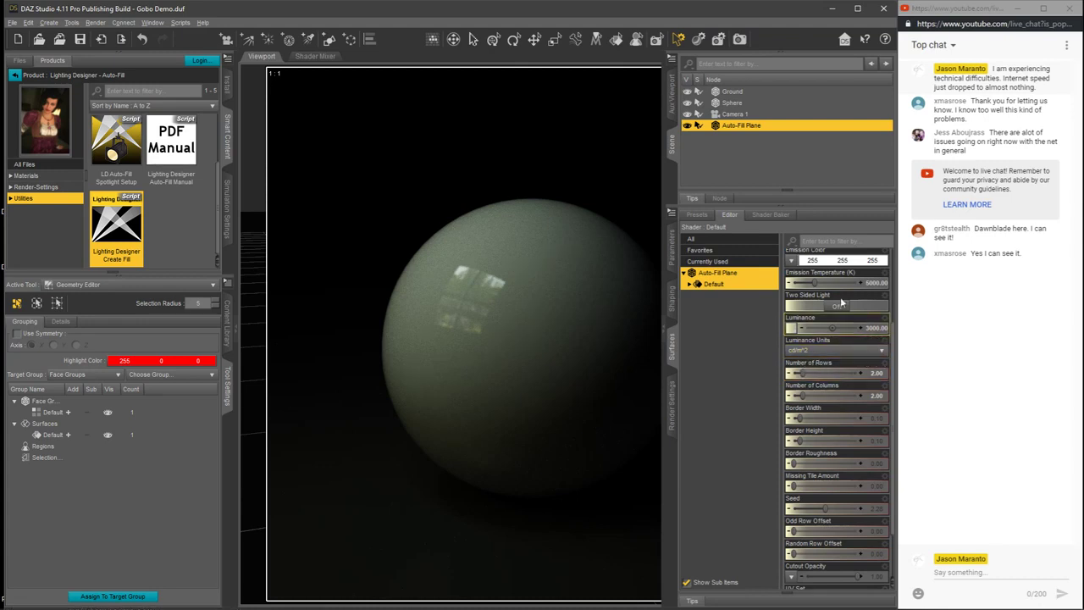
Step: Return the viewport display from NVIDIA Iray to Texture Shaded
{"action": "scroll", "coordinate": [891, 386], "scroll_direction": "up", "scroll_amount": 3}
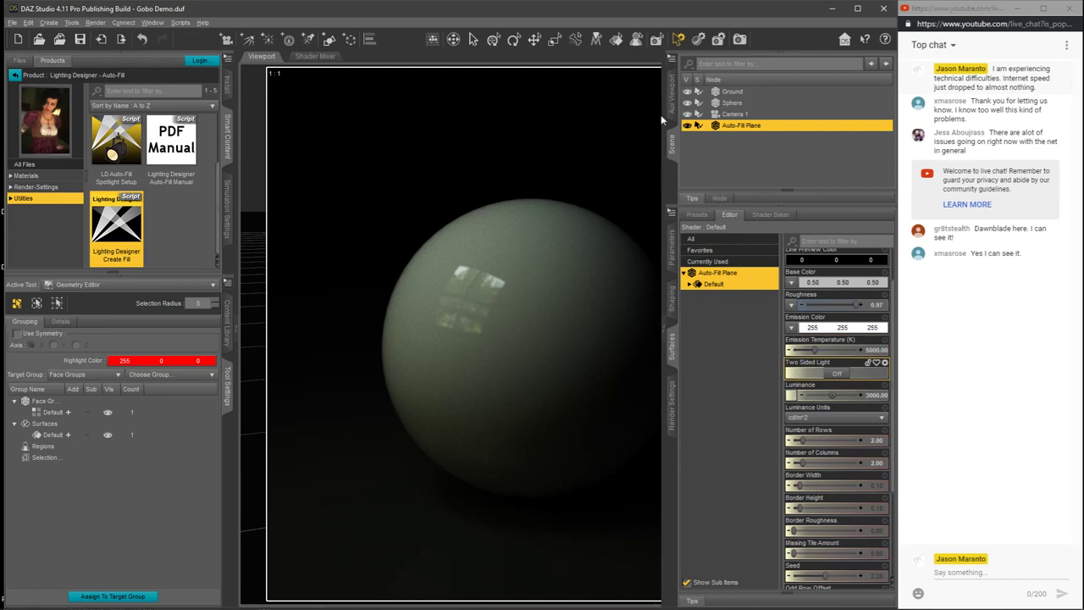
{"action": "left_click", "coordinate": [665, 329]}
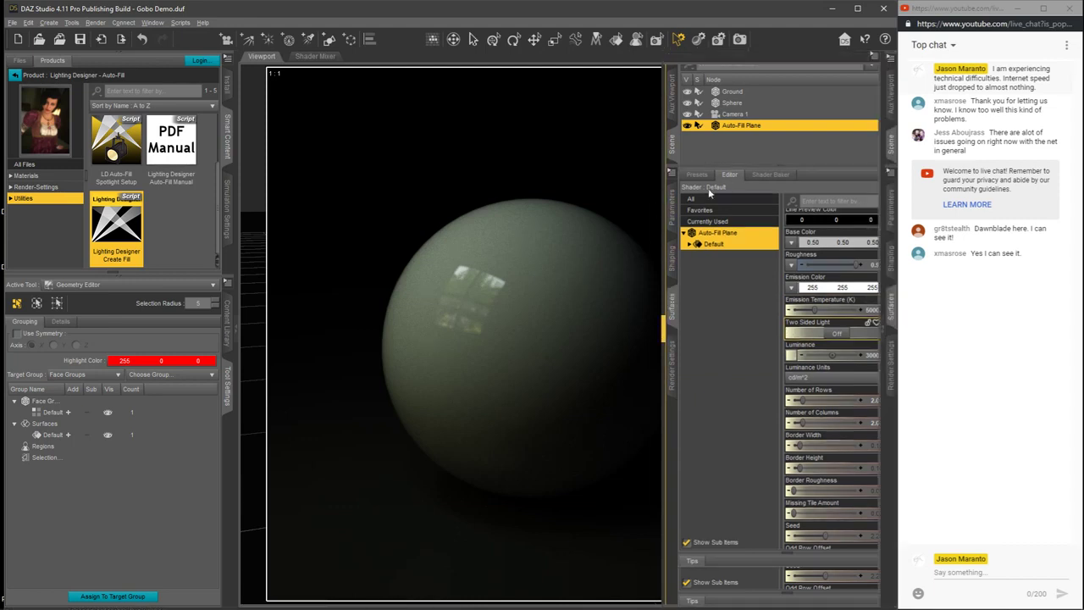
{"action": "left_click", "coordinate": [766, 74]}
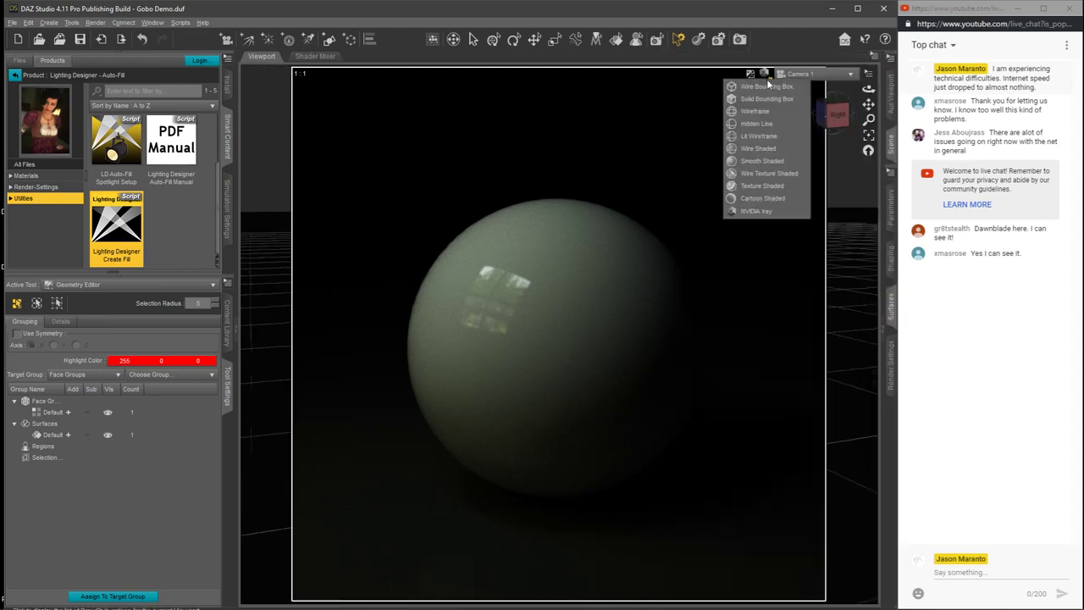
{"action": "left_click", "coordinate": [750, 186]}
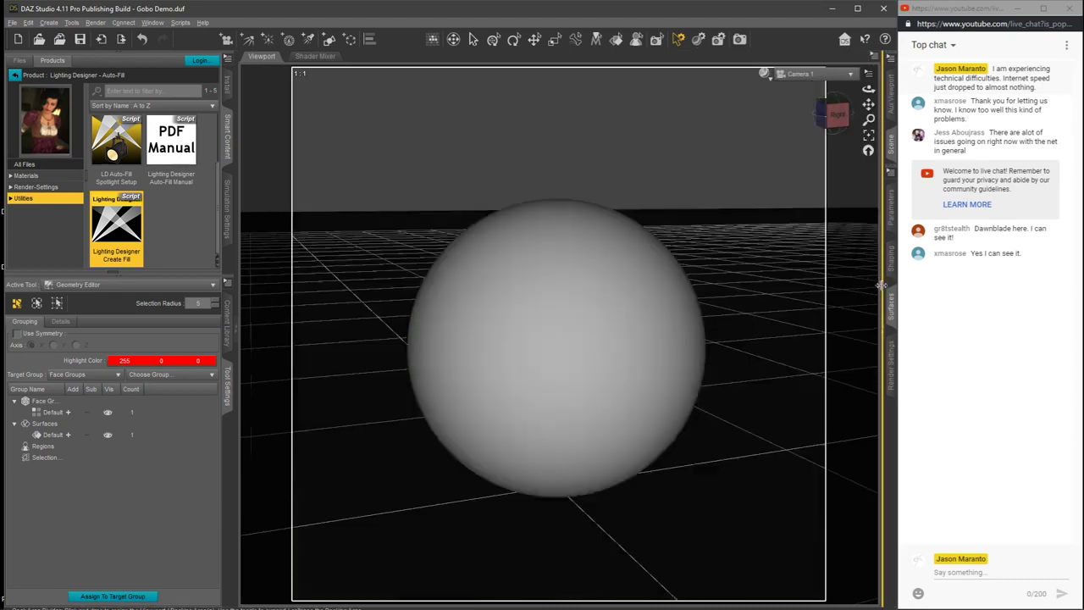
Step: Set the Auto-Fill Plane's Emission Temperature to 6500 K in its surface properties
{"action": "left_click", "coordinate": [882, 335]}
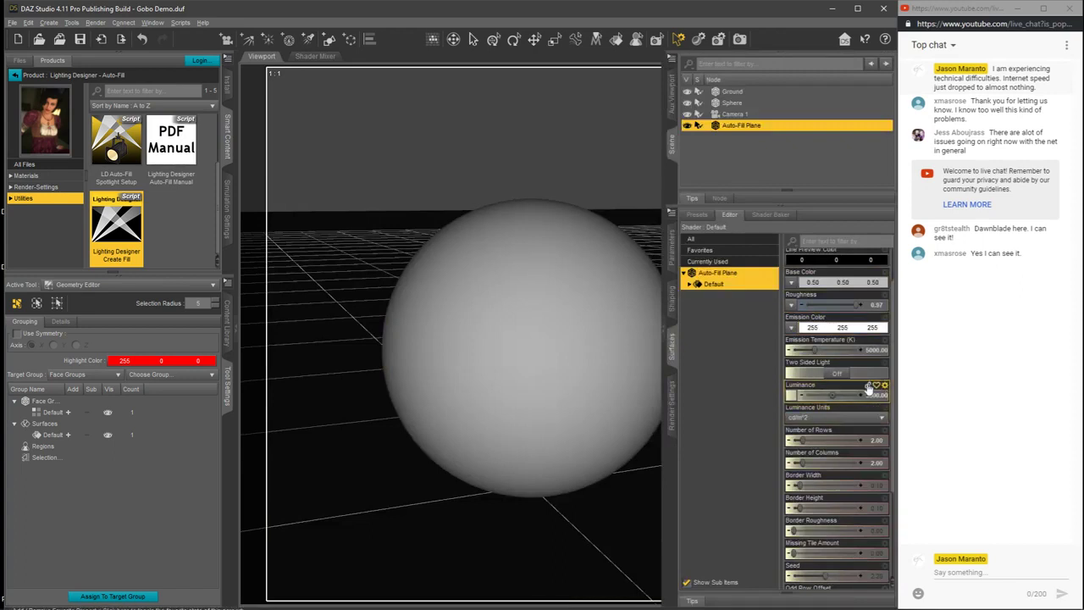
{"action": "scroll", "coordinate": [881, 372], "scroll_direction": "up", "scroll_amount": 2}
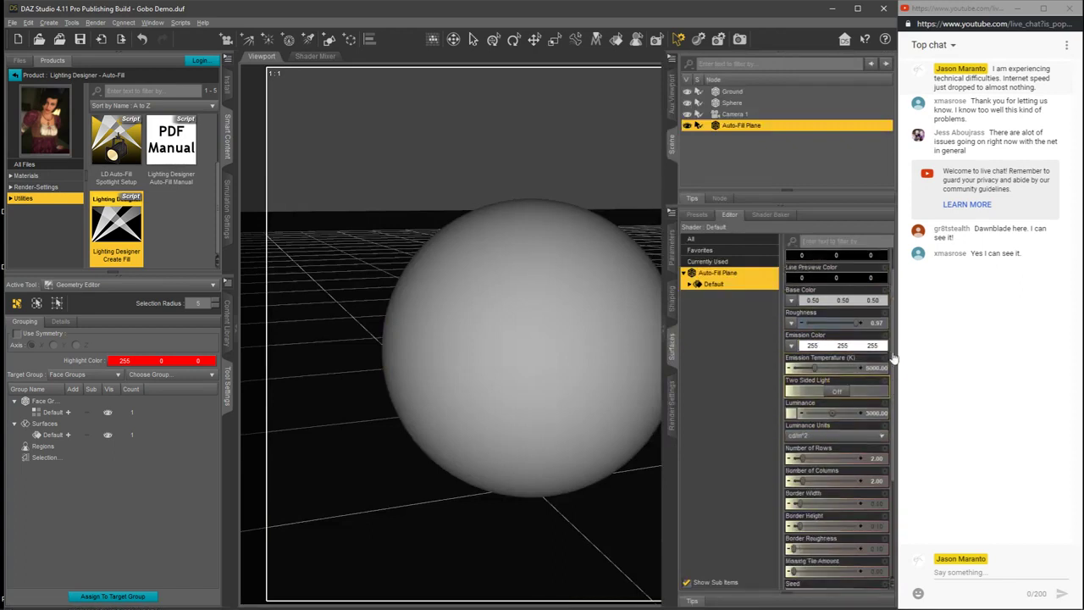
{"action": "left_click", "coordinate": [869, 380]}
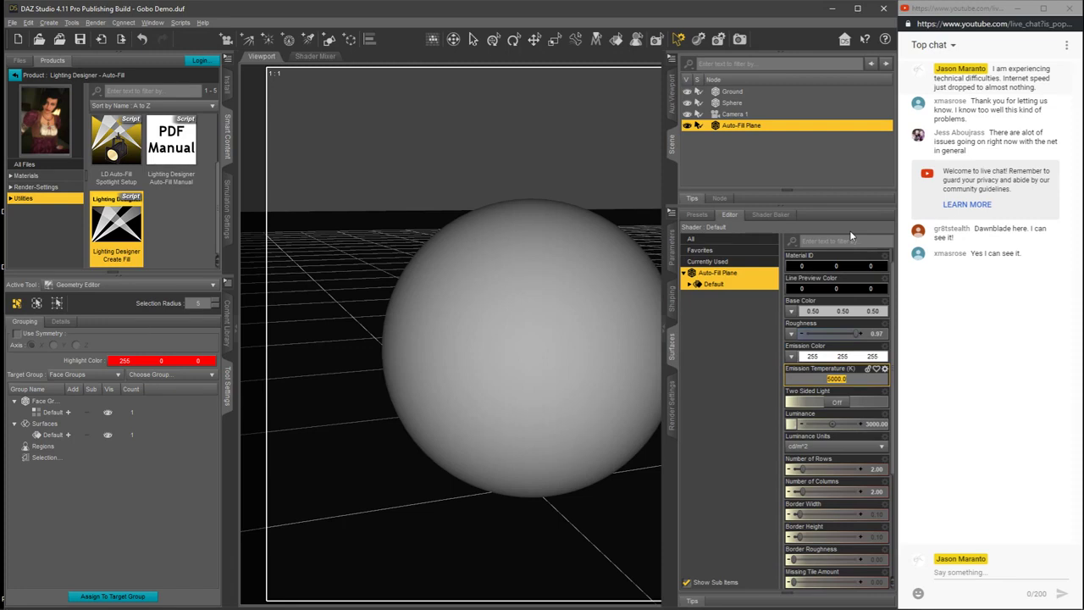
{"action": "type", "text": "65"}
{"action": "key", "text": "Return"}
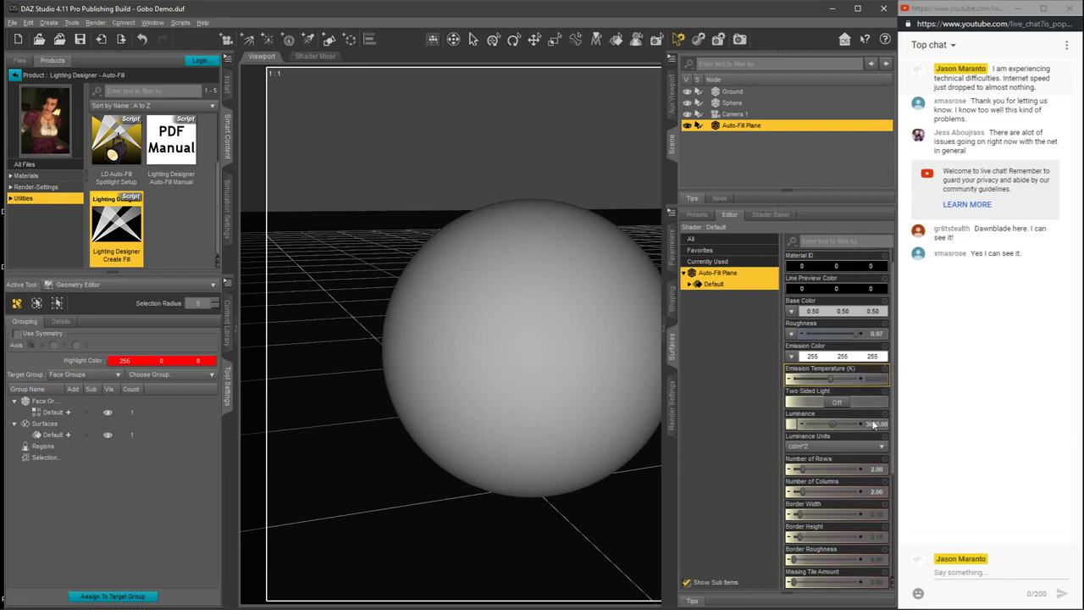
{"action": "left_click", "coordinate": [885, 369]}
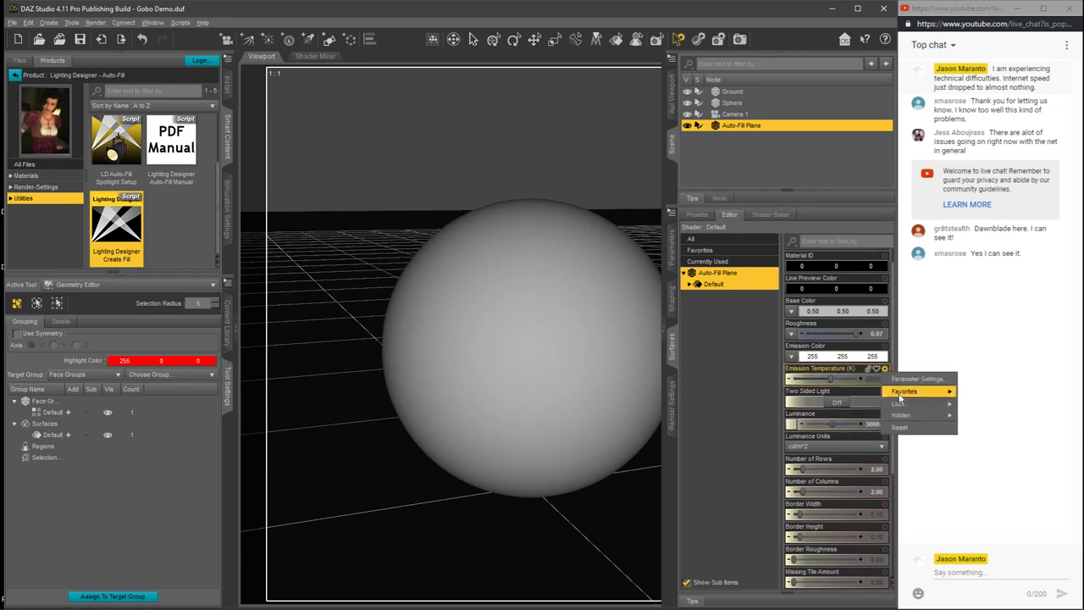
{"action": "left_click", "coordinate": [853, 369]}
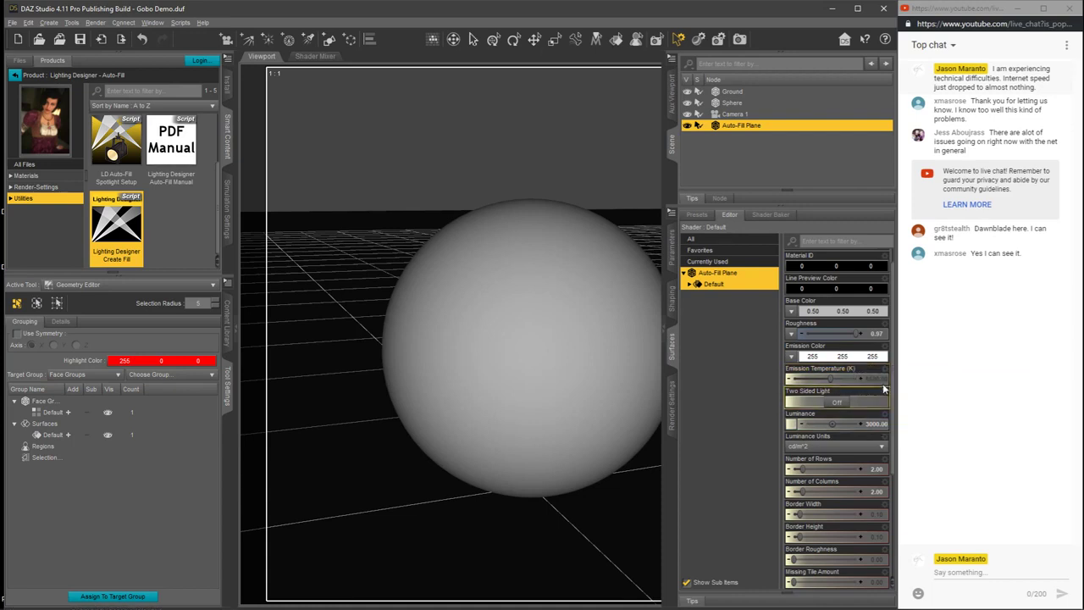
Step: Load gobo window view.png from the Livestream Demos folder as the Auto-Fill Plane's Emission Color map
{"action": "left_click", "coordinate": [792, 358]}
{"action": "left_click", "coordinate": [804, 370]}
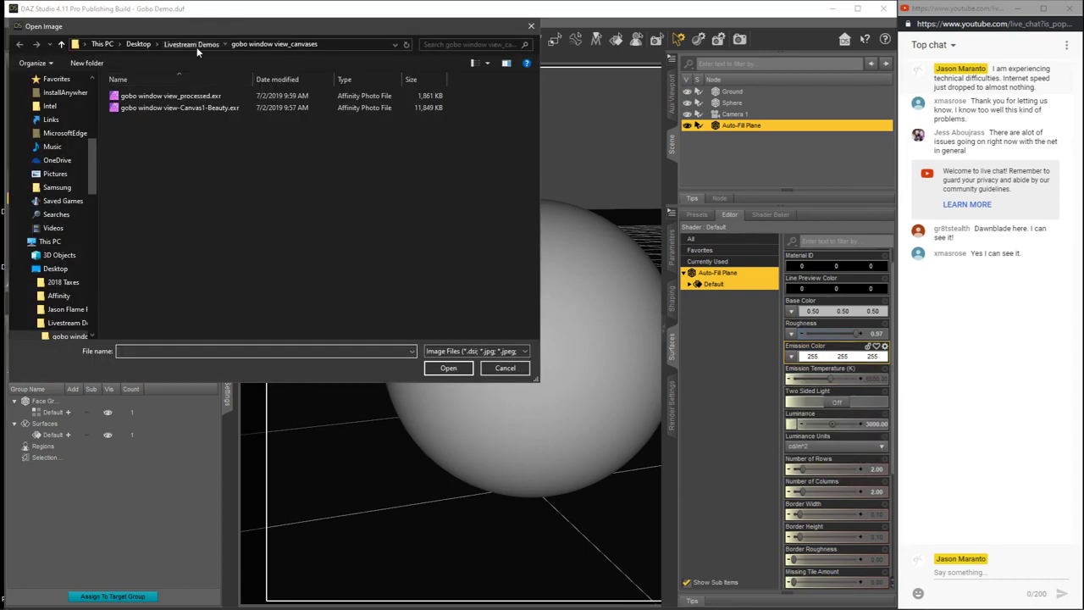
{"action": "left_click", "coordinate": [196, 45]}
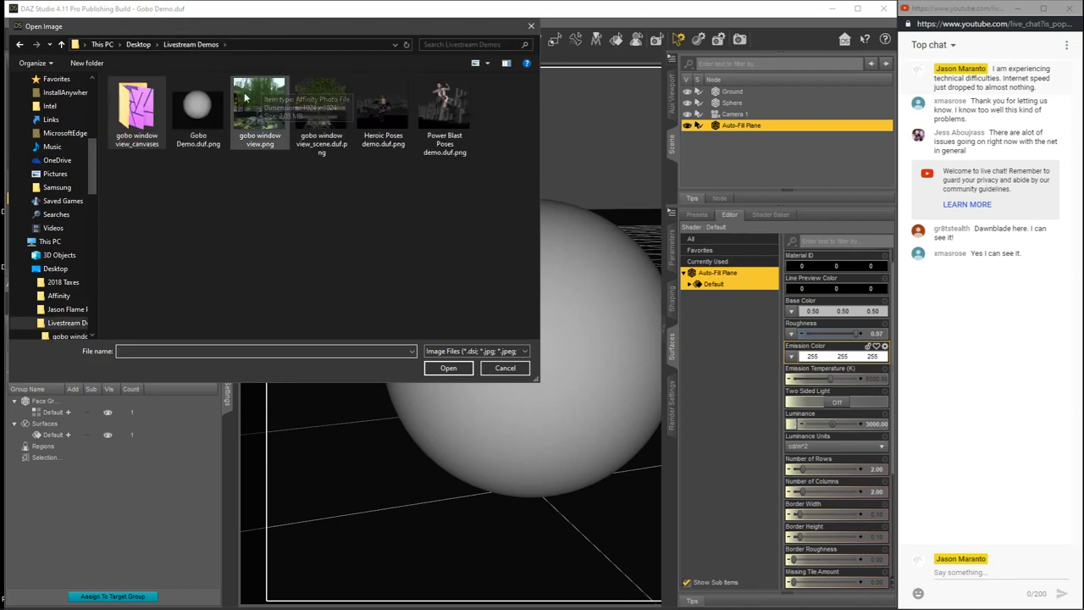
{"action": "left_click", "coordinate": [255, 116]}
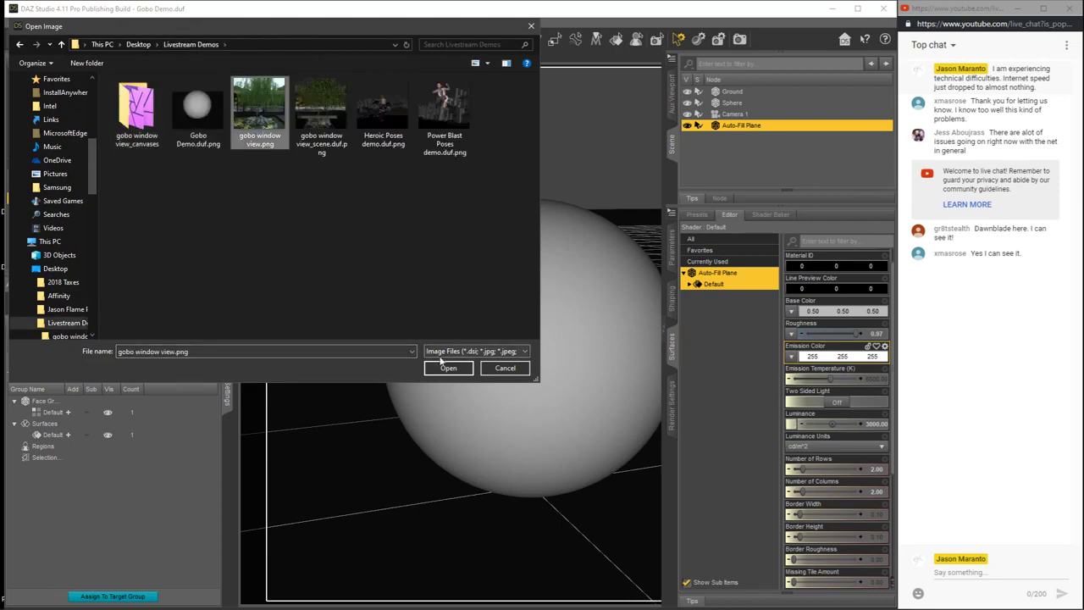
{"action": "left_click", "coordinate": [449, 367]}
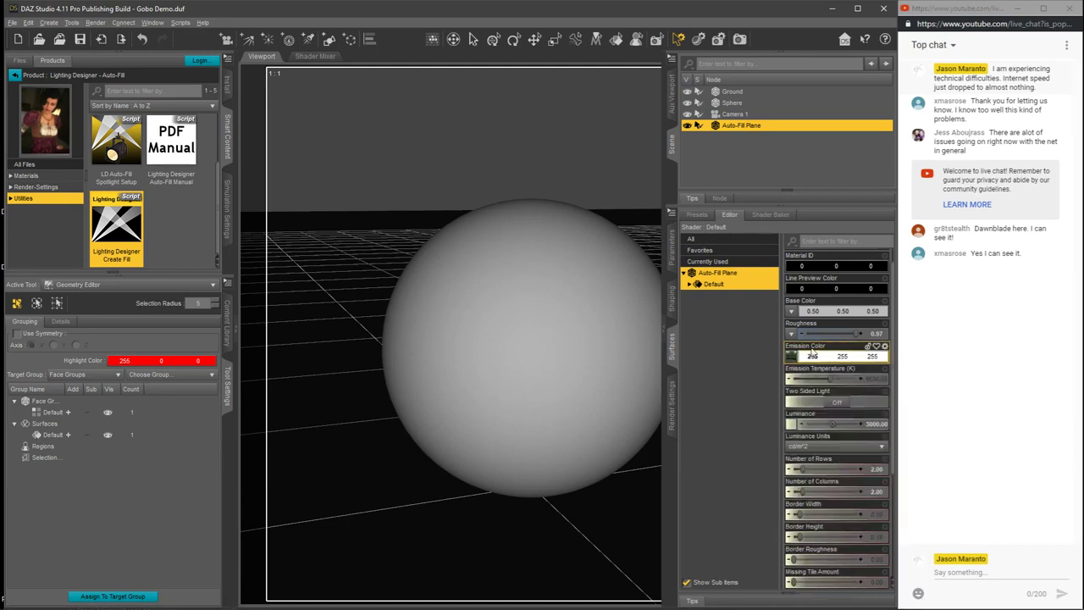
Step: Preview the colored window gobo on the sphere in NVIDIA Iray, and bring back the Auto-Fill Plane's surface properties
{"action": "left_click", "coordinate": [666, 330]}
{"action": "left_click", "coordinate": [766, 75]}
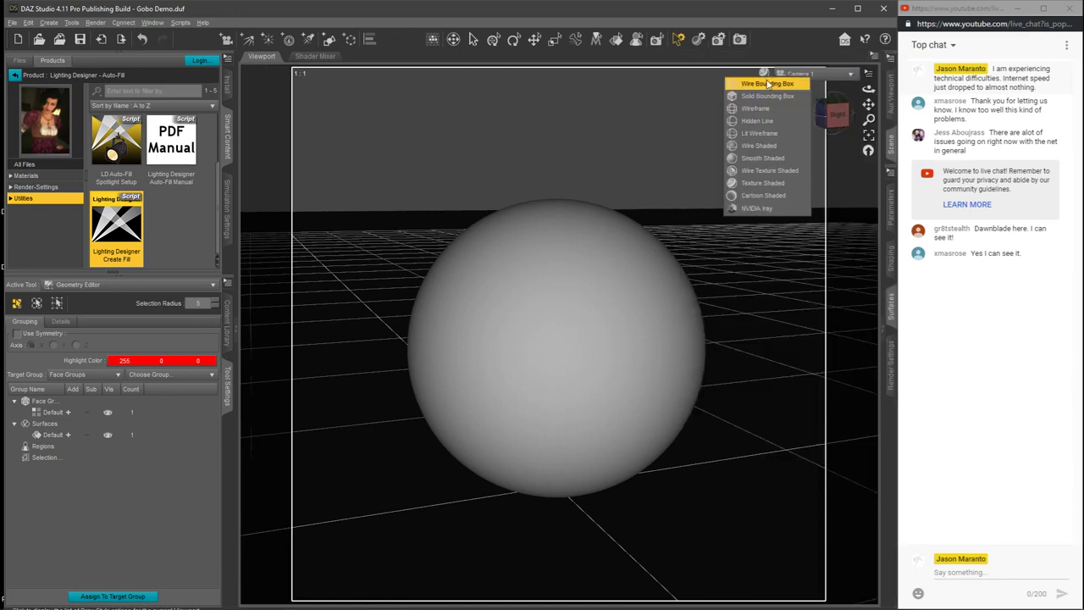
{"action": "left_click", "coordinate": [756, 209]}
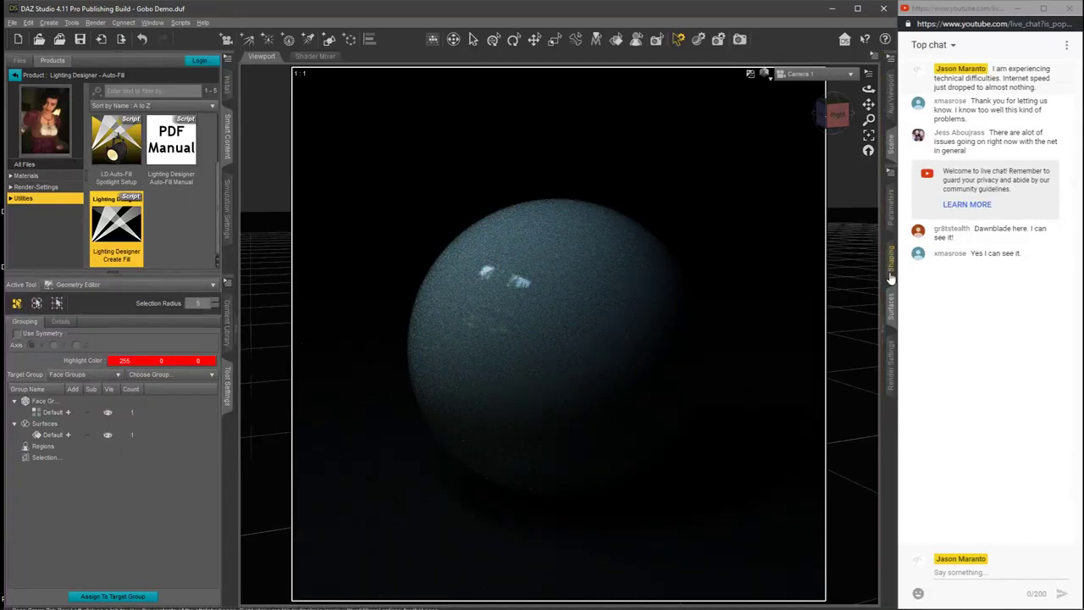
{"action": "left_click", "coordinate": [889, 315]}
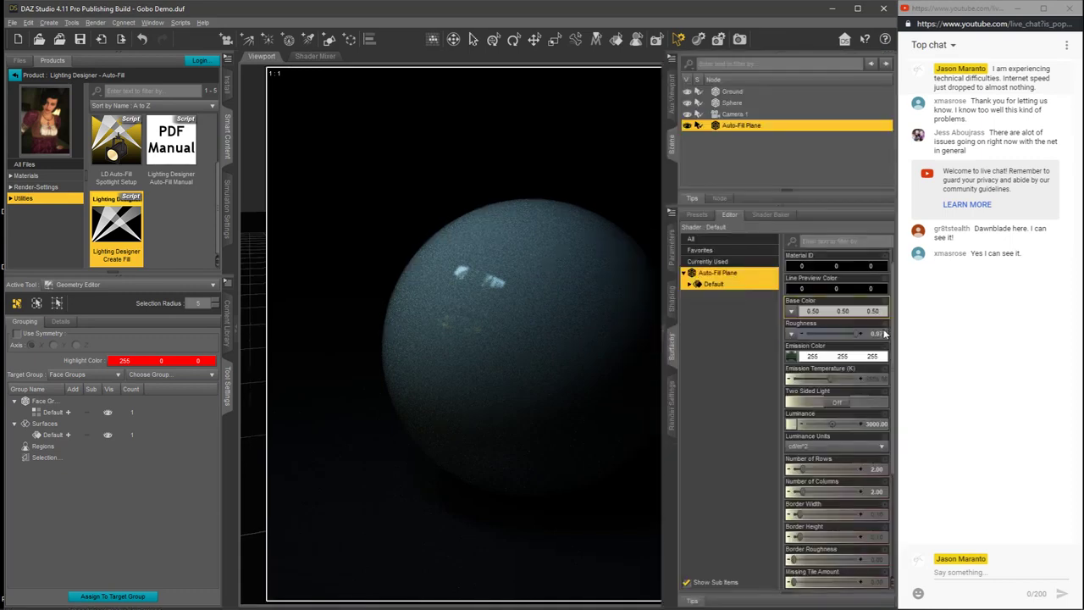
Step: Try a Luminance of 10000 cd/m^2 on the Auto-Fill Plane's surface
{"action": "left_click", "coordinate": [875, 424]}
{"action": "type", "text": "10000"}
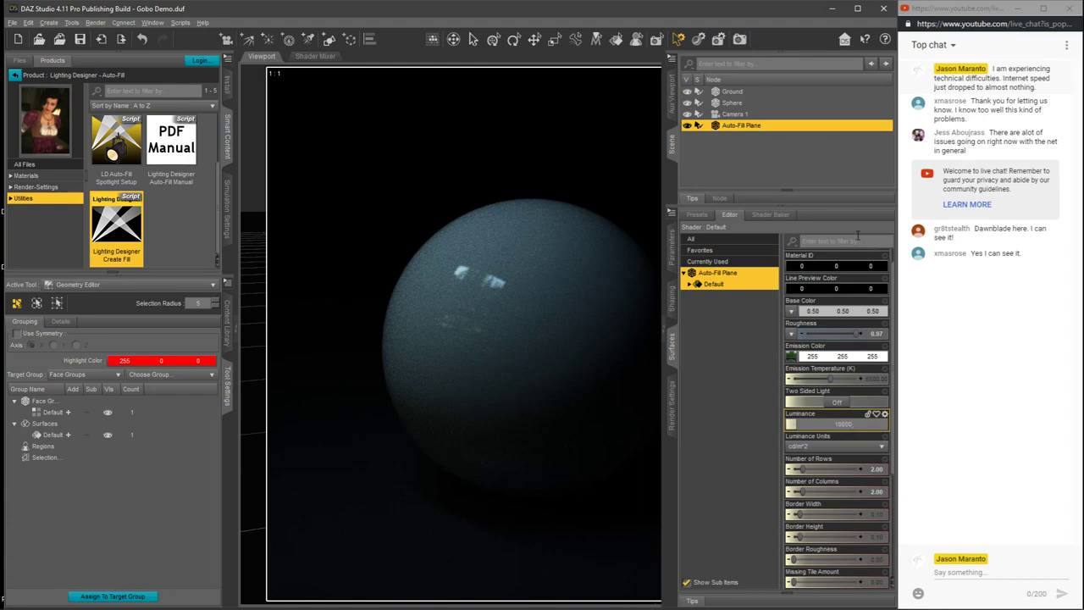
{"action": "key", "text": "Return"}
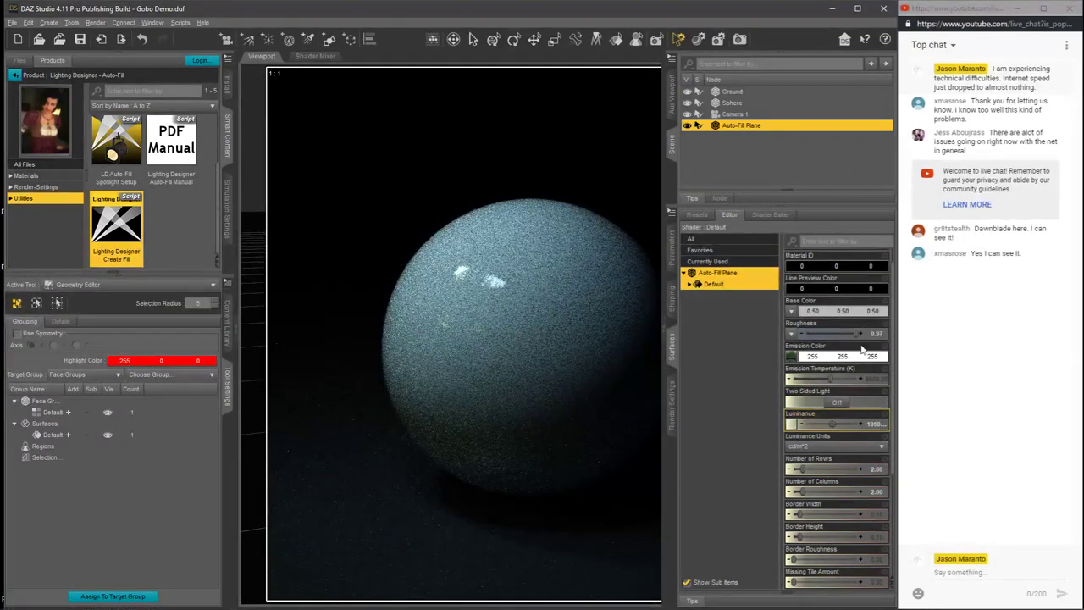
Step: Set the Auto-Fill Plane's Luminance to 7500 cd/m^2
{"action": "left_click", "coordinate": [874, 425]}
{"action": "type", "text": "5500"}
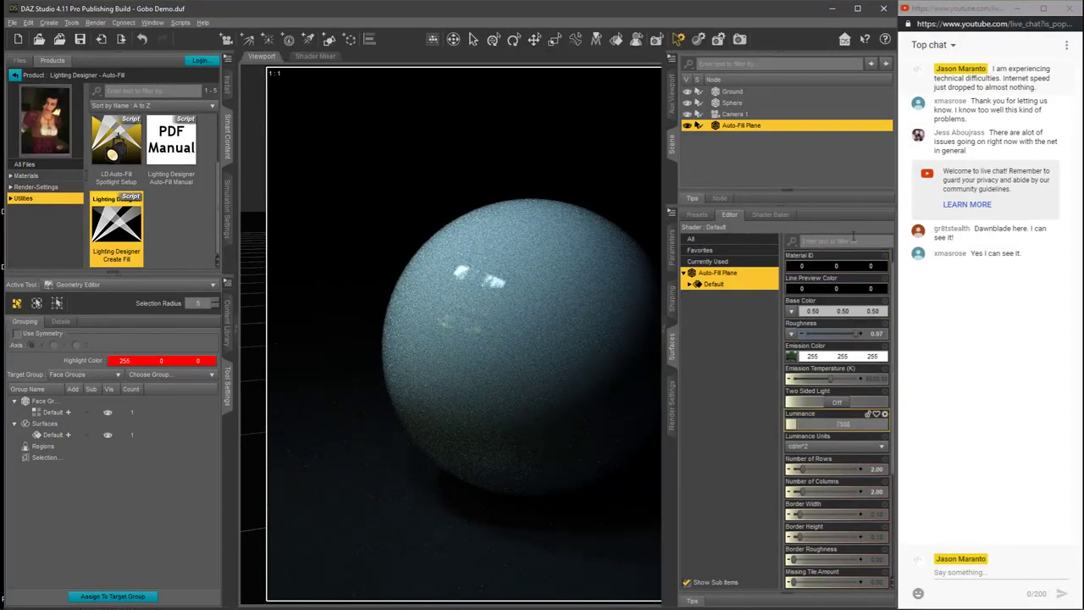
{"action": "key", "text": "Return"}
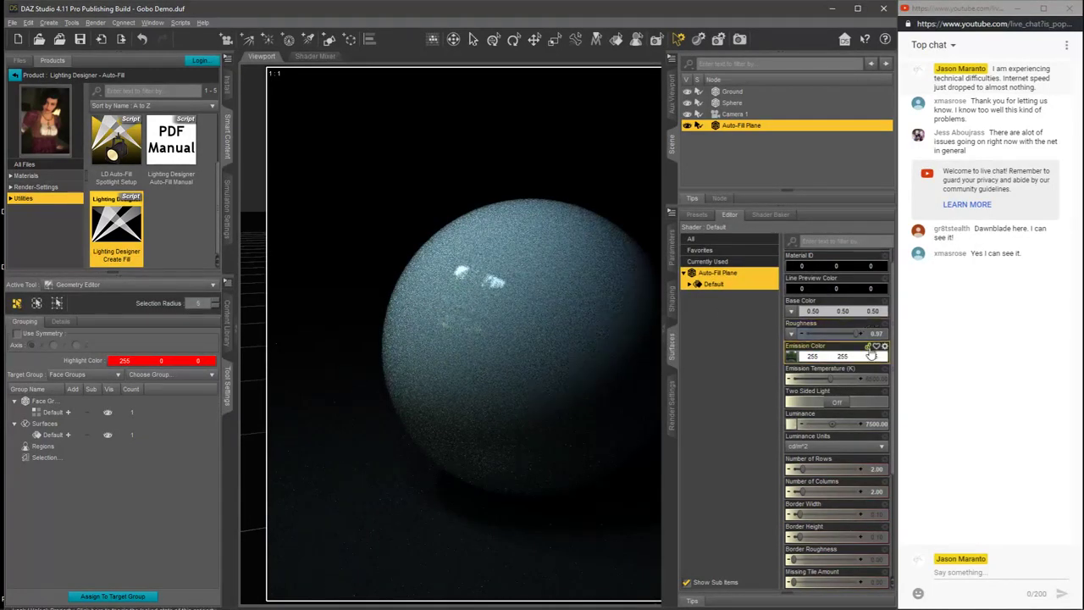
Step: Try a warm Emission Temperature of 3000 K on the Auto-Fill Plane
{"action": "left_click", "coordinate": [836, 379]}
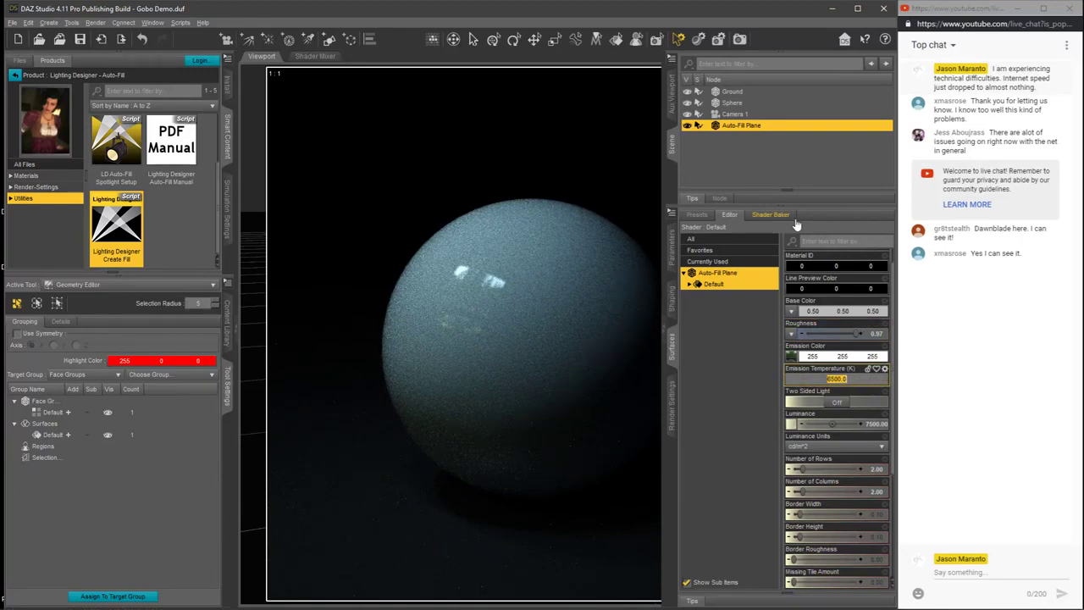
{"action": "key", "text": "BackSpace"}
{"action": "type", "text": "3000"}
{"action": "key", "text": "Return"}
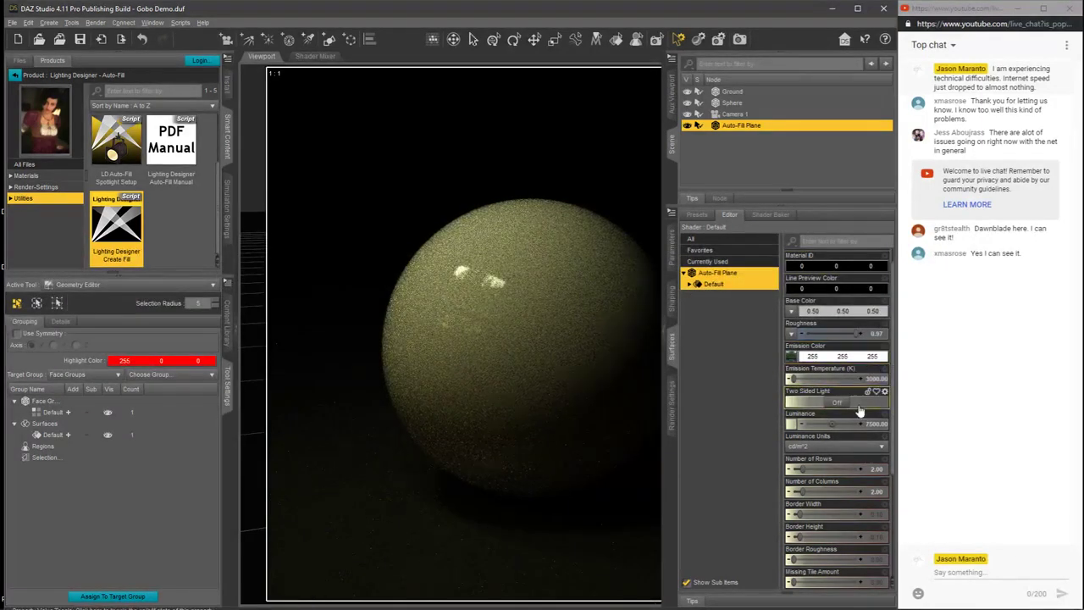
Step: Set the Auto-Fill Plane's Number of Rows and Columns to 1 and its Border Width and Border Height to 0
{"action": "scroll", "coordinate": [895, 436], "scroll_direction": "down", "scroll_amount": 1}
{"action": "scroll", "coordinate": [896, 439], "scroll_direction": "down", "scroll_amount": 3}
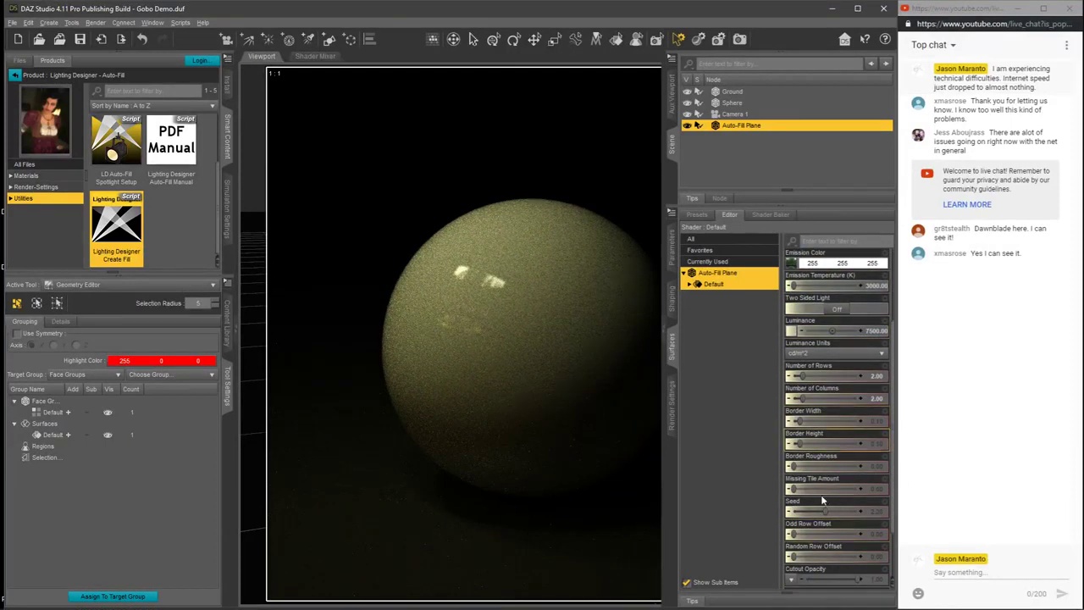
{"action": "scroll", "coordinate": [895, 362], "scroll_direction": "up", "scroll_amount": 3}
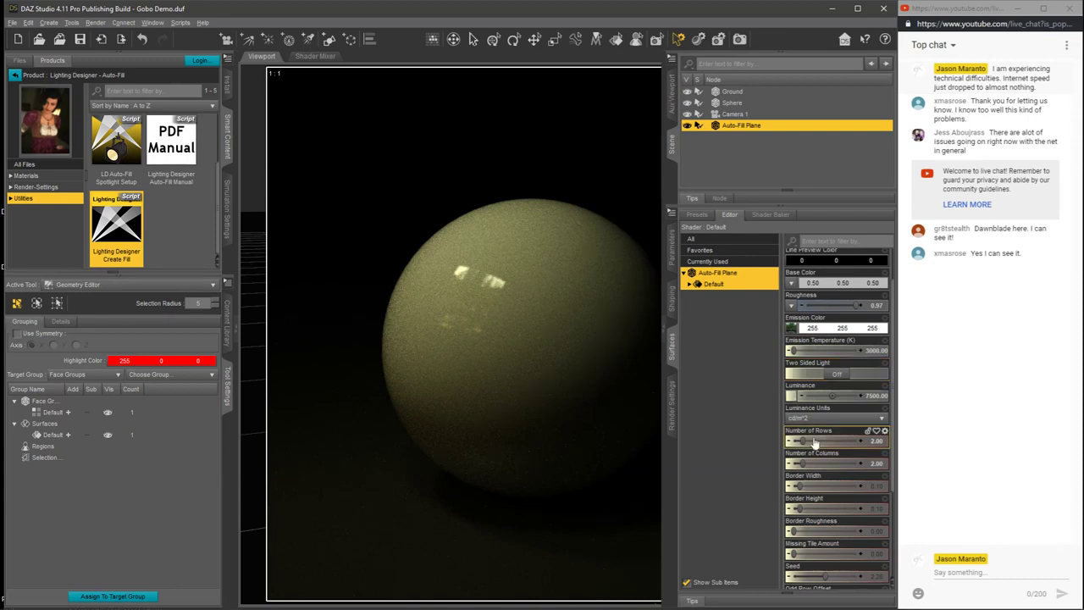
{"action": "left_click_drag", "start_coordinate": [802, 440], "coordinate": [780, 462]}
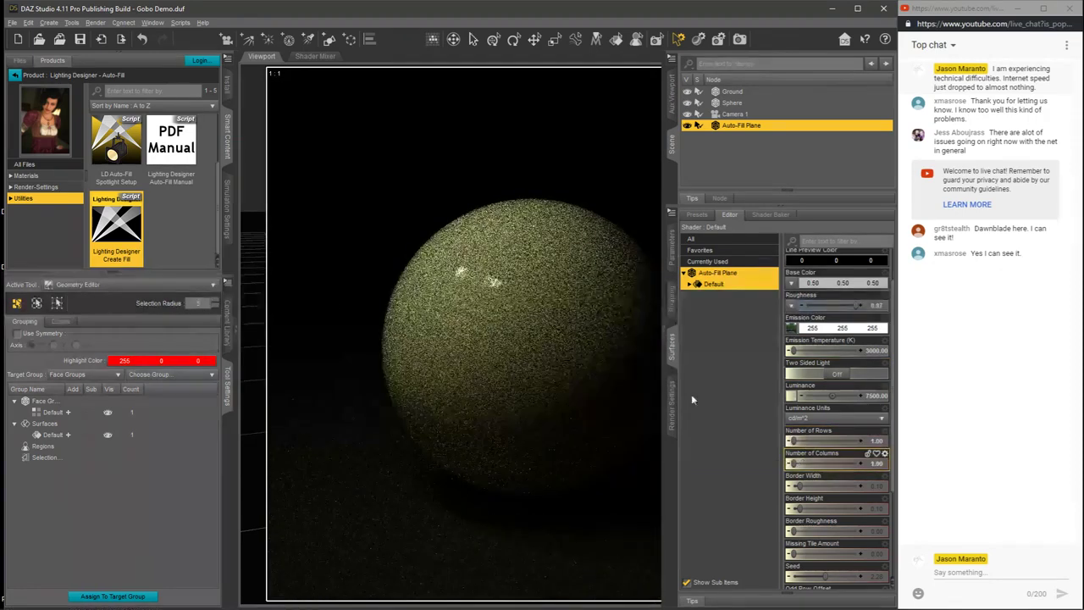
{"action": "left_click_drag", "start_coordinate": [805, 489], "coordinate": [789, 487]}
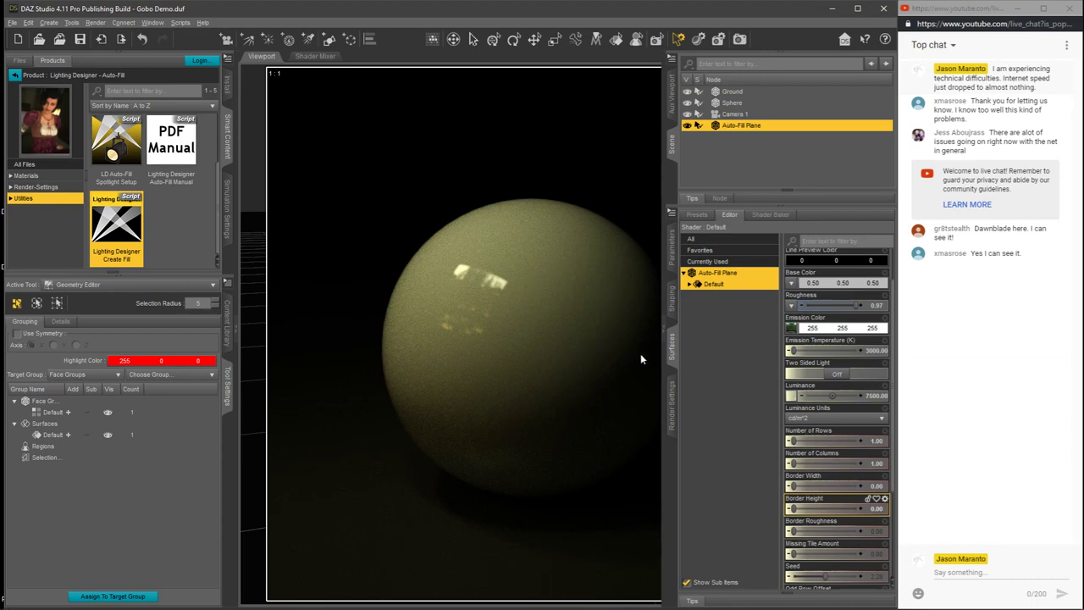
Step: Set the Auto-Fill Plane's Emission Temperature back to 6500 K
{"action": "left_click", "coordinate": [842, 349]}
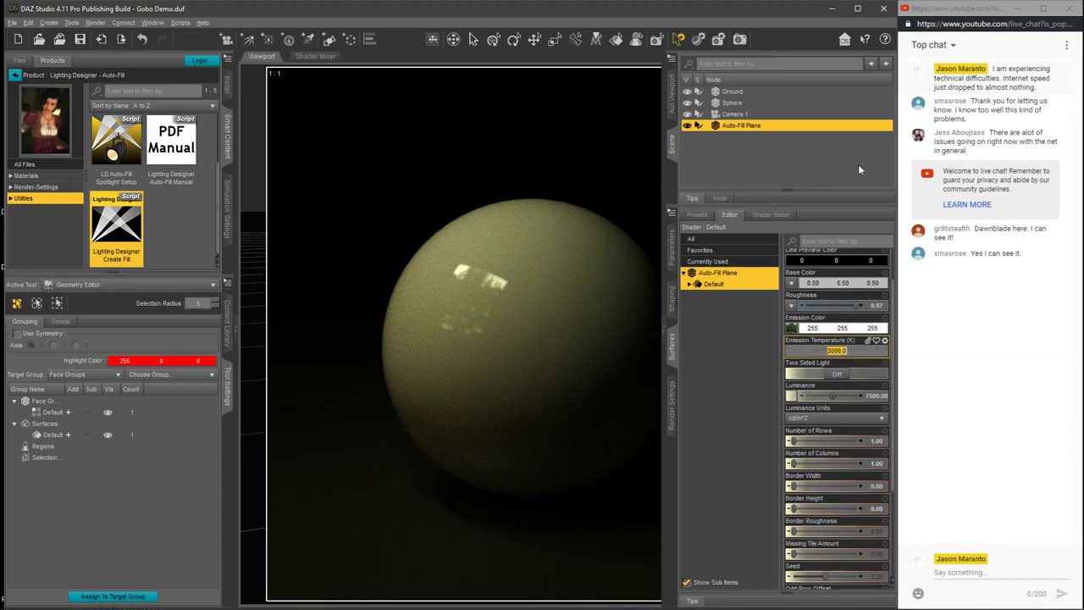
{"action": "type", "text": "6000"}
{"action": "key", "text": "Return"}
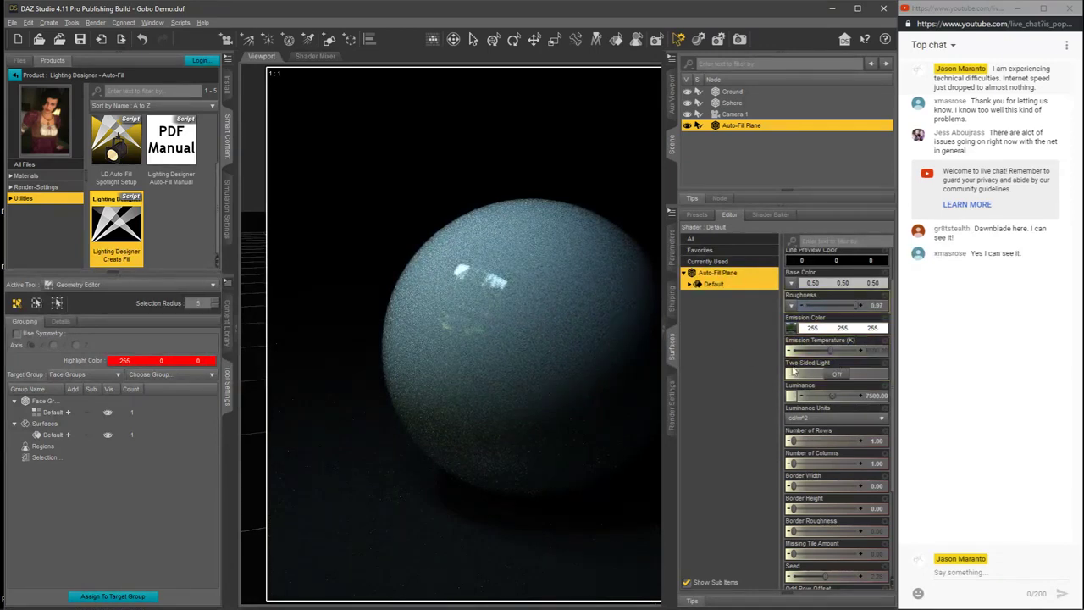
Step: Remove the gobo window view.png map from the Auto-Fill Plane's Emission Color
{"action": "left_click", "coordinate": [792, 329]}
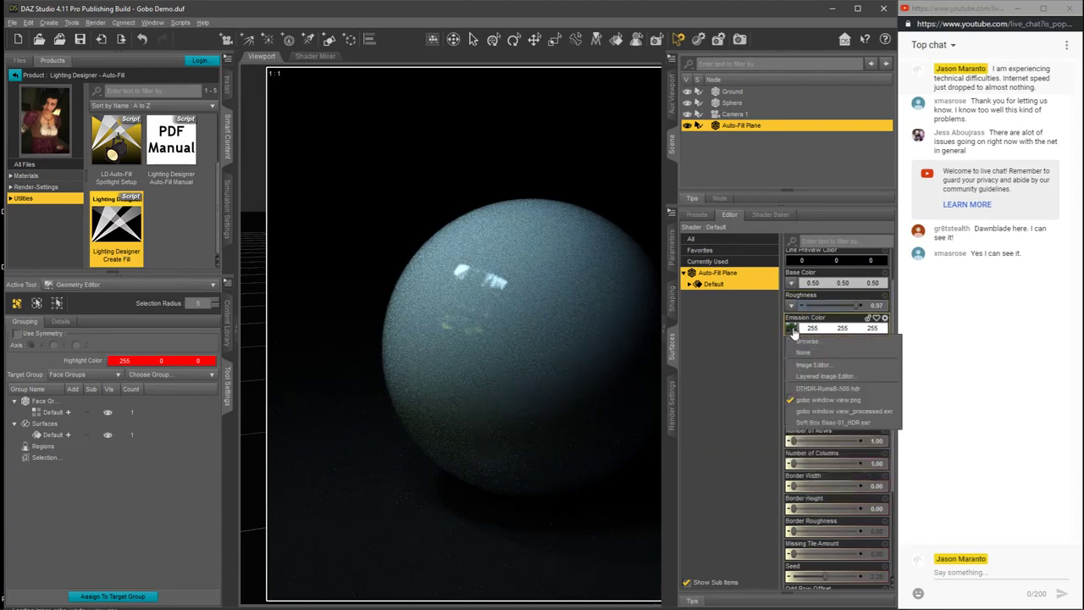
{"action": "left_click", "coordinate": [802, 353]}
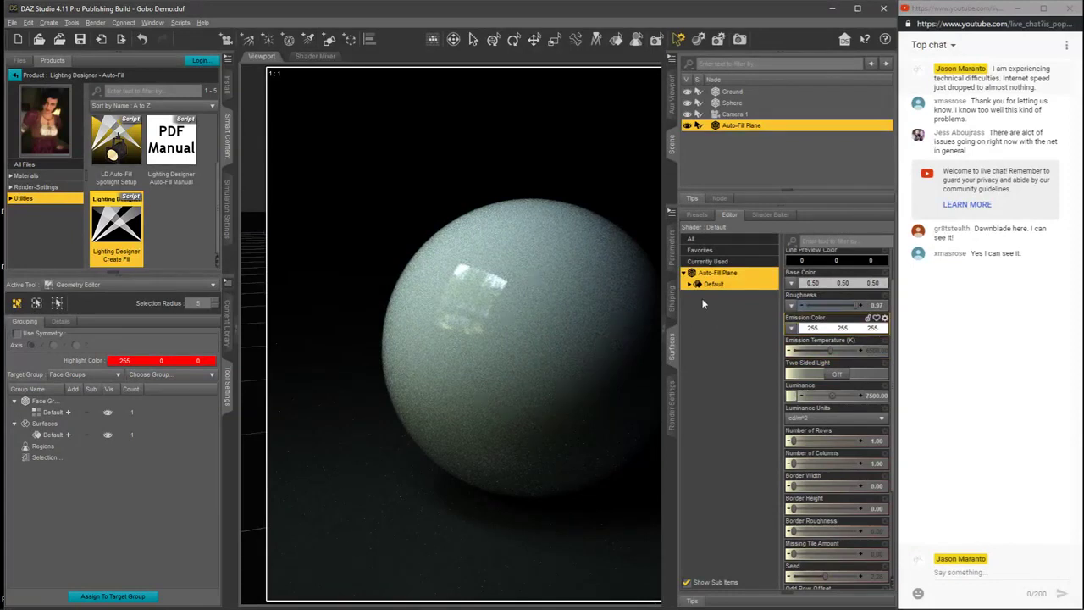
{"action": "mouse_move", "coordinate": [795, 399]}
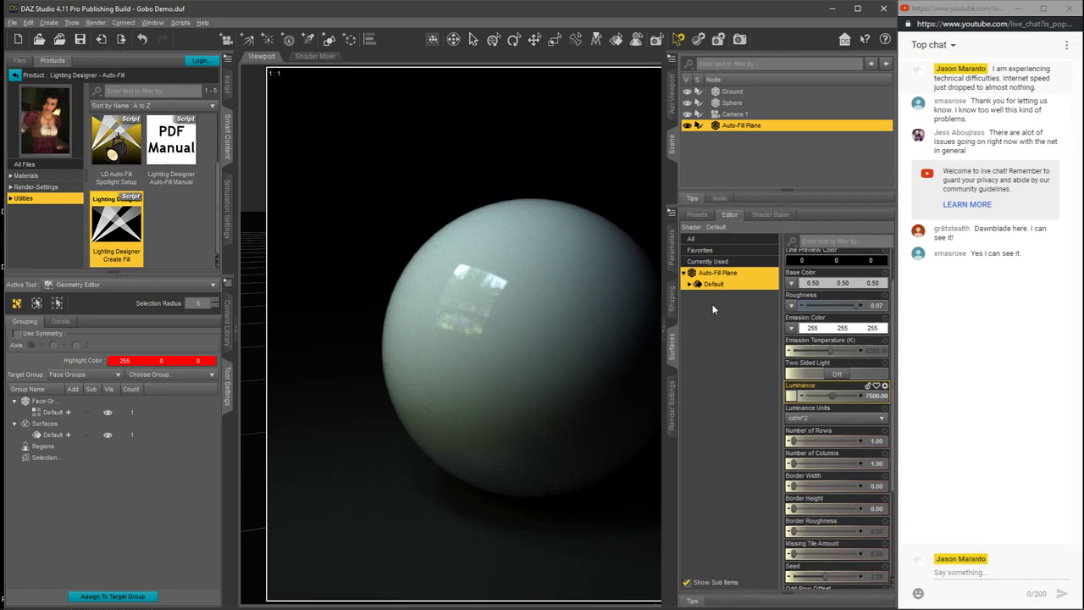
Step: Switch the viewport display to Texture Shaded and bring back the Auto-Fill Plane's surface properties
{"action": "left_click", "coordinate": [666, 322]}
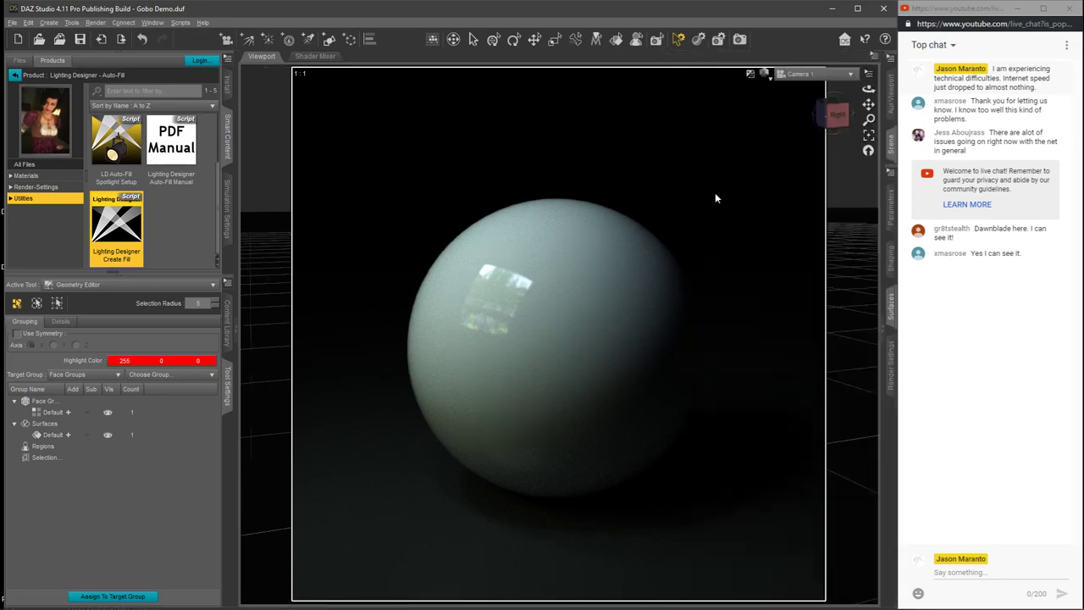
{"action": "left_click", "coordinate": [765, 74]}
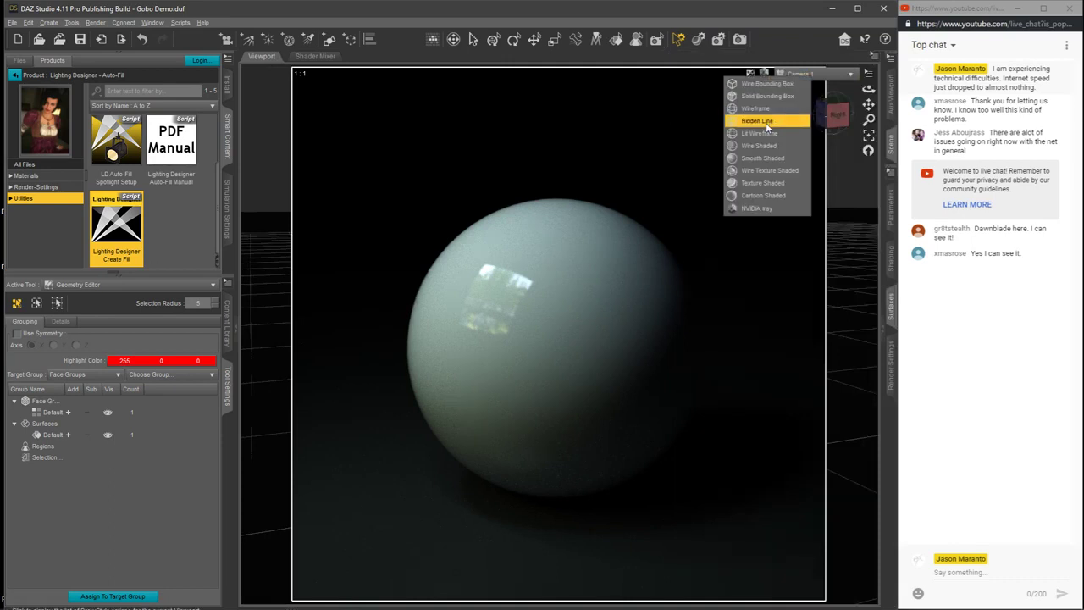
{"action": "left_click", "coordinate": [756, 184]}
{"action": "left_click", "coordinate": [889, 305]}
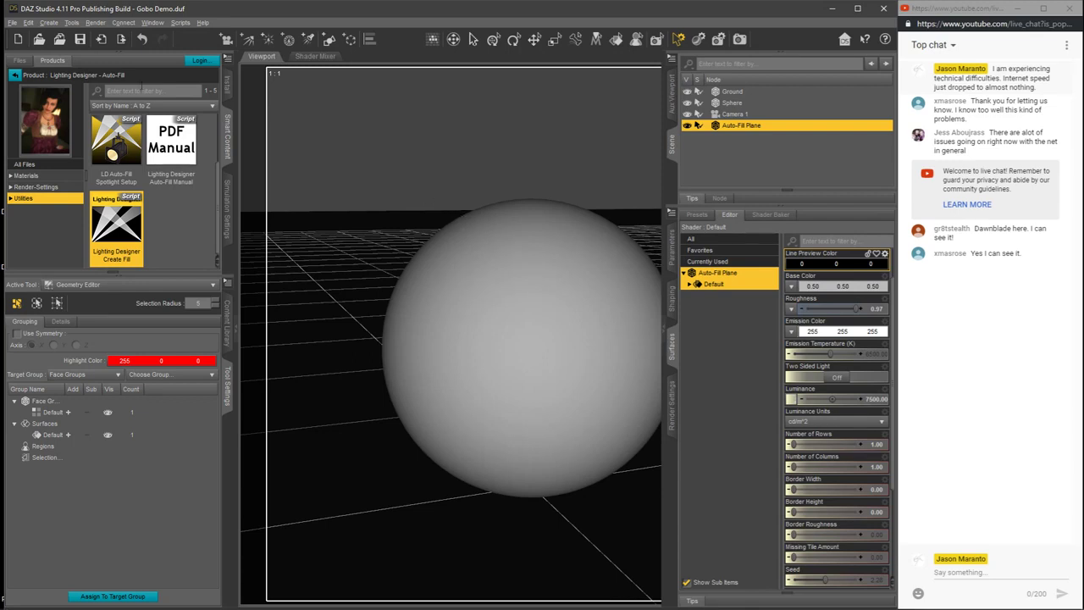
Step: Open Heroic Poses demo.duf from the Livestream Demos folder, discarding the unsaved changes to the Gobo Demo scene
{"action": "left_click", "coordinate": [12, 23]}
{"action": "left_click", "coordinate": [149, 64]}
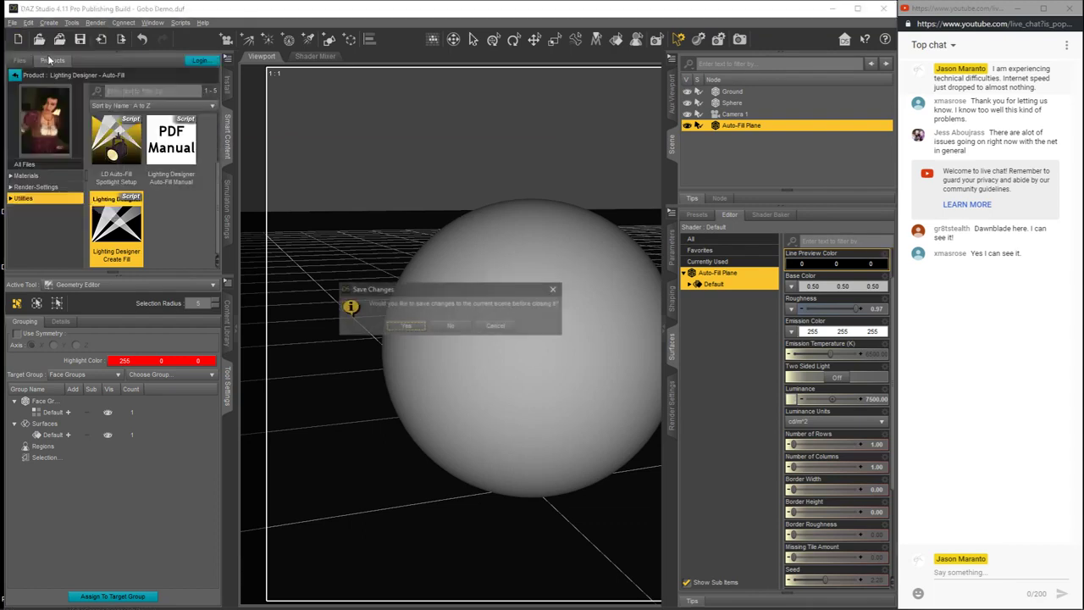
{"action": "left_click", "coordinate": [451, 326]}
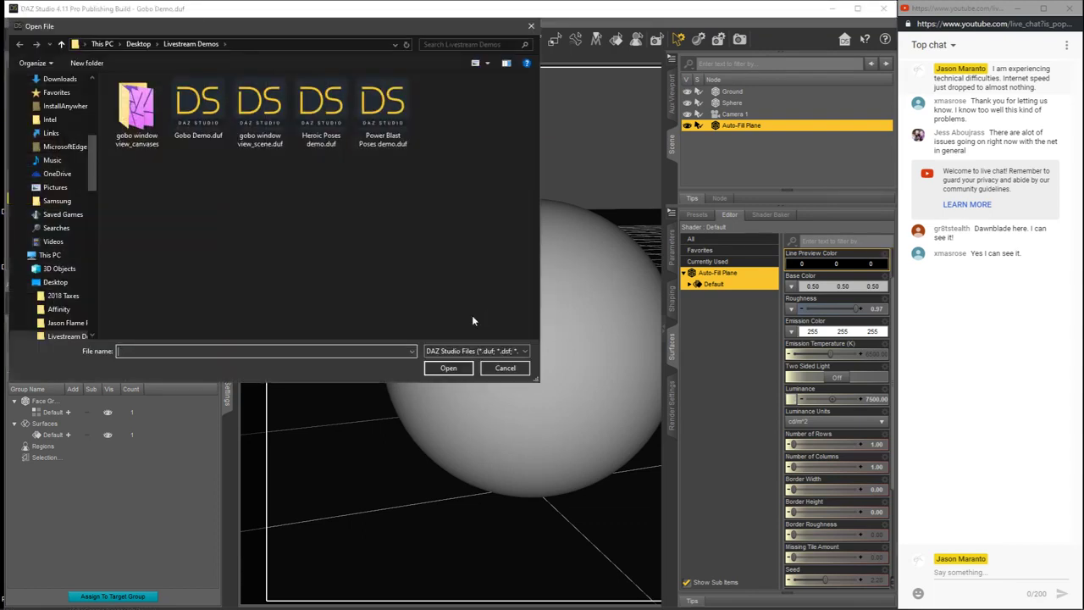
{"action": "left_click", "coordinate": [319, 110]}
{"action": "left_click", "coordinate": [448, 368]}
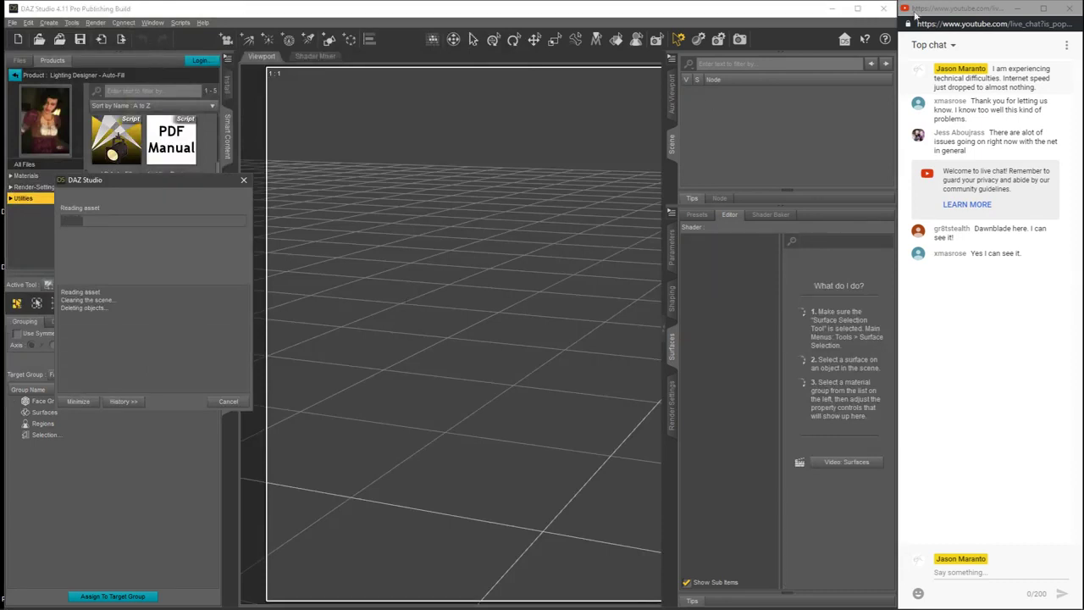
{"action": "left_click", "coordinate": [916, 12]}
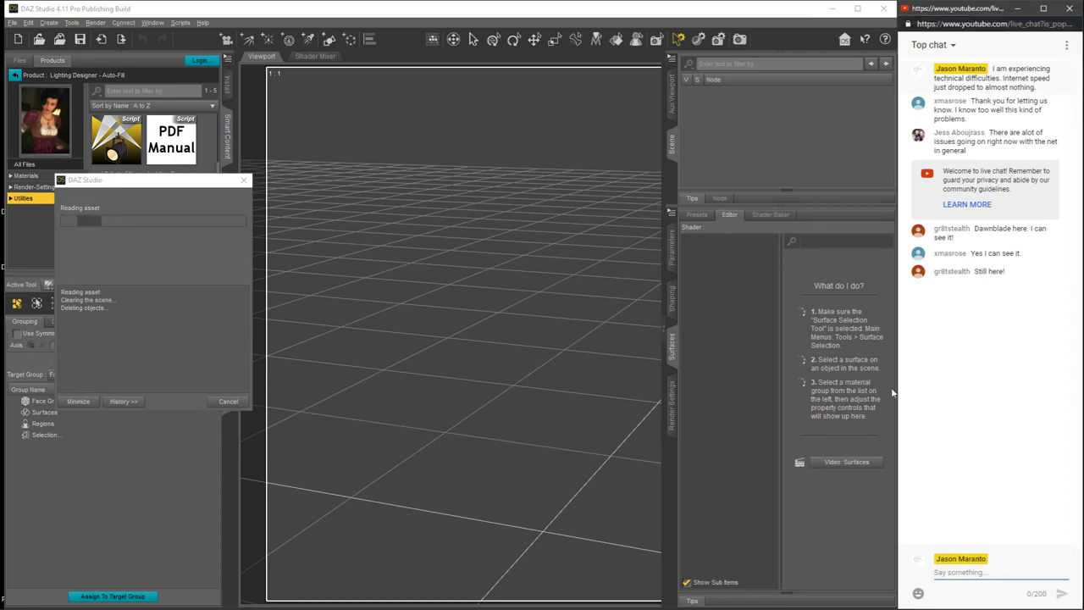
{"action": "left_click", "coordinate": [737, 10]}
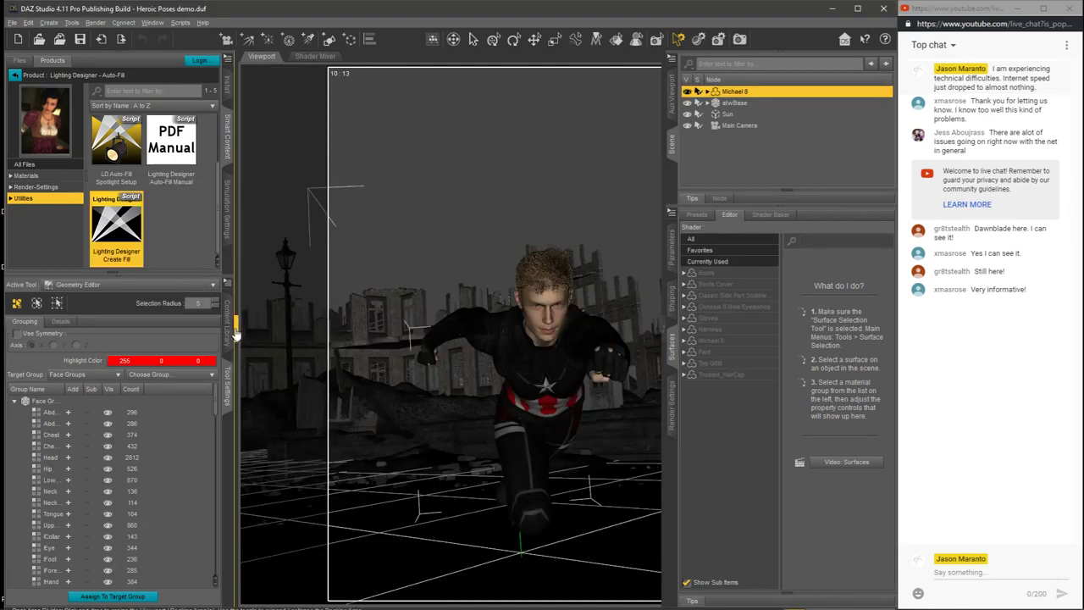
Step: Collapse the content panels to enlarge the viewport, and review the scene's Tone Mapping and Environment render settings
{"action": "left_click", "coordinate": [236, 335]}
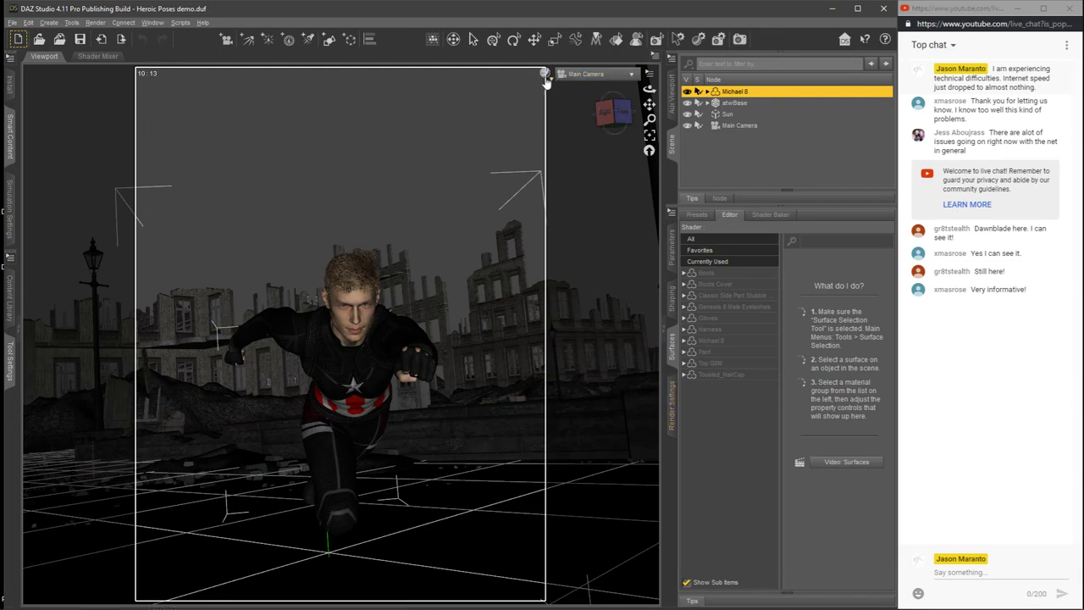
{"action": "left_click", "coordinate": [674, 409]}
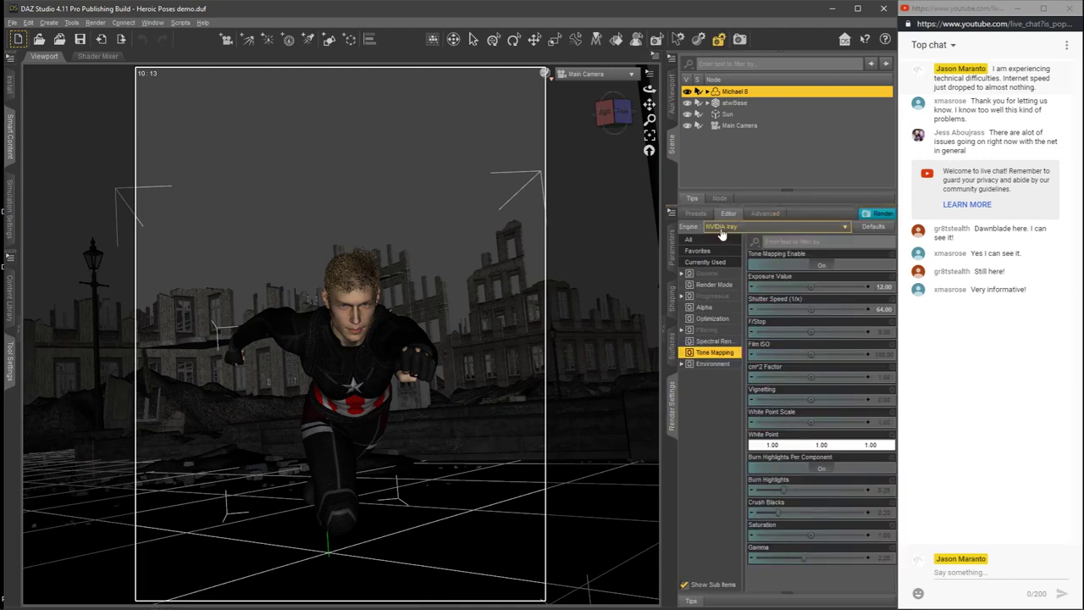
{"action": "left_click", "coordinate": [865, 217]}
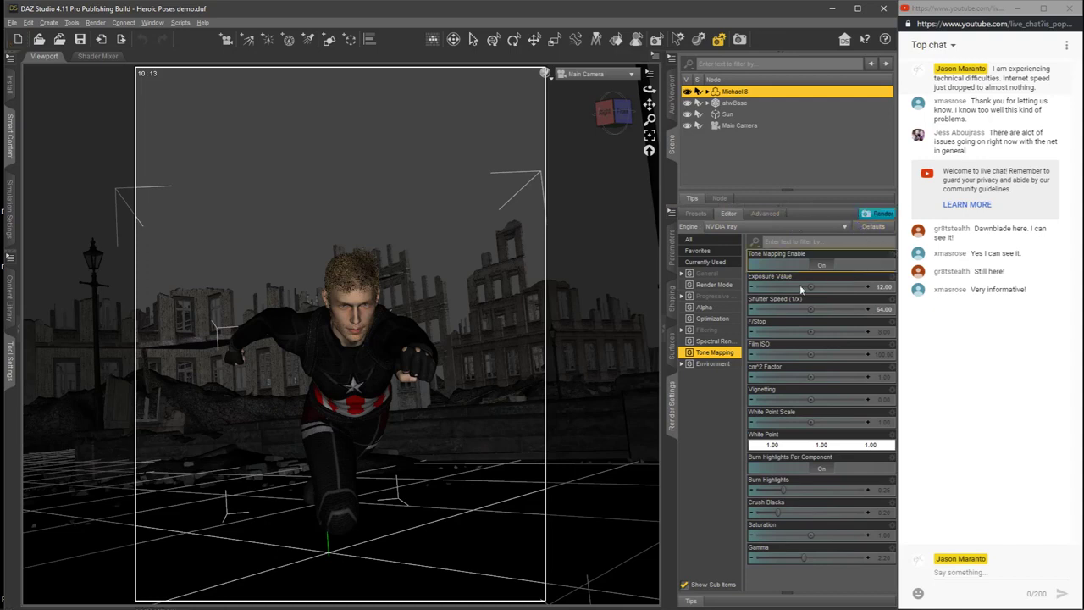
{"action": "left_click", "coordinate": [713, 363]}
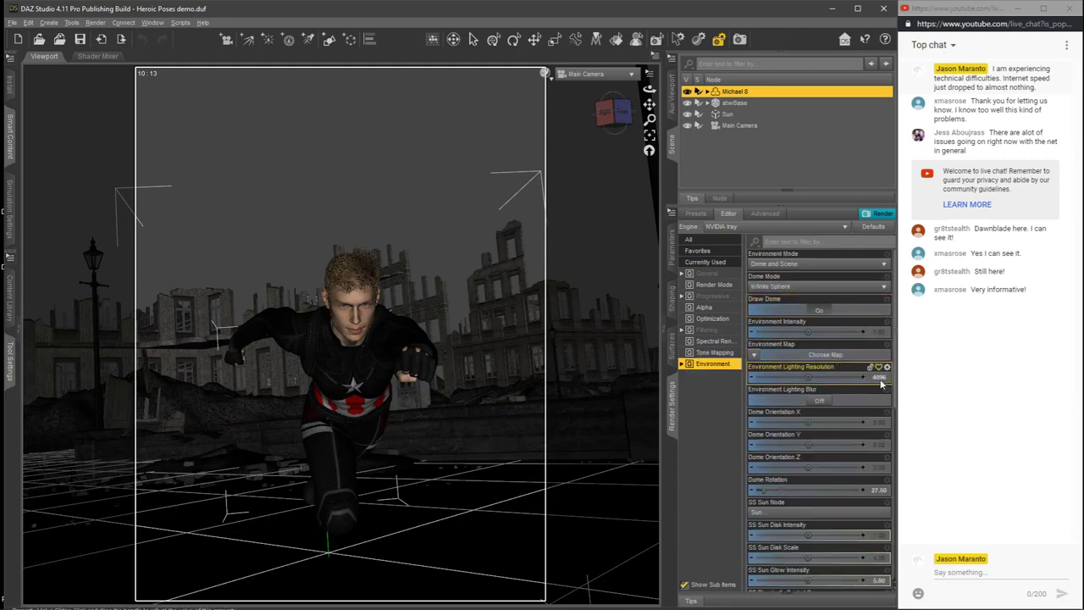
{"action": "scroll", "coordinate": [895, 387], "scroll_direction": "down", "scroll_amount": 1}
{"action": "scroll", "coordinate": [889, 385], "scroll_direction": "down", "scroll_amount": 6}
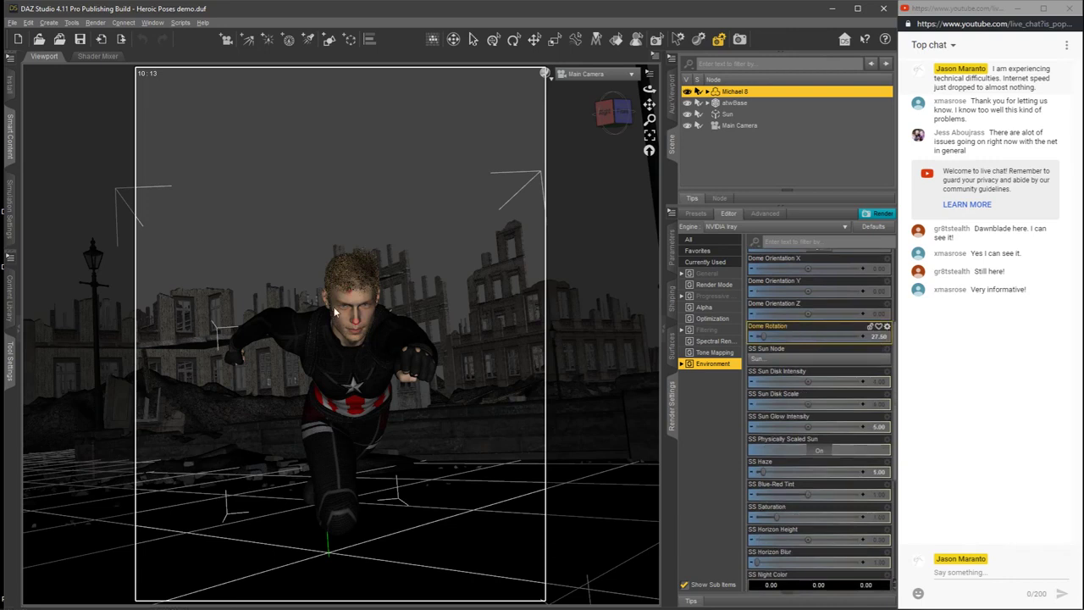
{"action": "left_click_drag", "start_coordinate": [896, 386], "coordinate": [896, 398]}
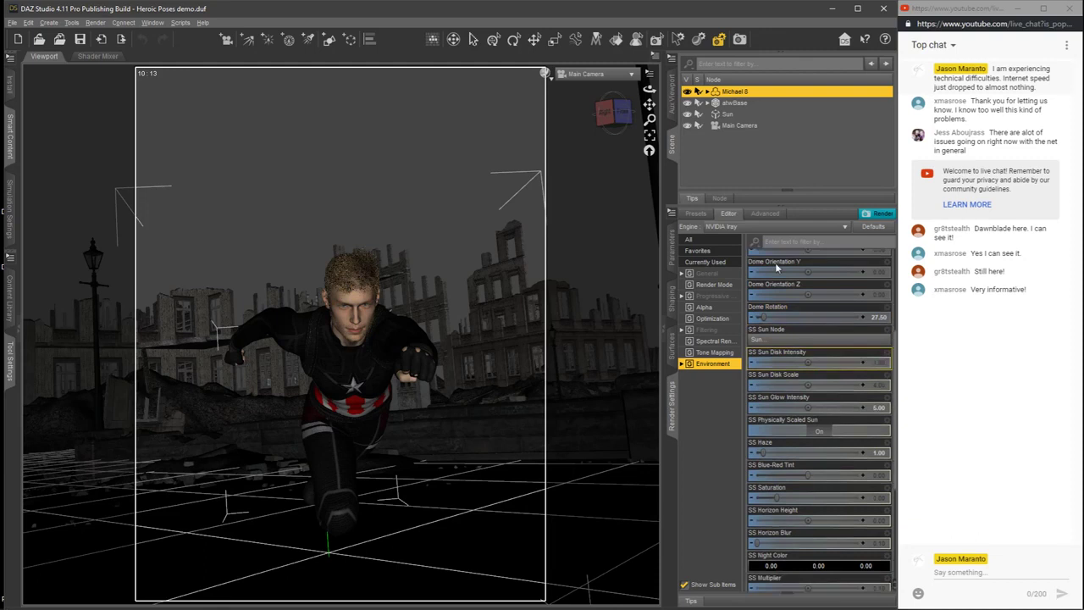
Step: Preview the running Michael 8 figure and ruined city in NVIDIA Iray through the Main Camera
{"action": "left_click", "coordinate": [546, 76]}
{"action": "left_click", "coordinate": [550, 193]}
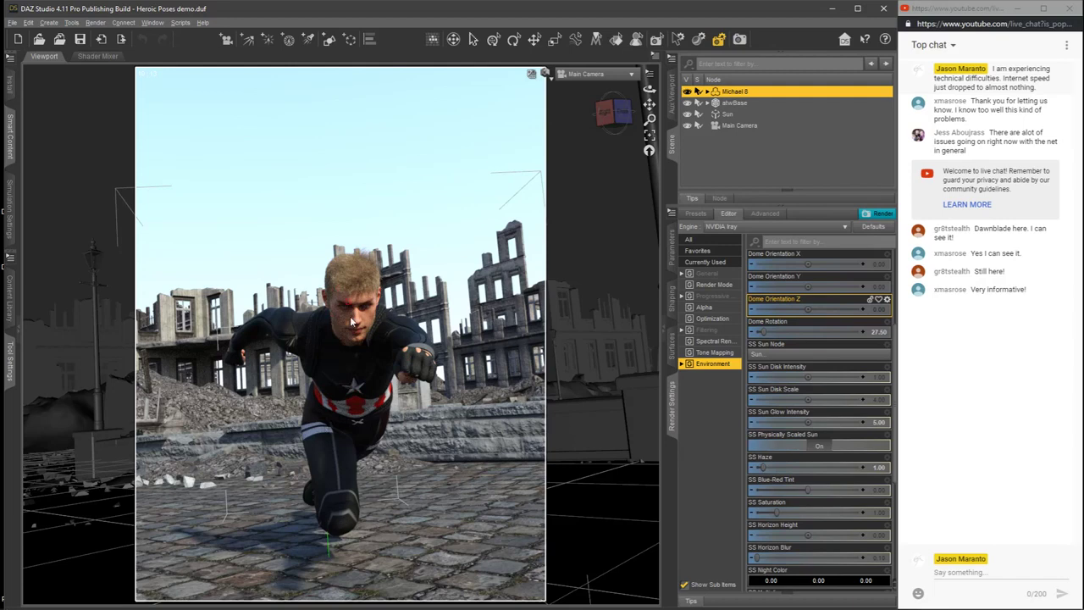
Step: Return the viewport display to Texture Shaded and start an NVIDIA Iray render of the heroic pose scene
{"action": "left_click", "coordinate": [546, 74]}
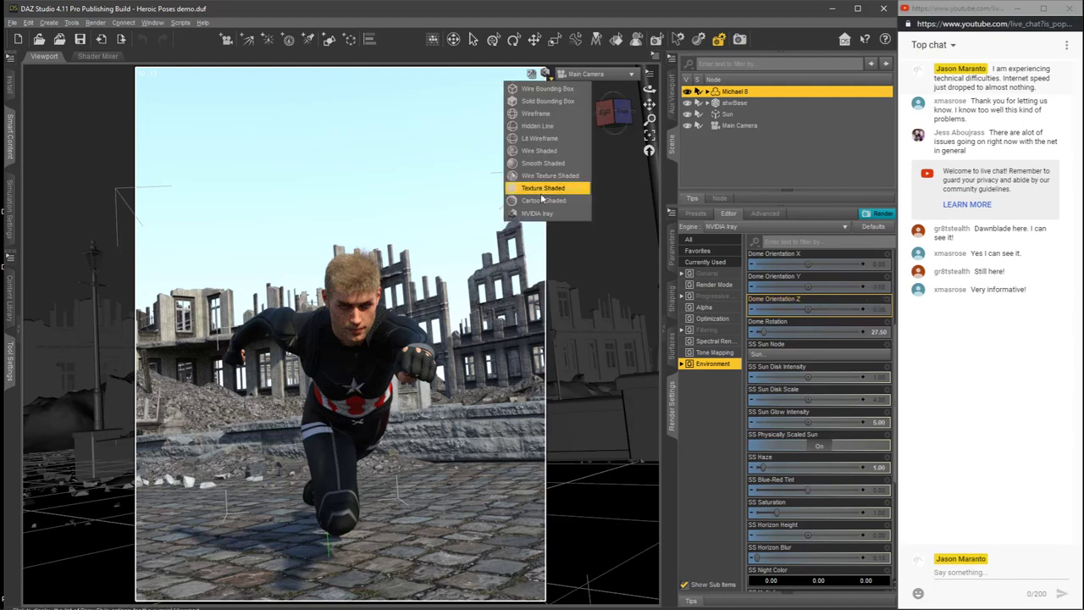
{"action": "left_click", "coordinate": [543, 186]}
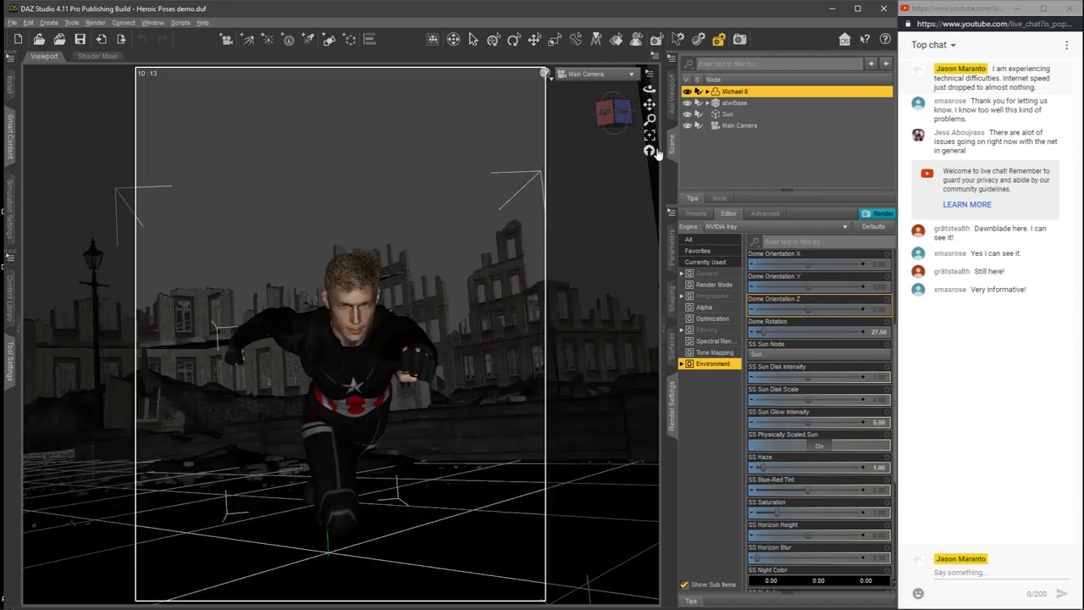
{"action": "left_click", "coordinate": [878, 217]}
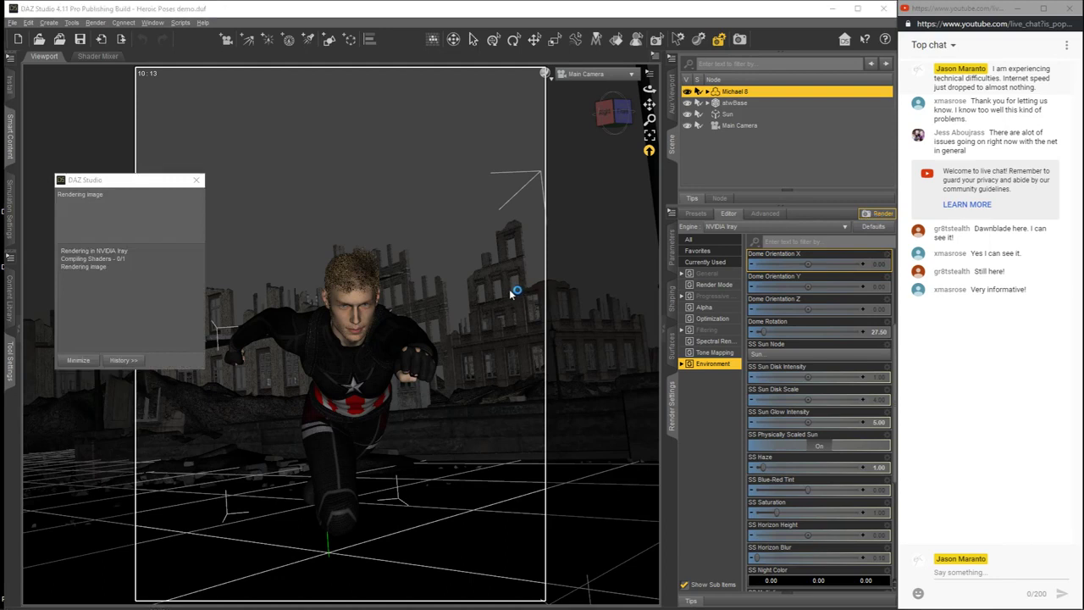
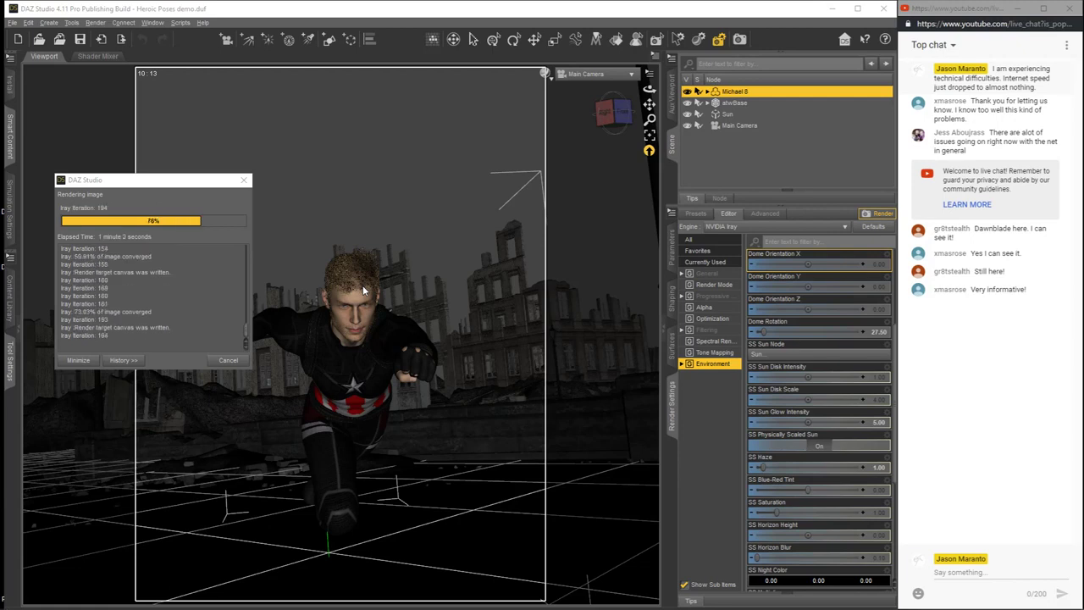
Step: Stop the running Iray render and try to bring its result window to the front
{"action": "left_click", "coordinate": [227, 360]}
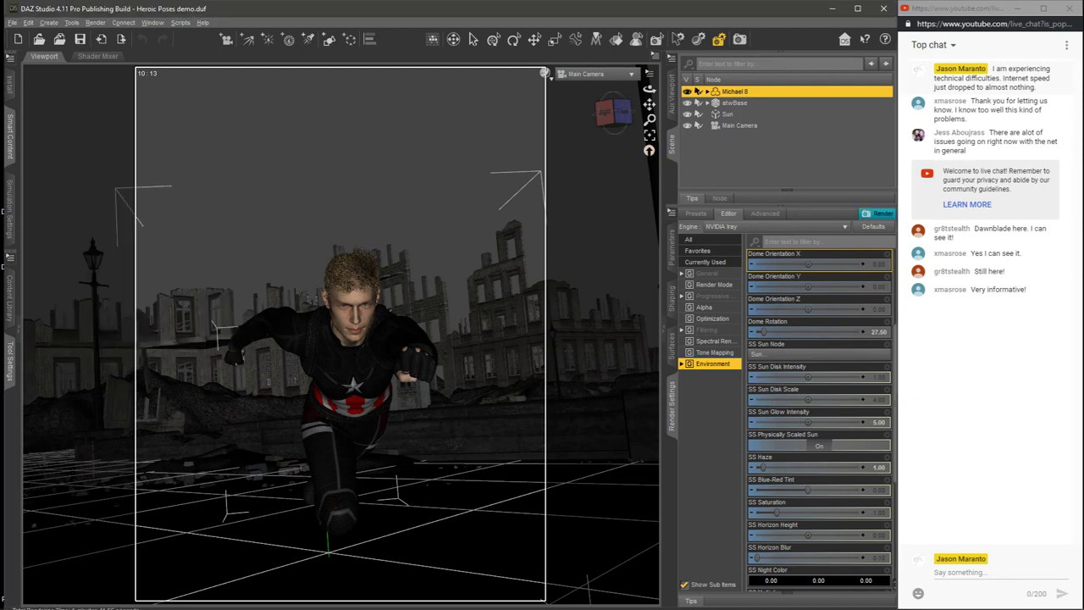
{"action": "key", "text": "super"}
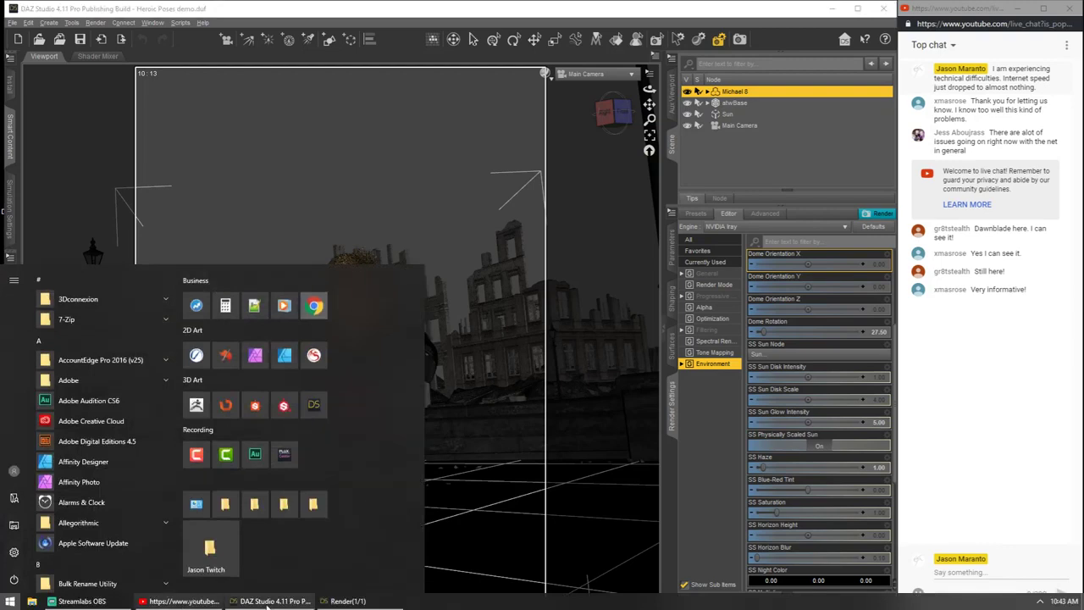
{"action": "left_click", "coordinate": [343, 600]}
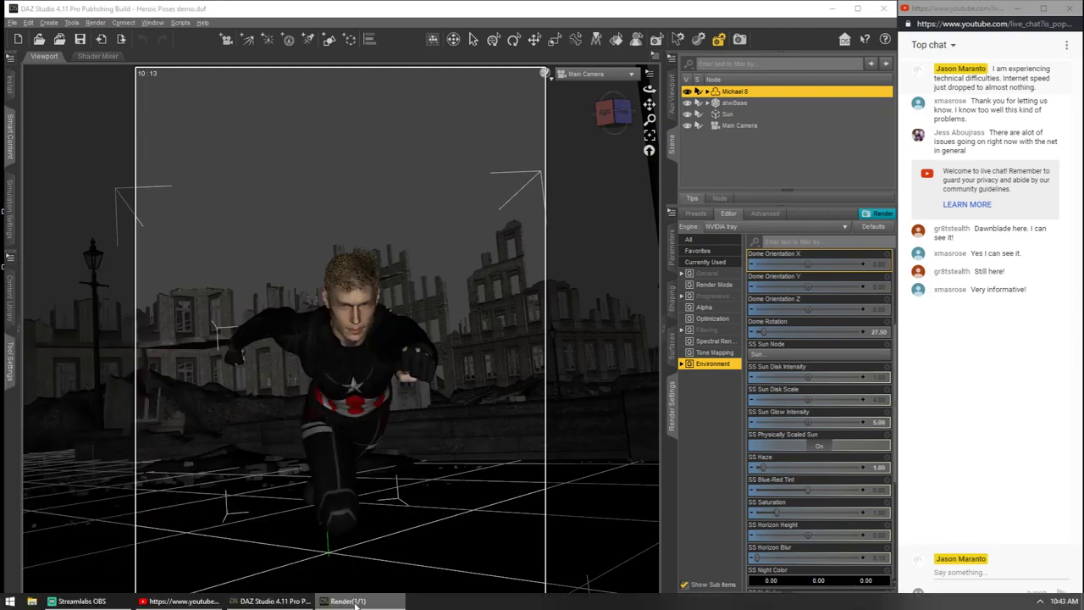
{"action": "left_click", "coordinate": [350, 599]}
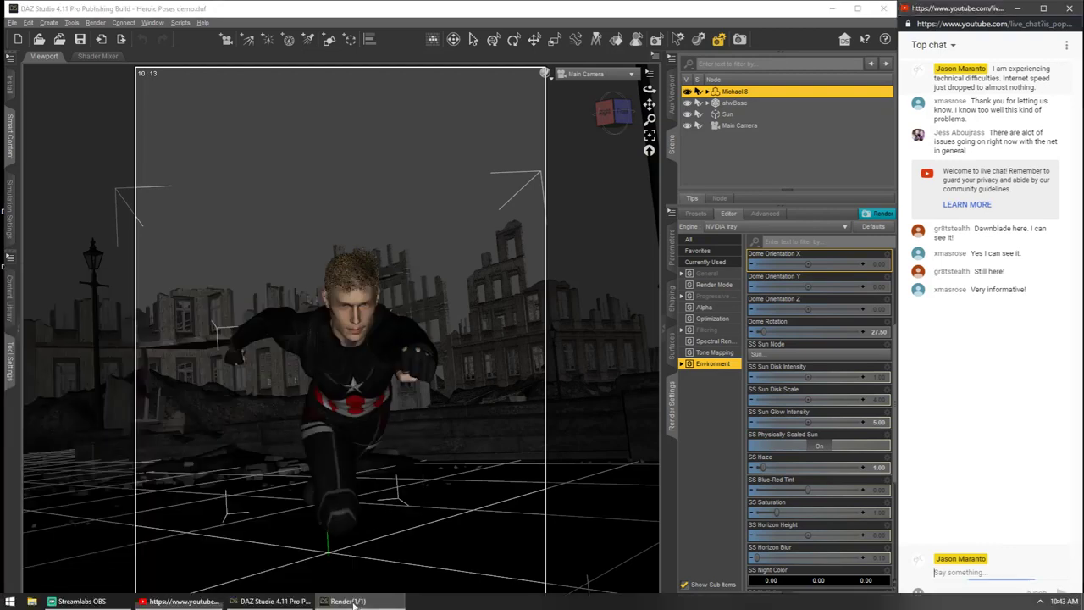
Step: Turn off Always on Top for the main application window and bring the render result window to the front
{"action": "left_click", "coordinate": [182, 23]}
{"action": "mouse_move", "coordinate": [153, 23]}
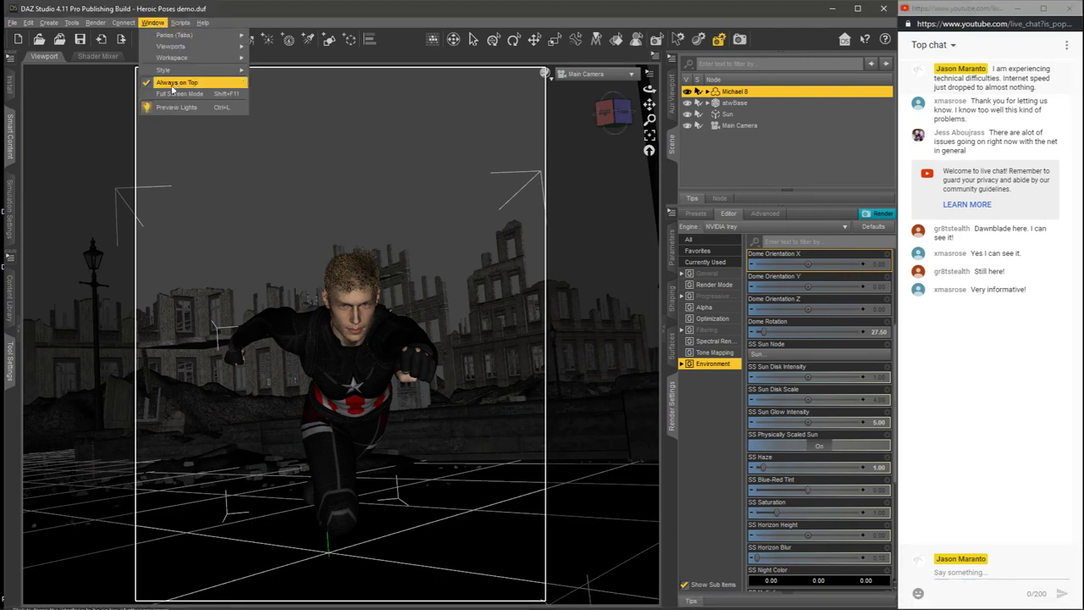
{"action": "left_click", "coordinate": [176, 82]}
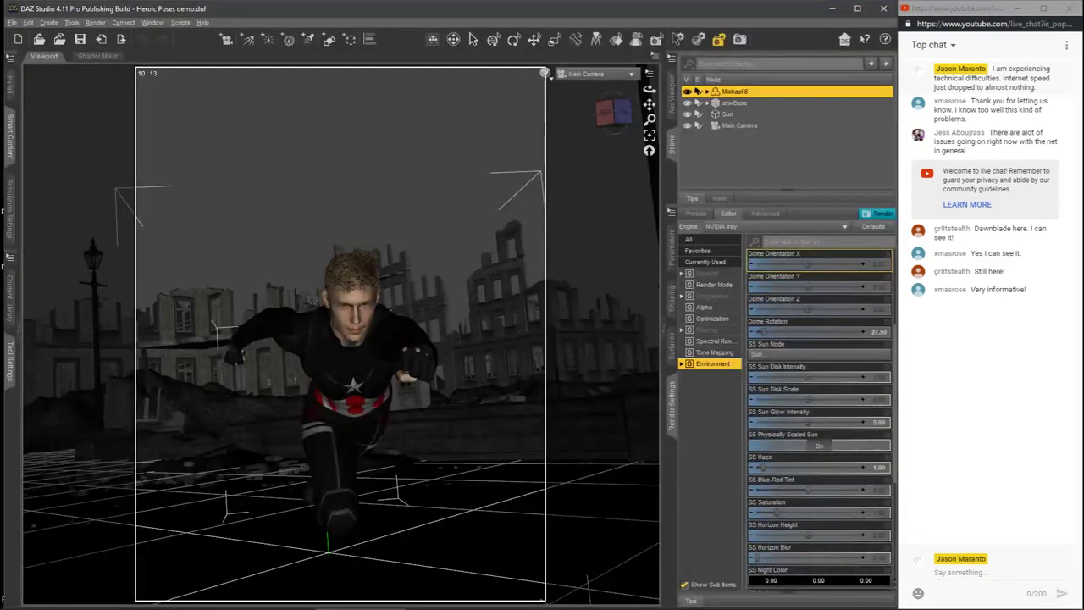
{"action": "left_click", "coordinate": [284, 601]}
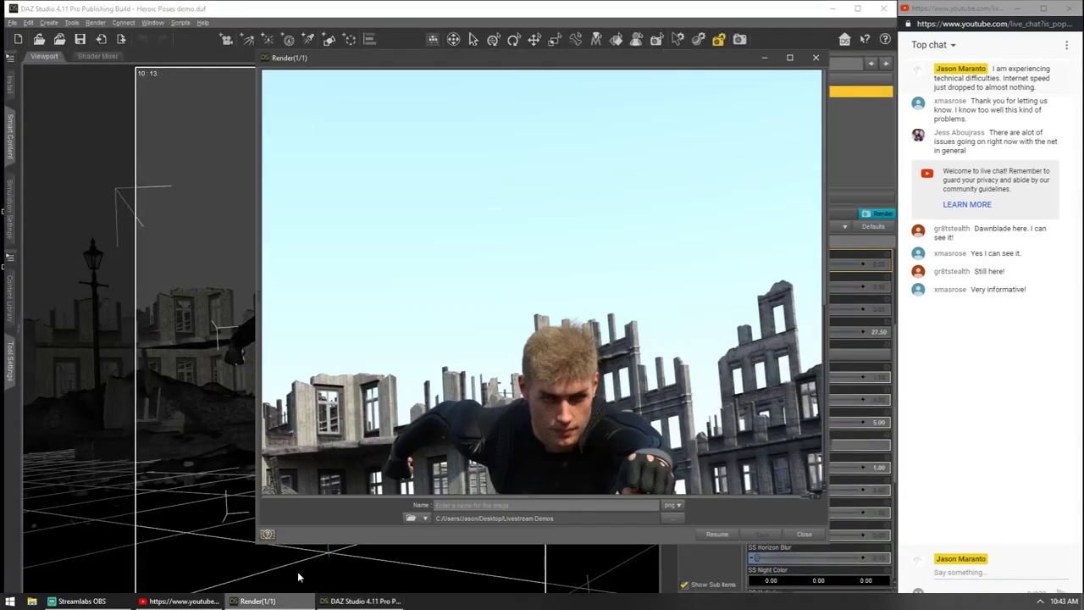
Step: Examine the lighting on the figure, ruins and cobblestones in the rendered image, and minimize the render window
{"action": "left_click_drag", "start_coordinate": [824, 283], "coordinate": [831, 398]}
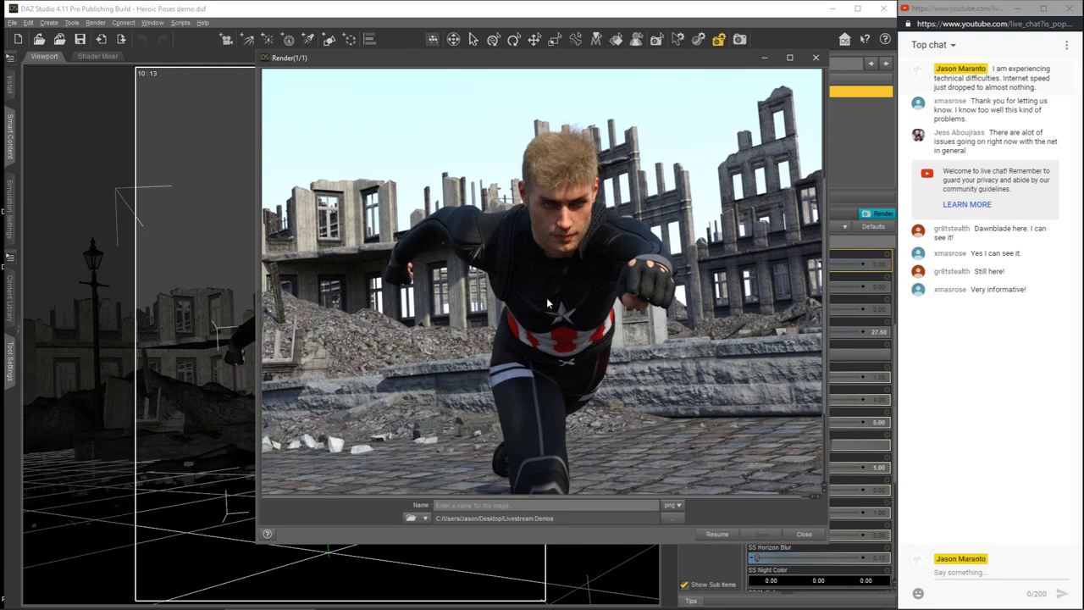
{"action": "left_click_drag", "start_coordinate": [823, 251], "coordinate": [815, 203]}
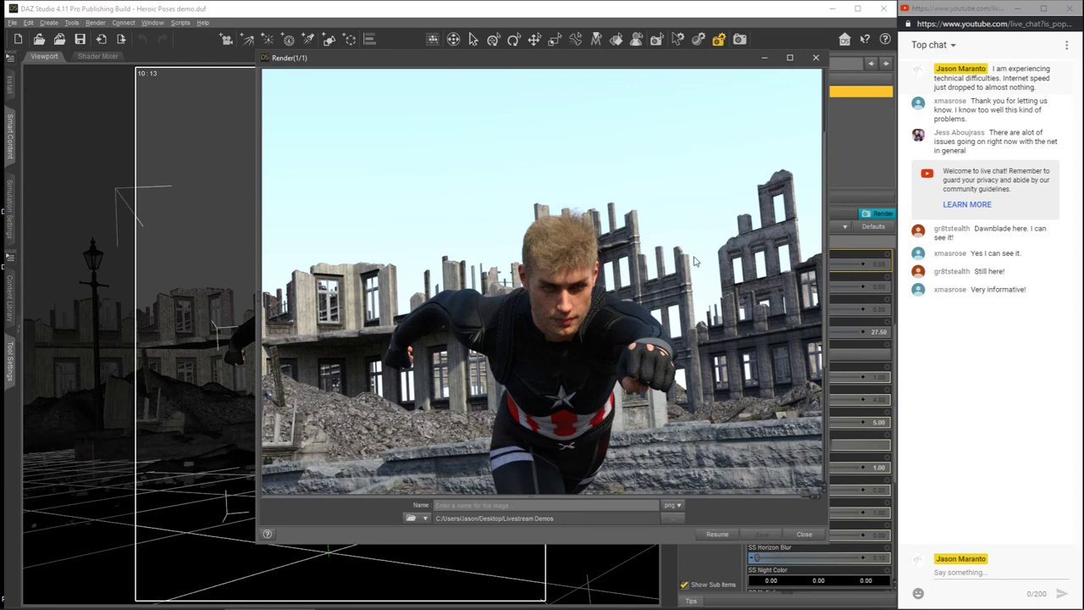
{"action": "left_click_drag", "start_coordinate": [825, 201], "coordinate": [827, 285]}
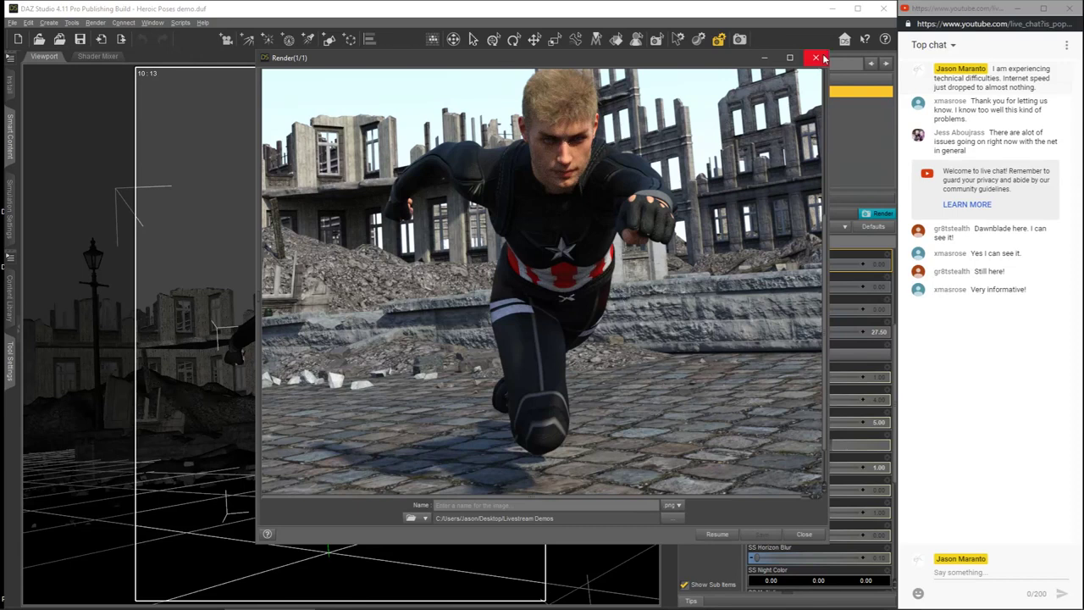
{"action": "left_click", "coordinate": [764, 57]}
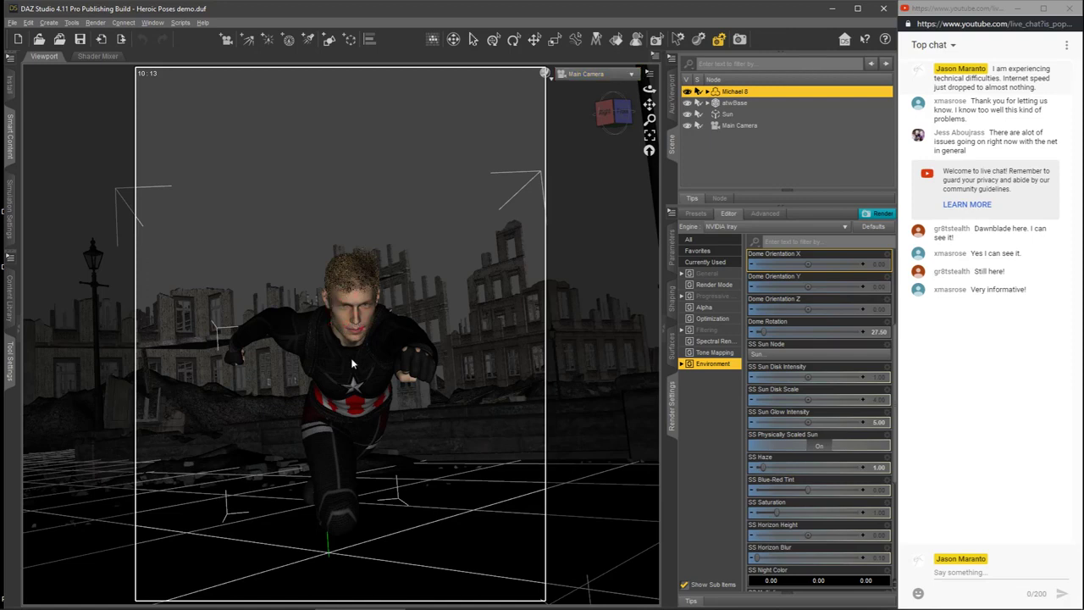
Step: Switch the viewport to Perspective View and inspect Michael 8's head and upper body from his right side
{"action": "left_click", "coordinate": [629, 78]}
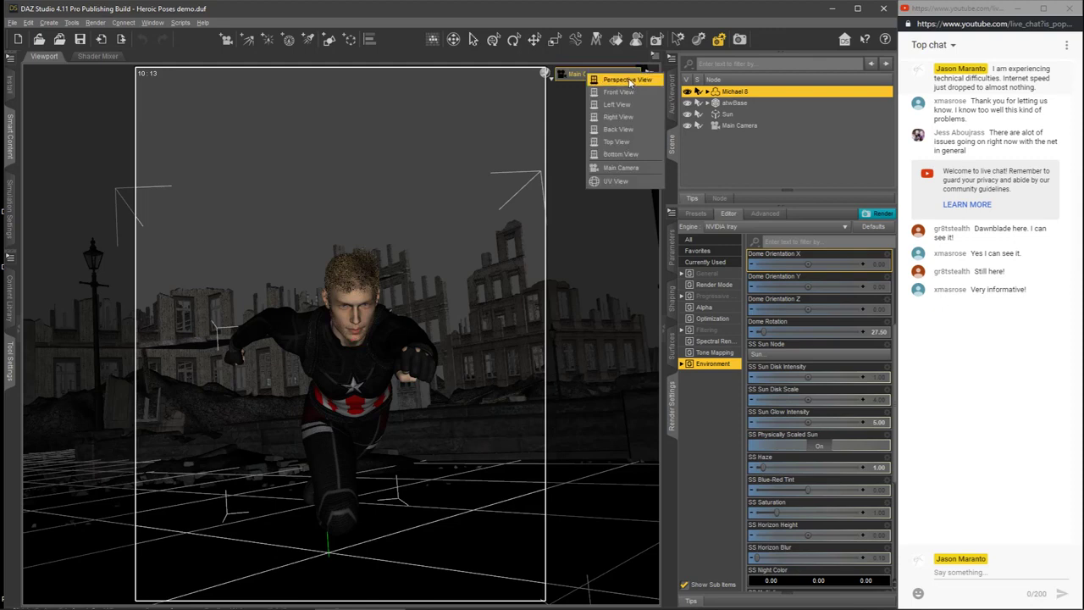
{"action": "left_click", "coordinate": [628, 80]}
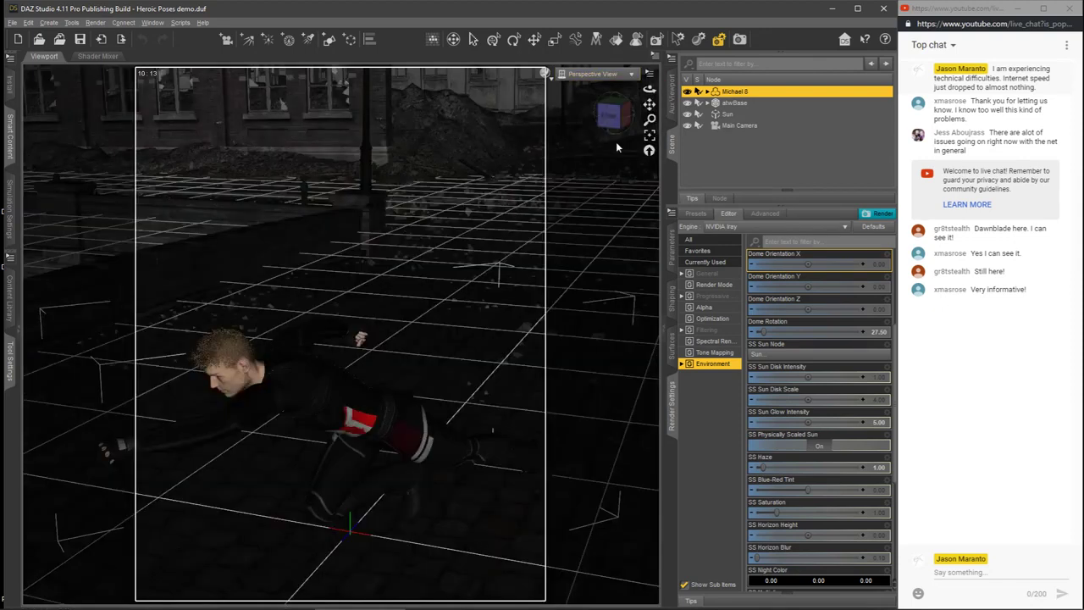
{"action": "left_click", "coordinate": [610, 117]}
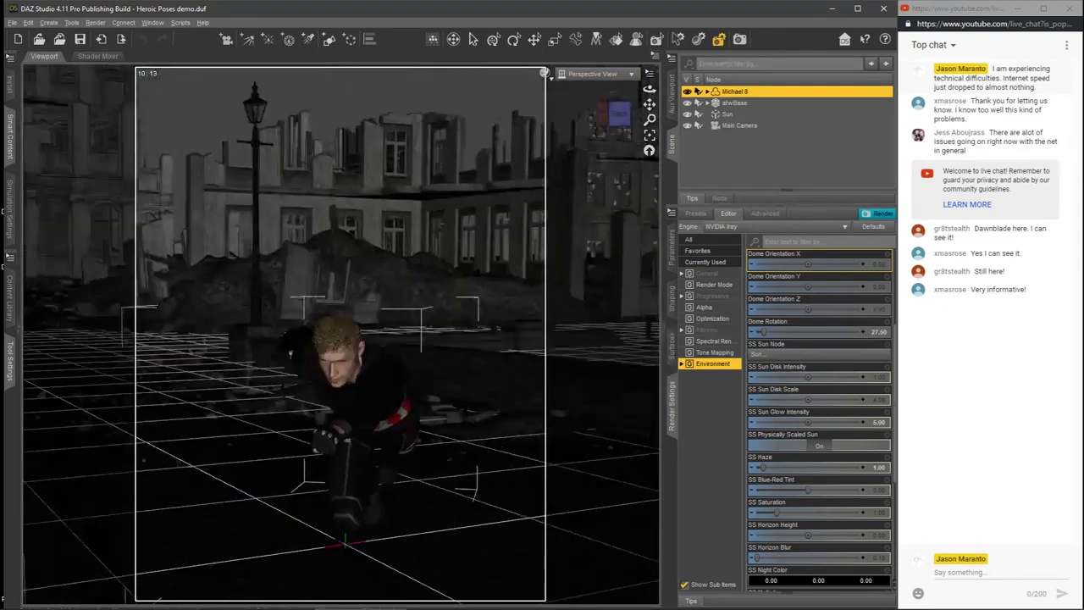
{"action": "left_click", "coordinate": [609, 117]}
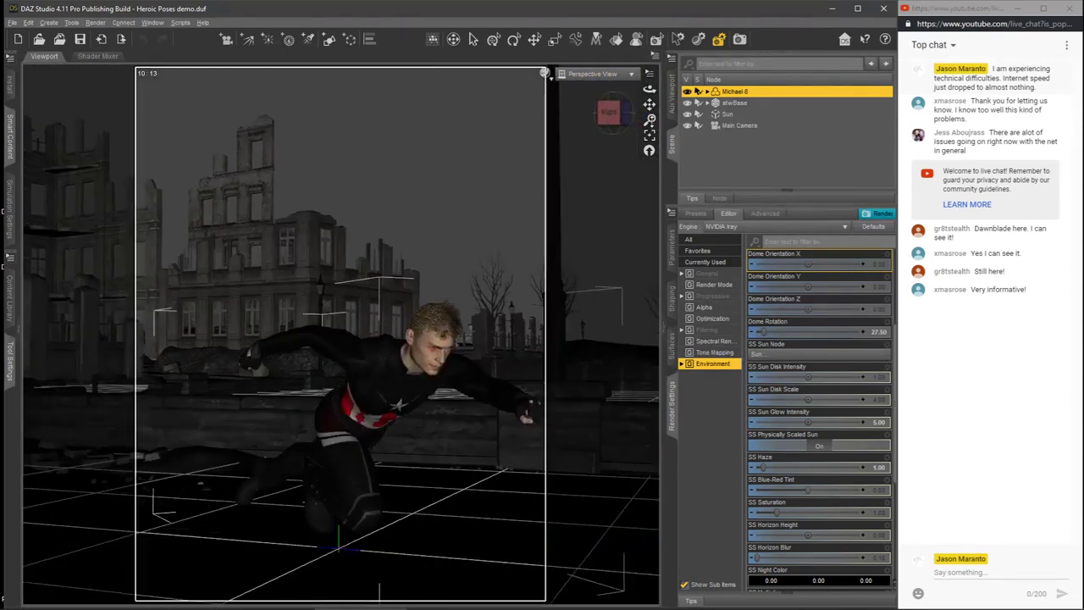
{"action": "left_click_drag", "start_coordinate": [649, 119], "coordinate": [617, 83]}
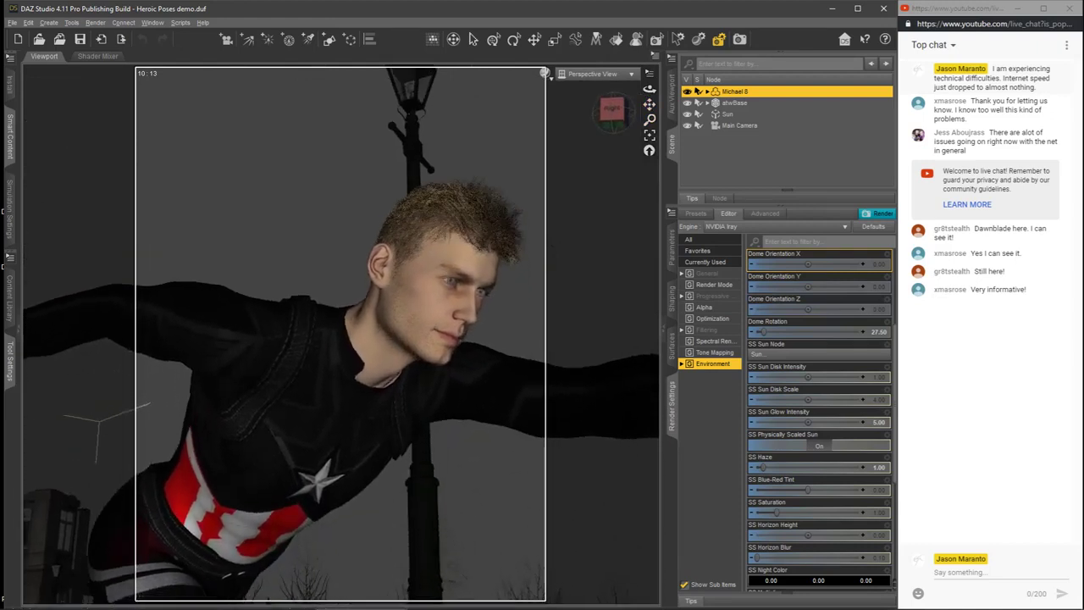
Step: Show the scene in Hidden Line style and examine the polygons of Michael 8's face up close
{"action": "left_click", "coordinate": [545, 75]}
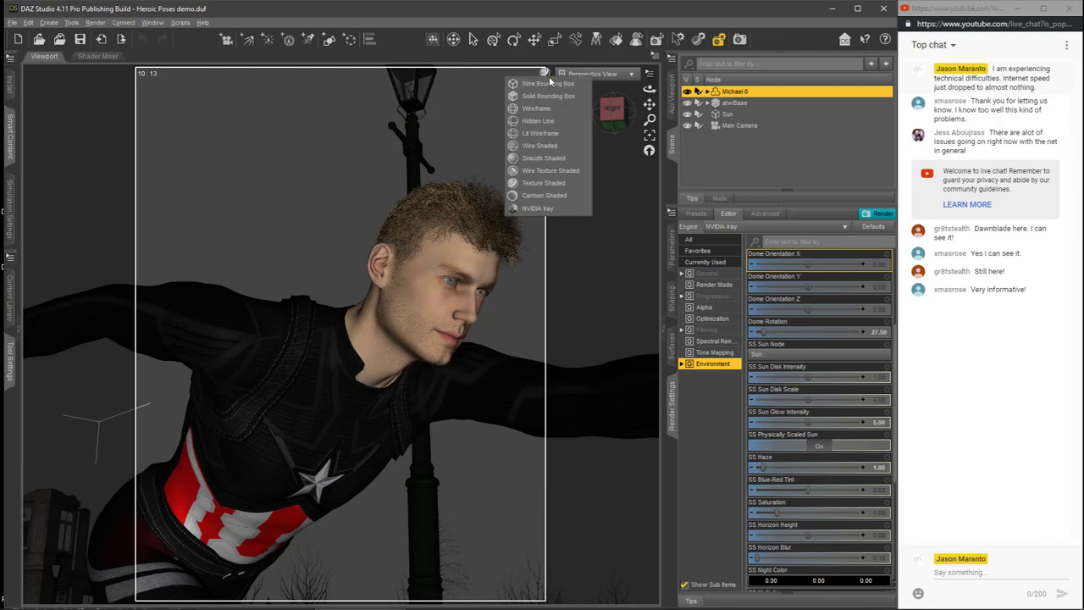
{"action": "left_click", "coordinate": [541, 125]}
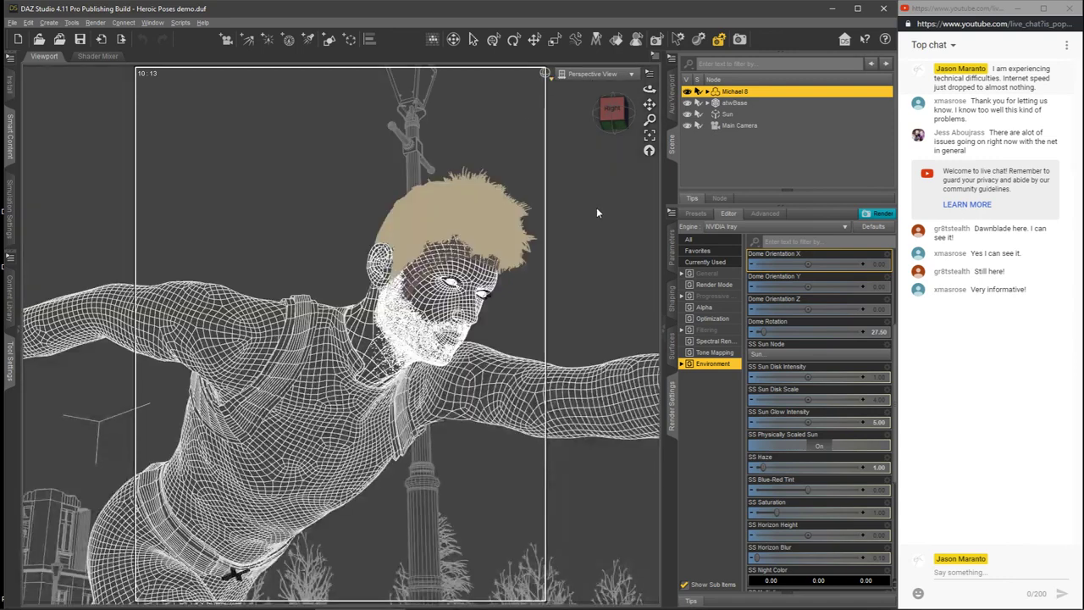
{"action": "mouse_move", "coordinate": [650, 120]}
{"action": "left_mouse_down"}
{"action": "mouse_move", "coordinate": [650, 103]}
{"action": "mouse_move", "coordinate": [543, 124]}
{"action": "mouse_move", "coordinate": [646, 104]}
{"action": "left_mouse_up"}
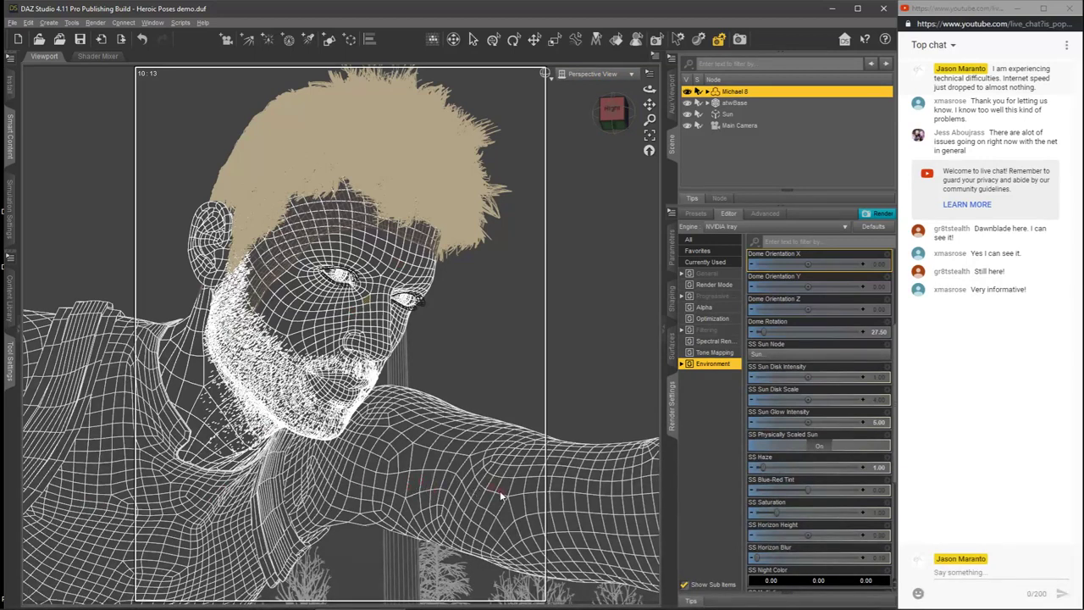
Step: Return the viewport to the Main Camera and preview the scene in NVIDIA Iray
{"action": "left_click", "coordinate": [595, 74]}
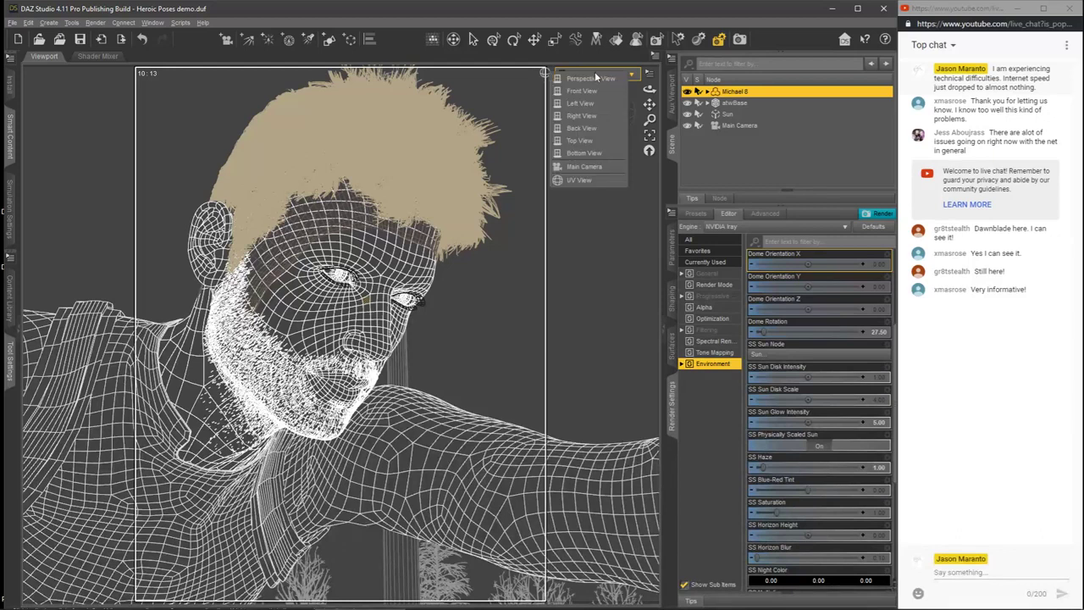
{"action": "left_click", "coordinate": [586, 169]}
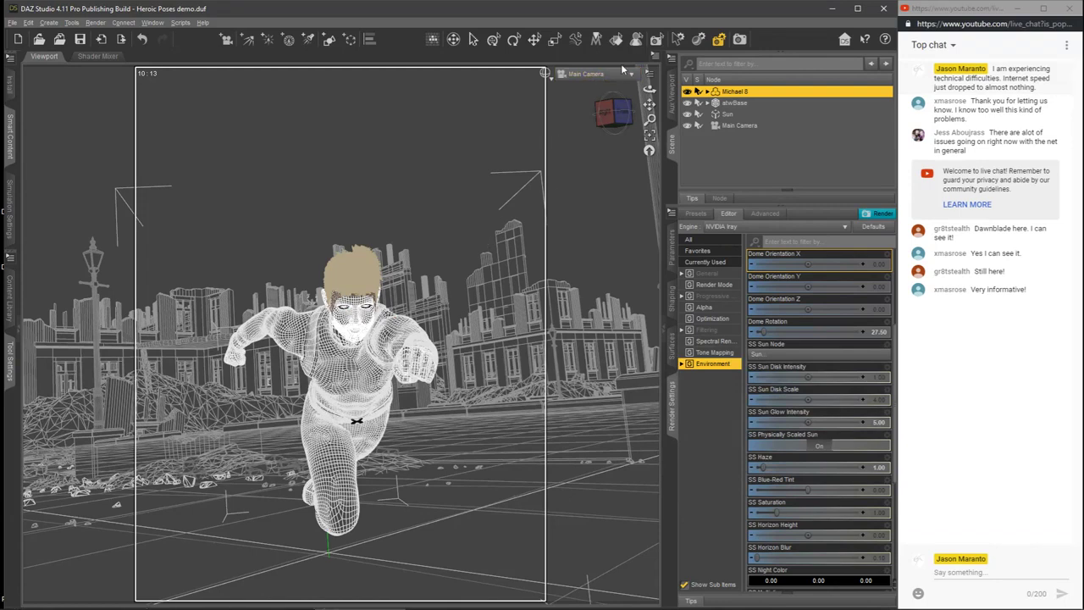
{"action": "left_click", "coordinate": [546, 75]}
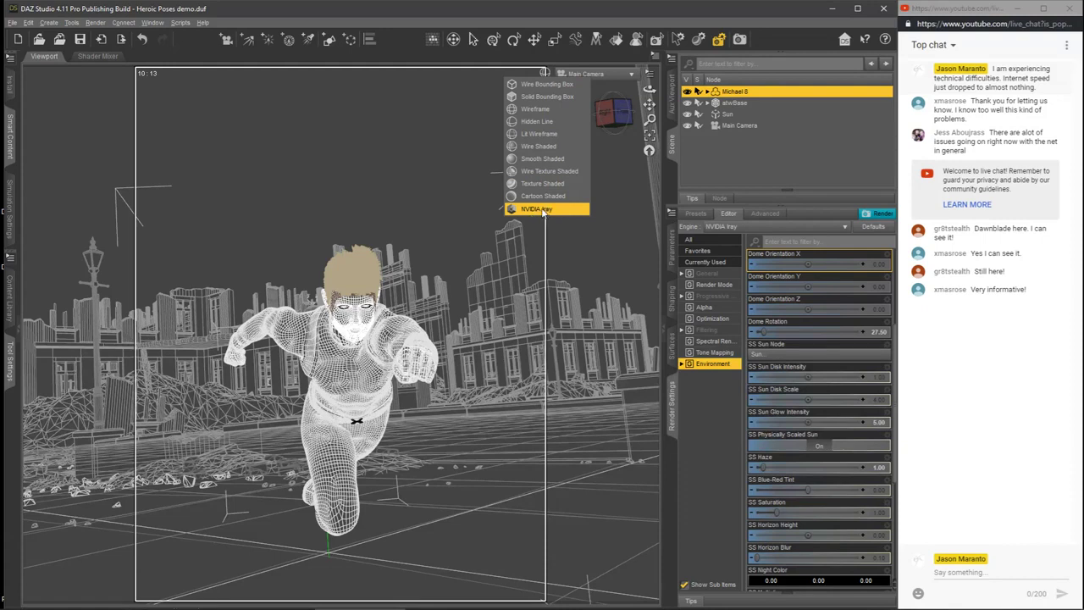
{"action": "left_click", "coordinate": [541, 211]}
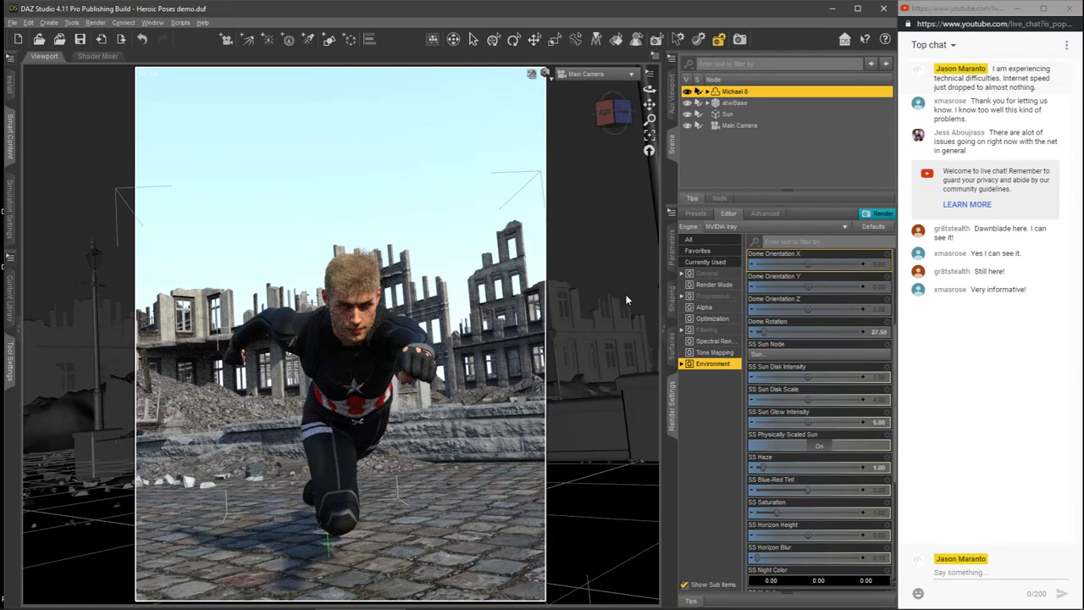
Step: Swap the scene and settings panels for the content panels, and launch the Lighting Designer Create Fill script
{"action": "left_click", "coordinate": [664, 330]}
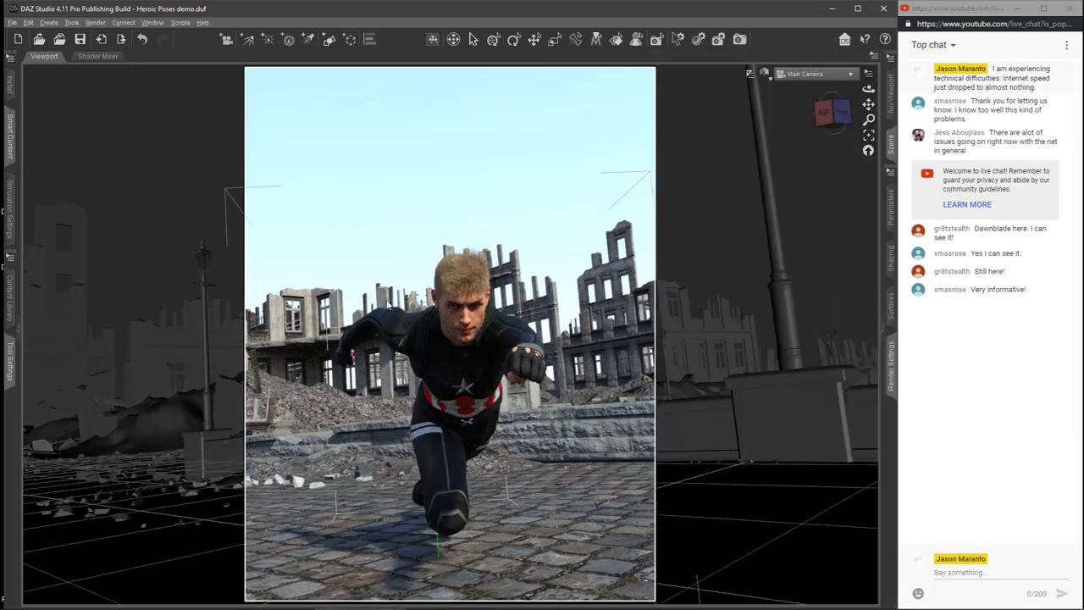
{"action": "left_click", "coordinate": [12, 337]}
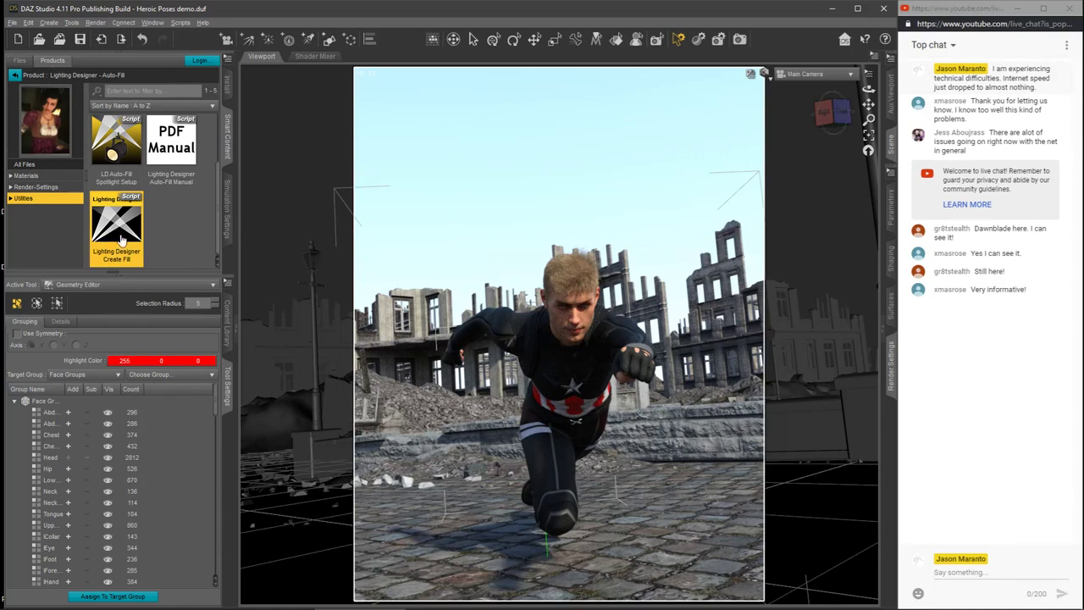
{"action": "double_click", "coordinate": [118, 232]}
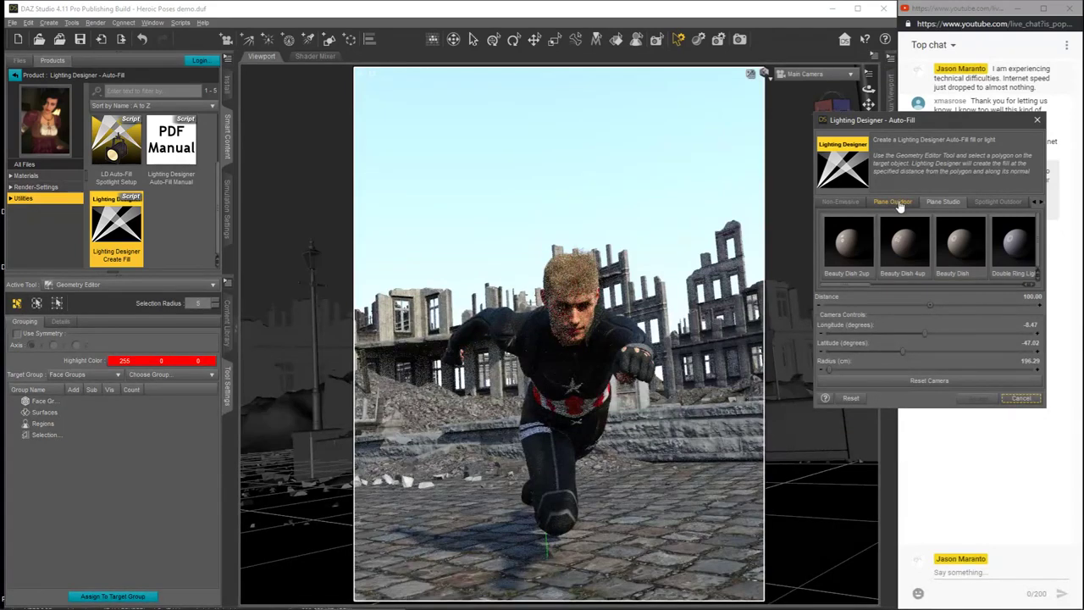
Step: Browse the Plane Outdoor light presets in Lighting Designer Auto-Fill, moving its dialog closer to the figure
{"action": "left_click", "coordinate": [900, 205]}
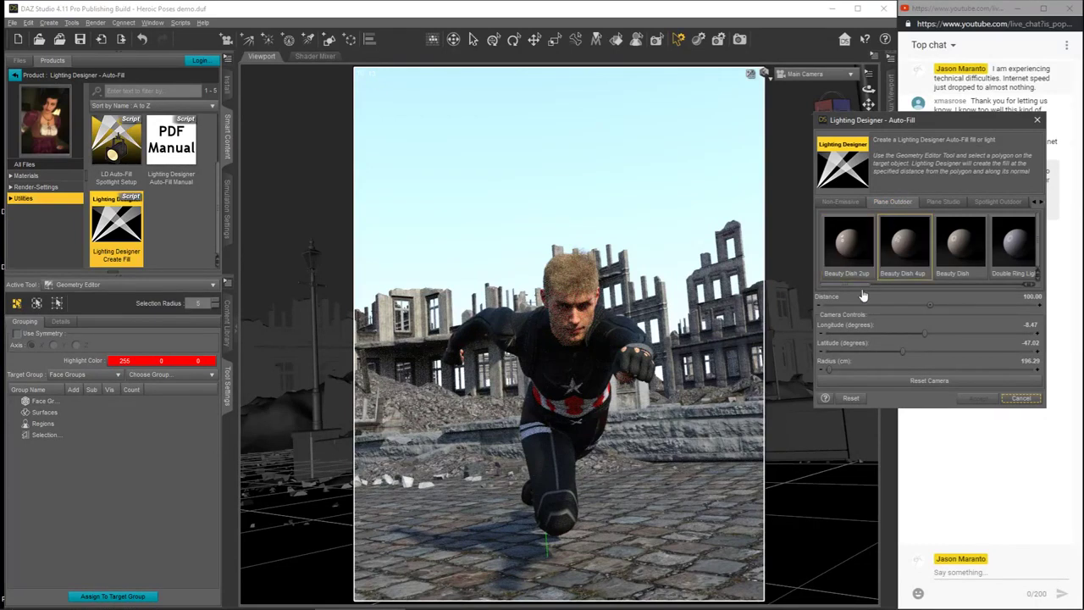
{"action": "mouse_move", "coordinate": [864, 287]}
{"action": "left_mouse_down"}
{"action": "mouse_move", "coordinate": [1020, 290]}
{"action": "mouse_move", "coordinate": [852, 292]}
{"action": "left_mouse_up"}
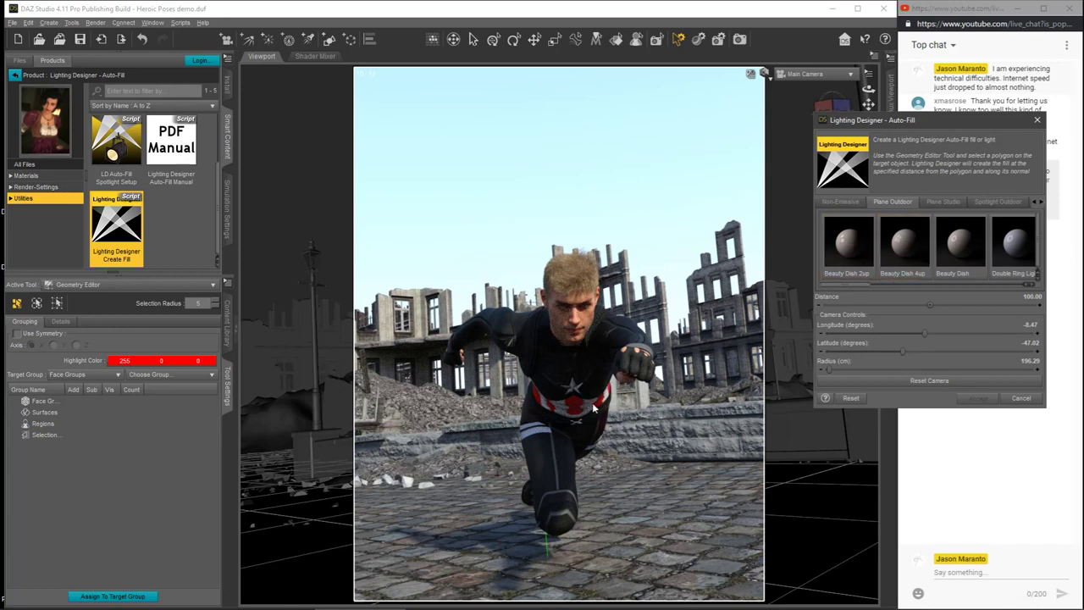
{"action": "mouse_move", "coordinate": [865, 284]}
{"action": "left_mouse_down"}
{"action": "mouse_move", "coordinate": [910, 290]}
{"action": "mouse_move", "coordinate": [884, 285]}
{"action": "left_mouse_up"}
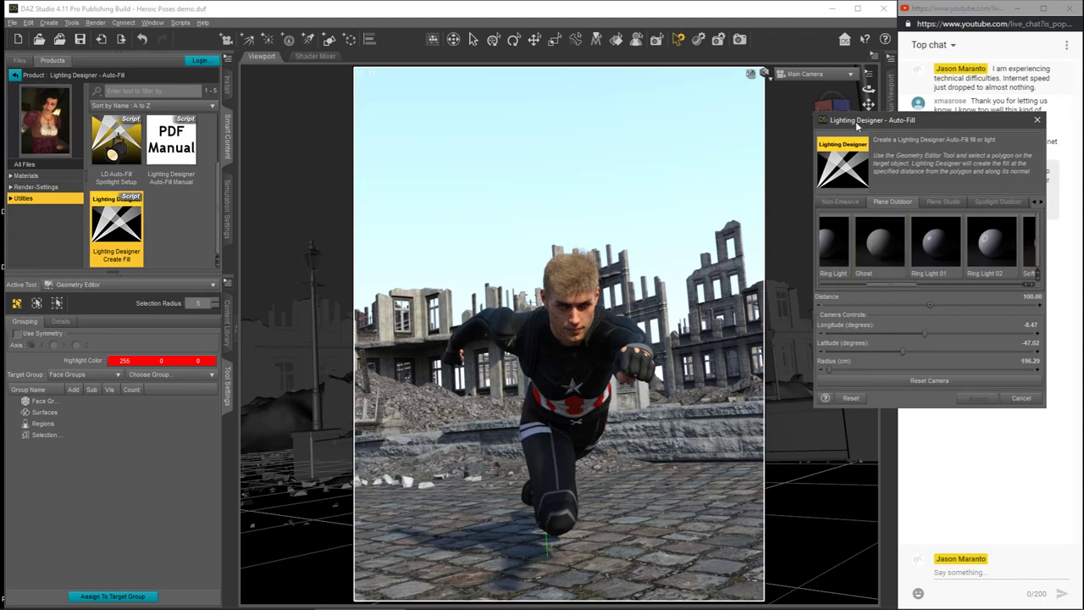
{"action": "left_click_drag", "start_coordinate": [872, 121], "coordinate": [733, 118]}
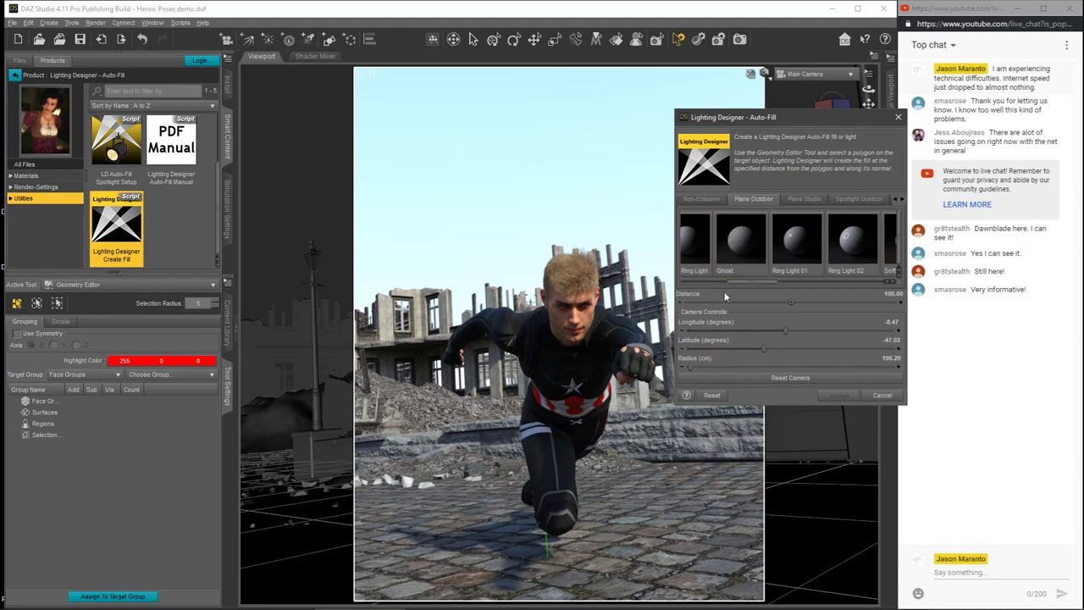
{"action": "left_click_drag", "start_coordinate": [759, 281], "coordinate": [699, 283]}
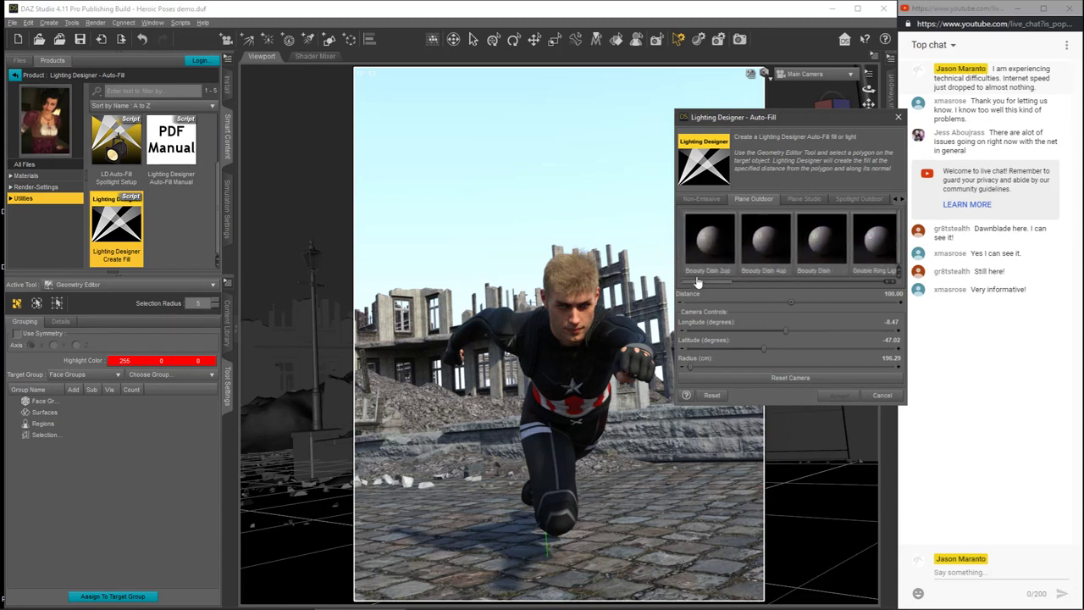
Step: Choose the White Reflector from the Non-Emissive presets as the fill to create
{"action": "left_click", "coordinate": [701, 202]}
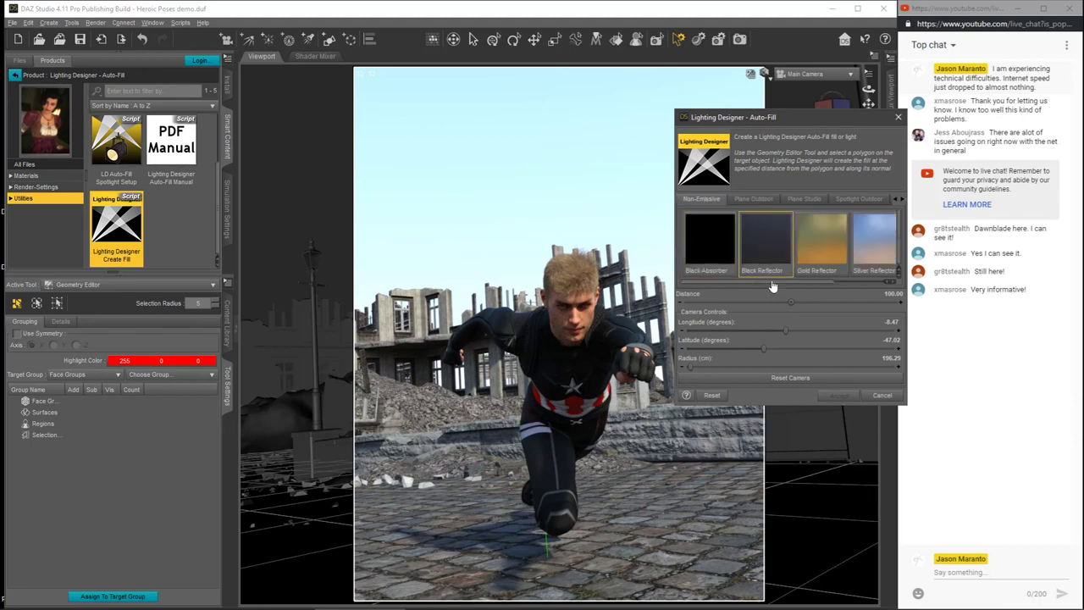
{"action": "left_click_drag", "start_coordinate": [745, 284], "coordinate": [809, 289]}
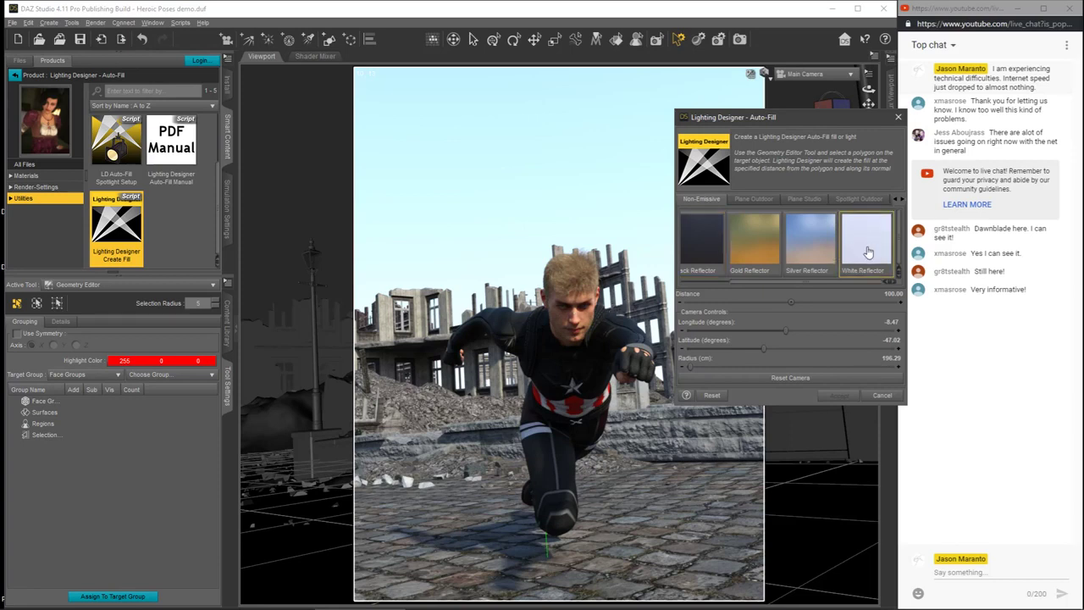
{"action": "left_click", "coordinate": [865, 249]}
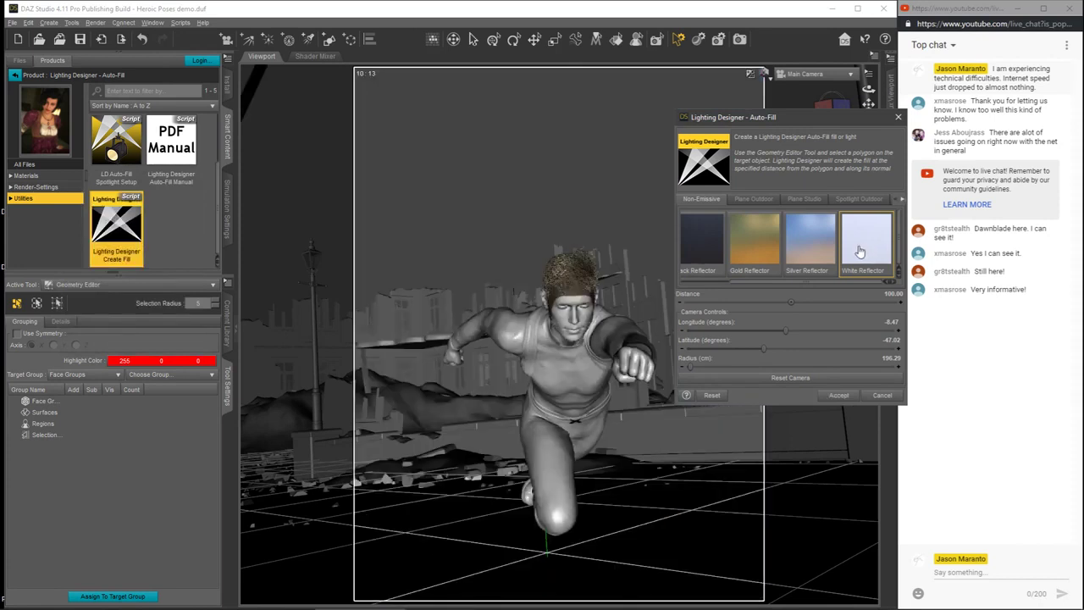
{"action": "mouse_move", "coordinate": [859, 252]}
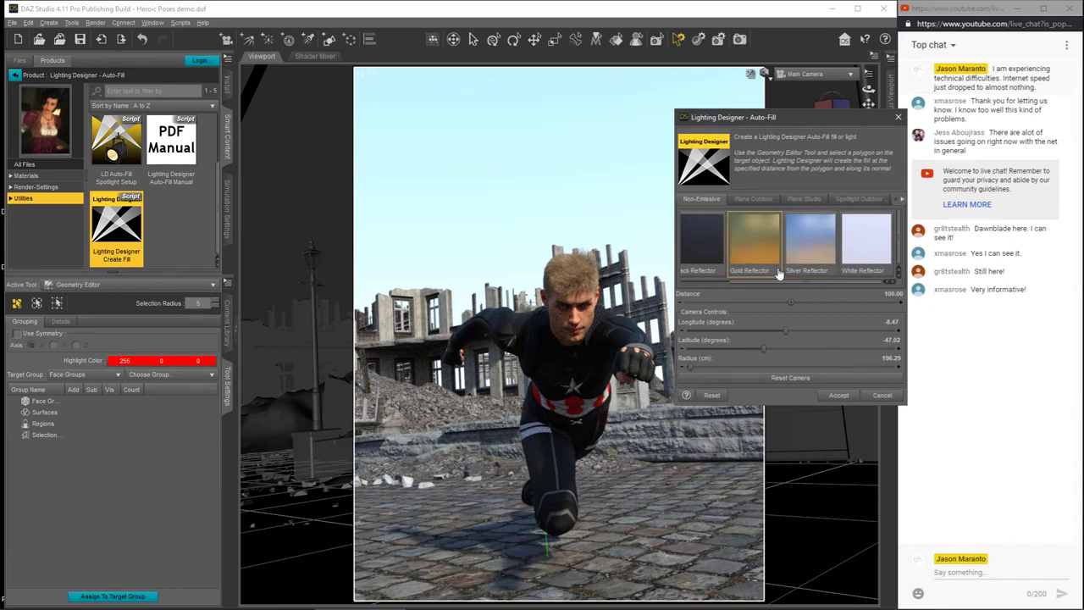
Step: Browse the Non-Emissive absorber and reflector presets, and reset the Auto-Fill settings
{"action": "left_click_drag", "start_coordinate": [780, 286], "coordinate": [733, 285]}
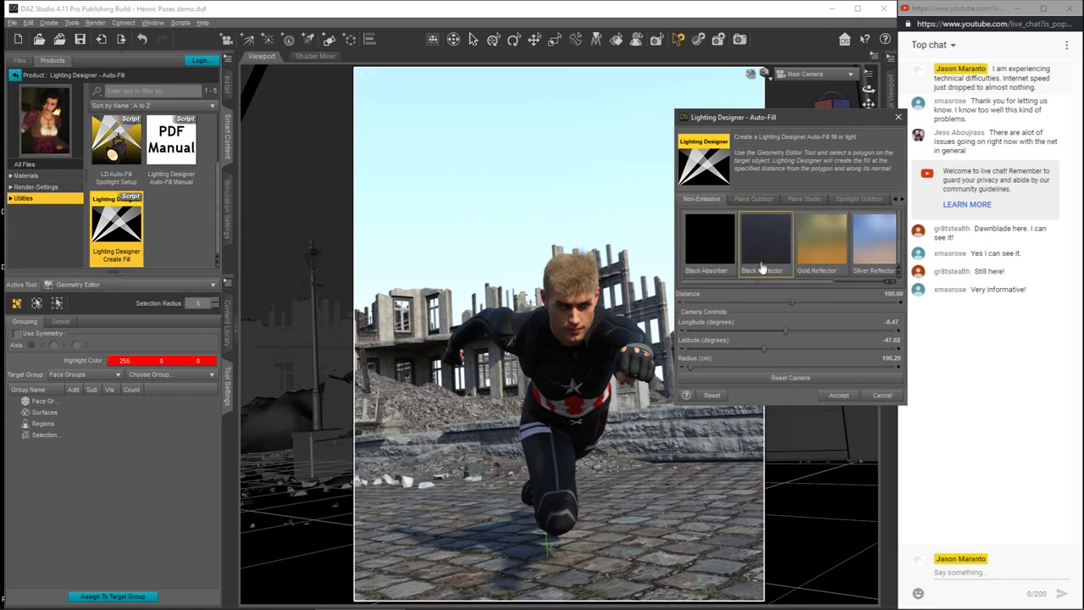
{"action": "left_click_drag", "start_coordinate": [757, 282], "coordinate": [838, 288]}
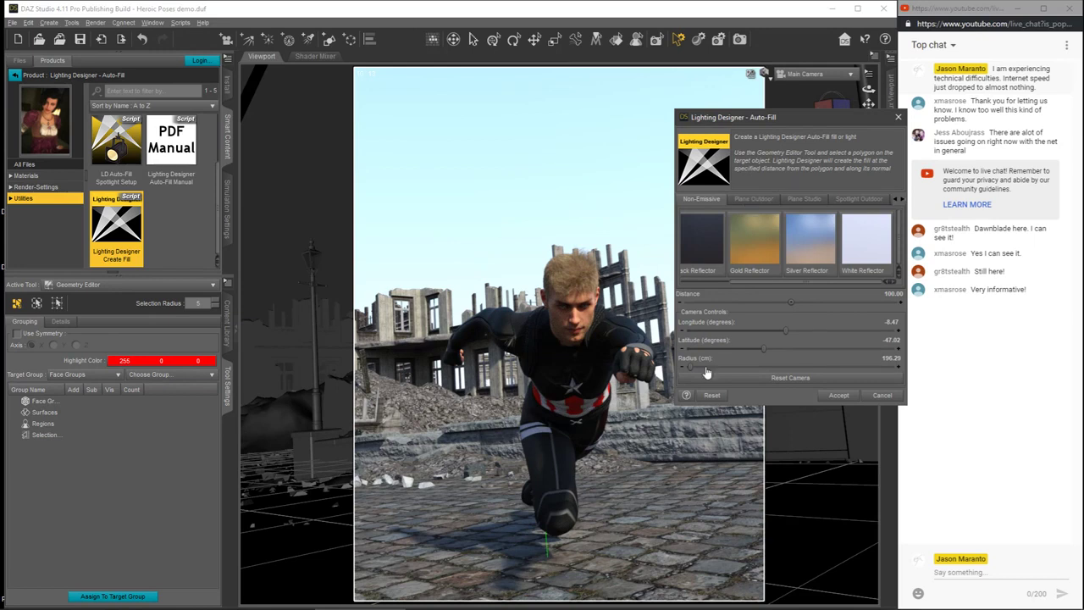
{"action": "left_click", "coordinate": [715, 396]}
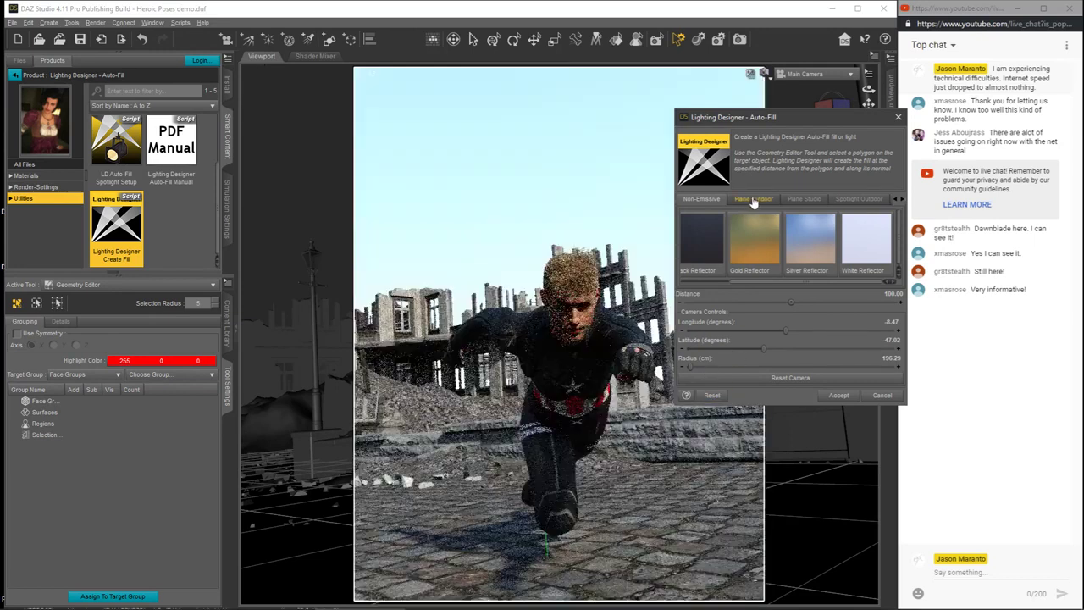
Step: Choose the umbrella light with a hotspot from the Plane Outdoor presets
{"action": "left_click", "coordinate": [754, 200]}
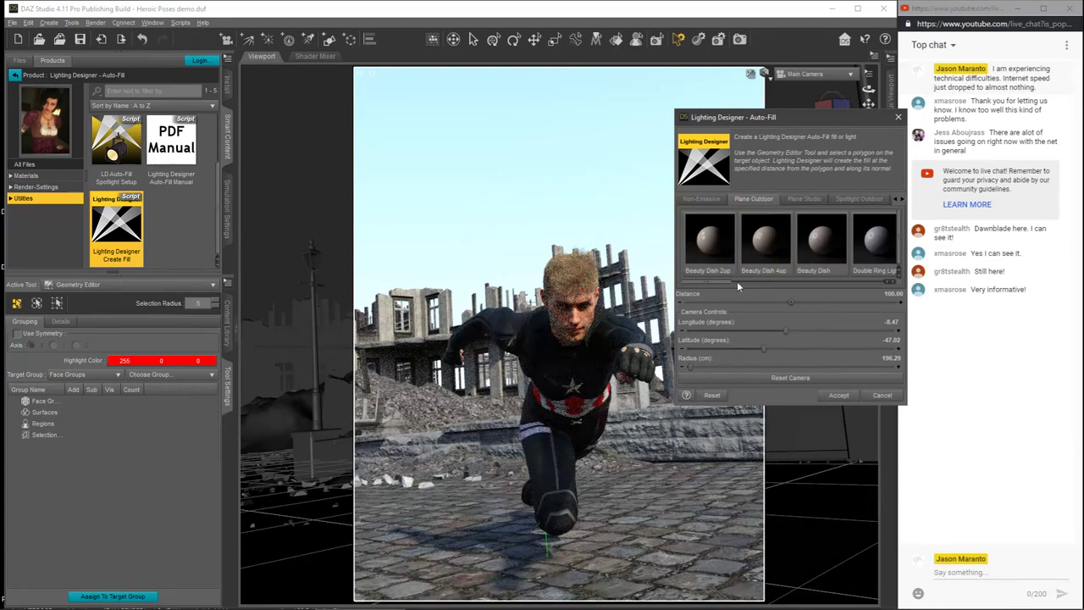
{"action": "left_click_drag", "start_coordinate": [727, 282], "coordinate": [857, 288]}
{"action": "left_click", "coordinate": [767, 248]}
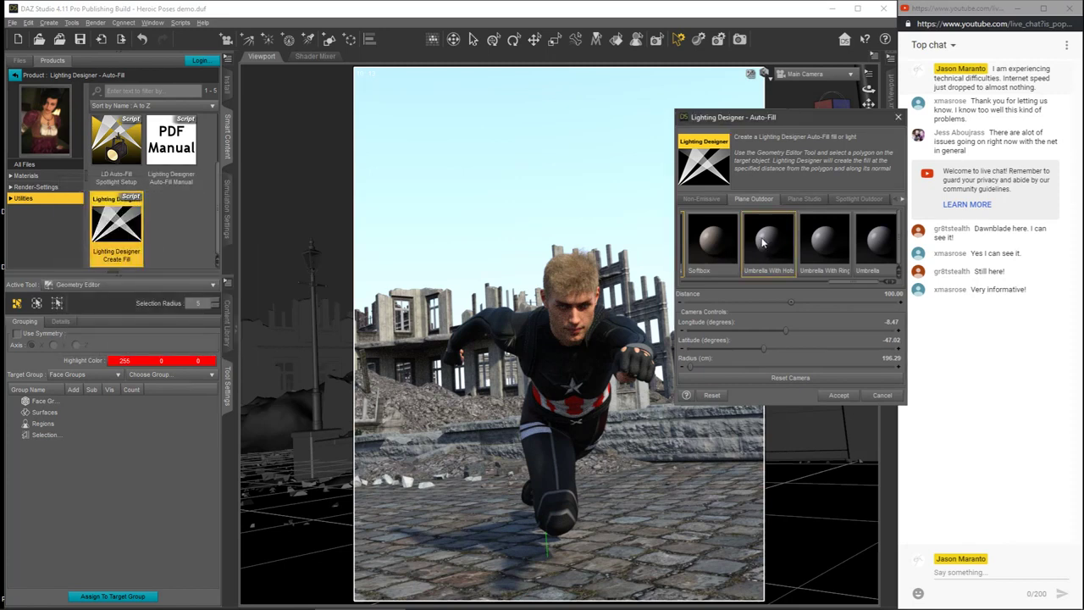
Step: Set the Auto-Fill light's Distance to 90
{"action": "key", "text": "ctrl+8"}
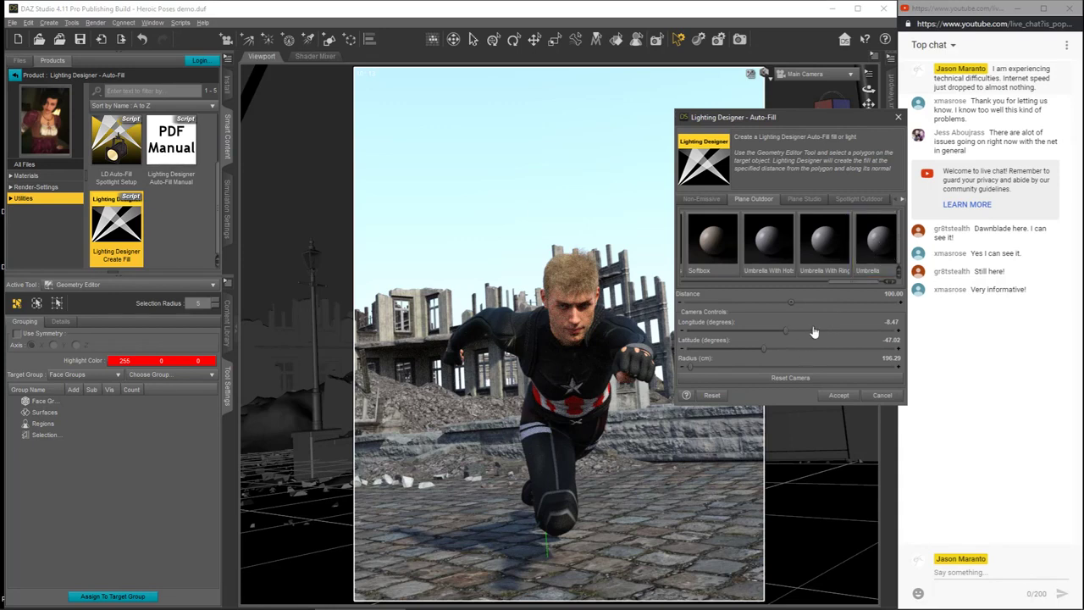
{"action": "left_click", "coordinate": [891, 294]}
{"action": "mouse_move", "coordinate": [885, 225]}
{"action": "left_click_drag", "start_coordinate": [786, 333], "coordinate": [776, 331]}
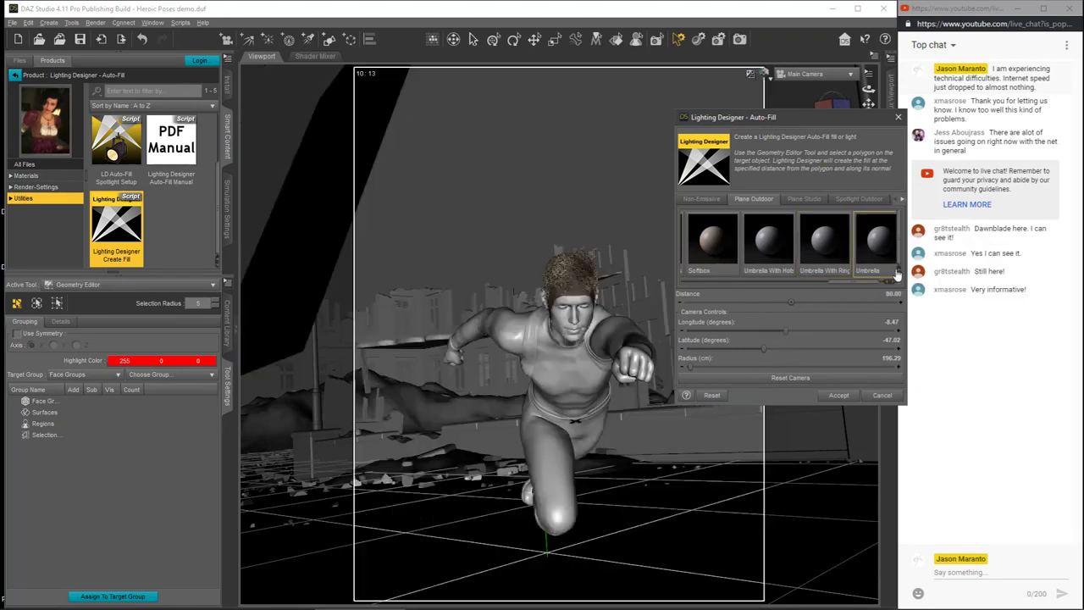
{"action": "left_click", "coordinate": [895, 294]}
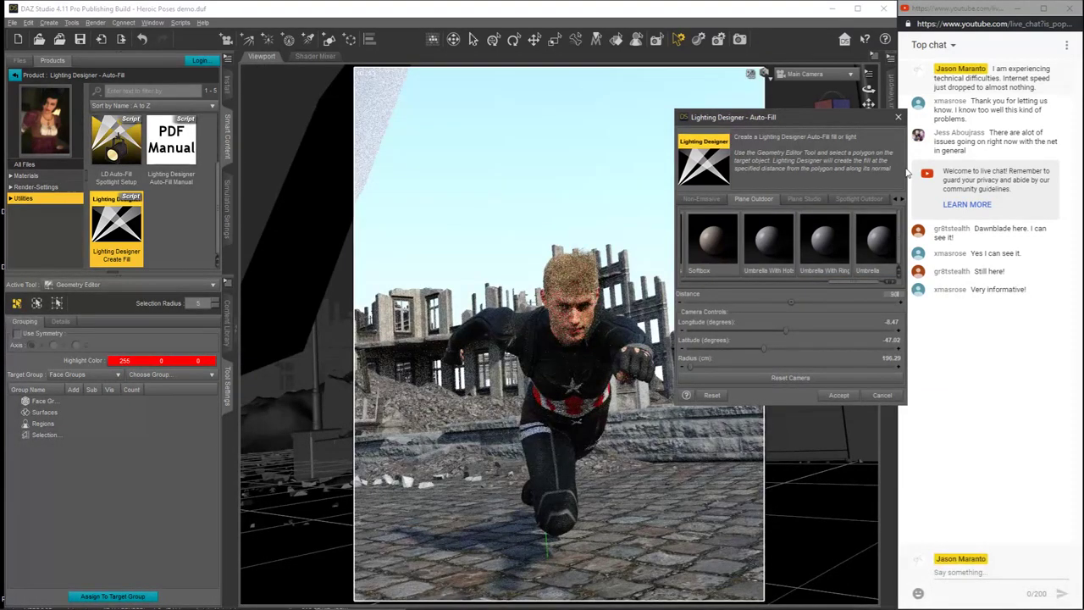
{"action": "key", "text": "Return"}
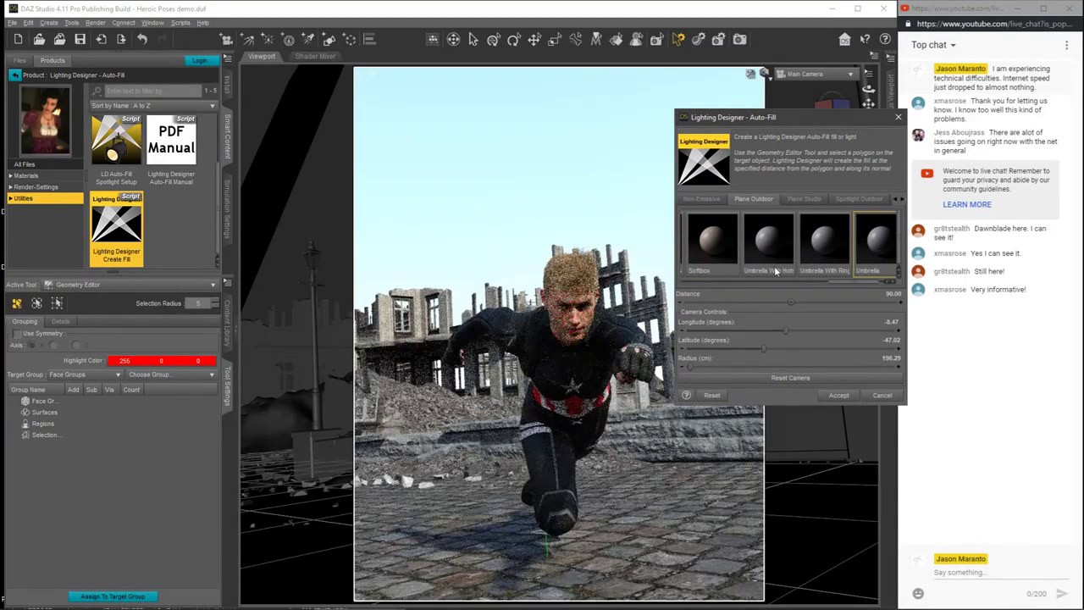
Step: Look through the other umbrella and ring light presets under Plane Outdoor, and accept the Auto-Fill to create the fill plane
{"action": "left_click", "coordinate": [834, 264]}
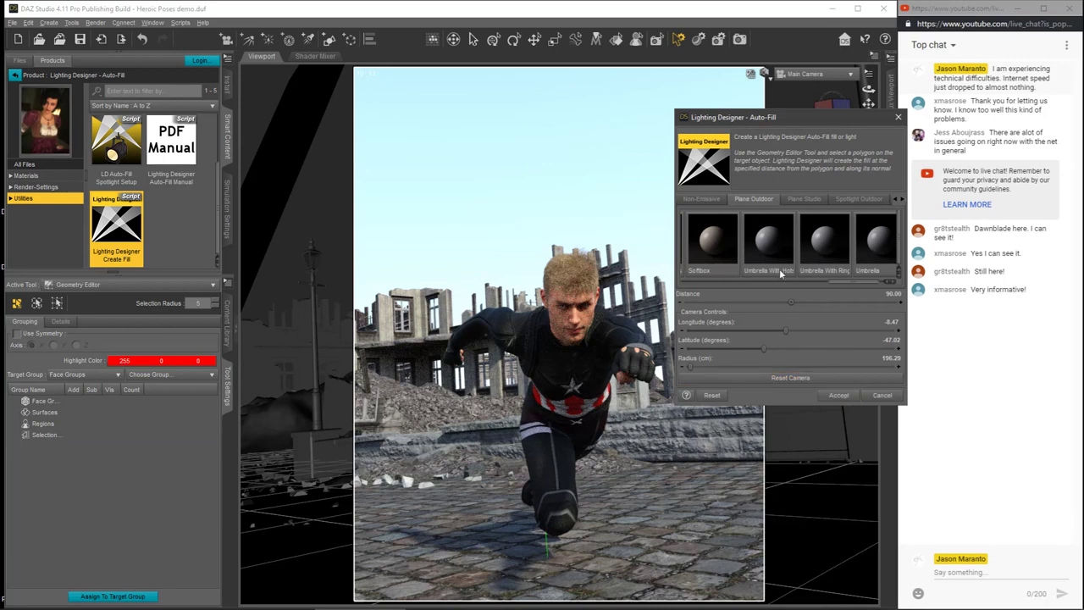
{"action": "left_click_drag", "start_coordinate": [840, 287], "coordinate": [772, 287]}
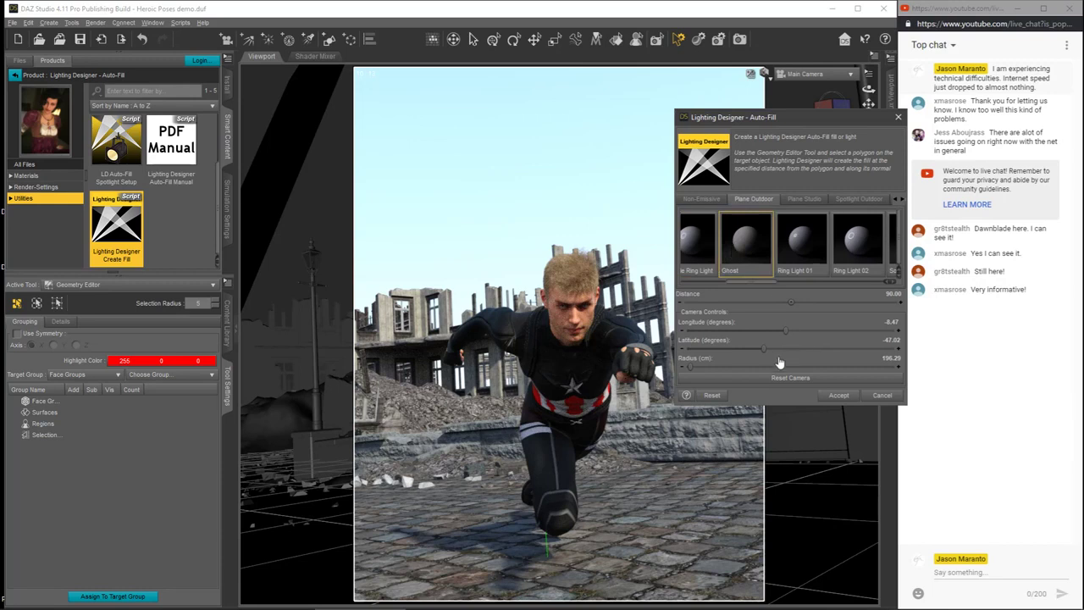
{"action": "left_click", "coordinate": [838, 397]}
{"action": "left_click", "coordinate": [838, 395]}
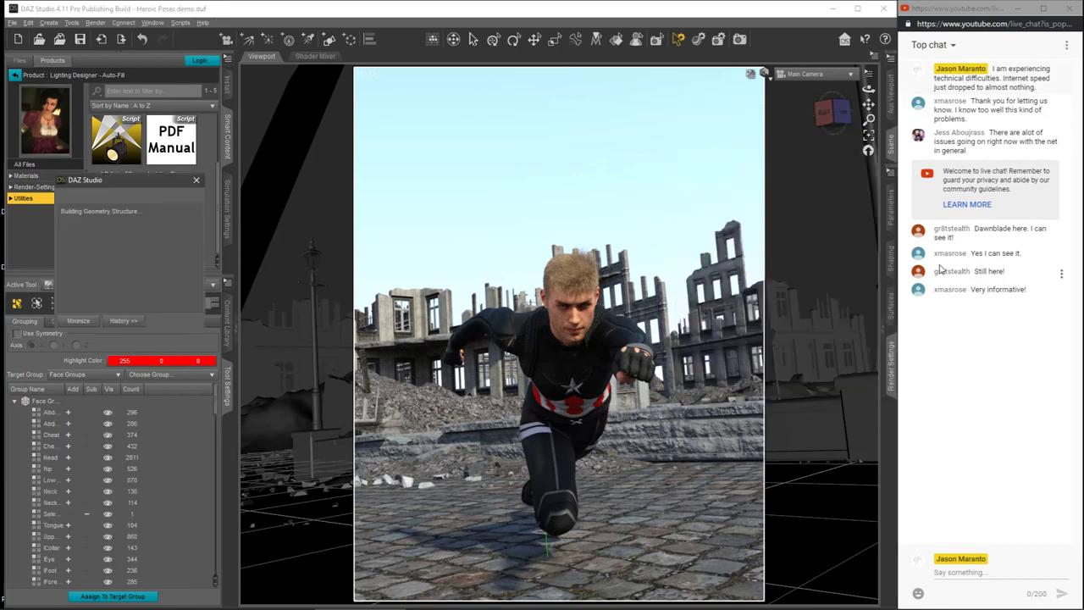
Step: Switch the viewport to Texture Shaded and render the scene with the new fill light, stopping the render before it completes
{"action": "left_click", "coordinate": [765, 78]}
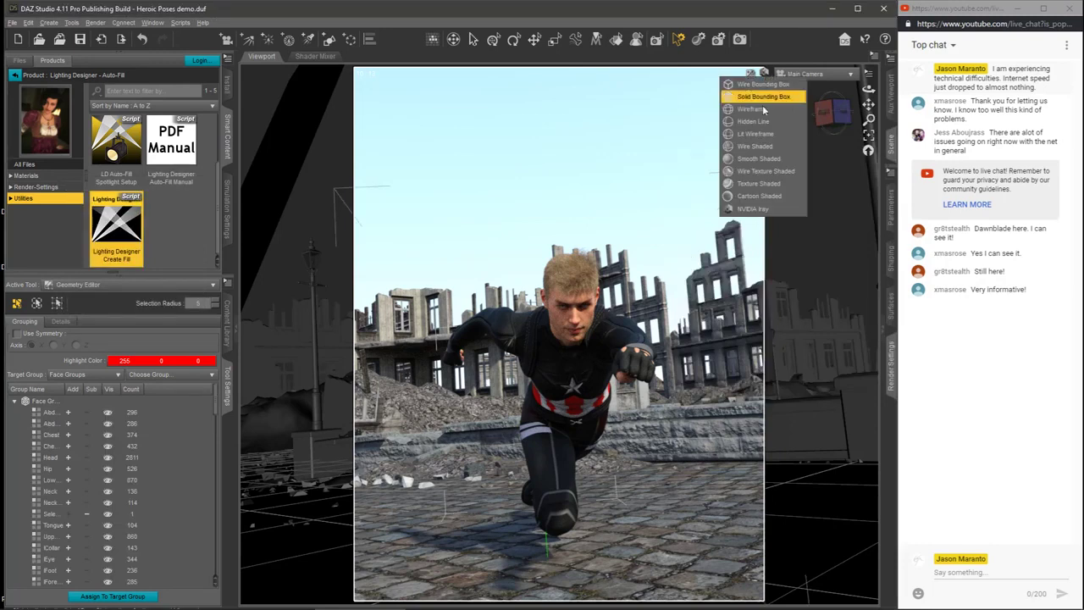
{"action": "left_click", "coordinate": [756, 186]}
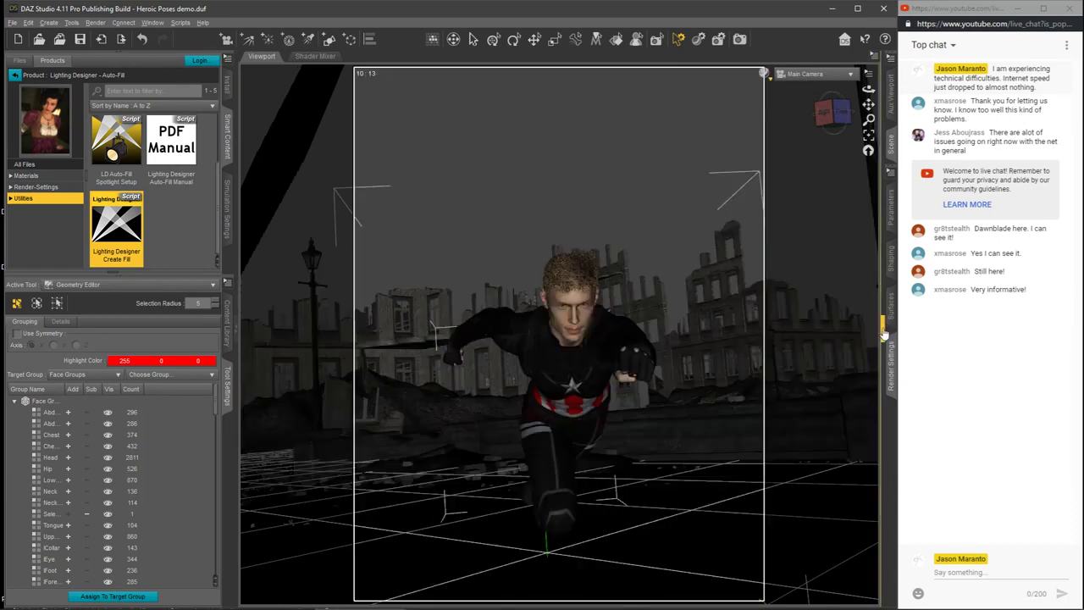
{"action": "left_click", "coordinate": [886, 336]}
{"action": "left_click", "coordinate": [879, 214]}
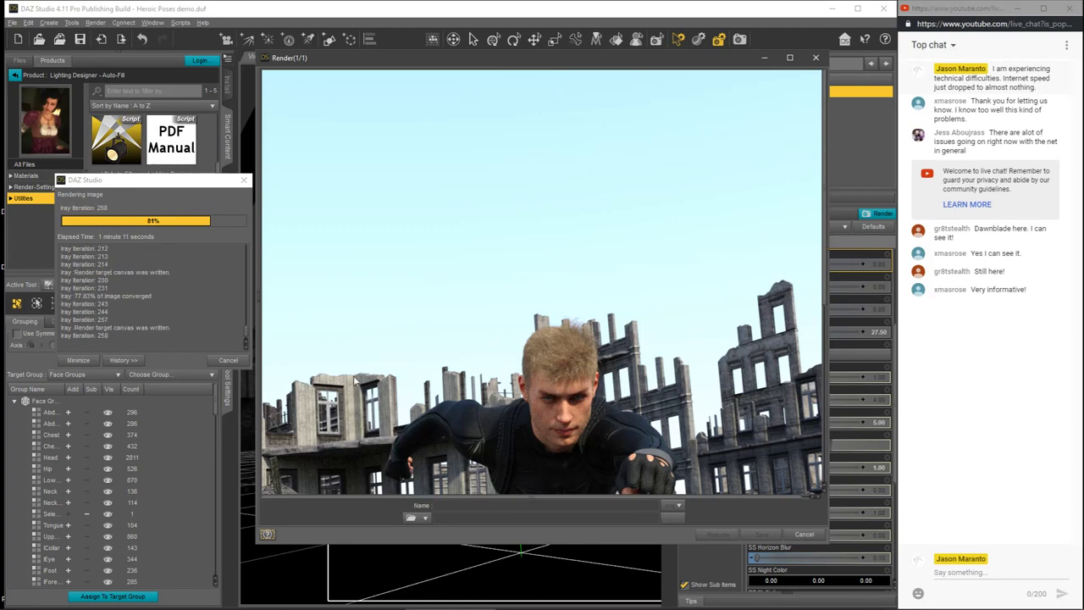
{"action": "left_click", "coordinate": [222, 362]}
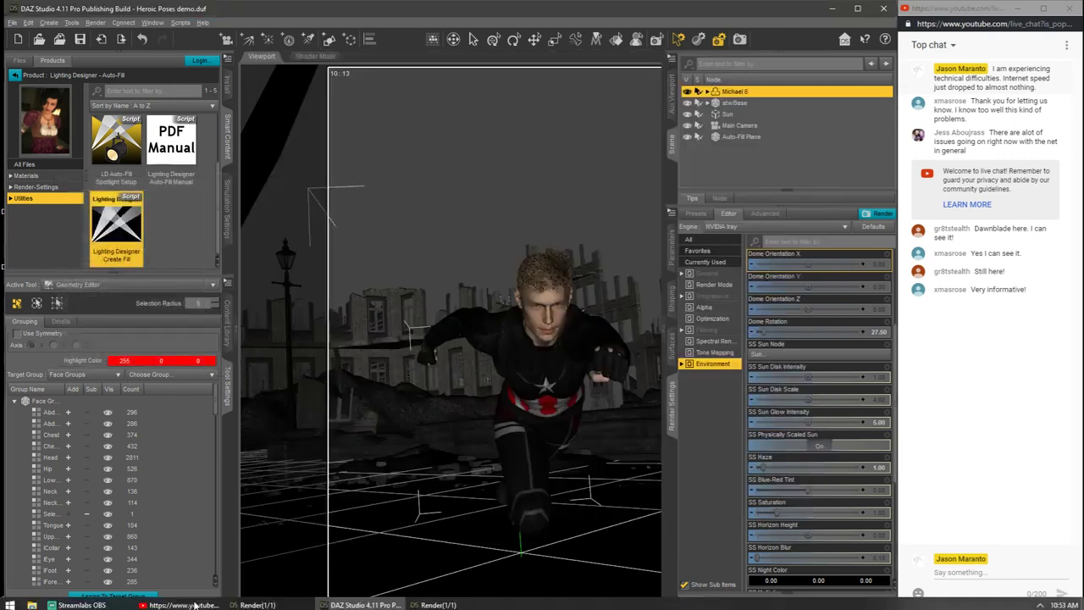
Step: Place the original and new render windows side by side and compare the fill light on the figure in both
{"action": "left_click", "coordinate": [256, 600]}
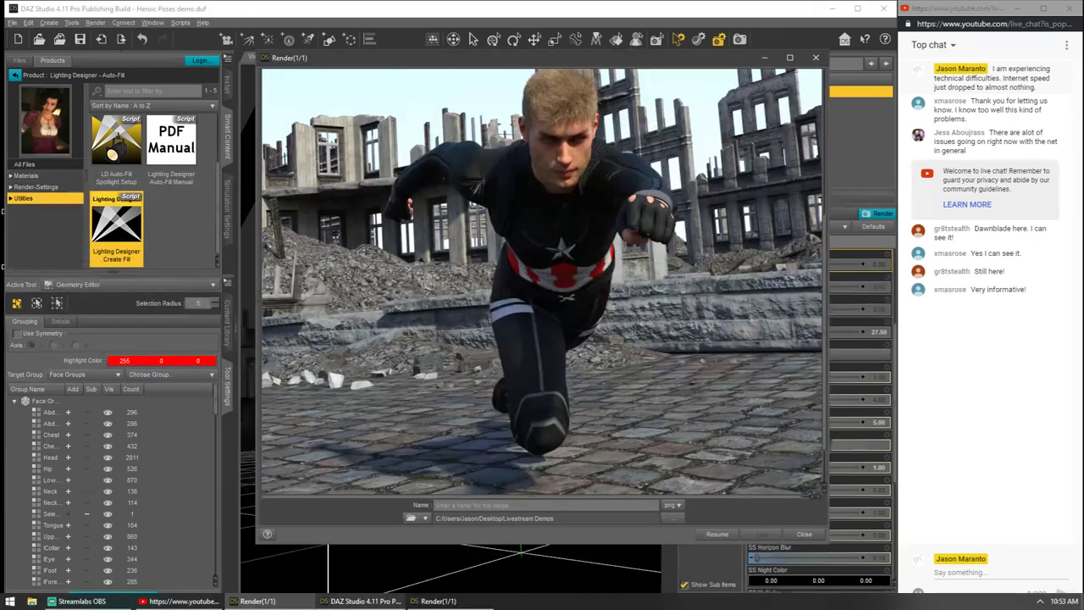
{"action": "left_click", "coordinate": [342, 602]}
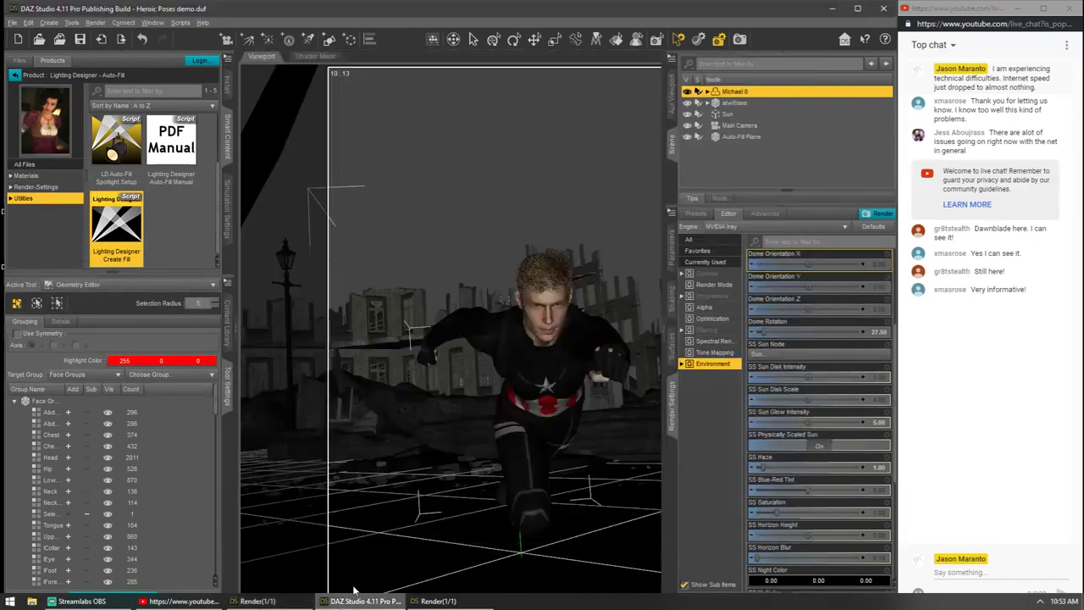
{"action": "left_click", "coordinate": [269, 604]}
{"action": "left_click_drag", "start_coordinate": [542, 57], "coordinate": [284, 56]}
{"action": "left_click_drag", "start_coordinate": [643, 61], "coordinate": [806, 69]}
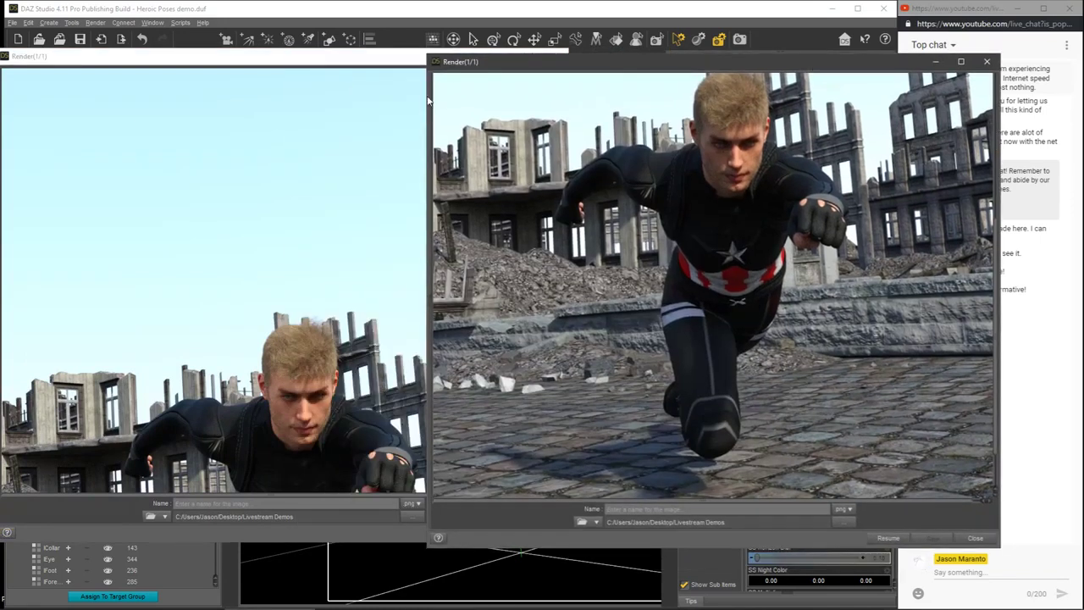
{"action": "left_click", "coordinate": [366, 62]}
{"action": "left_click_drag", "start_coordinate": [564, 292], "coordinate": [565, 340]}
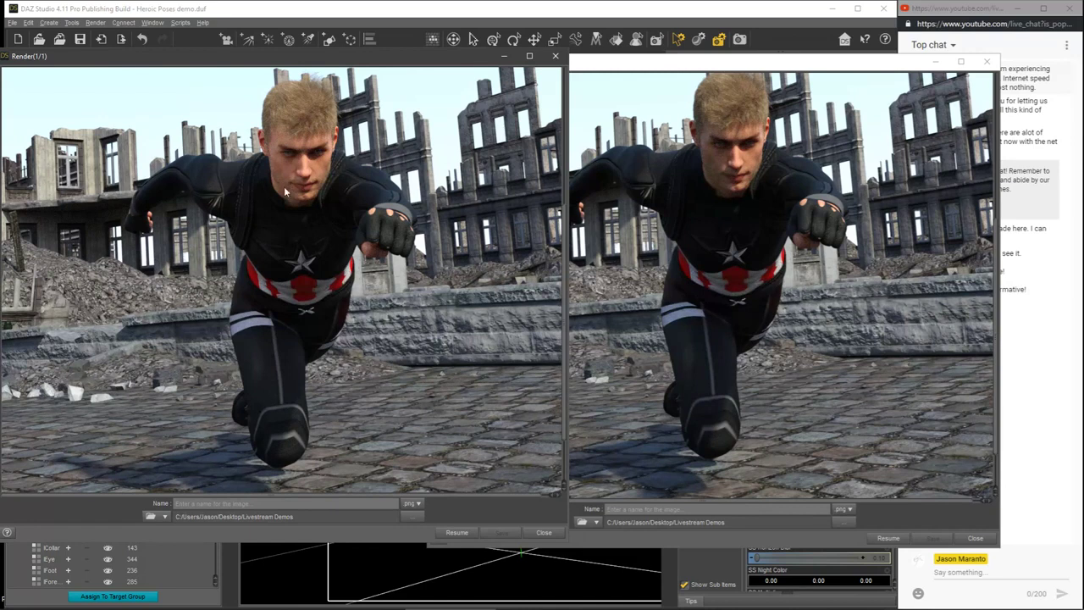
Step: Close the new render, minimize the original one, and bring up the emission settings of the Auto-Fill Plane's Default surface
{"action": "left_click", "coordinate": [555, 58]}
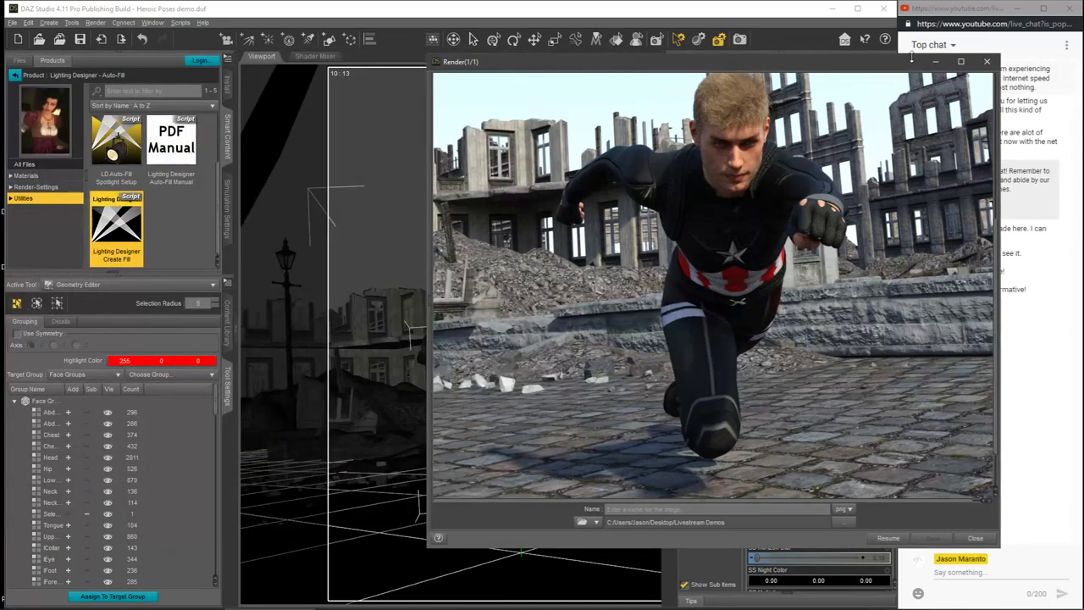
{"action": "left_click", "coordinate": [935, 64]}
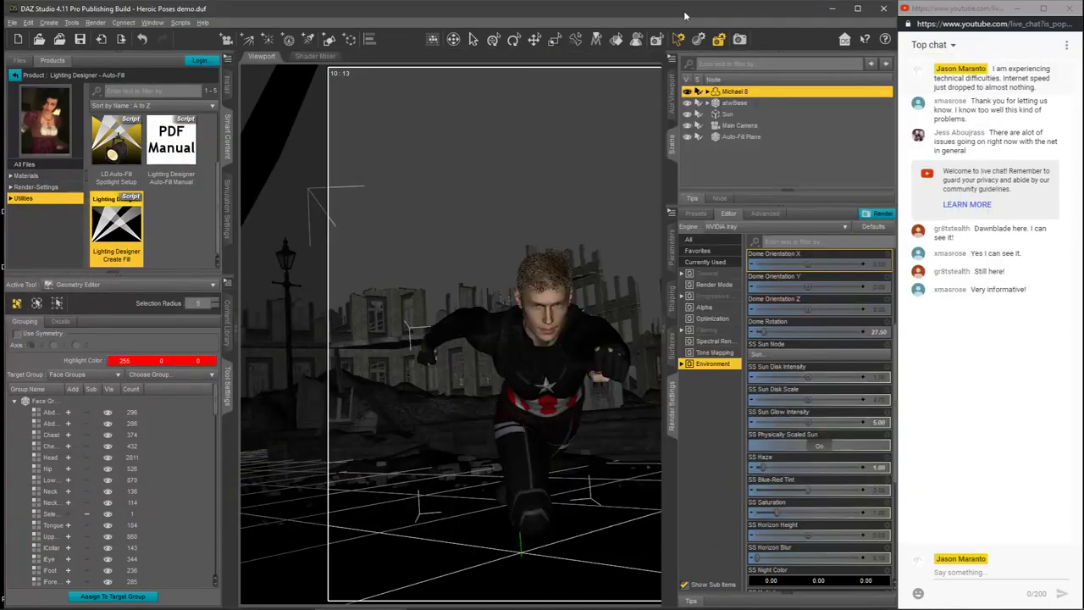
{"action": "left_click", "coordinate": [714, 353]}
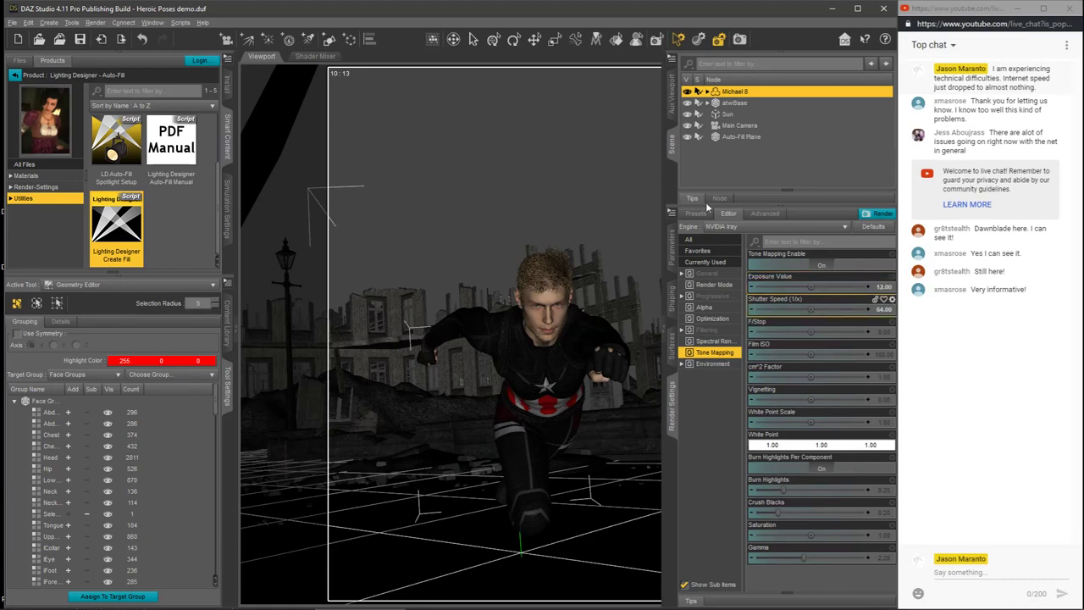
{"action": "left_click", "coordinate": [739, 136]}
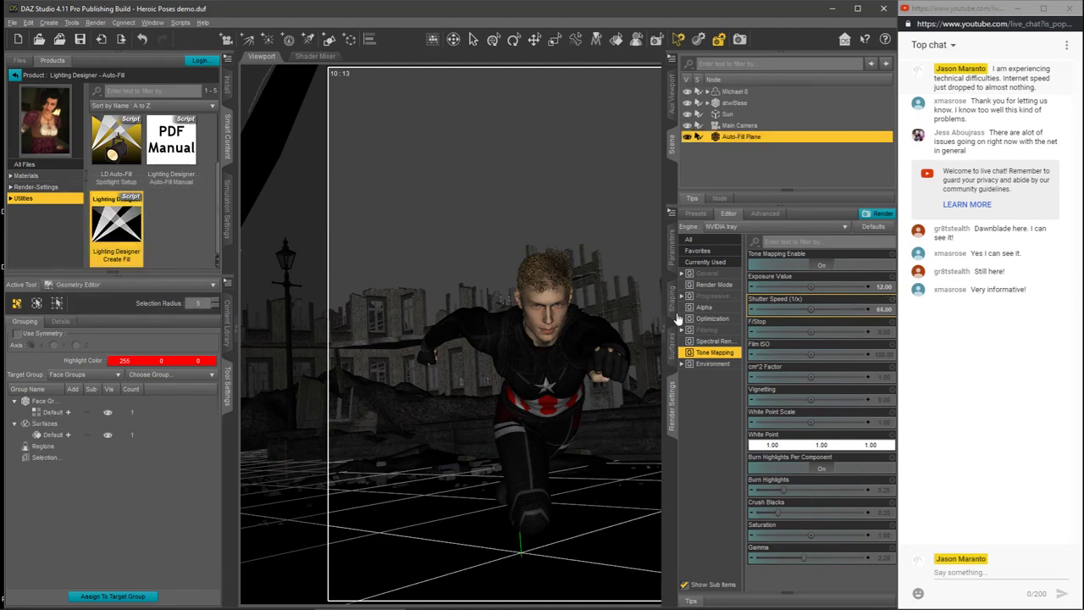
{"action": "left_click", "coordinate": [672, 347]}
{"action": "left_click", "coordinate": [714, 284]}
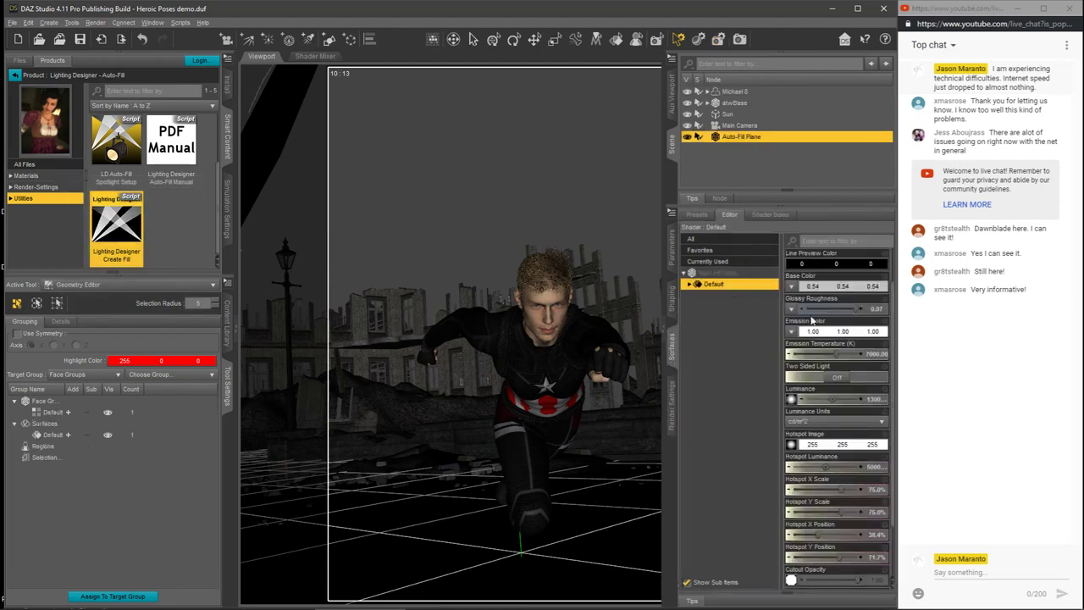
{"action": "left_click_drag", "start_coordinate": [891, 315], "coordinate": [899, 357]}
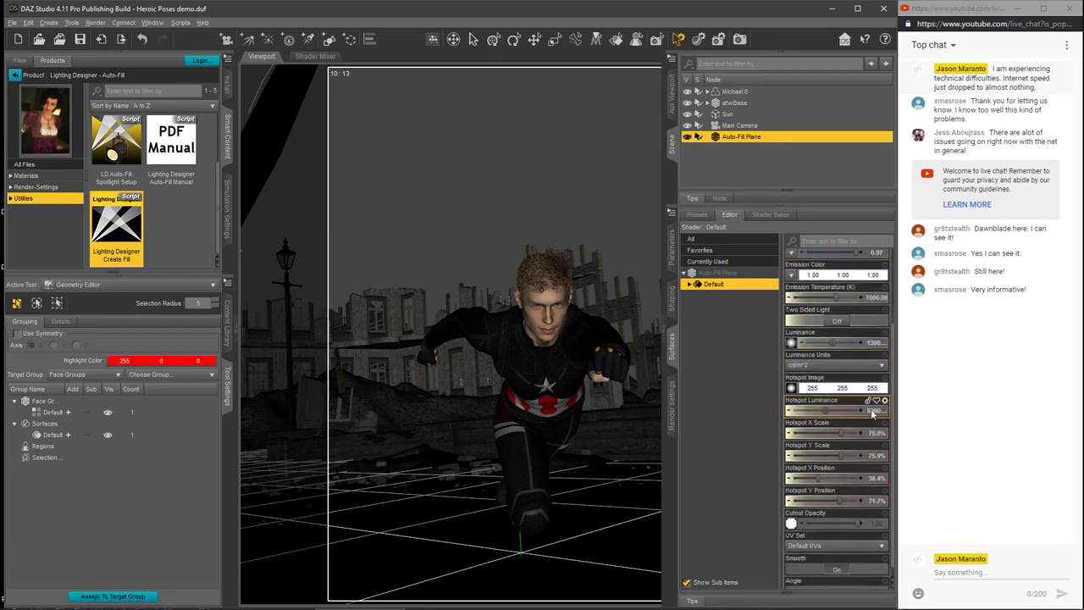
Step: Set the Luminance of the Auto-Fill Plane's surface to 100000 cd/m^2
{"action": "double_click", "coordinate": [874, 343]}
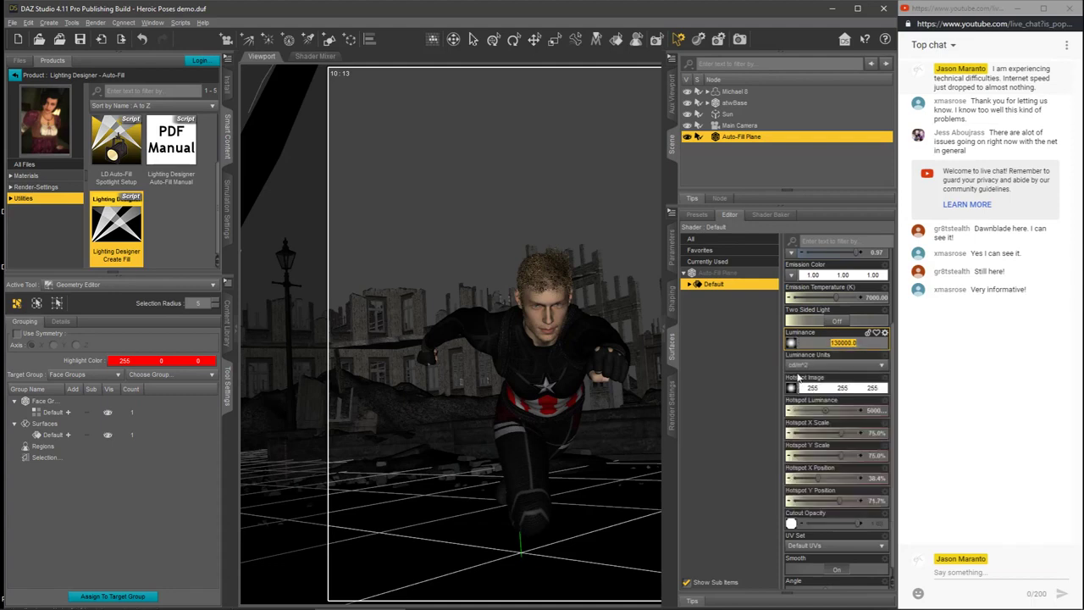
{"action": "mouse_move", "coordinate": [792, 345]}
{"action": "left_click_drag", "start_coordinate": [836, 343], "coordinate": [837, 343]}
{"action": "type", "text": "15"}
{"action": "key", "text": "BackSpace"}
{"action": "key", "text": "Return"}
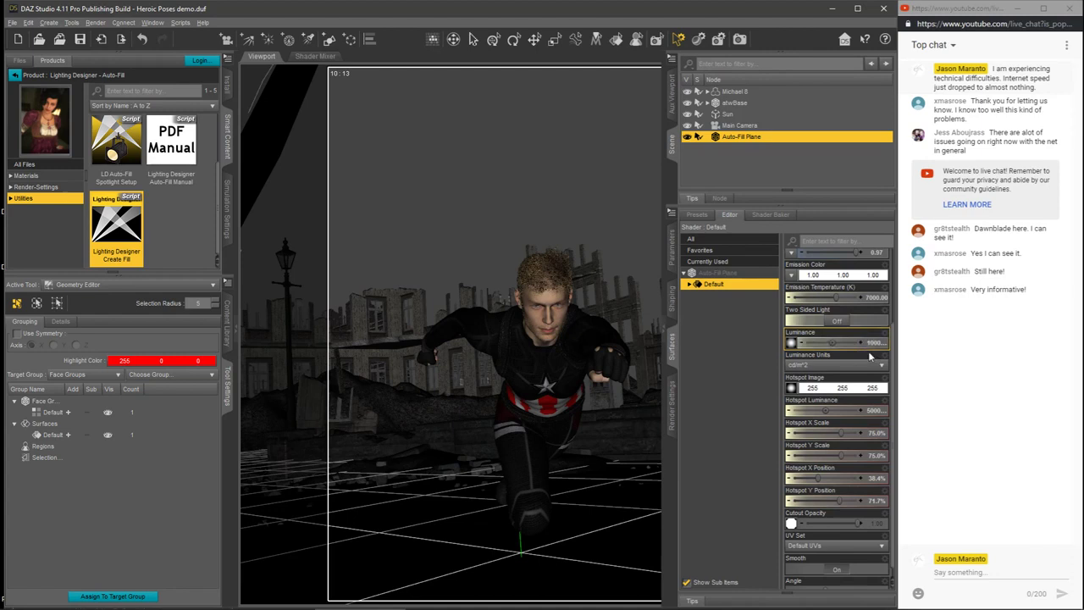
Step: Lower the Hotspot Luminance of the Auto-Fill Plane's surface by changing its leading digit to 4
{"action": "left_click", "coordinate": [872, 411]}
{"action": "left_click_drag", "start_coordinate": [830, 410], "coordinate": [827, 410]}
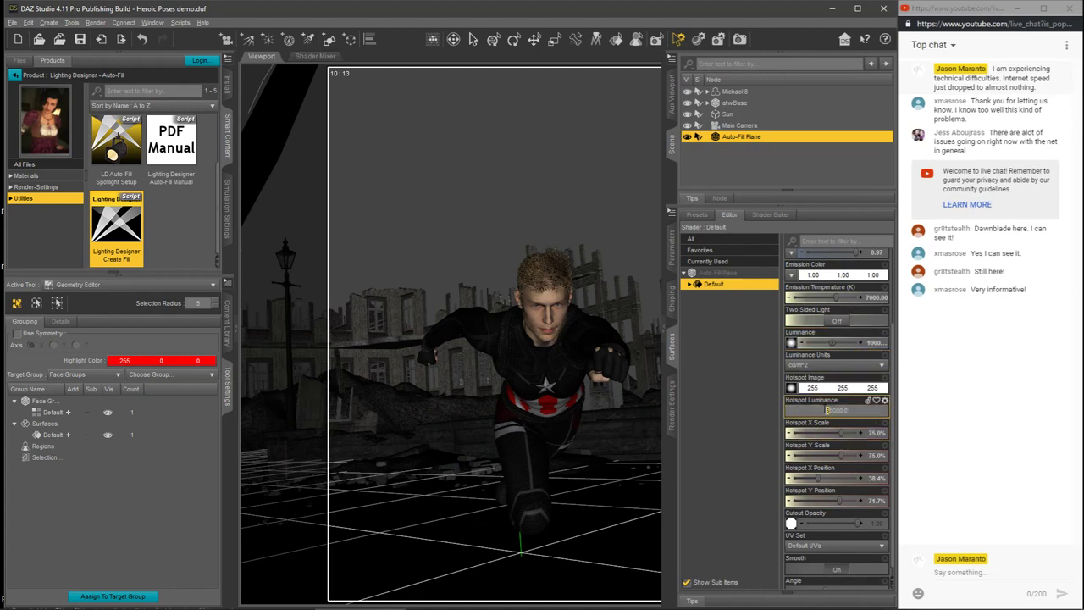
{"action": "type", "text": "40"}
{"action": "key", "text": "Return"}
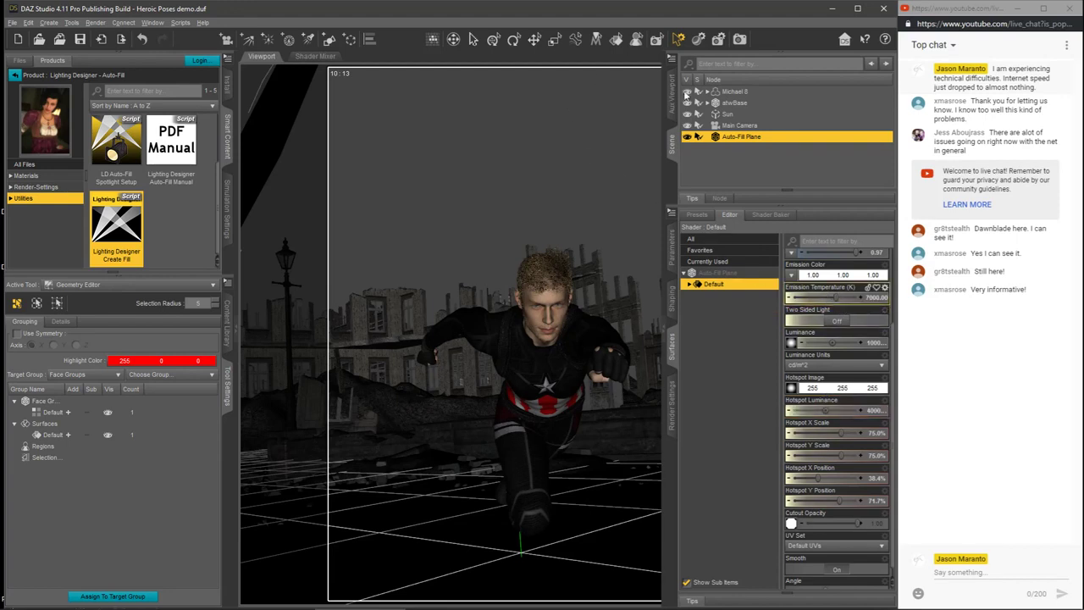
Step: Lower the Auto-Fill Plane's Luminance to 70000 cd/m^2 and return to the render settings
{"action": "left_click", "coordinate": [672, 405]}
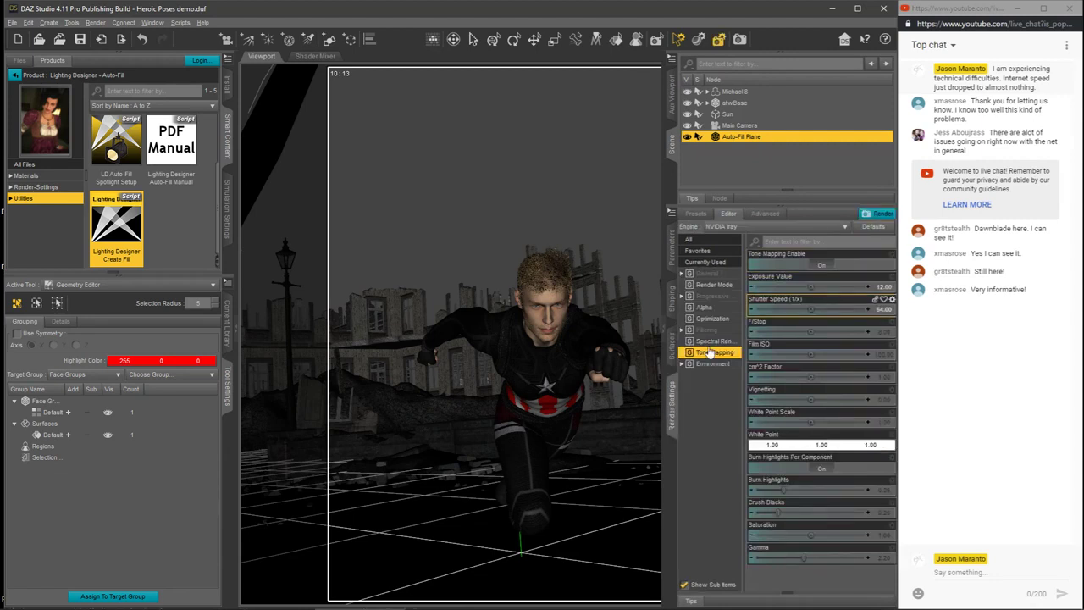
{"action": "left_click", "coordinate": [675, 343]}
{"action": "left_click", "coordinate": [839, 353]}
{"action": "type", "text": "10"}
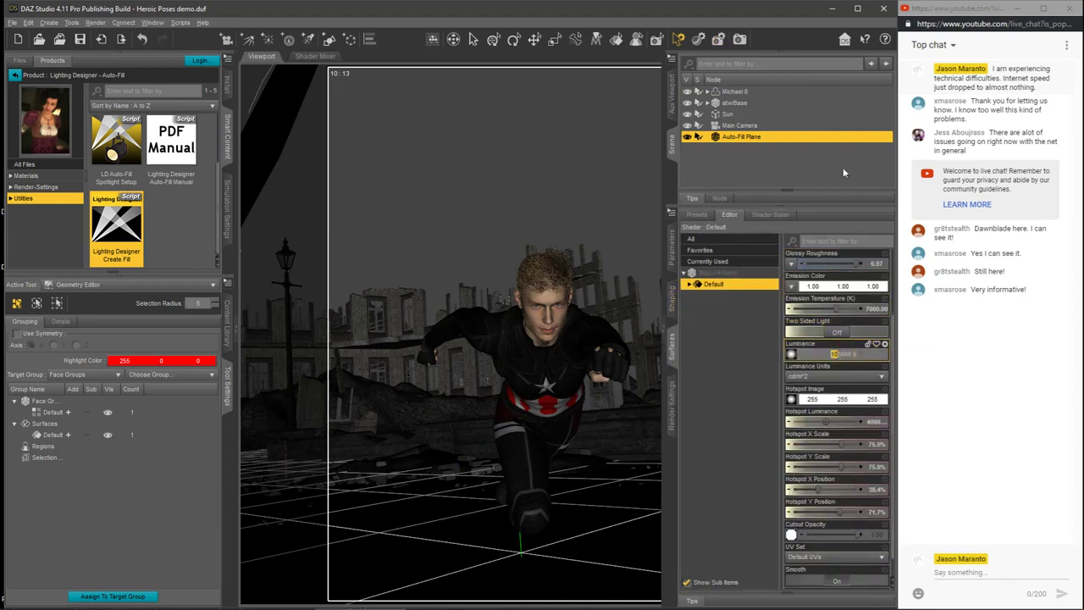
{"action": "type", "text": "7"}
{"action": "key", "text": "Return"}
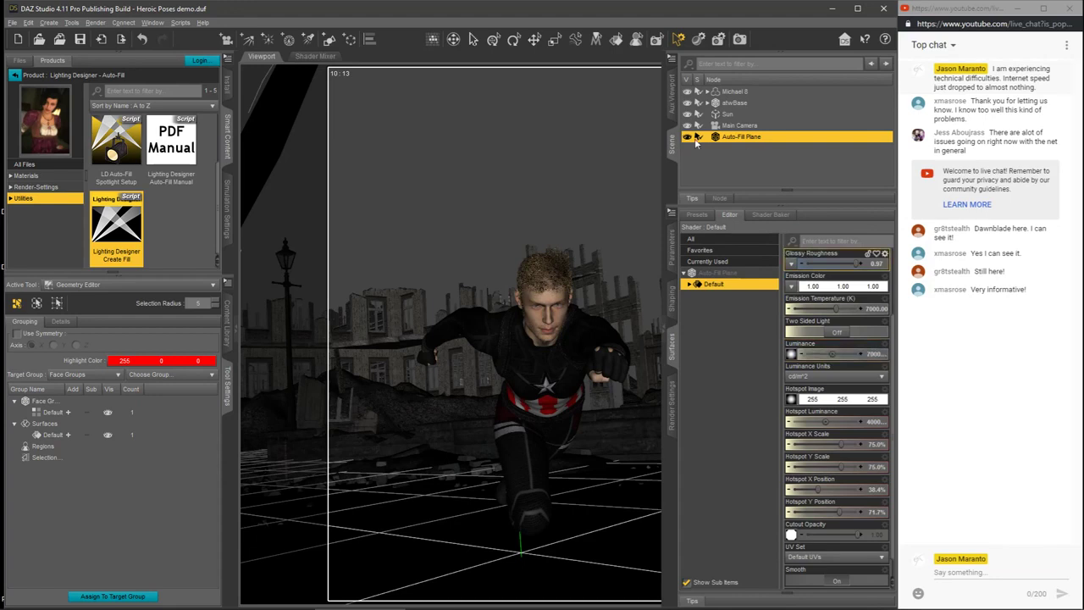
{"action": "left_click", "coordinate": [673, 402]}
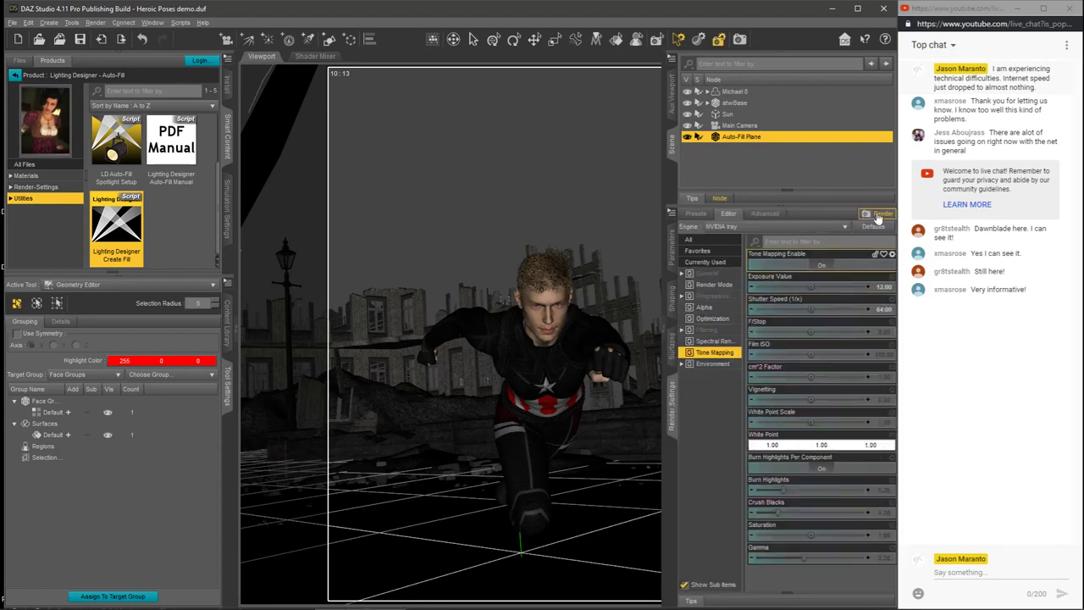
Step: Render the scene with the adjusted Auto-Fill Plane and stop the render once the image is nearly converged
{"action": "left_click", "coordinate": [877, 215]}
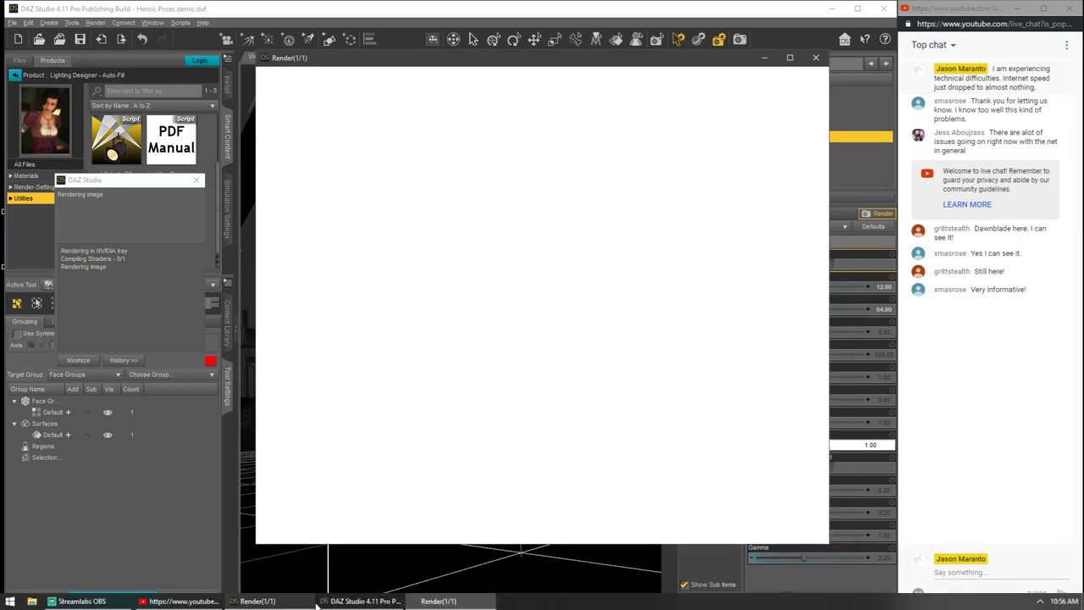
{"action": "mouse_move", "coordinate": [319, 604]}
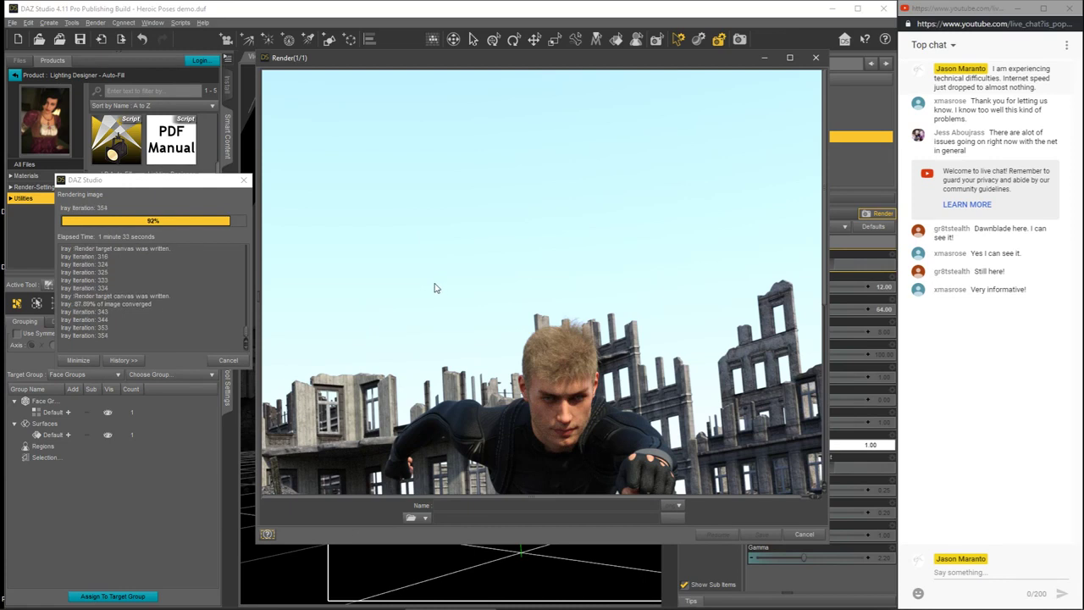
{"action": "left_click", "coordinate": [229, 359]}
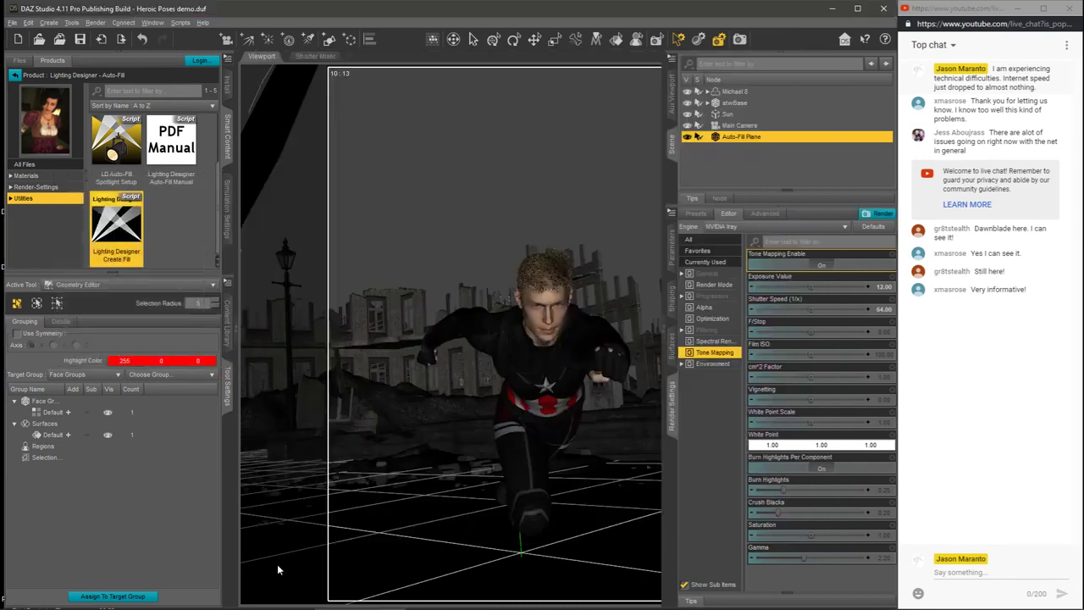
Step: Compare the figure's shadows in the new render side by side with the original, closing the new render and minimizing the original
{"action": "left_click", "coordinate": [288, 602]}
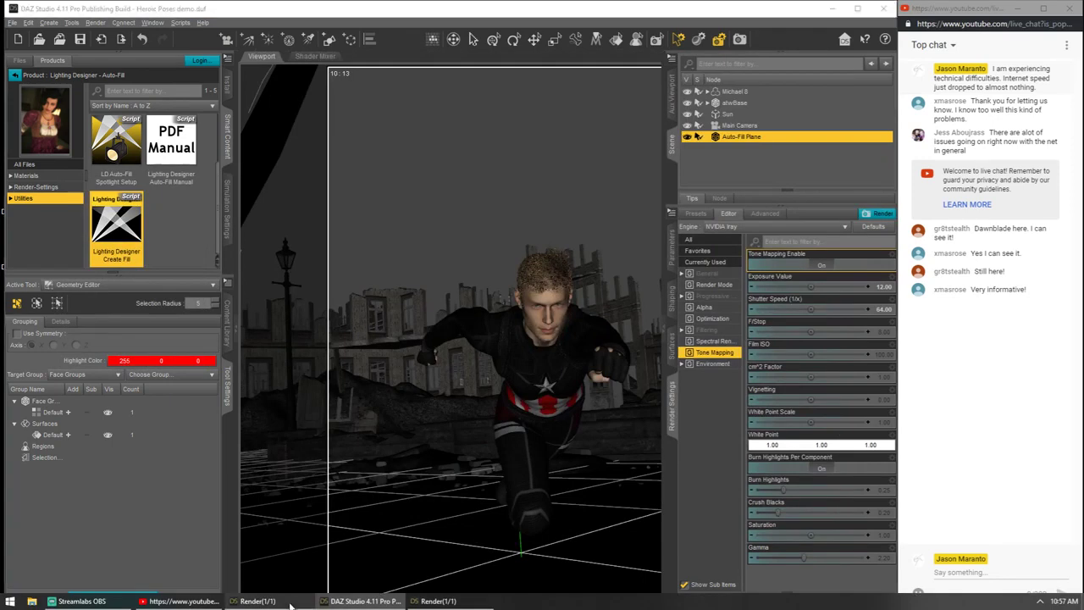
{"action": "left_click", "coordinate": [438, 601]}
{"action": "left_click_drag", "start_coordinate": [588, 59], "coordinate": [337, 62]}
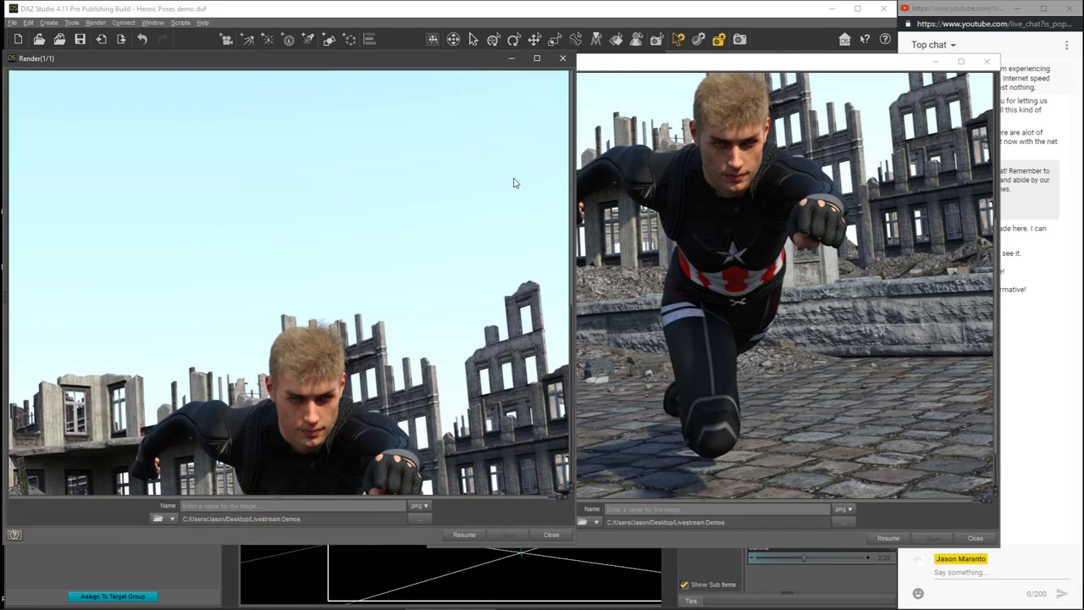
{"action": "left_click_drag", "start_coordinate": [571, 192], "coordinate": [593, 330]}
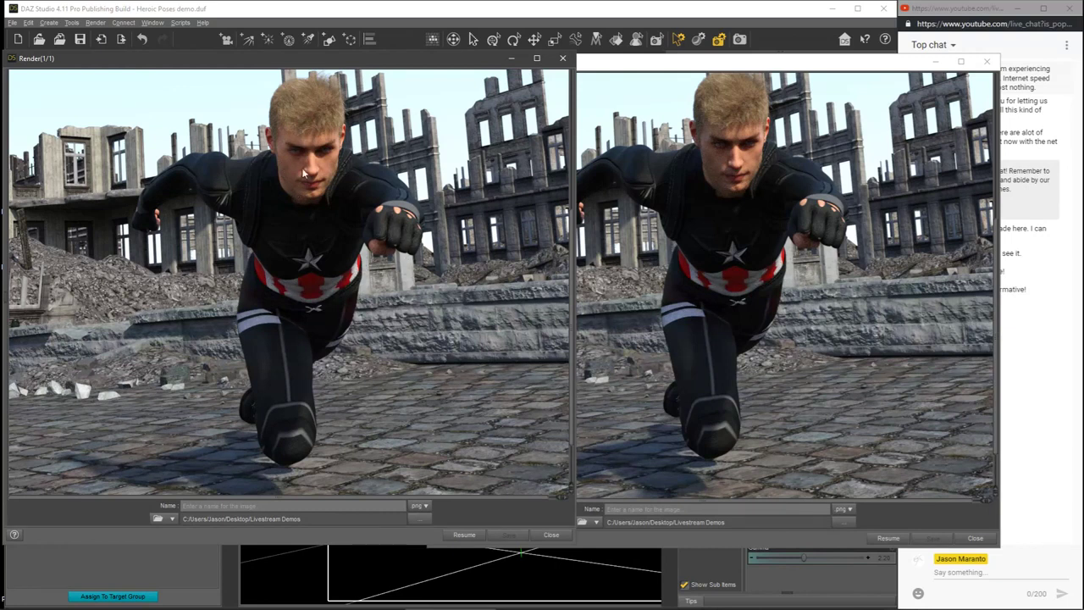
{"action": "left_click", "coordinate": [566, 58]}
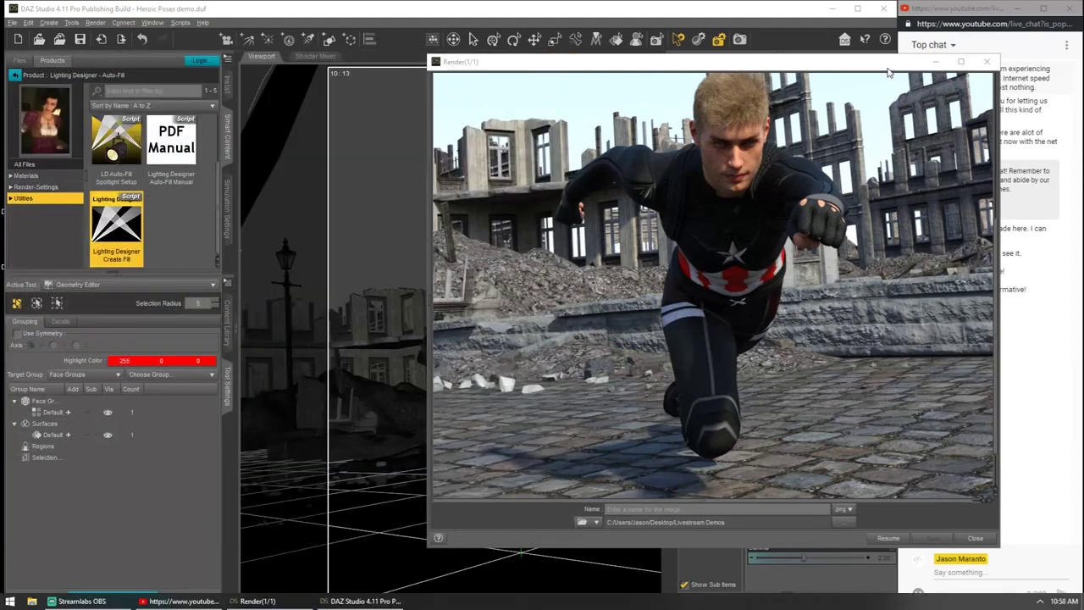
{"action": "left_click", "coordinate": [933, 62]}
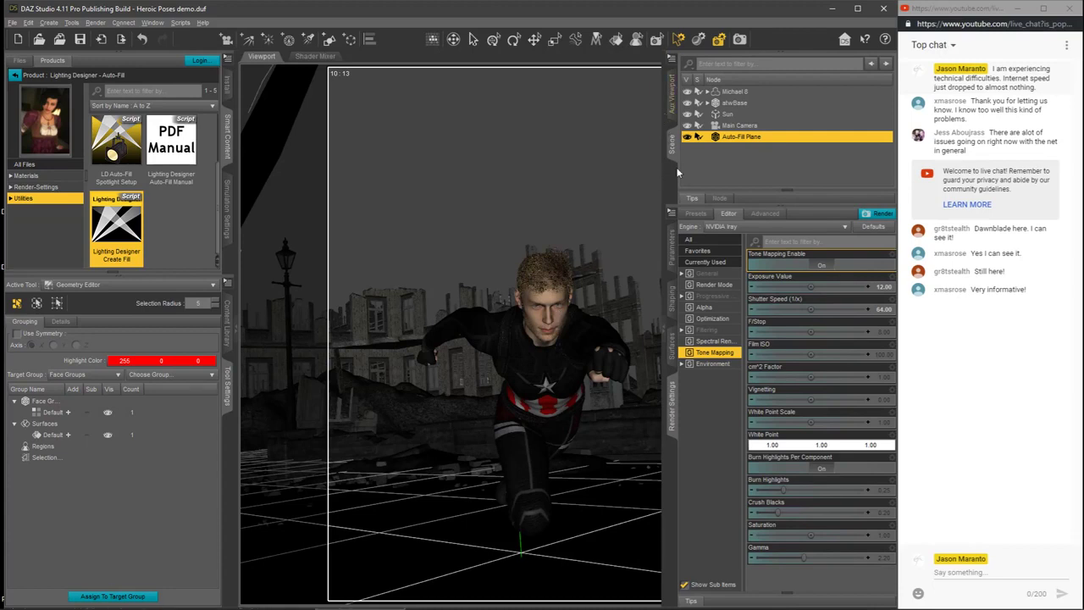
Step: Select a polygon on Michael 8's cheek, viewing his face from a low angle in a Hidden Line perspective view
{"action": "left_click", "coordinate": [238, 330]}
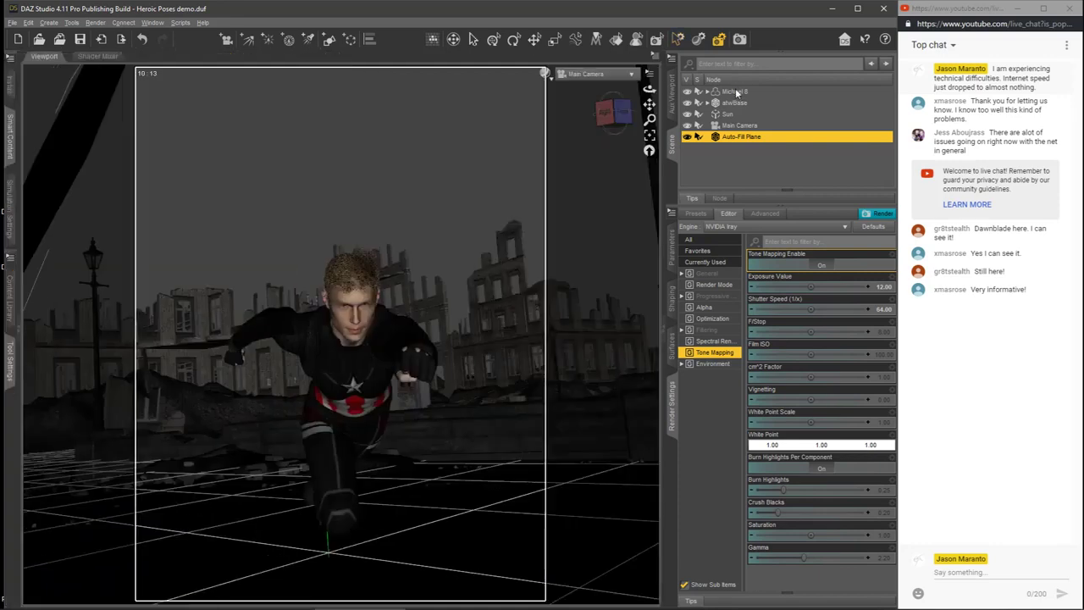
{"action": "left_click", "coordinate": [736, 92]}
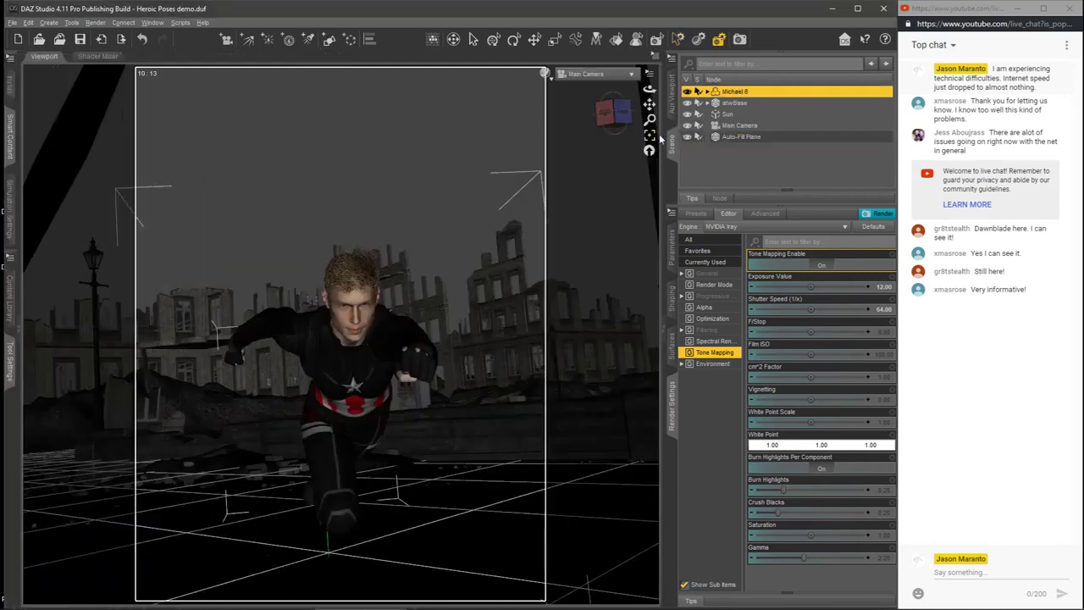
{"action": "left_click", "coordinate": [619, 78]}
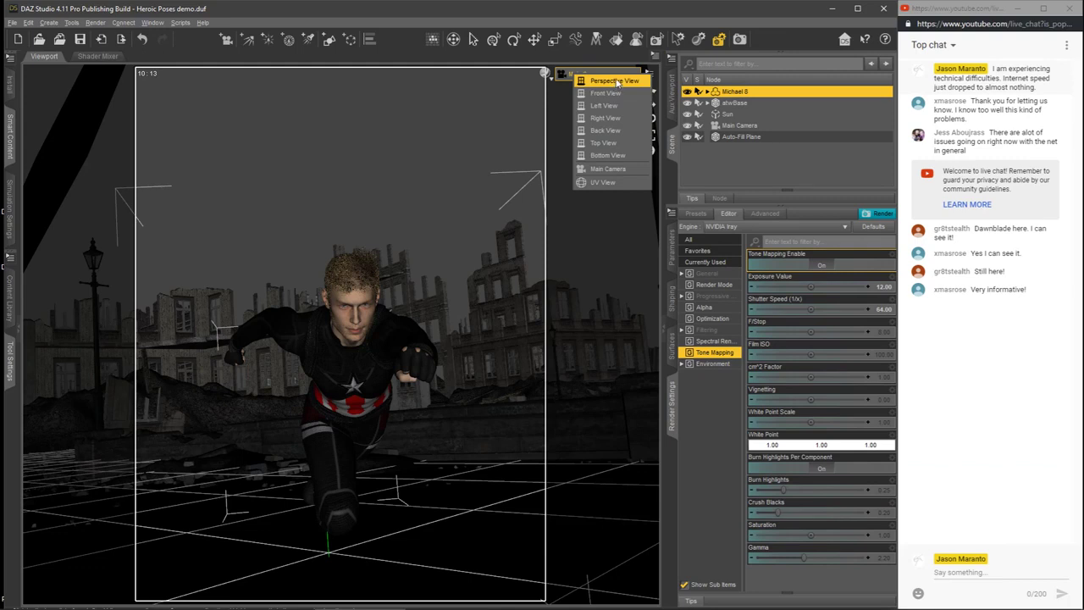
{"action": "left_click", "coordinate": [618, 84]}
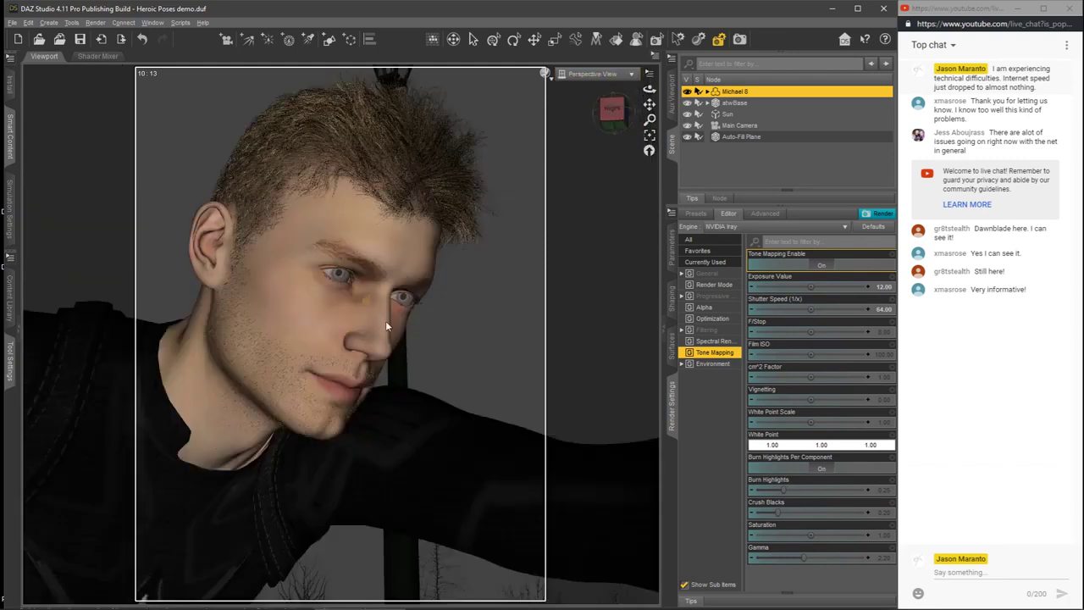
{"action": "left_click_drag", "start_coordinate": [614, 112], "coordinate": [563, 83]}
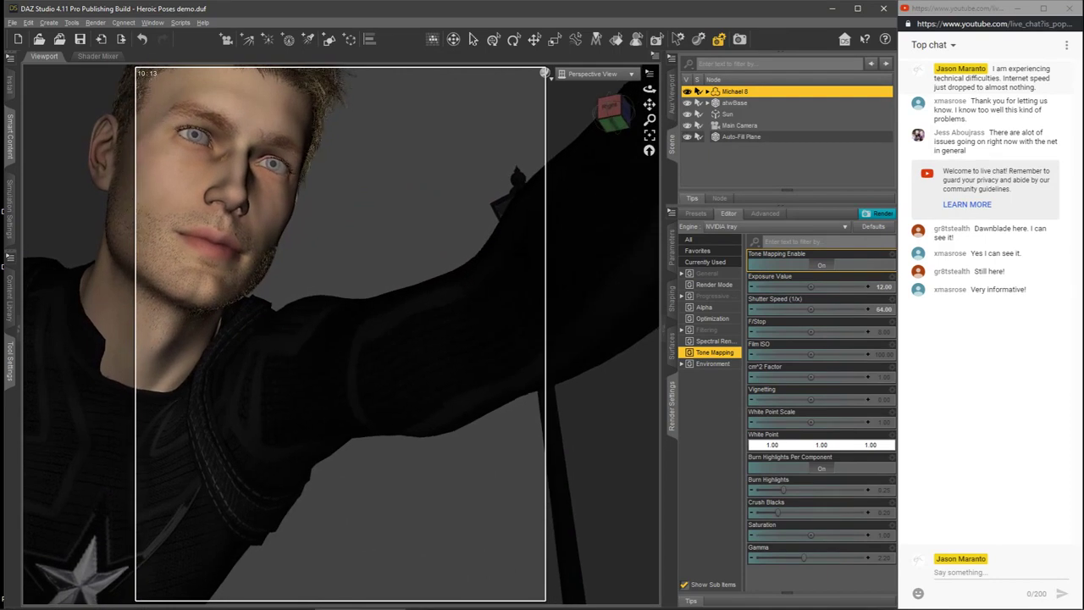
{"action": "left_click", "coordinate": [546, 74]}
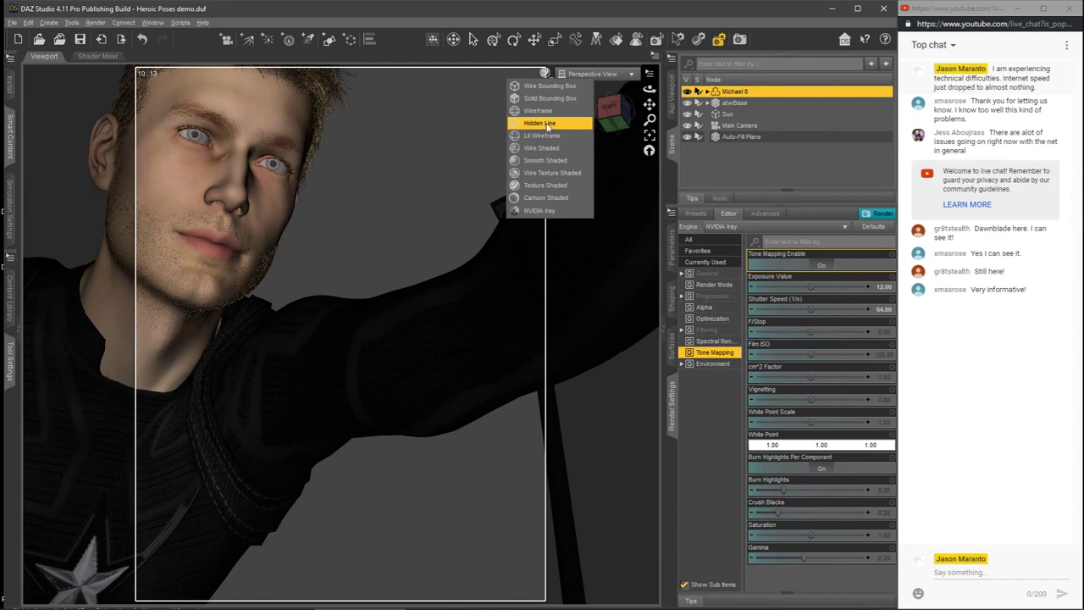
{"action": "left_click", "coordinate": [547, 126]}
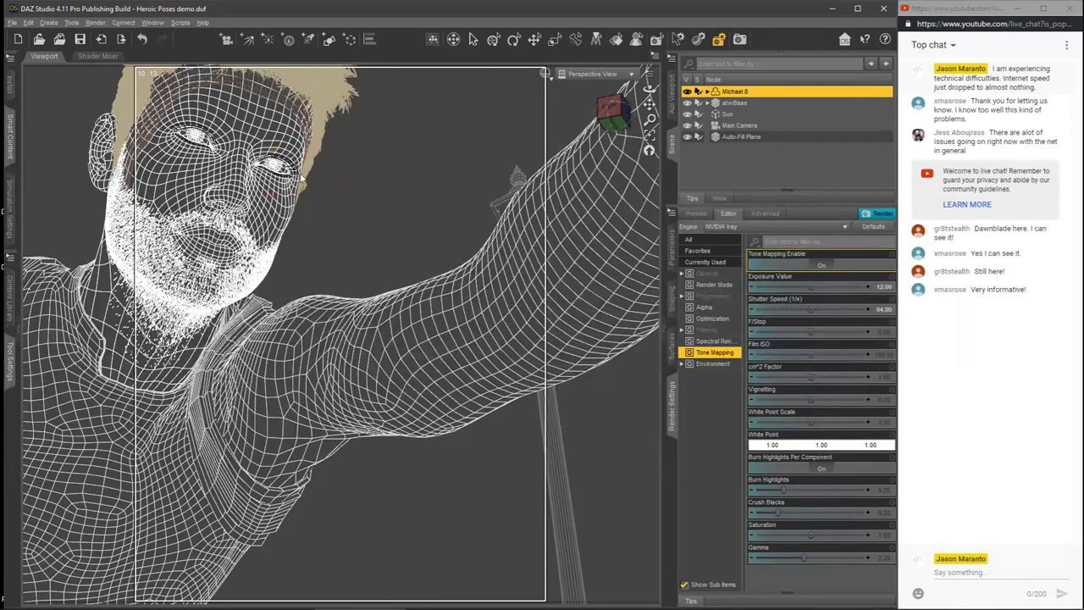
Step: Return the viewport to the Main Camera with the NVIDIA Iray preview and reopen the content and tool settings panes
{"action": "left_click", "coordinate": [622, 78]}
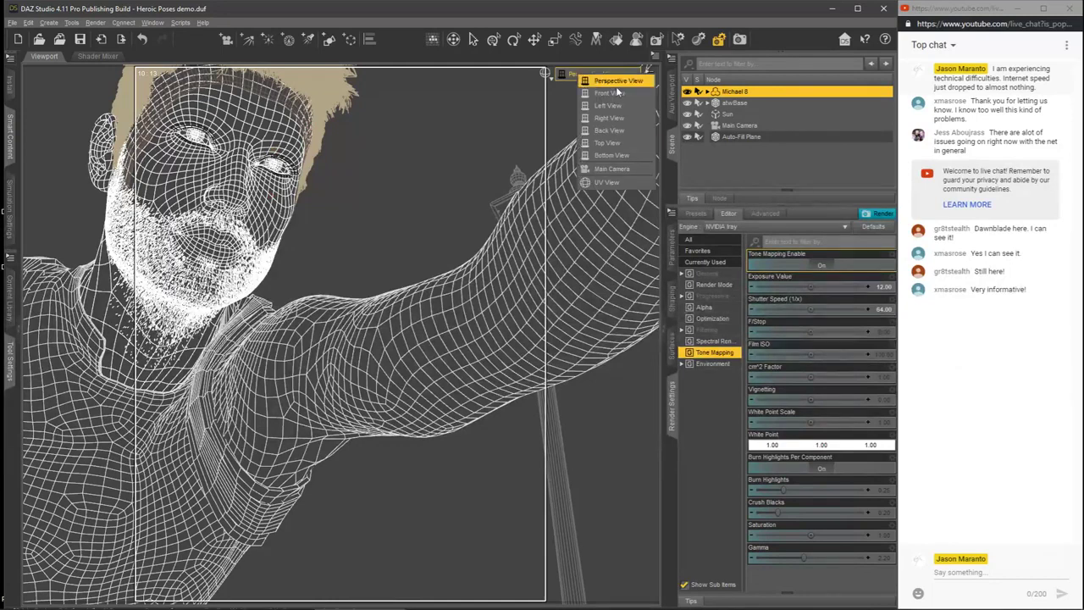
{"action": "left_click", "coordinate": [611, 157]}
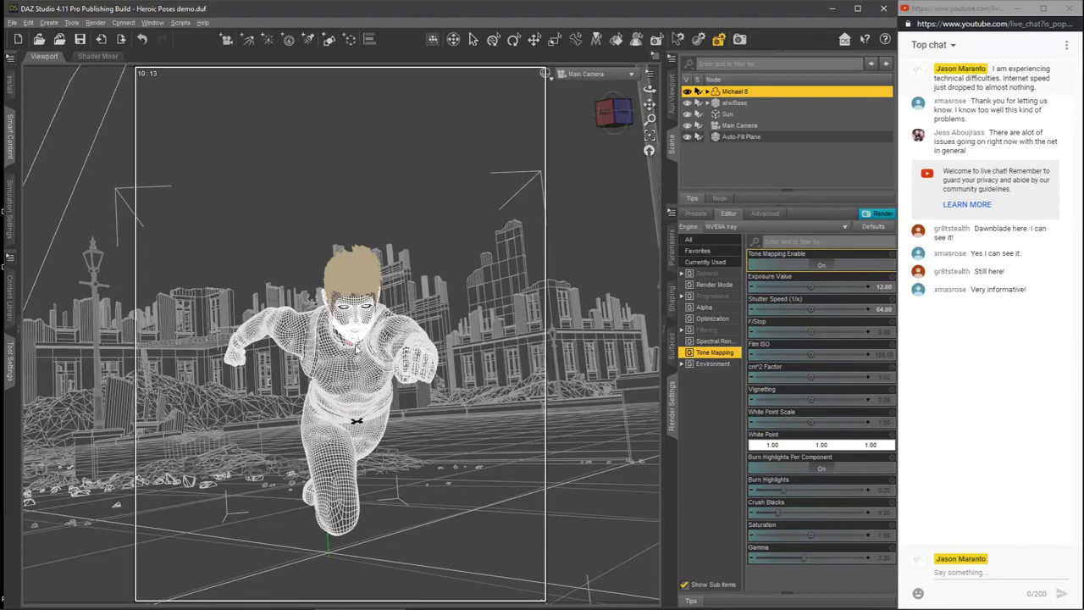
{"action": "left_click", "coordinate": [556, 76]}
{"action": "left_click", "coordinate": [549, 209]}
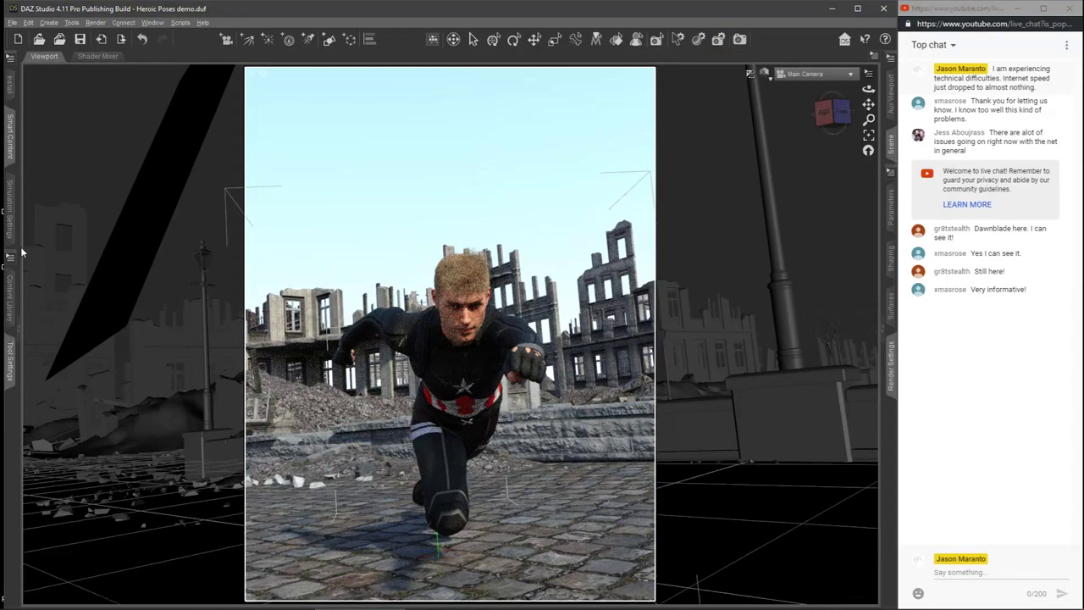
{"action": "left_click", "coordinate": [21, 335]}
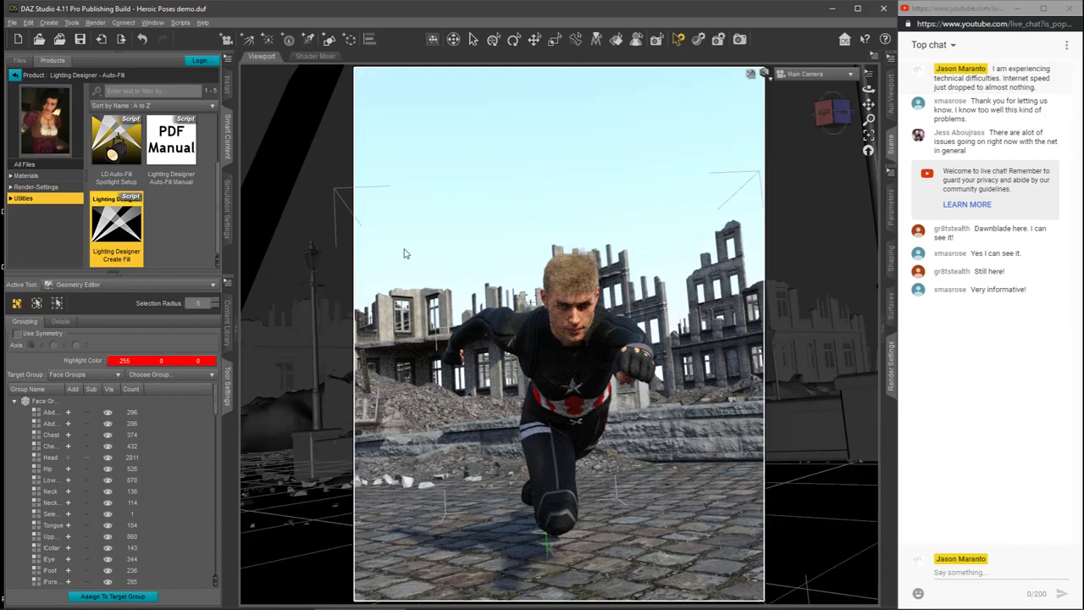
Step: Try a Double Ring Light outdoor plane fill at a distance of 85 with Lighting Designer Create Fill, and reset it
{"action": "double_click", "coordinate": [119, 225]}
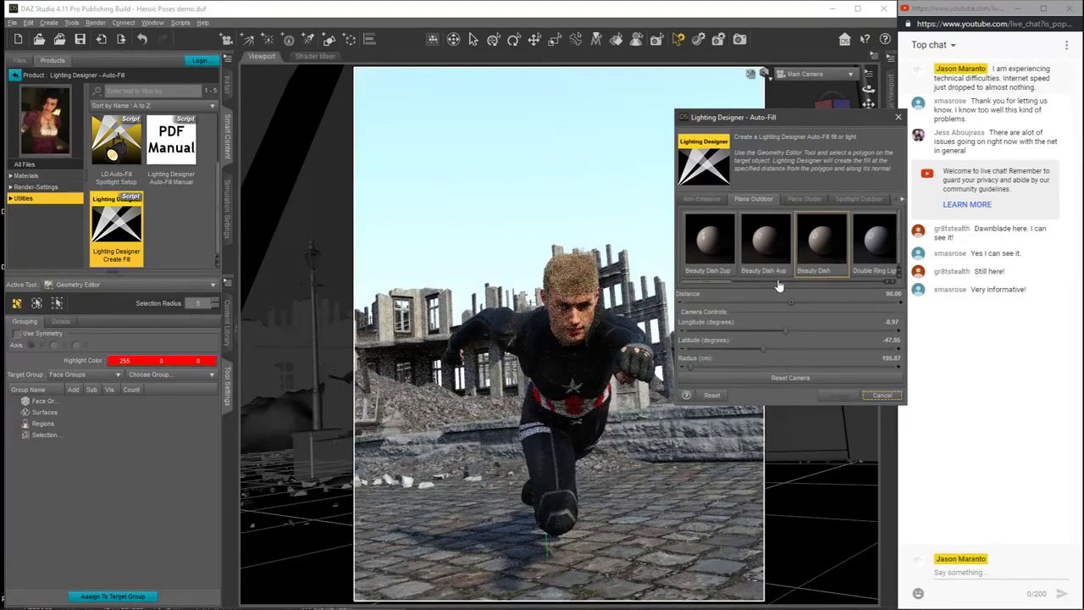
{"action": "left_click_drag", "start_coordinate": [724, 286], "coordinate": [756, 290]}
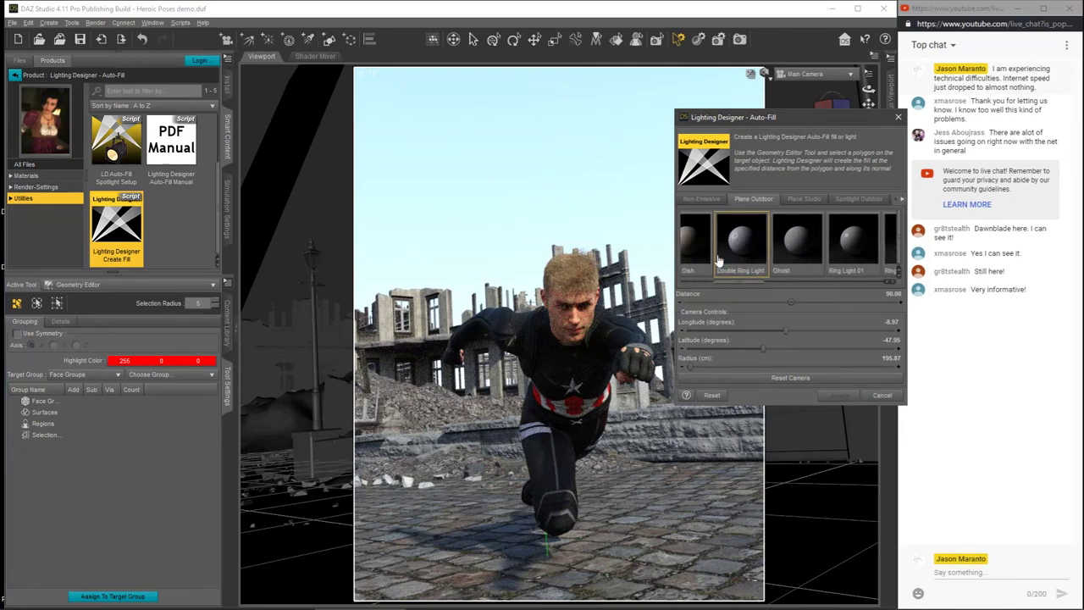
{"action": "left_click", "coordinate": [746, 249]}
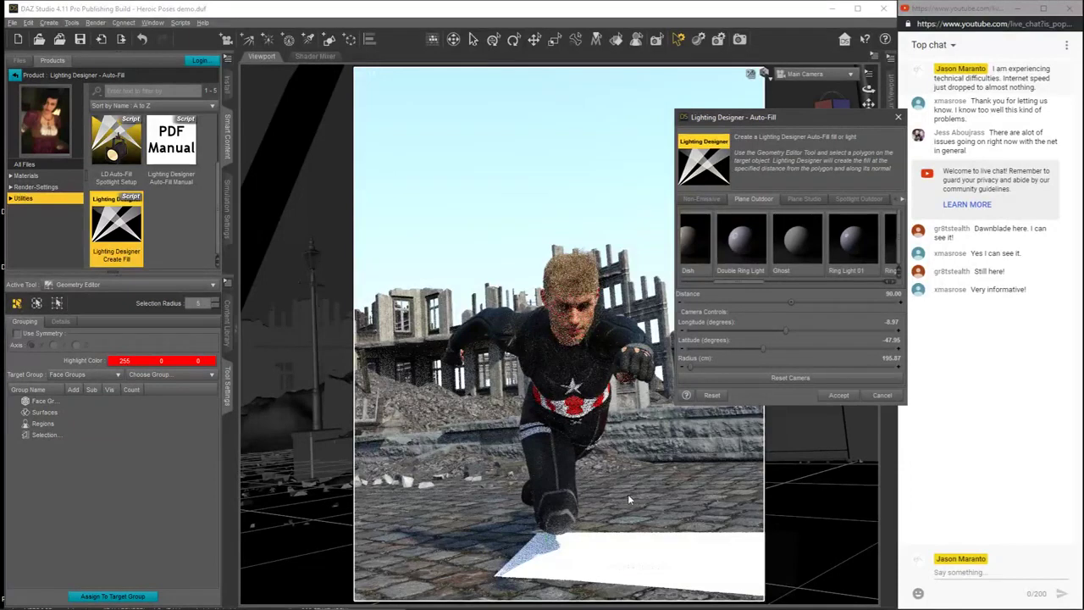
{"action": "left_click", "coordinate": [894, 295]}
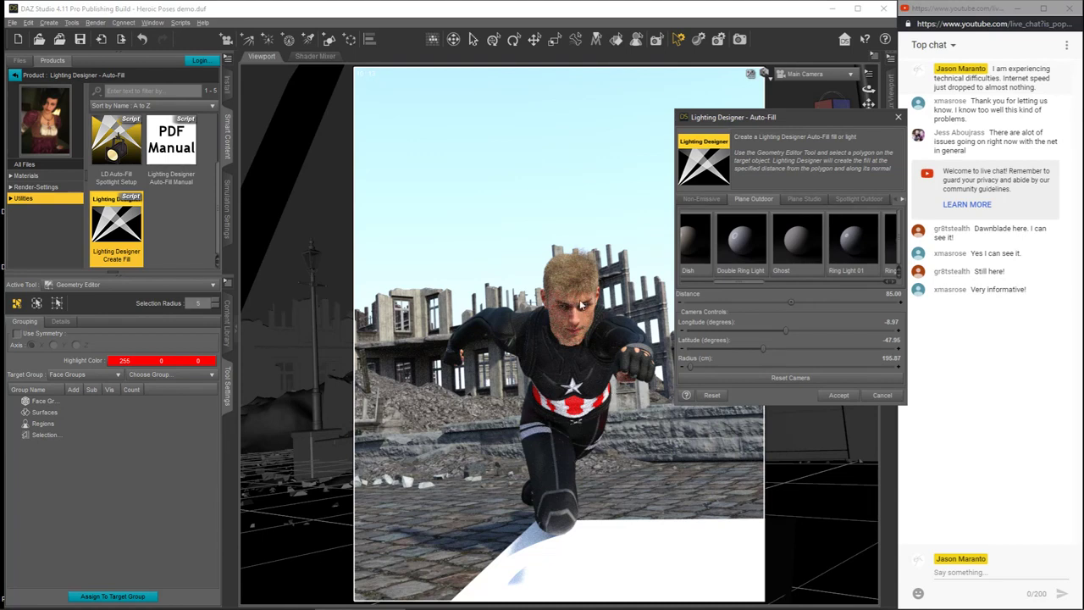
{"action": "left_click", "coordinate": [711, 396]}
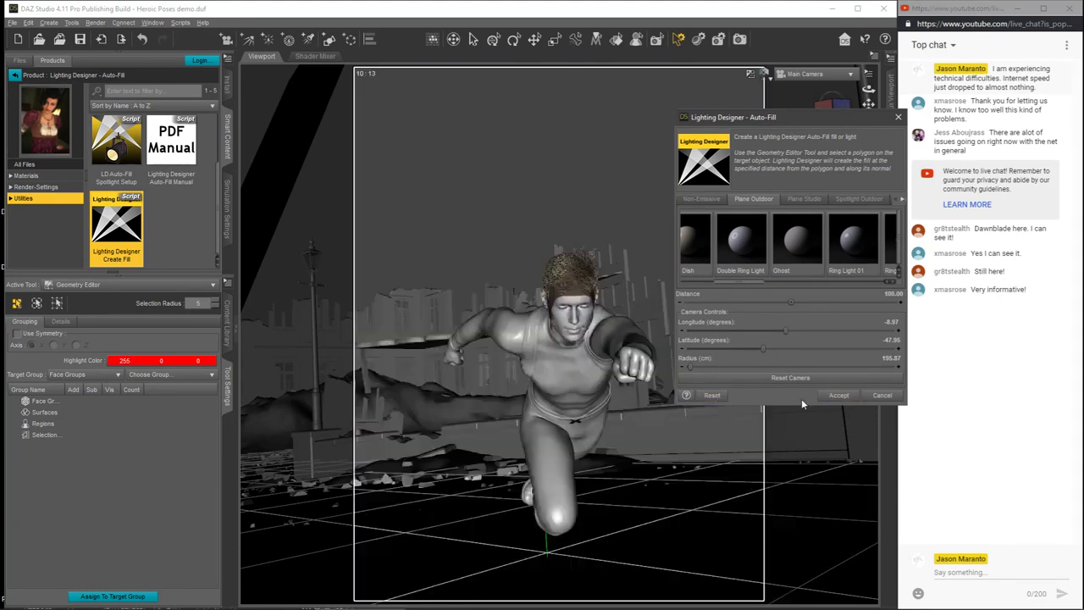
{"action": "left_click", "coordinate": [838, 395]}
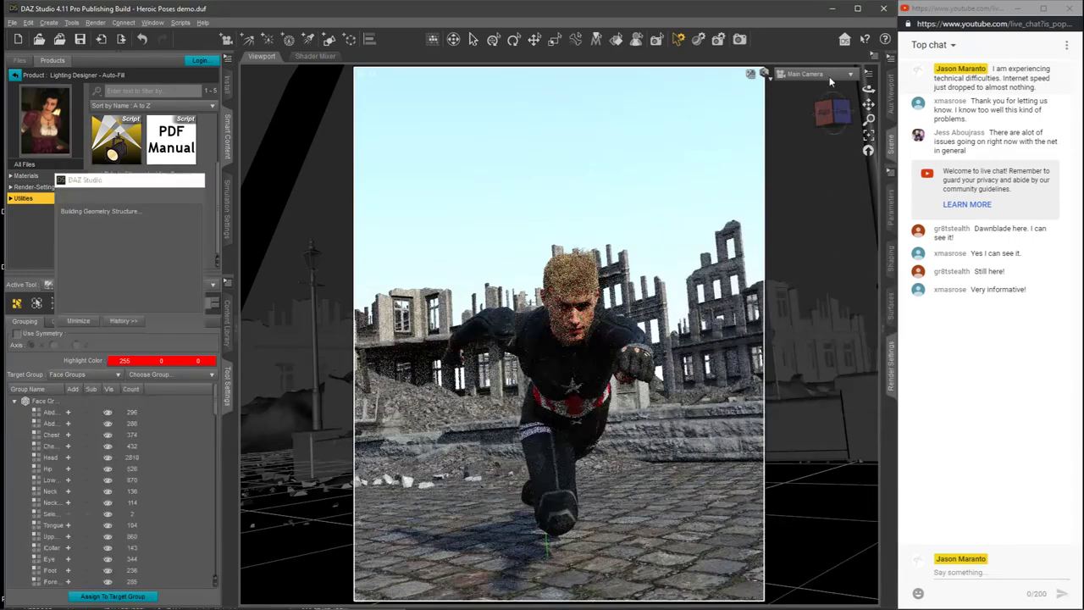
Step: Show Michael 8's face from the front in a Hidden Line perspective view and pick a polygon near the bridge of the nose
{"action": "left_click", "coordinate": [766, 79]}
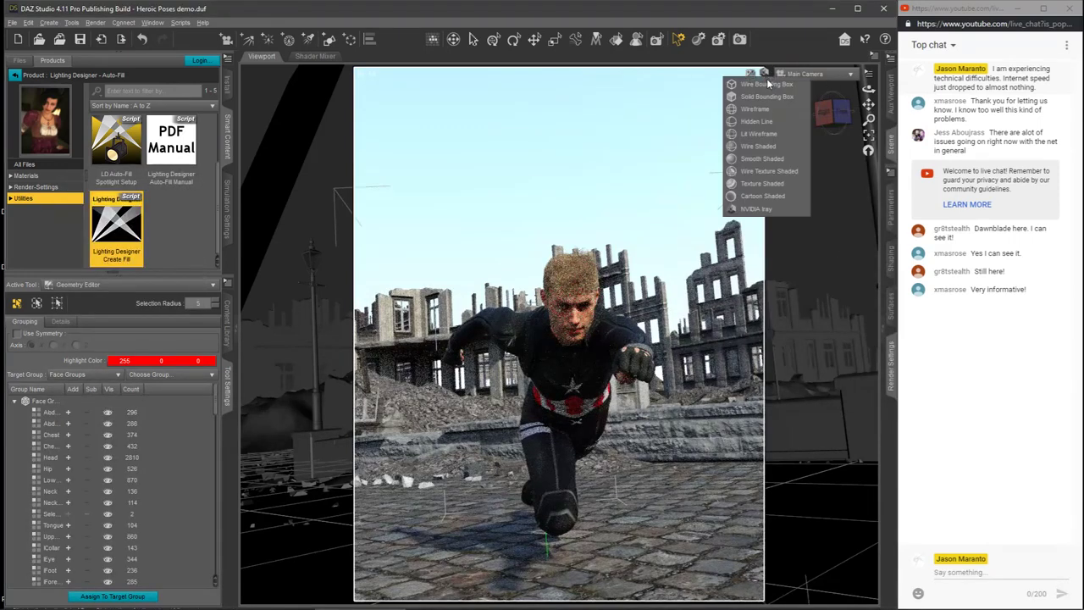
{"action": "left_click", "coordinate": [756, 184]}
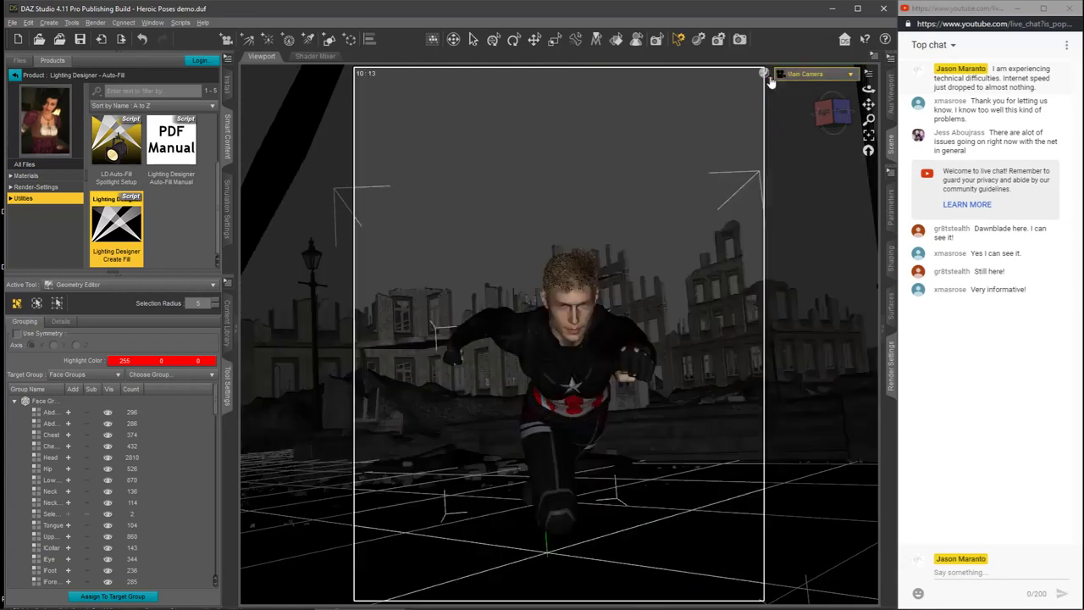
{"action": "left_click", "coordinate": [766, 74]}
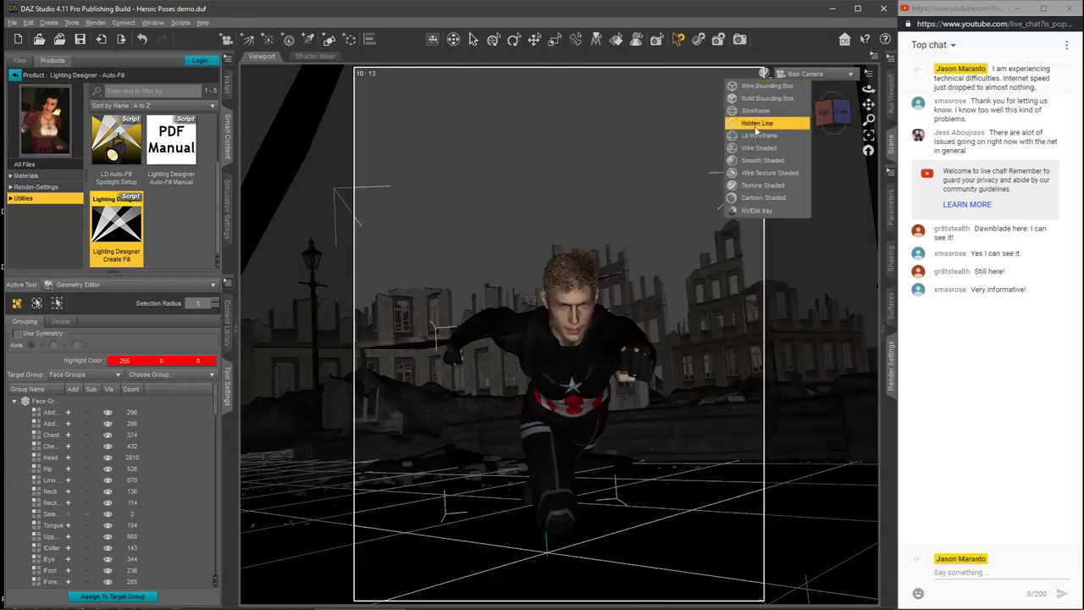
{"action": "left_click", "coordinate": [756, 125]}
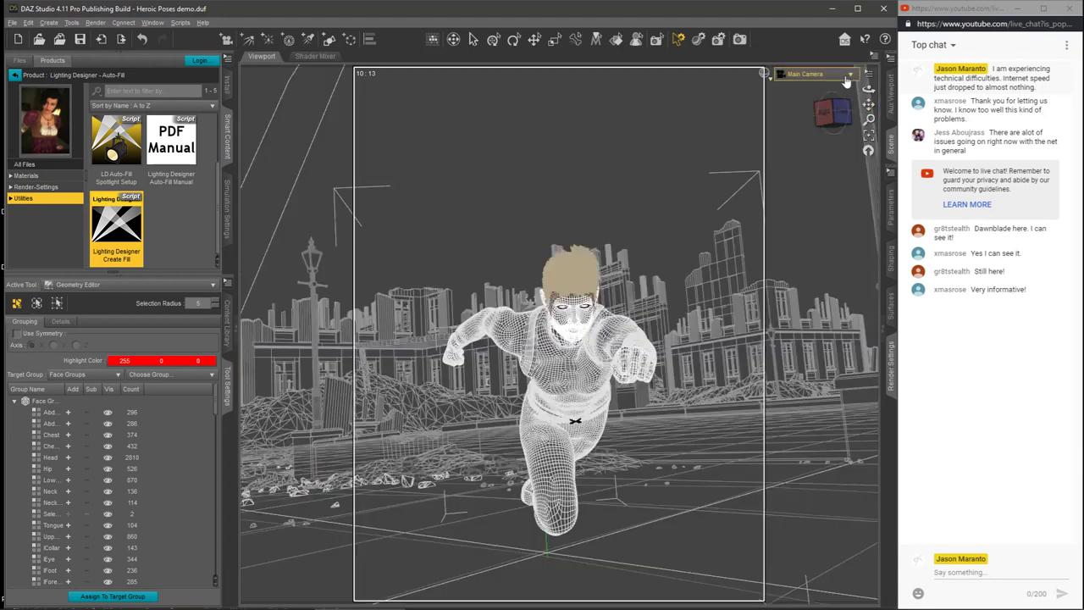
{"action": "left_click", "coordinate": [849, 74]}
{"action": "left_click", "coordinate": [827, 85]}
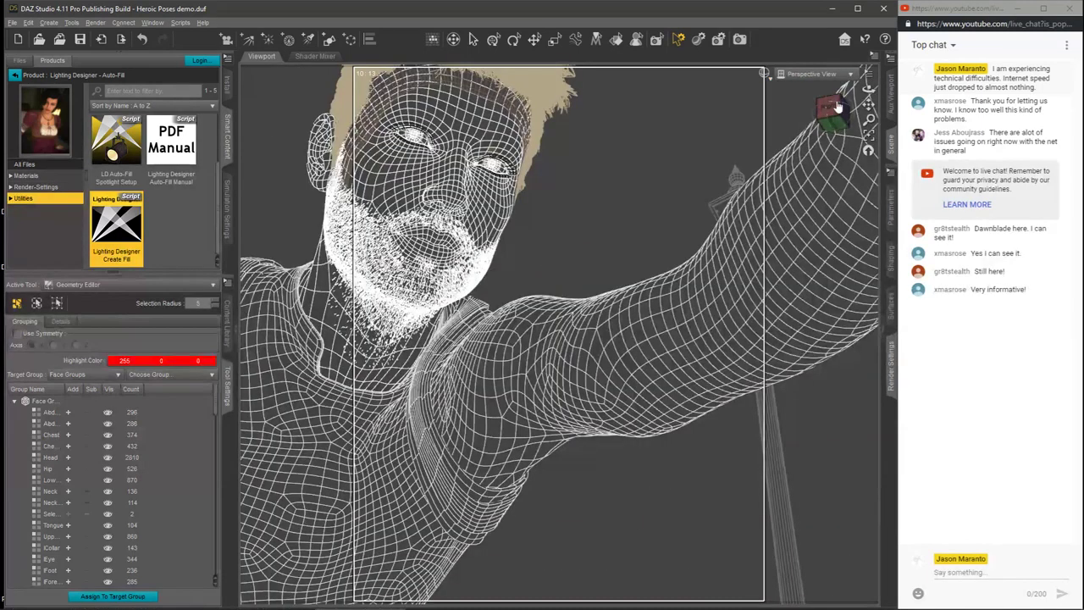
{"action": "left_click_drag", "start_coordinate": [833, 107], "coordinate": [793, 132]}
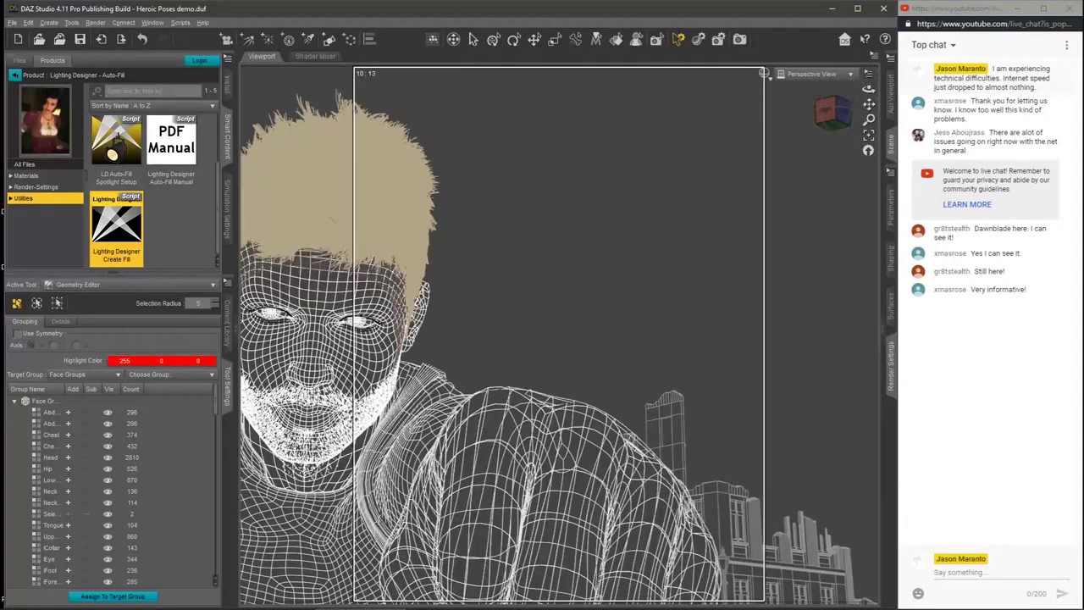
{"action": "left_click_drag", "start_coordinate": [869, 104], "coordinate": [821, 110]}
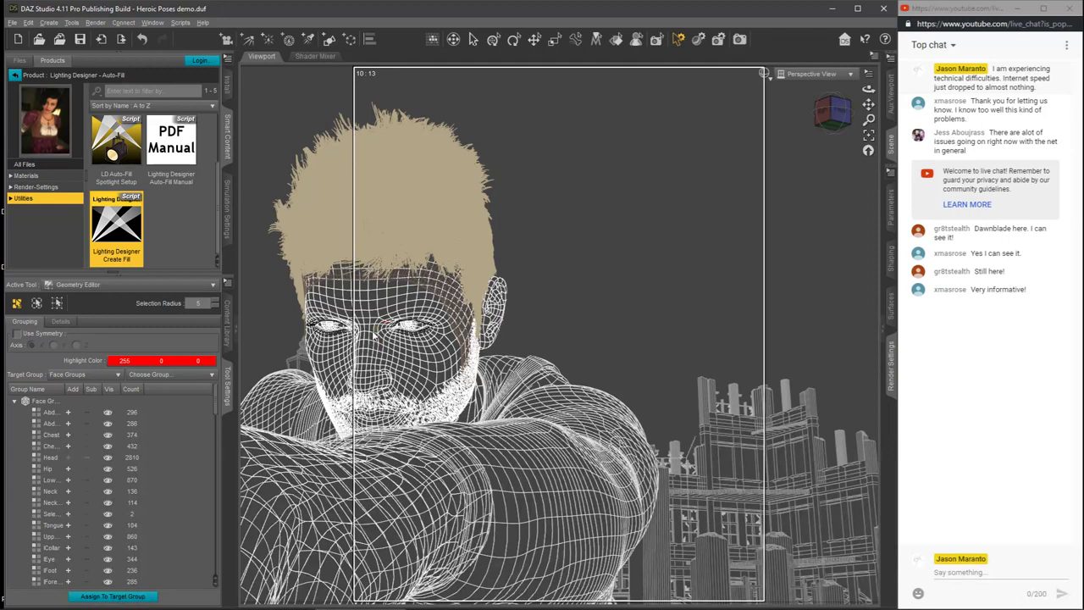
Step: Return the viewport to the Main Camera and display it with the NVIDIA Iray preview
{"action": "left_click", "coordinate": [770, 80]}
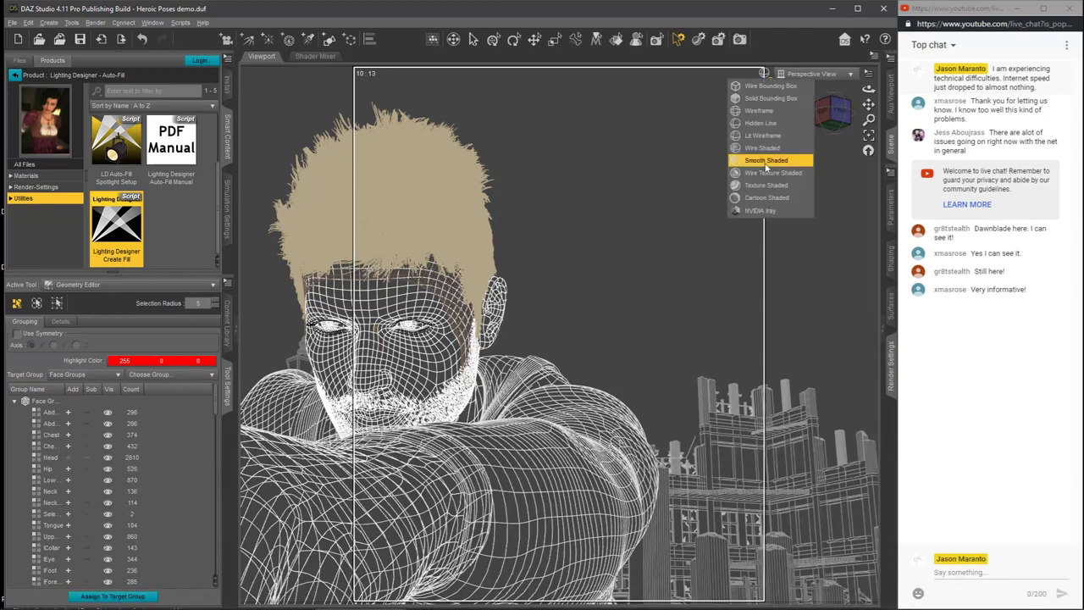
{"action": "left_click", "coordinate": [770, 184]}
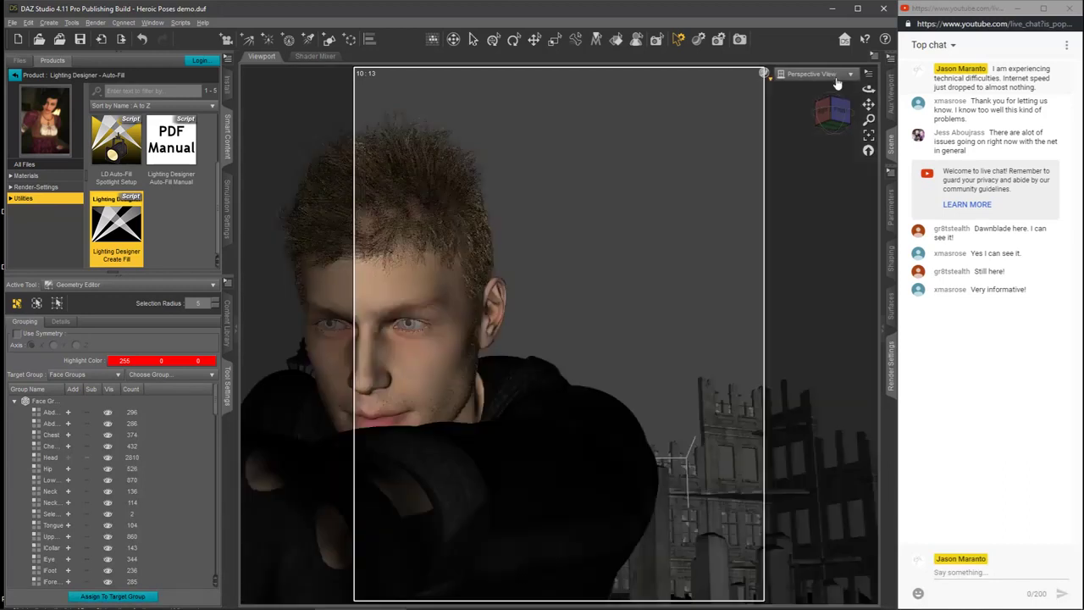
{"action": "left_click", "coordinate": [834, 76]}
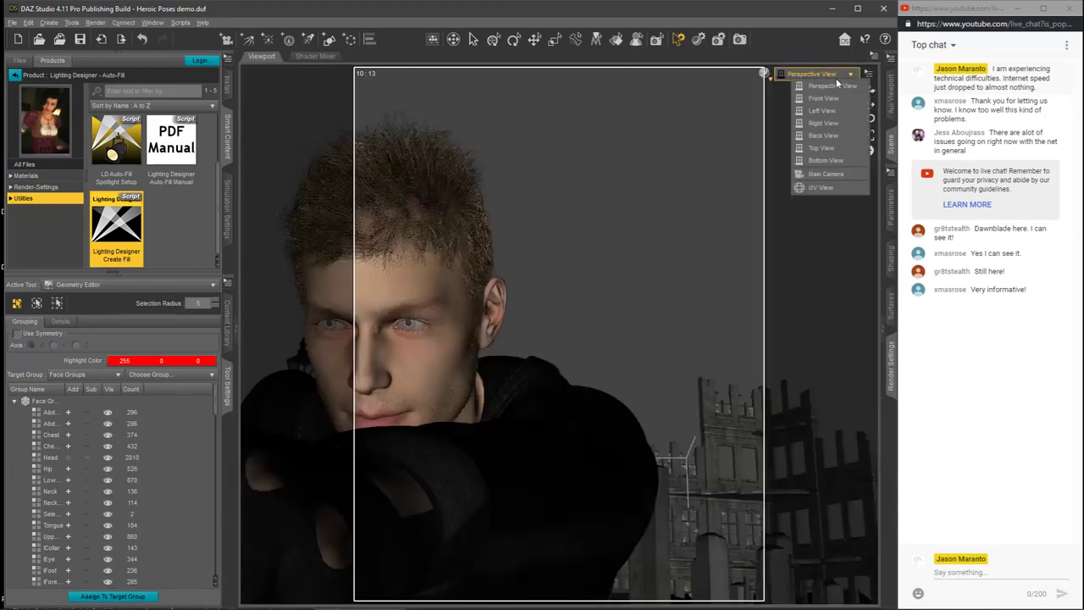
{"action": "left_click", "coordinate": [824, 172]}
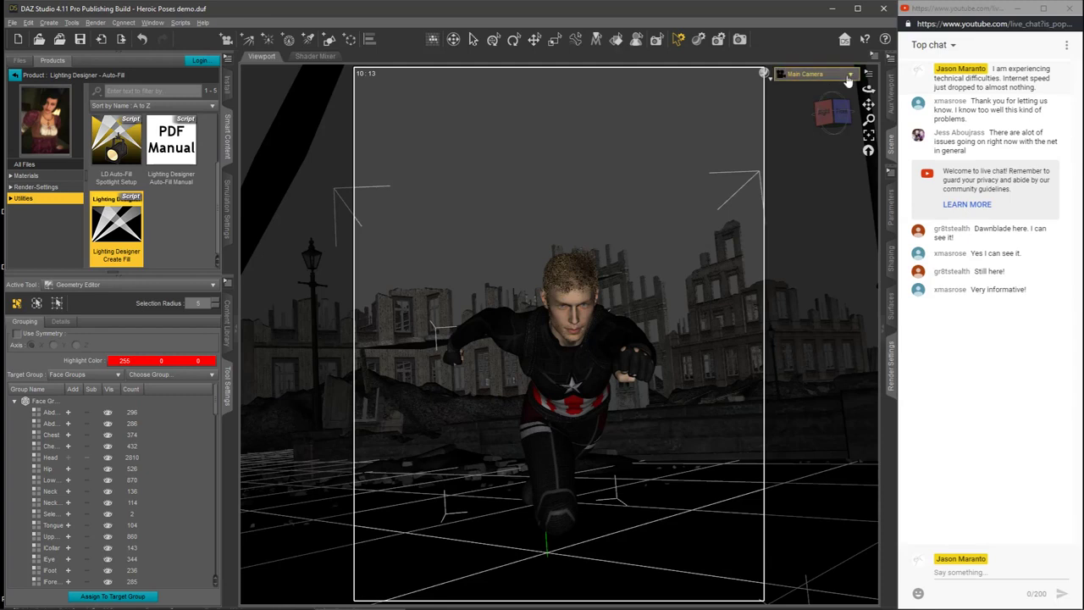
{"action": "left_click", "coordinate": [764, 75]}
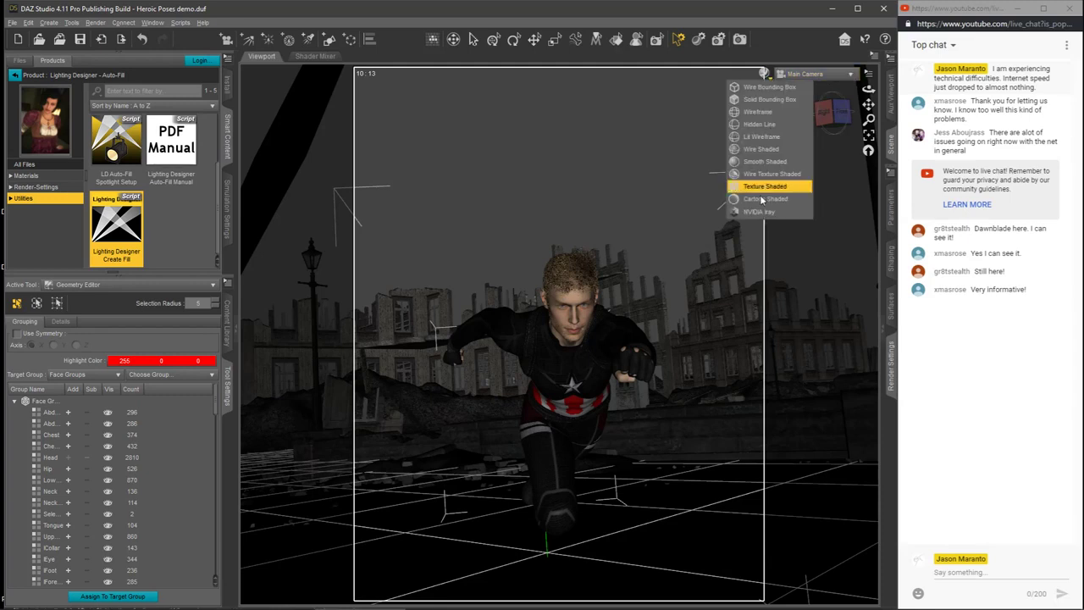
{"action": "left_click", "coordinate": [755, 213]}
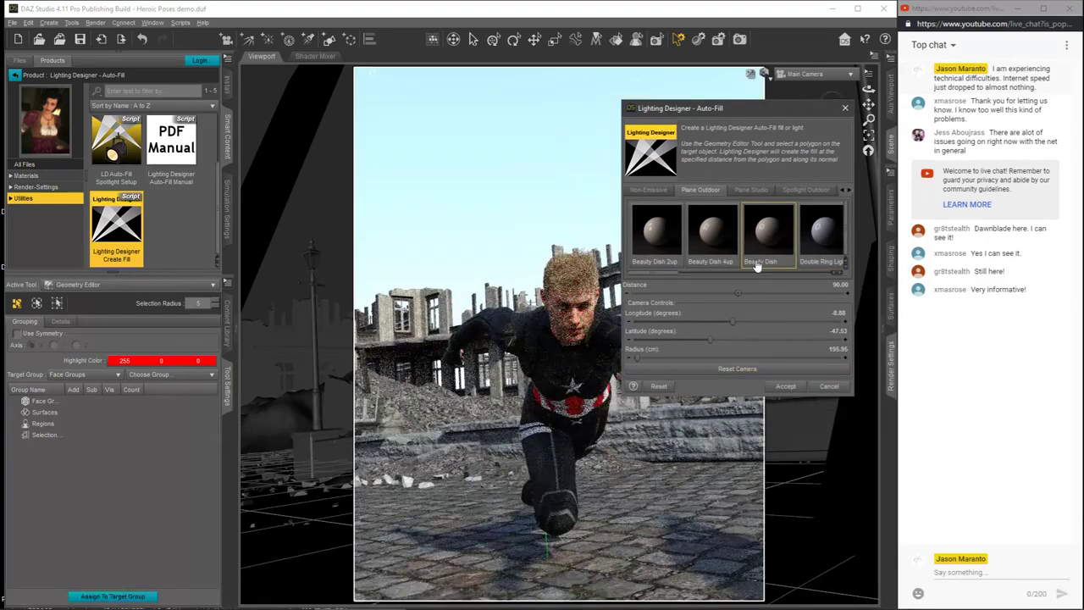
{"action": "left_click", "coordinate": [659, 386]}
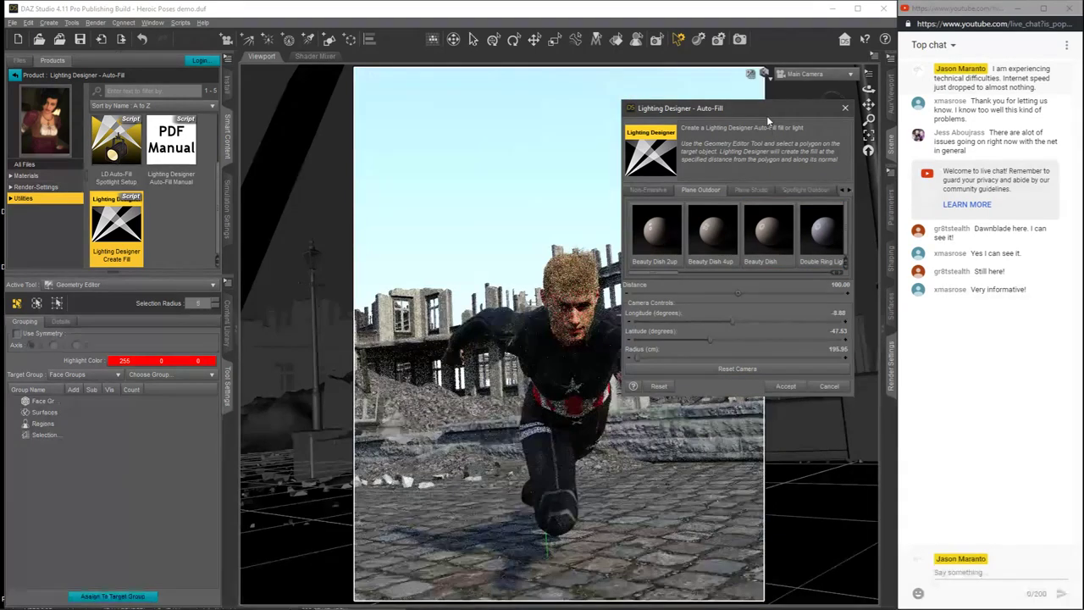
{"action": "left_click_drag", "start_coordinate": [773, 108], "coordinate": [659, 128]}
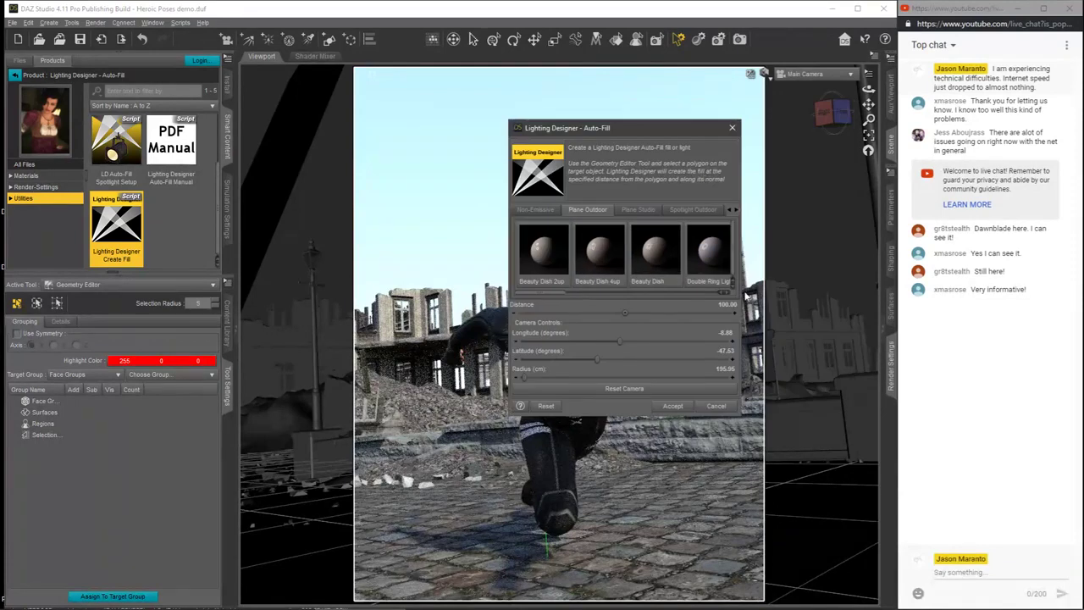
{"action": "left_click", "coordinate": [715, 405]}
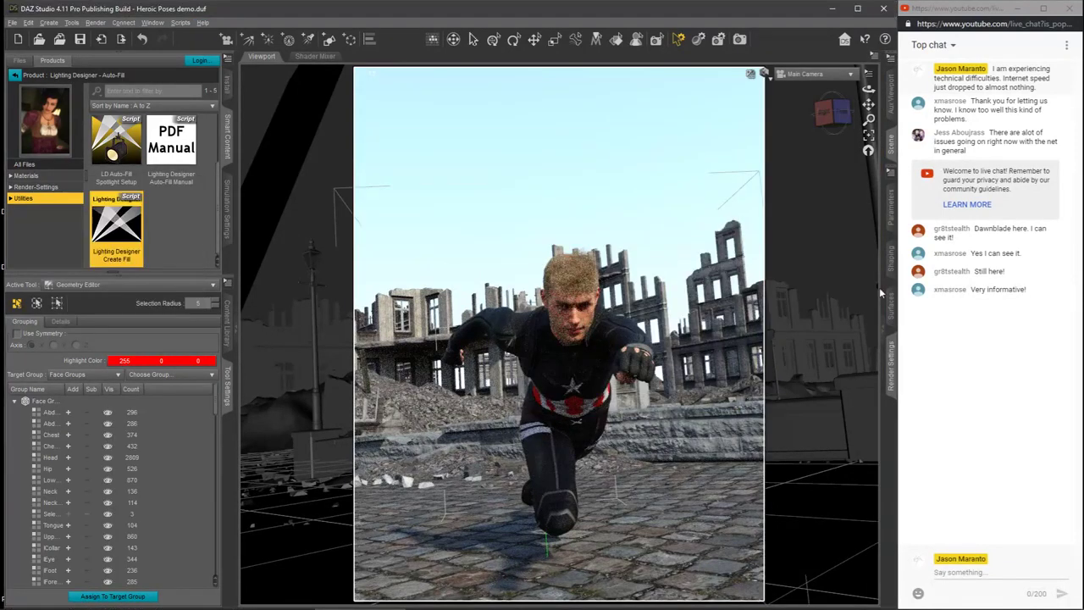
{"action": "left_click", "coordinate": [878, 308]}
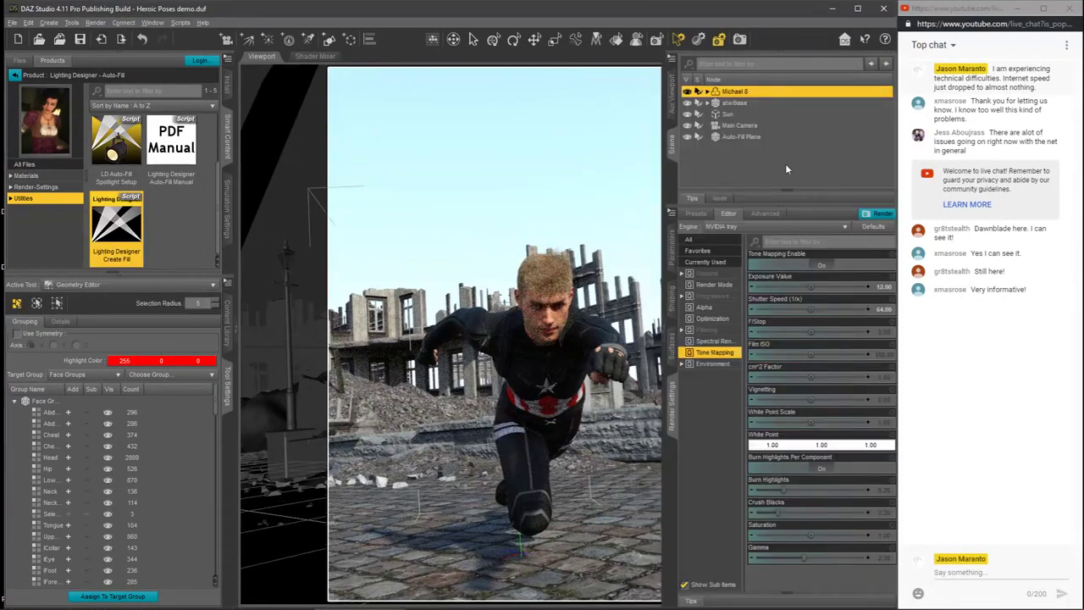
{"action": "left_click", "coordinate": [666, 331]}
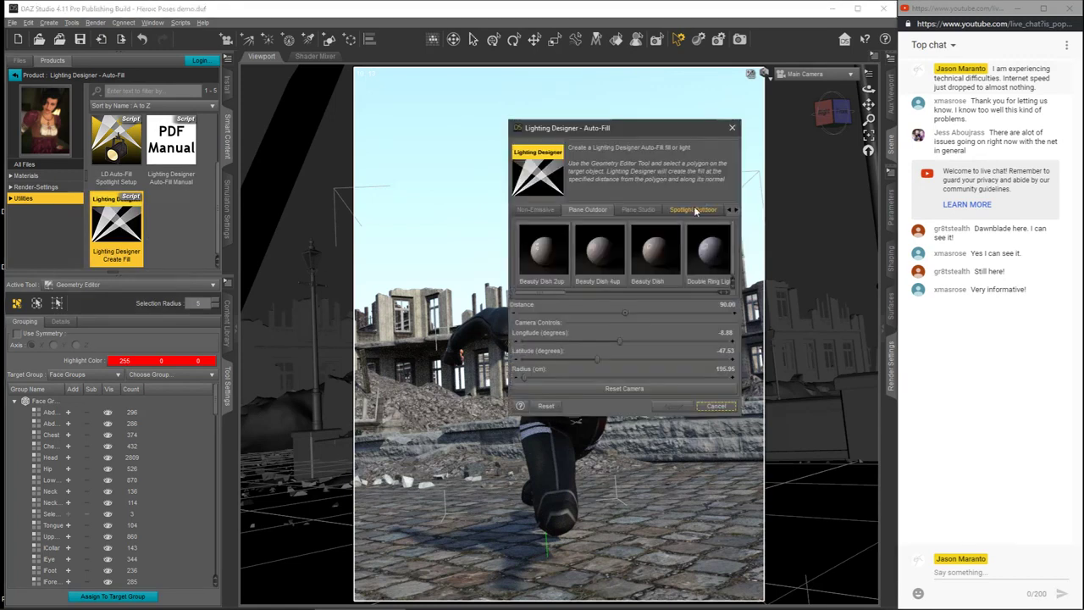
Step: Try a Double Ring Light outdoor plane fill at a distance of 90 with the Auto-Fill dialog moved off the figure, and reset it
{"action": "left_click", "coordinate": [722, 263]}
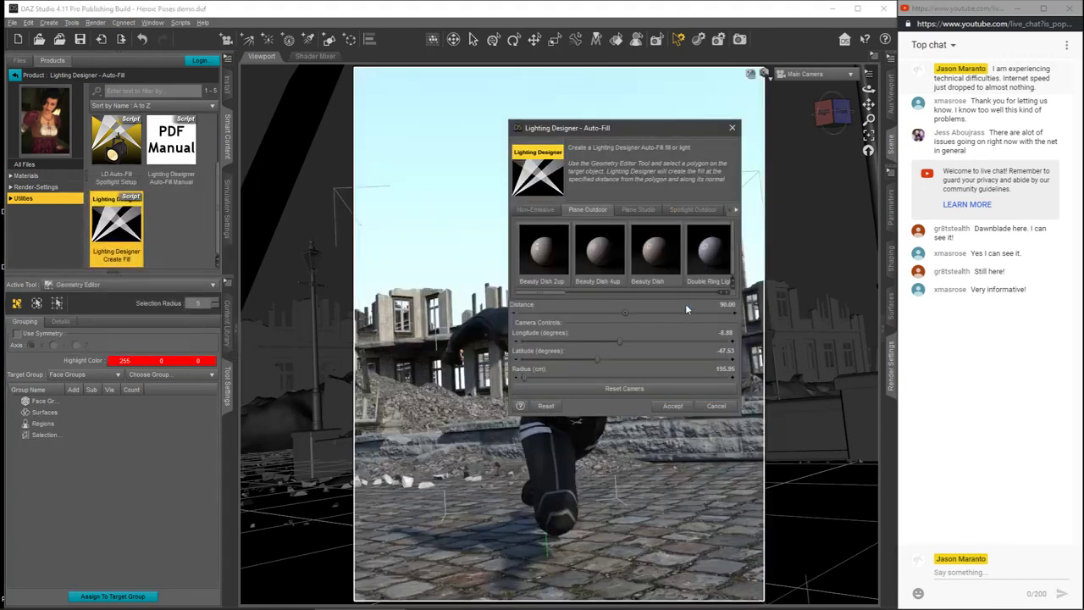
{"action": "left_click", "coordinate": [711, 254]}
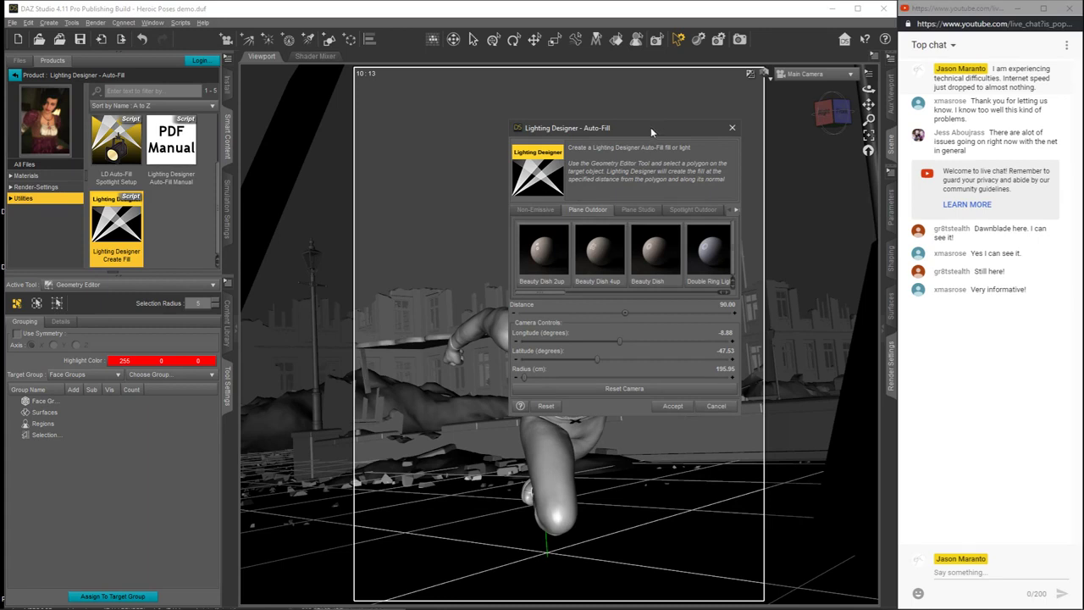
{"action": "left_click_drag", "start_coordinate": [561, 128], "coordinate": [283, 178]}
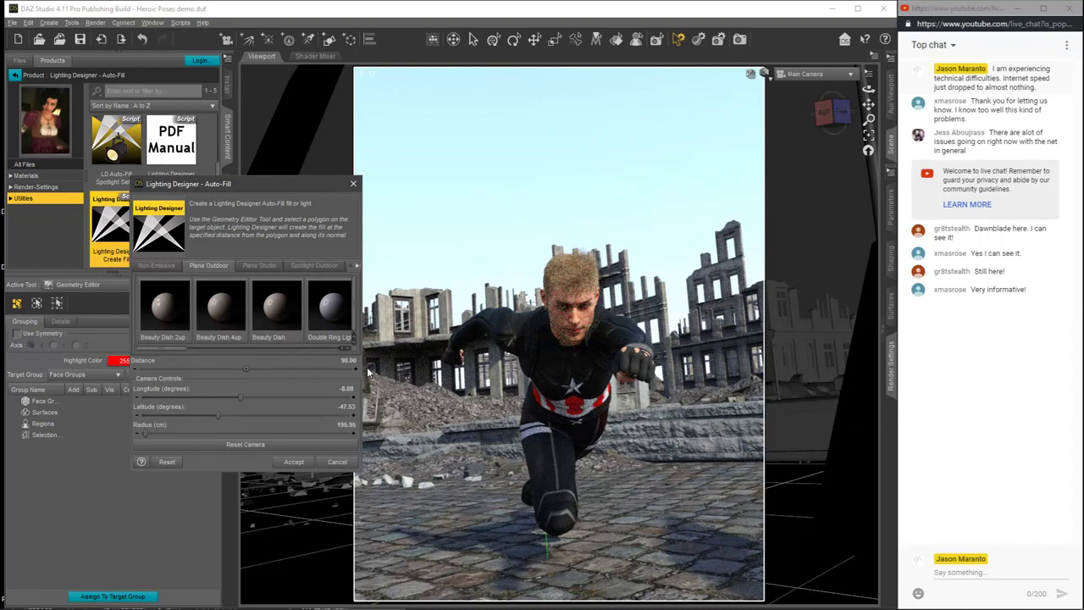
{"action": "left_click", "coordinate": [363, 333]}
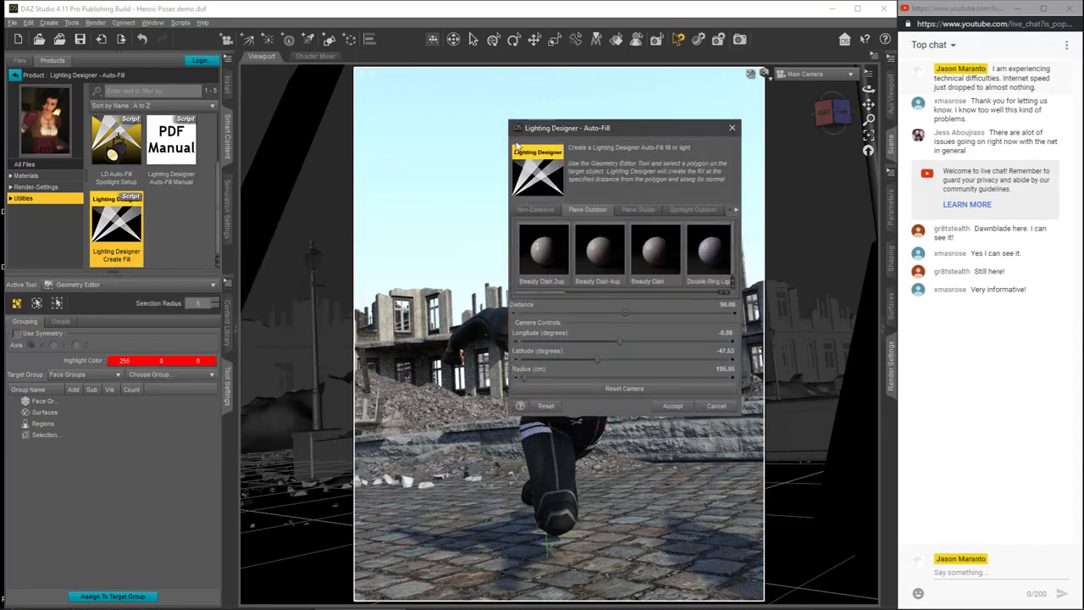
{"action": "left_click_drag", "start_coordinate": [519, 128], "coordinate": [164, 182]}
{"action": "left_click_drag", "start_coordinate": [274, 177], "coordinate": [228, 197]}
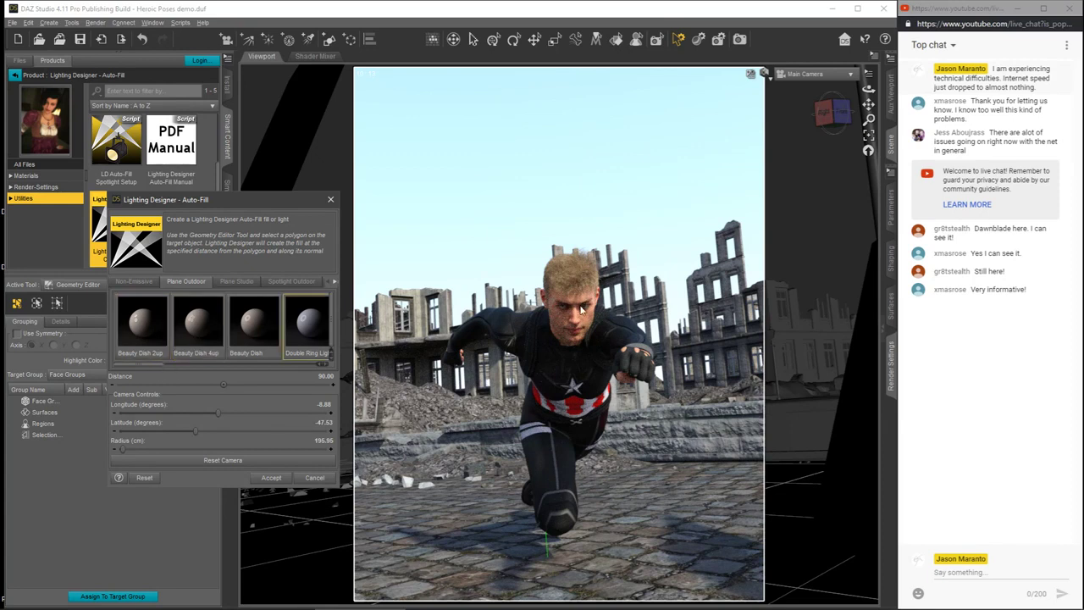
{"action": "left_click", "coordinate": [146, 479]}
Step: Go through the Ghost and Ring Light outdoor plane fills, set the distance to 50 and accept the fill
{"action": "left_click_drag", "start_coordinate": [159, 369], "coordinate": [202, 369]}
{"action": "left_click", "coordinate": [186, 335]}
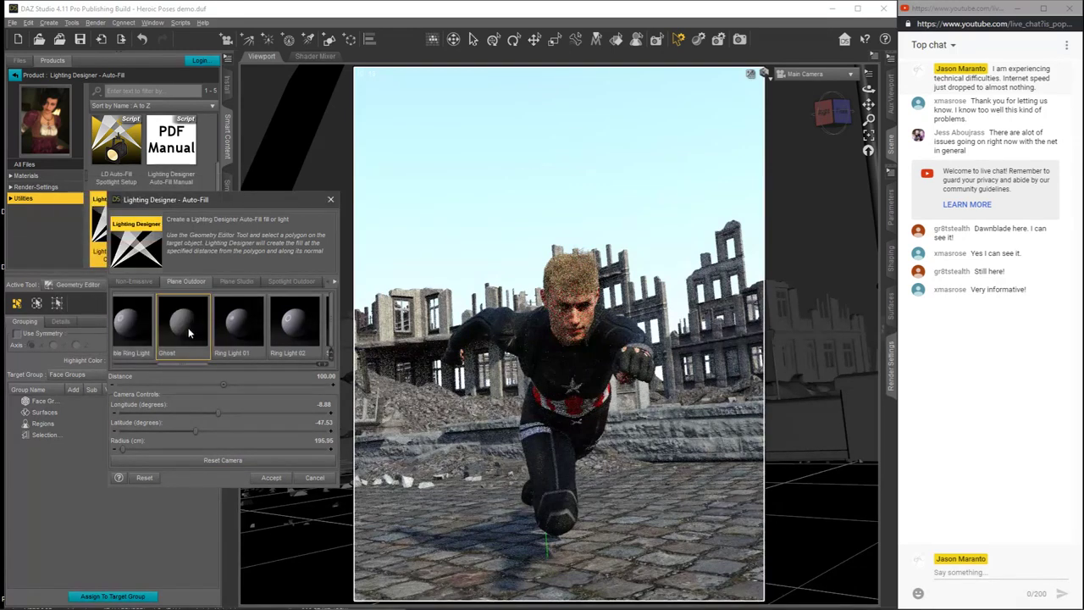
{"action": "left_click", "coordinate": [249, 325]}
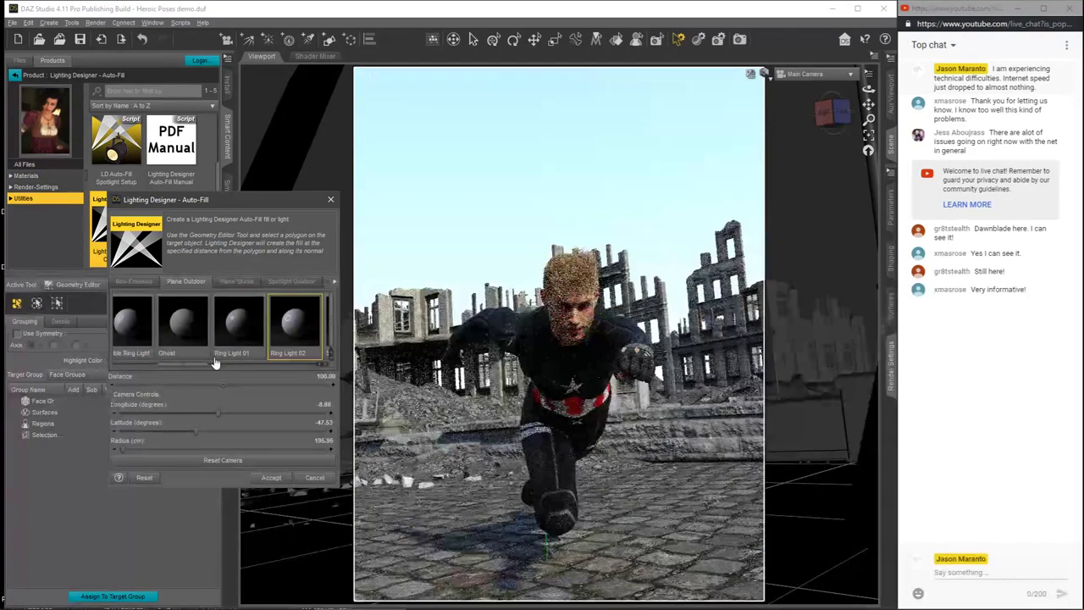
{"action": "left_click", "coordinate": [324, 377]}
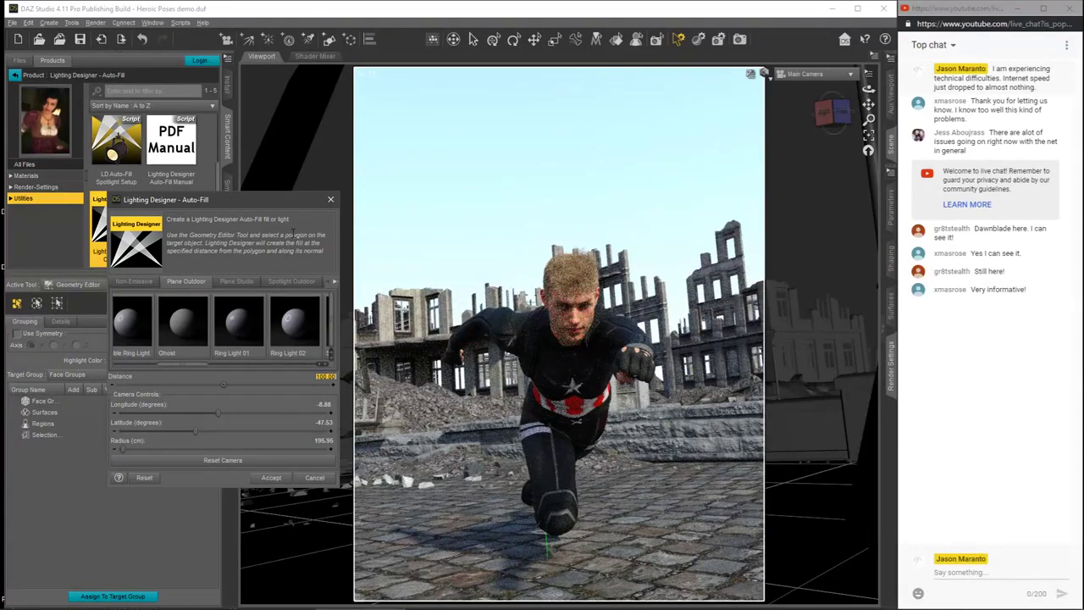
{"action": "key", "text": "BackSpace"}
{"action": "key", "text": "Return"}
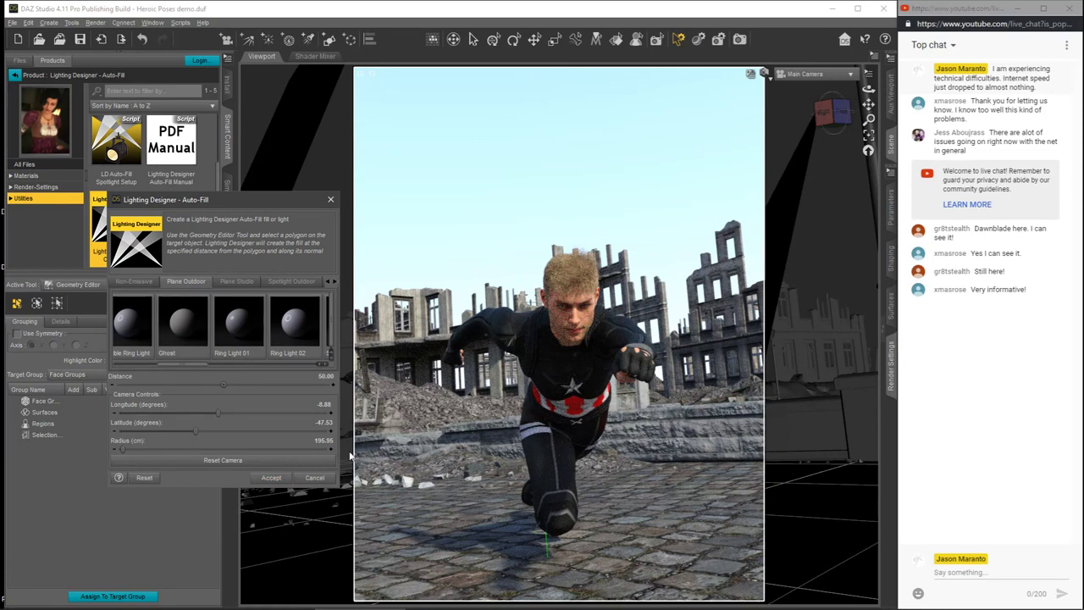
{"action": "left_click", "coordinate": [271, 477]}
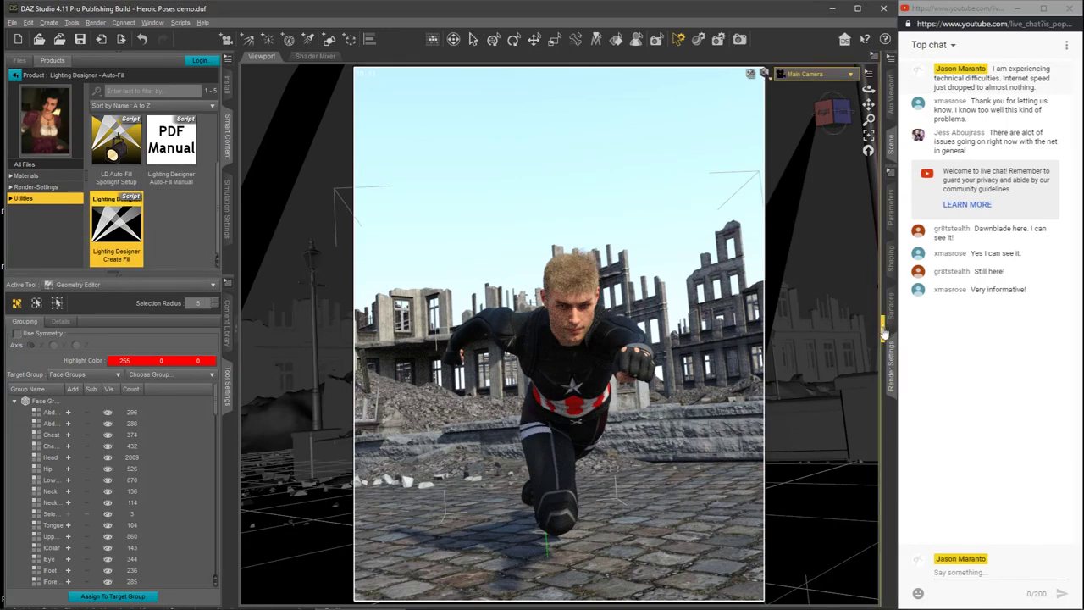
Step: Select Auto-Fill Plane (2) in the scene and show its surface properties, with the content and tool settings panes collapsed
{"action": "left_click", "coordinate": [883, 332]}
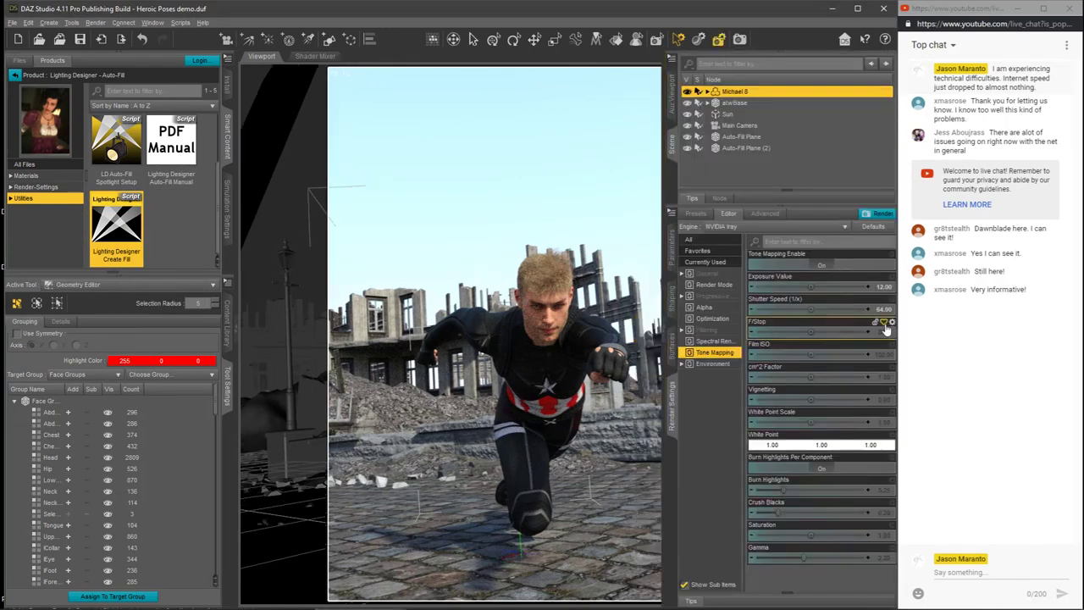
{"action": "left_click", "coordinate": [740, 149]}
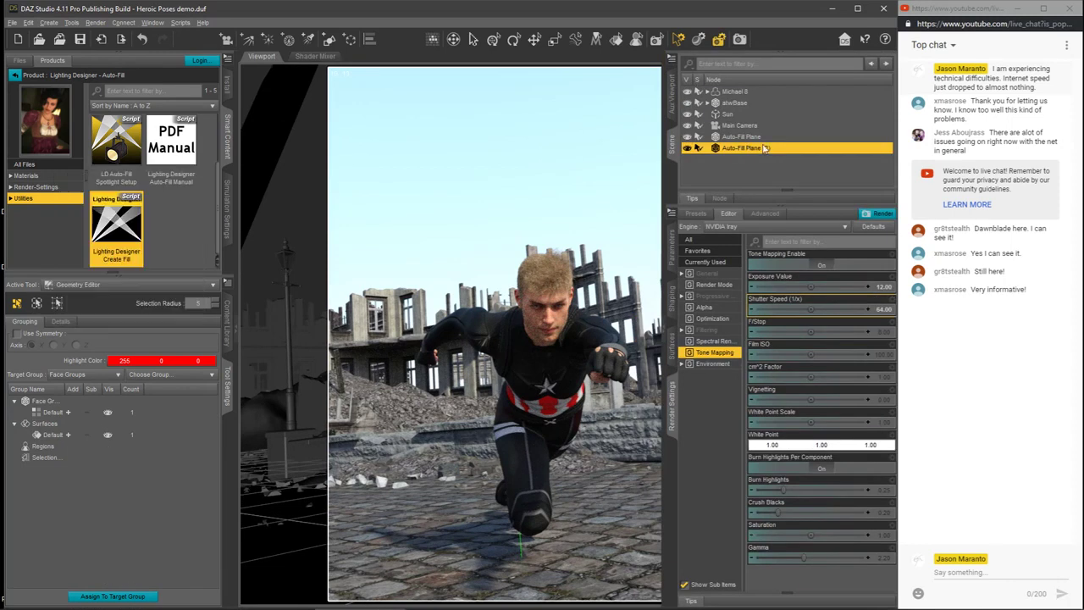
{"action": "left_click", "coordinate": [233, 328]}
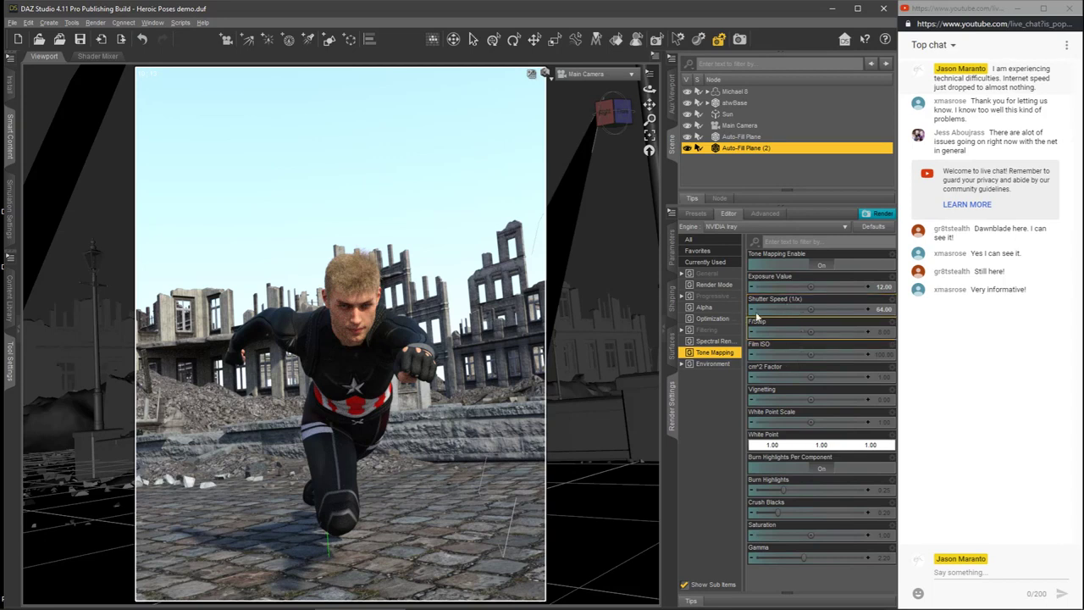
{"action": "left_click", "coordinate": [671, 340]}
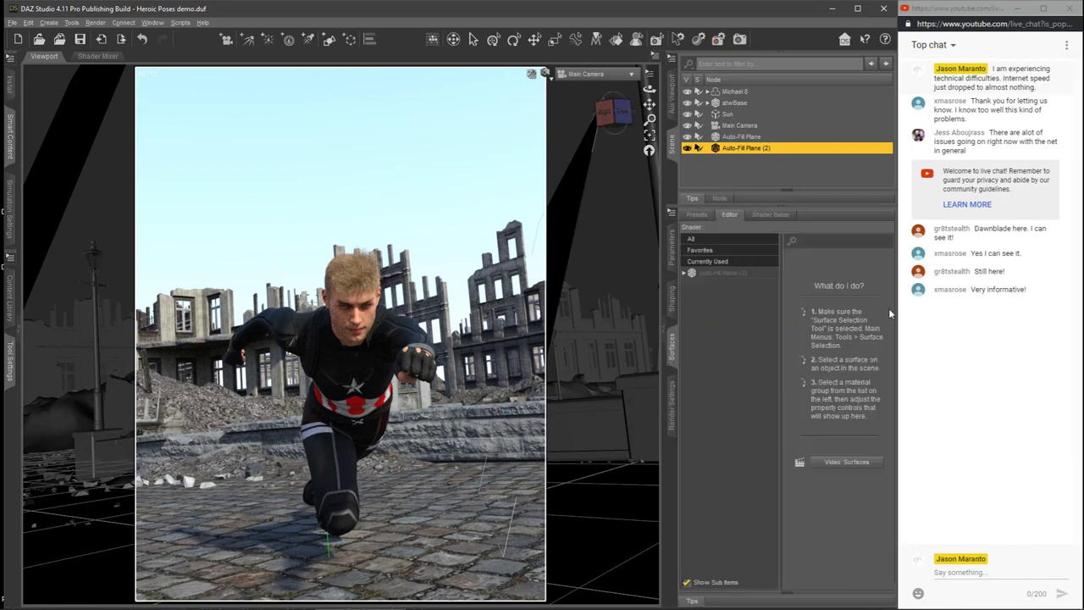
{"action": "left_click", "coordinate": [723, 274]}
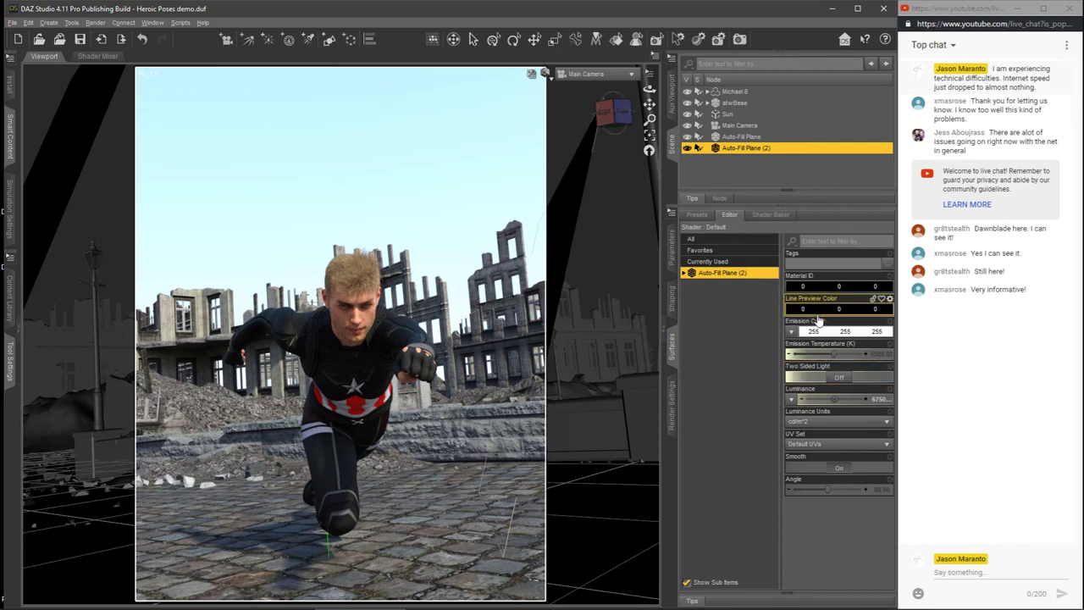
Step: Set the emission temperature of Auto-Fill Plane (2) to 3000 K
{"action": "left_click", "coordinate": [876, 354]}
{"action": "key", "text": "BackSpace"}
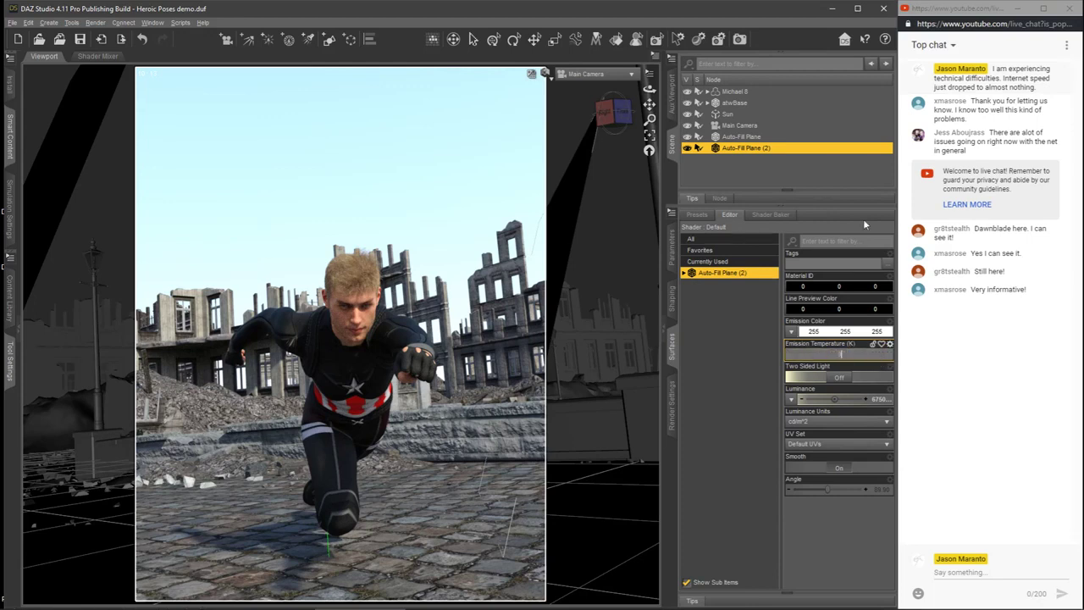
{"action": "type", "text": "3000"}
{"action": "key", "text": "Return"}
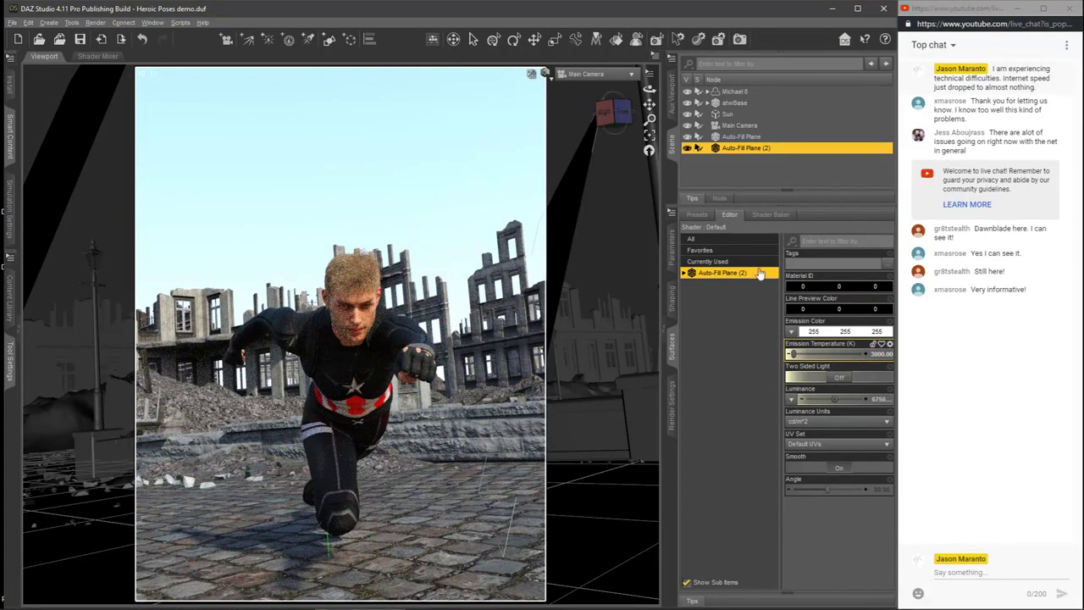
Step: Lower the luminance of Auto-Fill Plane (2) to 60000 cd/m^2 and set its emission temperature to 3500 K
{"action": "left_click", "coordinate": [864, 398]}
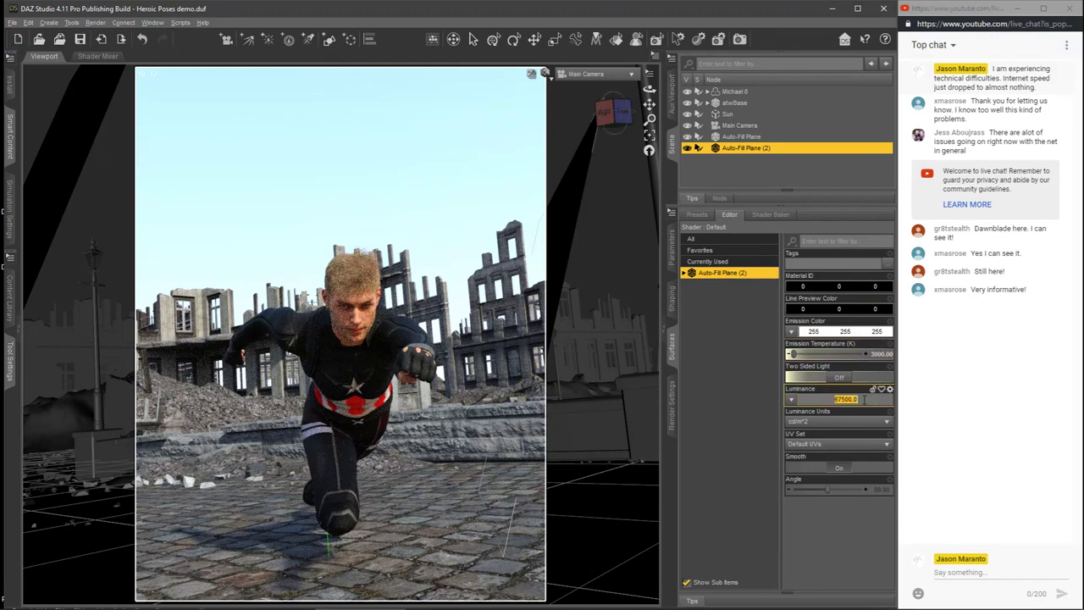
{"action": "left_click_drag", "start_coordinate": [841, 399], "coordinate": [833, 399]}
{"action": "type", "text": "500"}
{"action": "key", "text": "Return"}
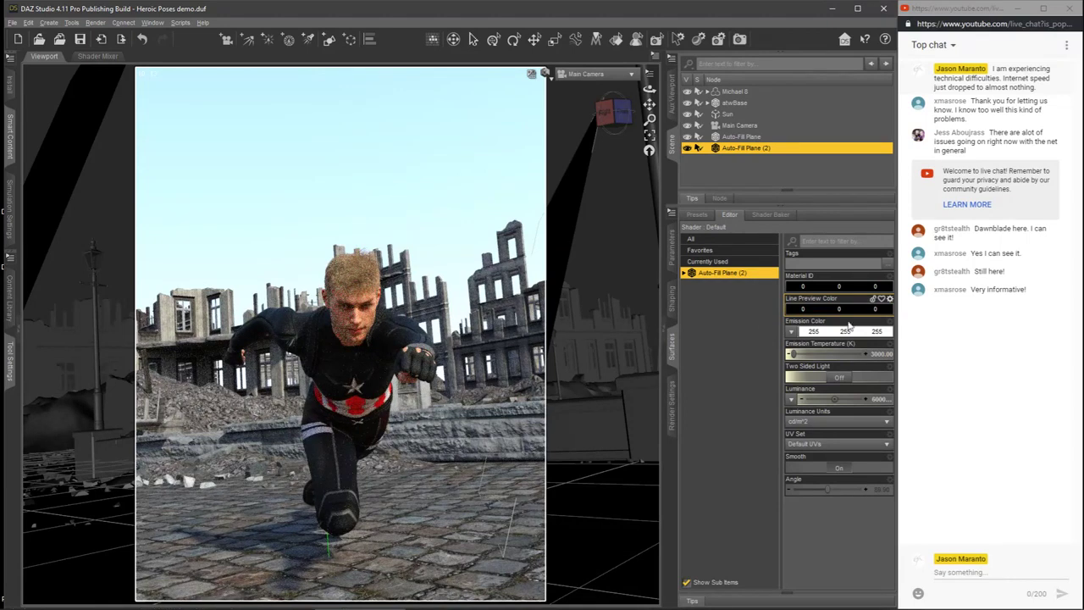
{"action": "left_click", "coordinate": [881, 356]}
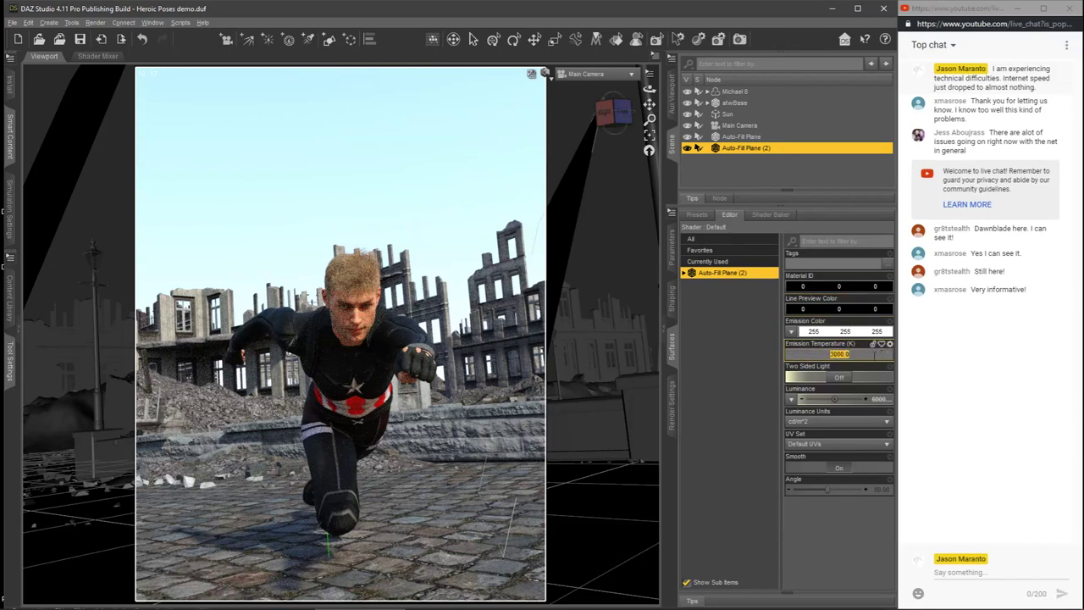
{"action": "type", "text": "3500"}
{"action": "key", "text": "Return"}
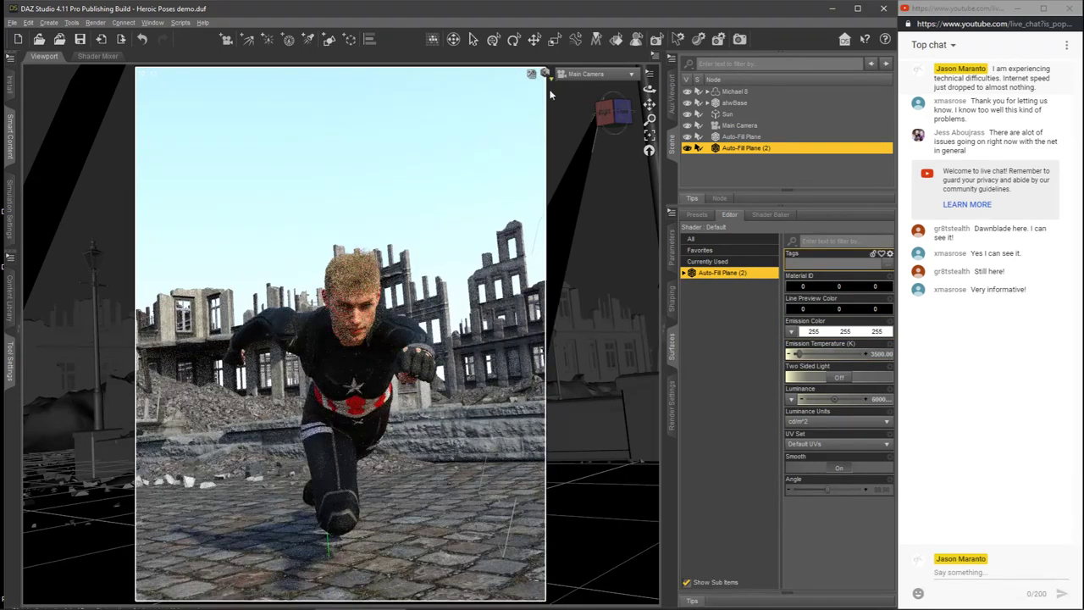
Step: Switch the Main Camera viewport to Texture Shaded and bring up the render settings
{"action": "left_click", "coordinate": [548, 87]}
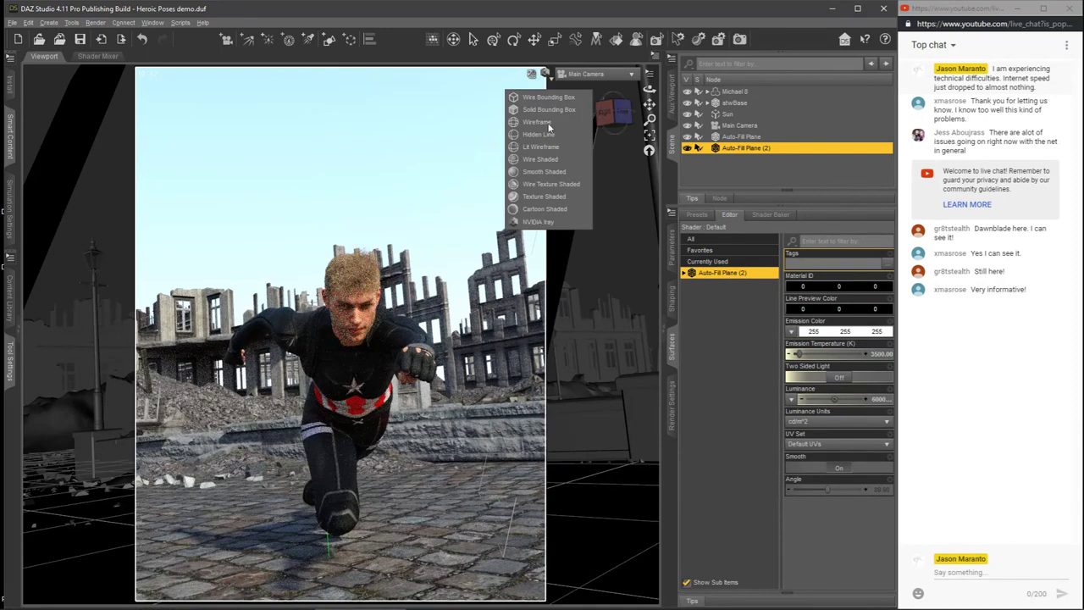
{"action": "left_click", "coordinate": [542, 197]}
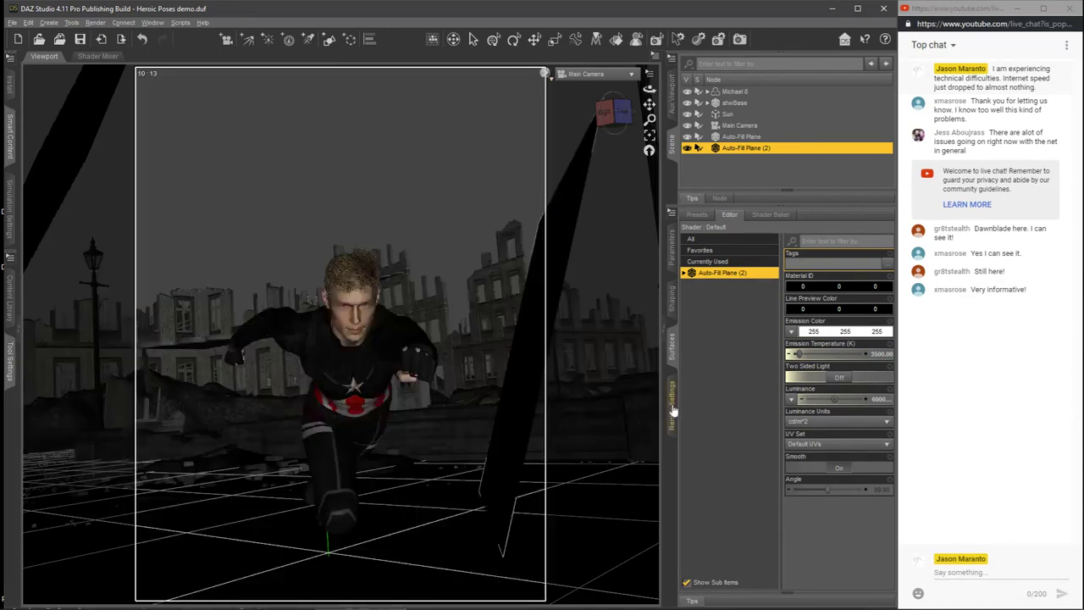
{"action": "left_click", "coordinate": [671, 410]}
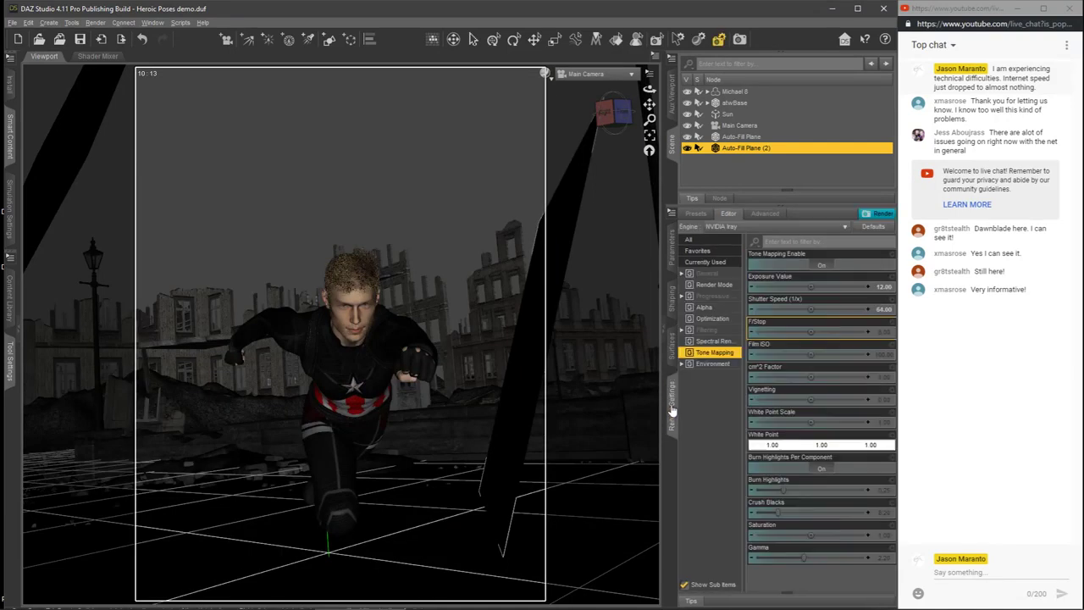
Step: Render the Main Camera view, examine the figure's fill lighting as the image refines, and stop the render early
{"action": "left_click", "coordinate": [882, 215]}
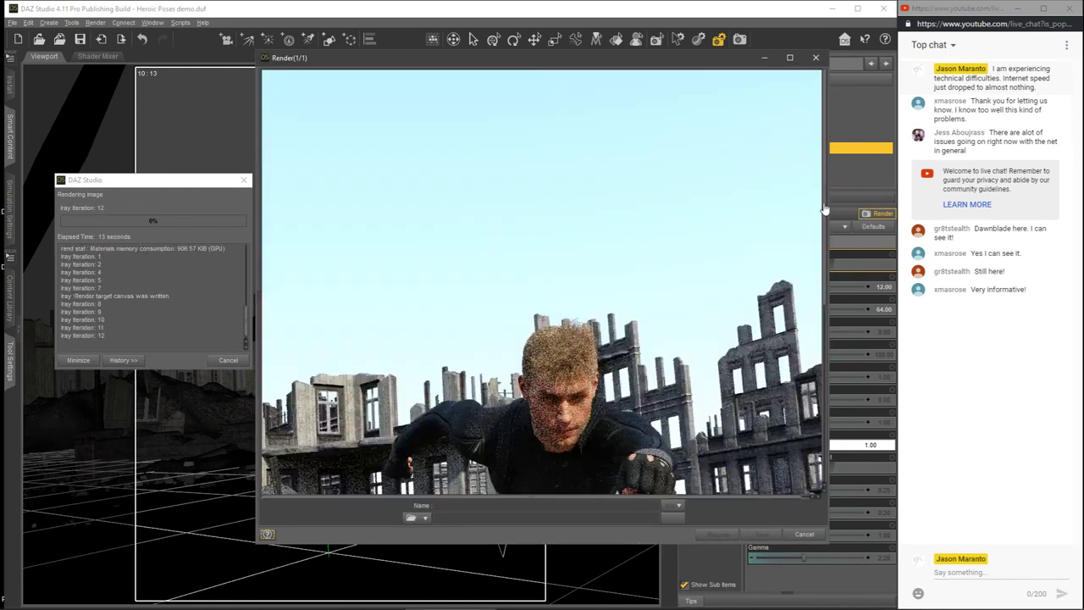
{"action": "left_click_drag", "start_coordinate": [826, 209], "coordinate": [836, 286]}
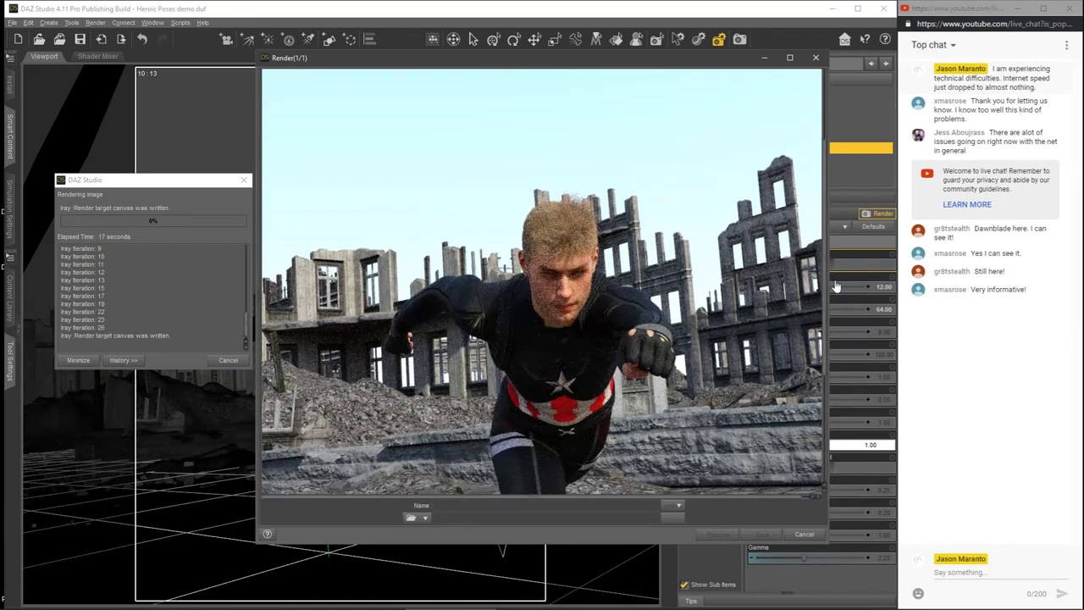
{"action": "left_click_drag", "start_coordinate": [837, 288], "coordinate": [840, 297]}
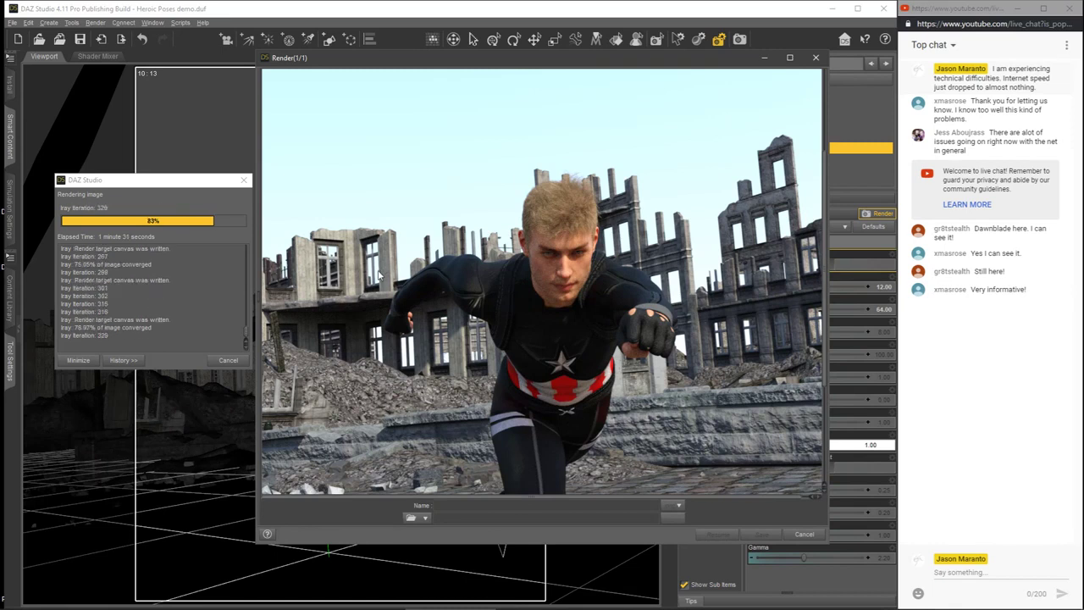
{"action": "left_click", "coordinate": [232, 365]}
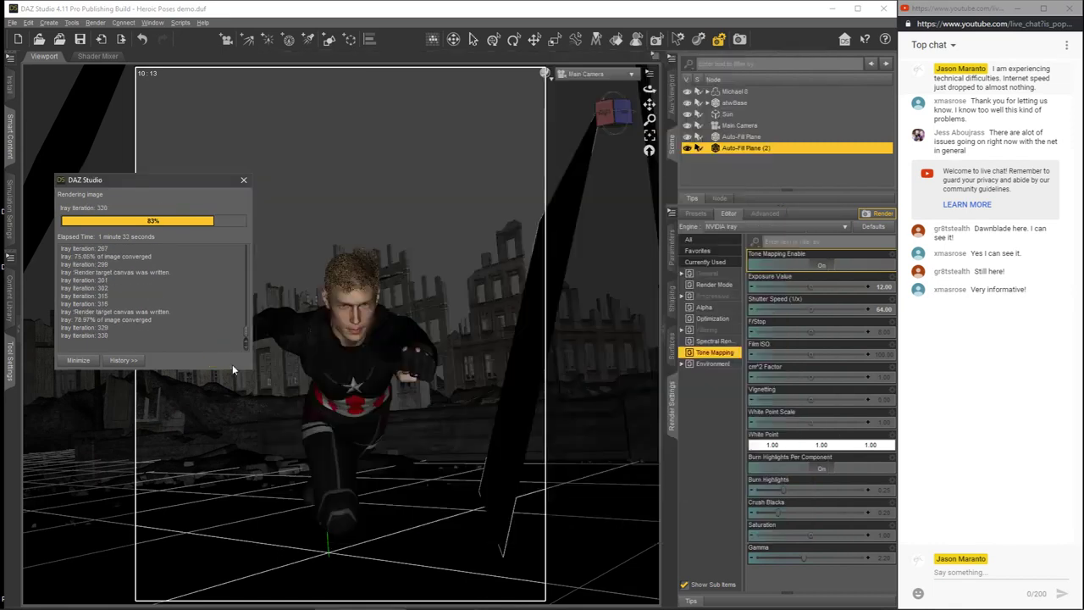
Step: Compare the new render side by side with the earlier one, discard the new render and minimize the earlier one
{"action": "mouse_move", "coordinate": [164, 604]}
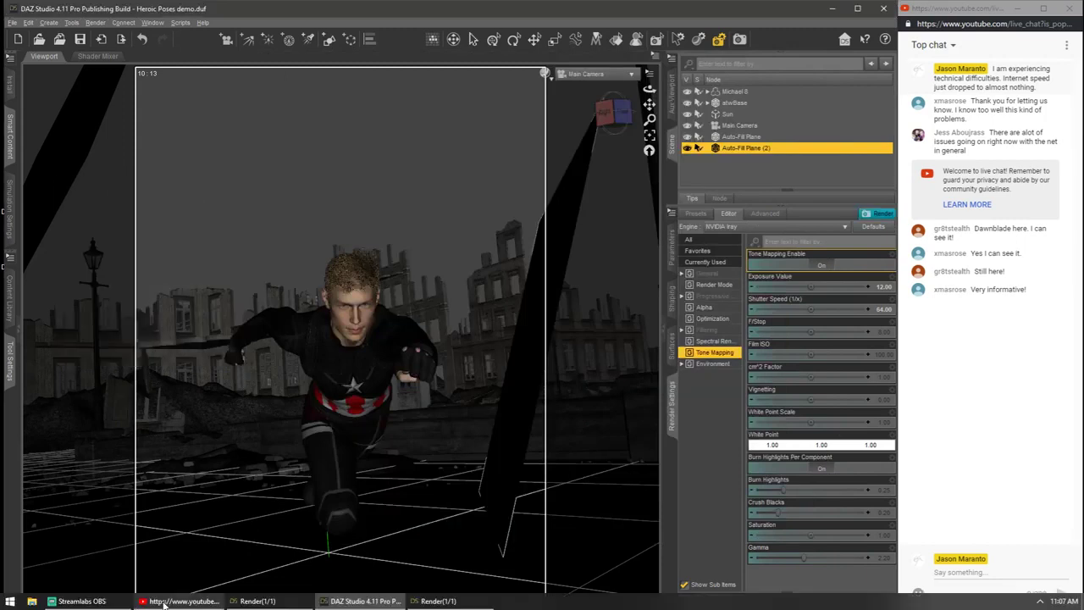
{"action": "left_click", "coordinate": [261, 601]}
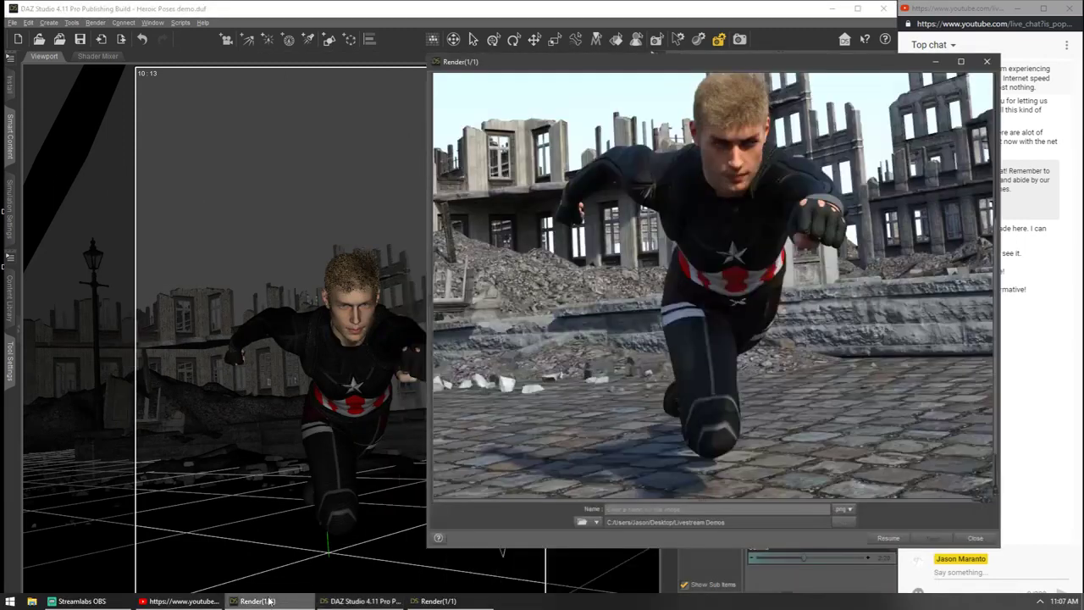
{"action": "left_click", "coordinate": [451, 601]}
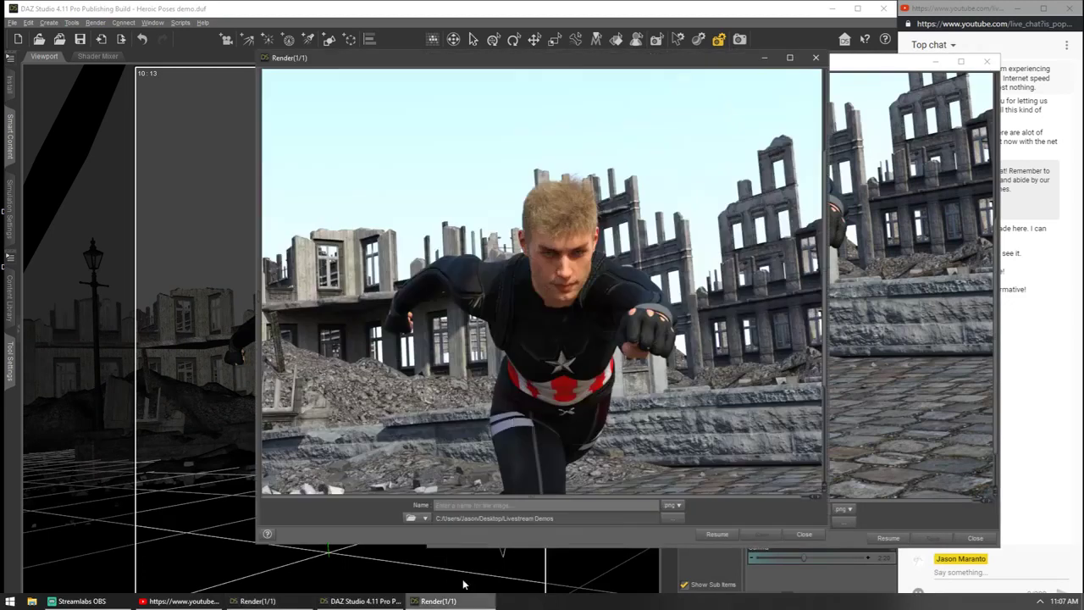
{"action": "left_click_drag", "start_coordinate": [572, 65], "coordinate": [313, 44]}
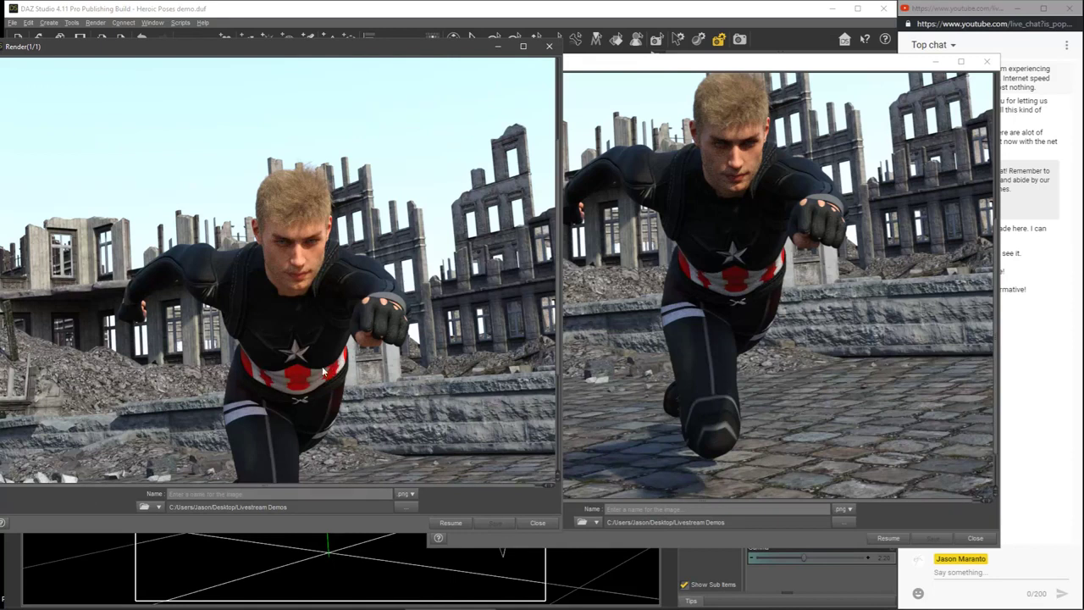
{"action": "left_click", "coordinate": [550, 49]}
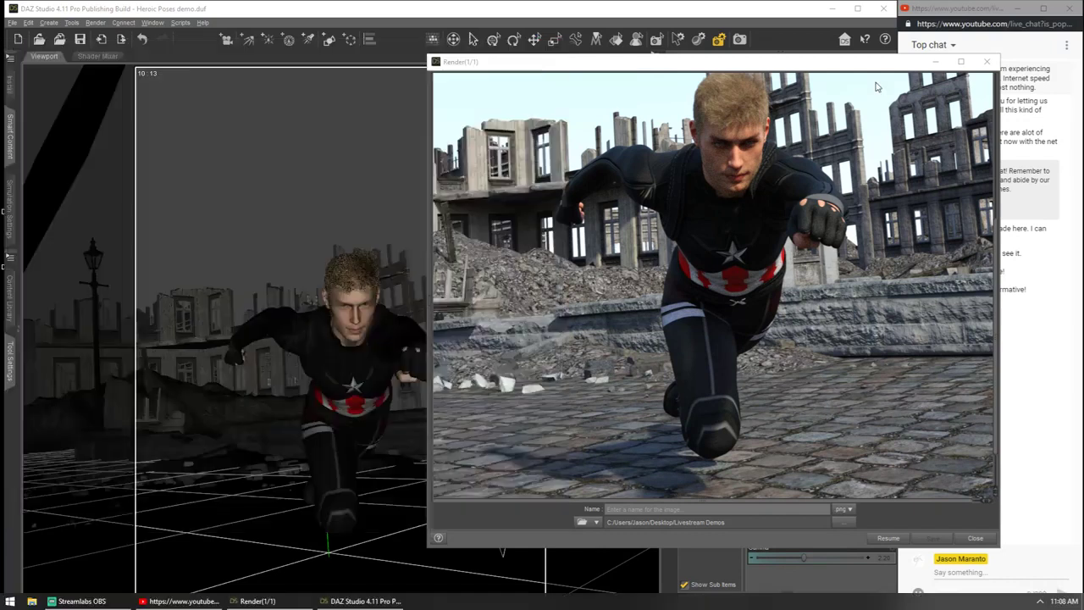
{"action": "left_click", "coordinate": [934, 61]}
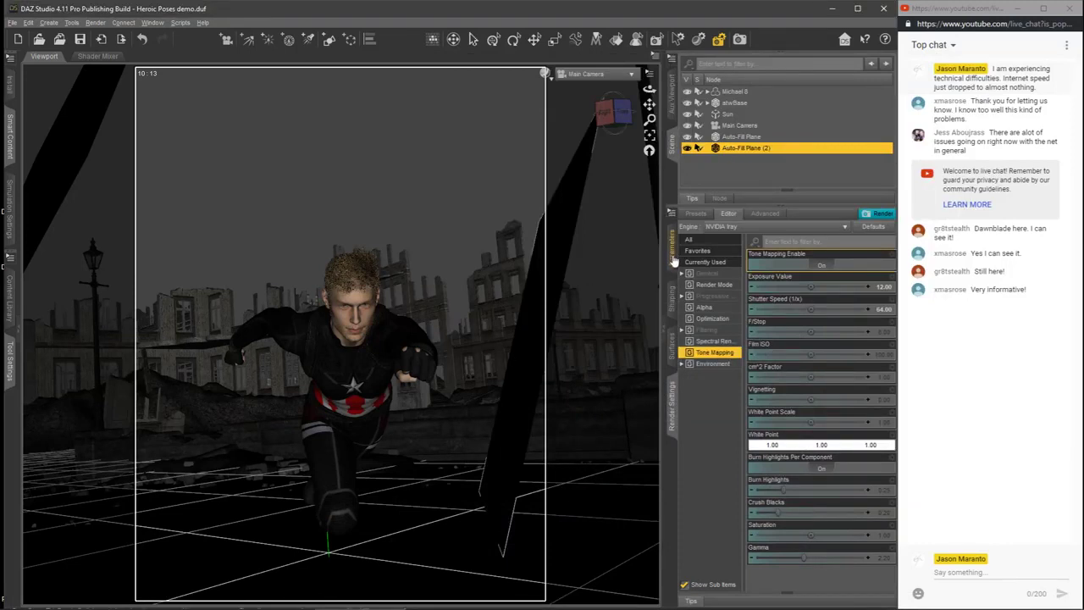
Step: Scale Auto-Fill Plane (2) down to 50%
{"action": "left_click", "coordinate": [673, 347]}
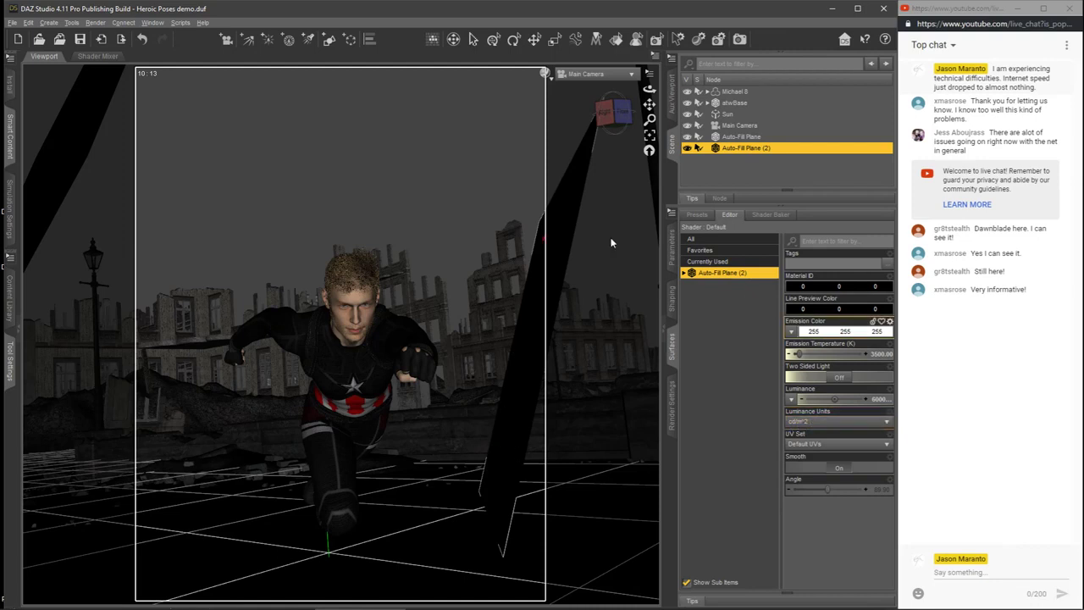
{"action": "left_click", "coordinate": [673, 243]}
{"action": "left_click", "coordinate": [881, 380]}
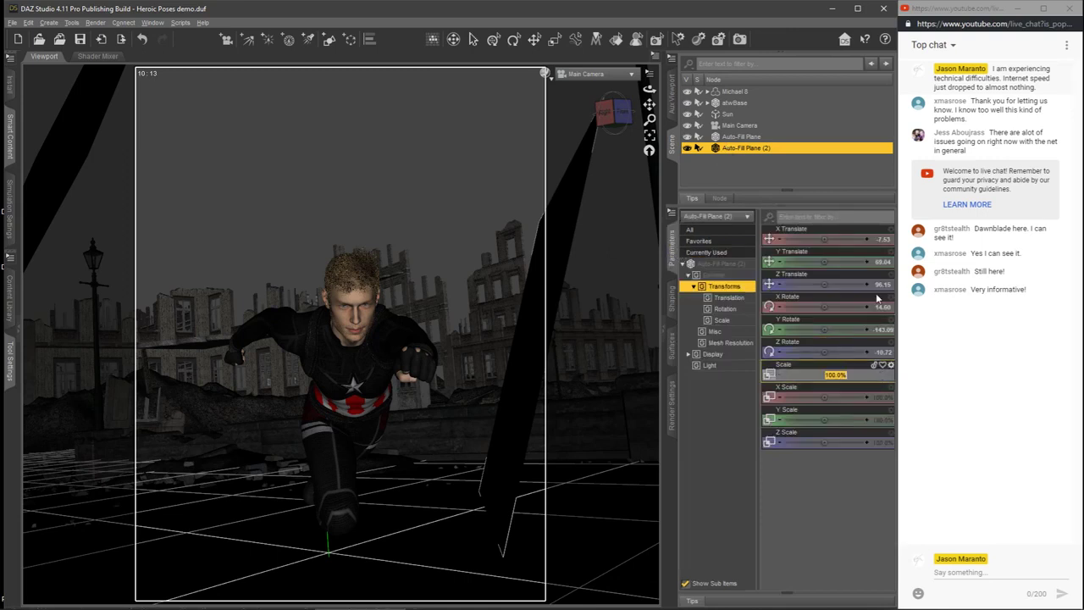
{"action": "type", "text": "50"}
{"action": "key", "text": "Return"}
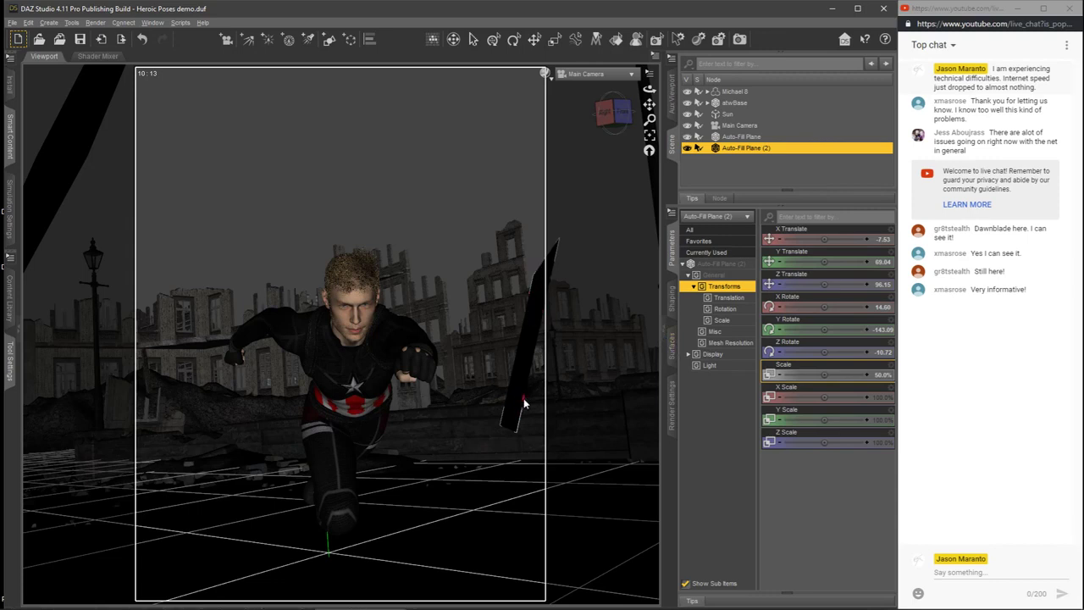
Step: Adjust the surface luminance of the scaled-down Auto-Fill Plane (2), keeping the units in cd/m^2
{"action": "left_click", "coordinate": [673, 349]}
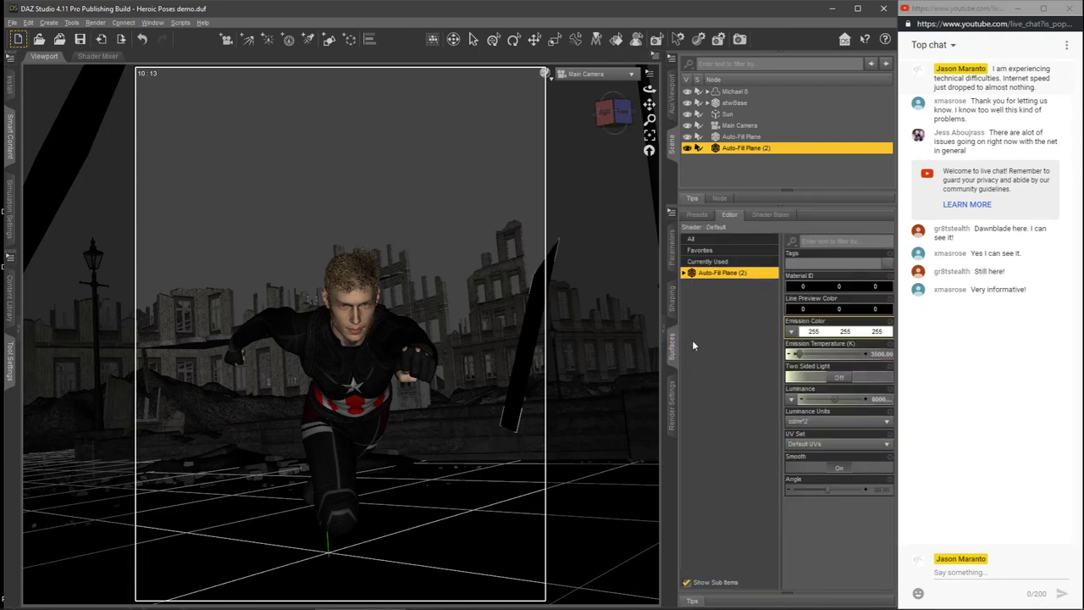
{"action": "left_click", "coordinate": [877, 399]}
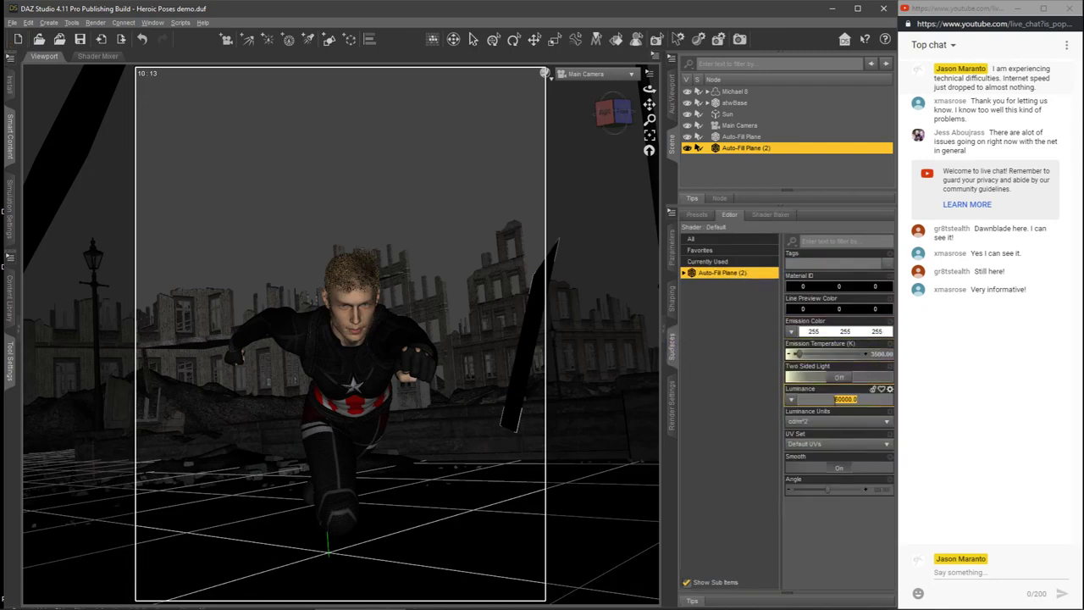
{"action": "left_click_drag", "start_coordinate": [838, 399], "coordinate": [830, 410]}
{"action": "key", "text": "Return"}
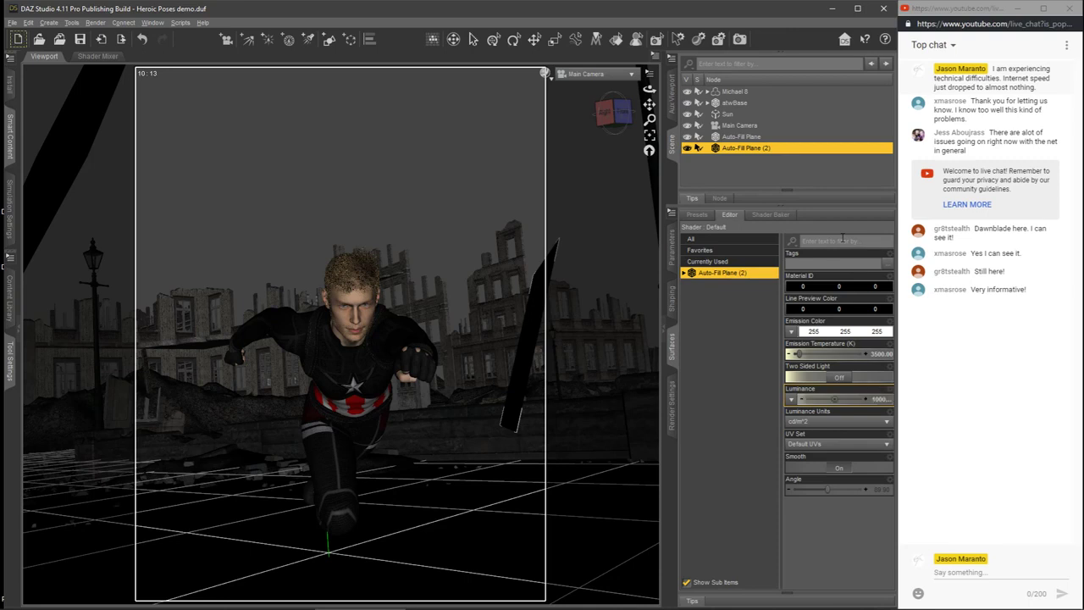
Step: Render the scene again with the smaller fill plane, inspect the figure during rendering, and stop the render early
{"action": "left_click", "coordinate": [672, 404]}
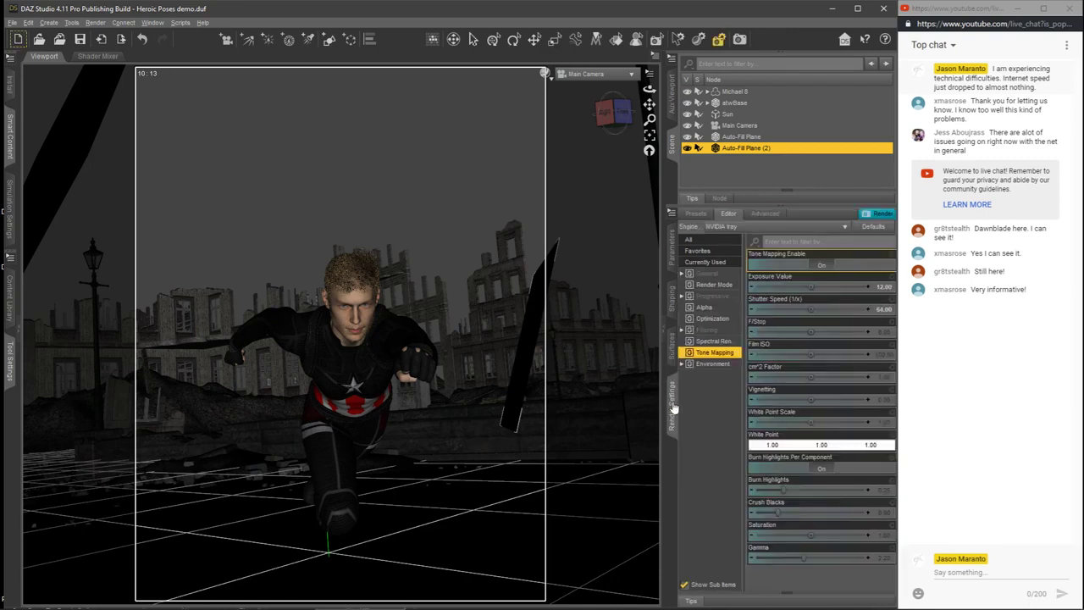
{"action": "left_click", "coordinate": [877, 214]}
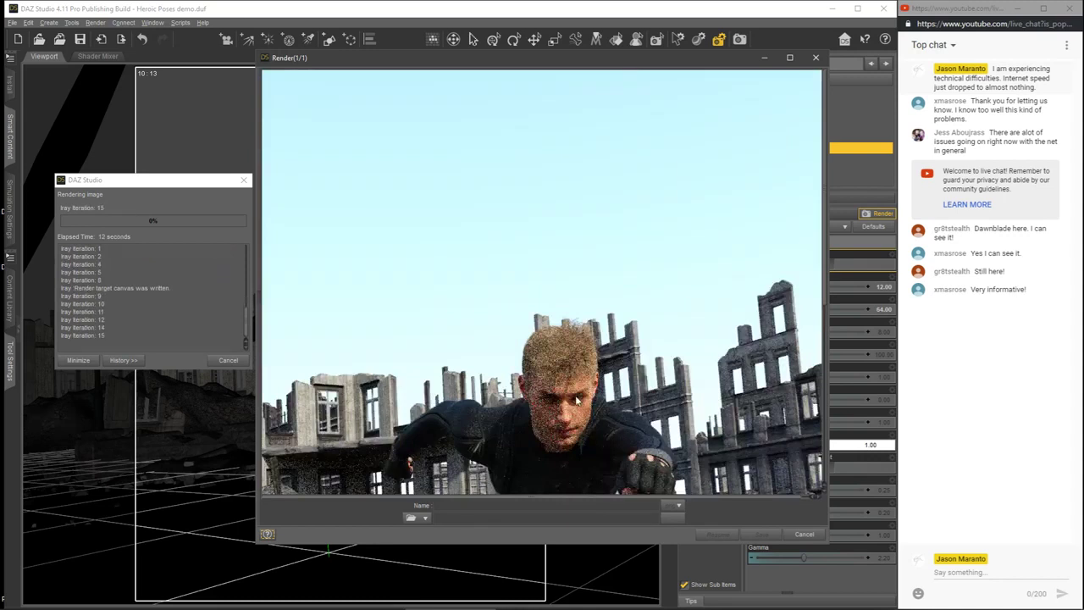
{"action": "left_click_drag", "start_coordinate": [824, 218], "coordinate": [836, 304]}
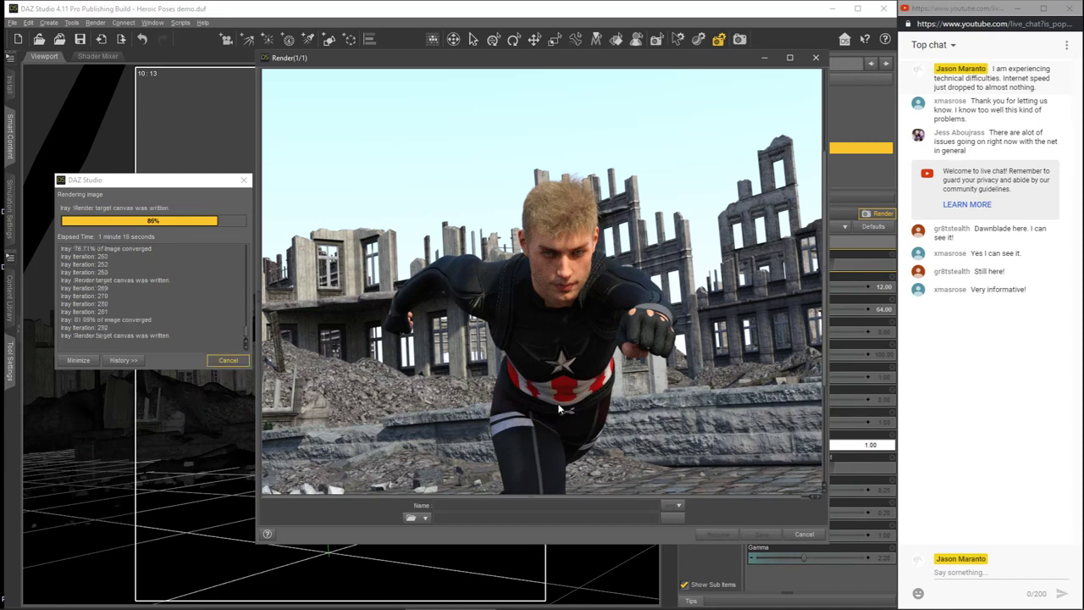
{"action": "left_click", "coordinate": [237, 363]}
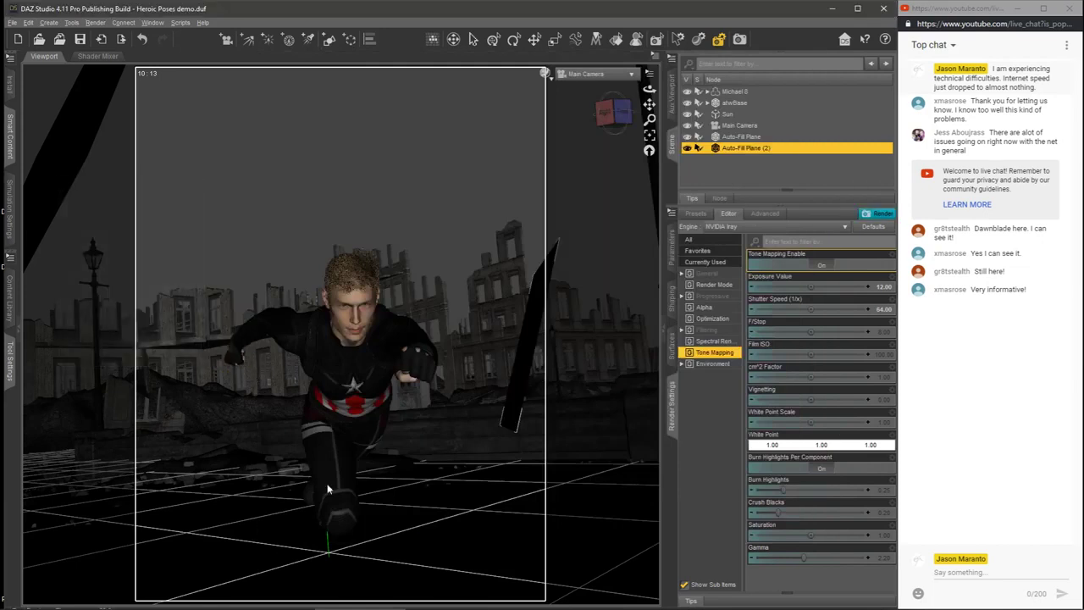
Step: Place the smaller-plane render beside the earlier render and align both views on the figure to compare shadows
{"action": "left_click", "coordinate": [256, 600]}
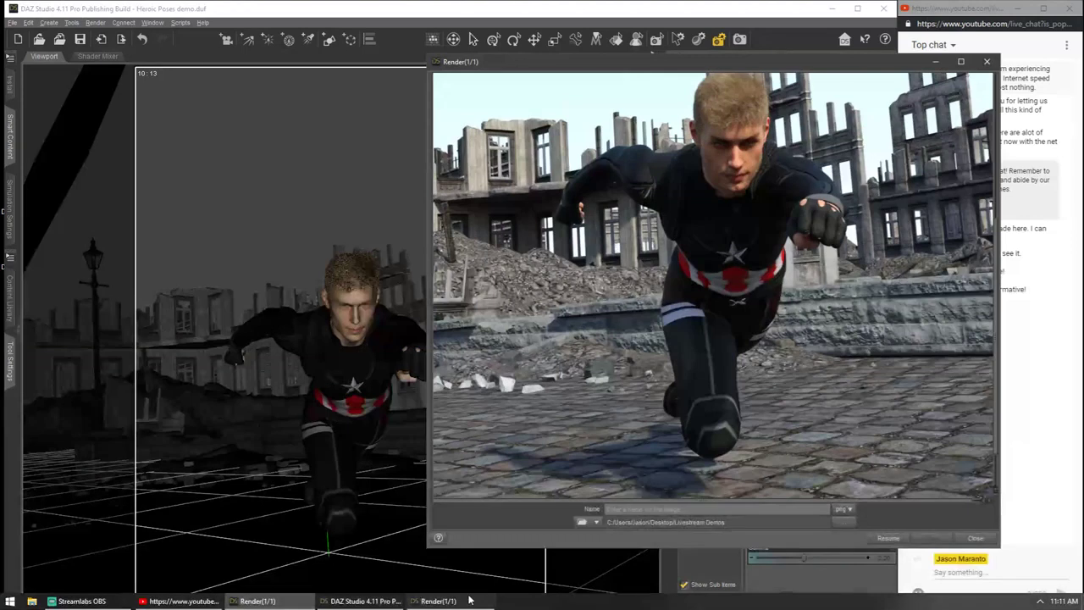
{"action": "left_click", "coordinate": [466, 600]}
{"action": "left_click_drag", "start_coordinate": [600, 66], "coordinate": [337, 63]}
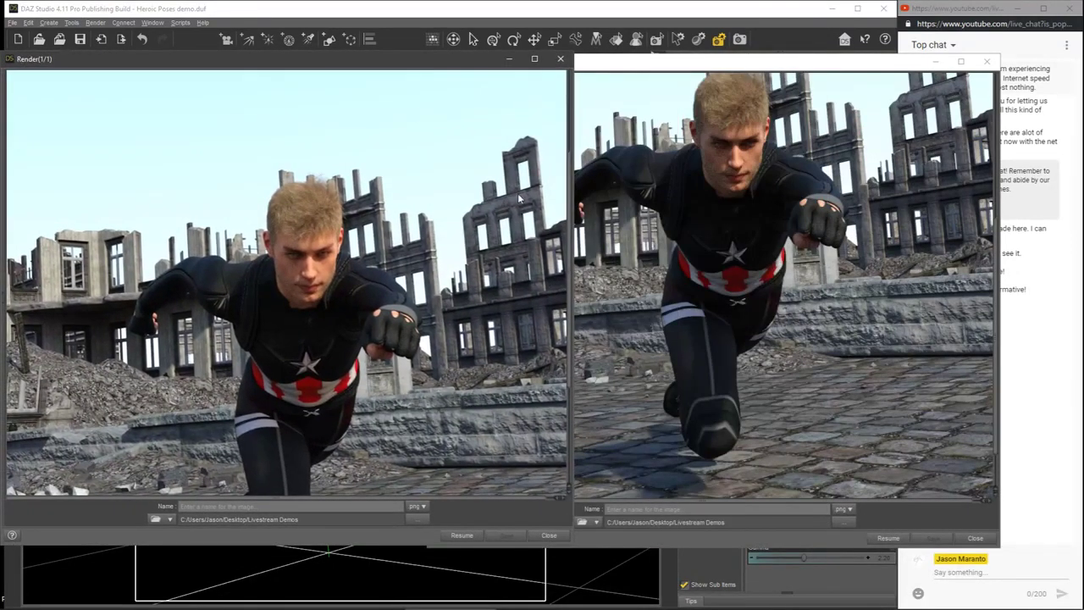
{"action": "left_click_drag", "start_coordinate": [570, 177], "coordinate": [575, 235]}
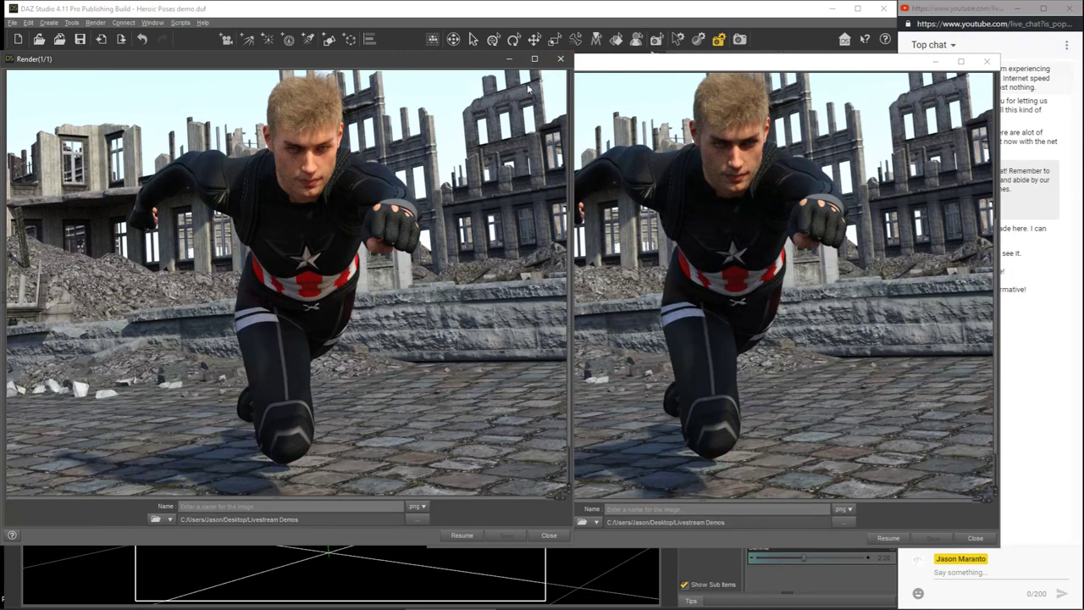
Step: Close both comparison renders and open the scene file Power Blast Poses demo.duf from Livestream Demos
{"action": "left_click", "coordinate": [559, 59]}
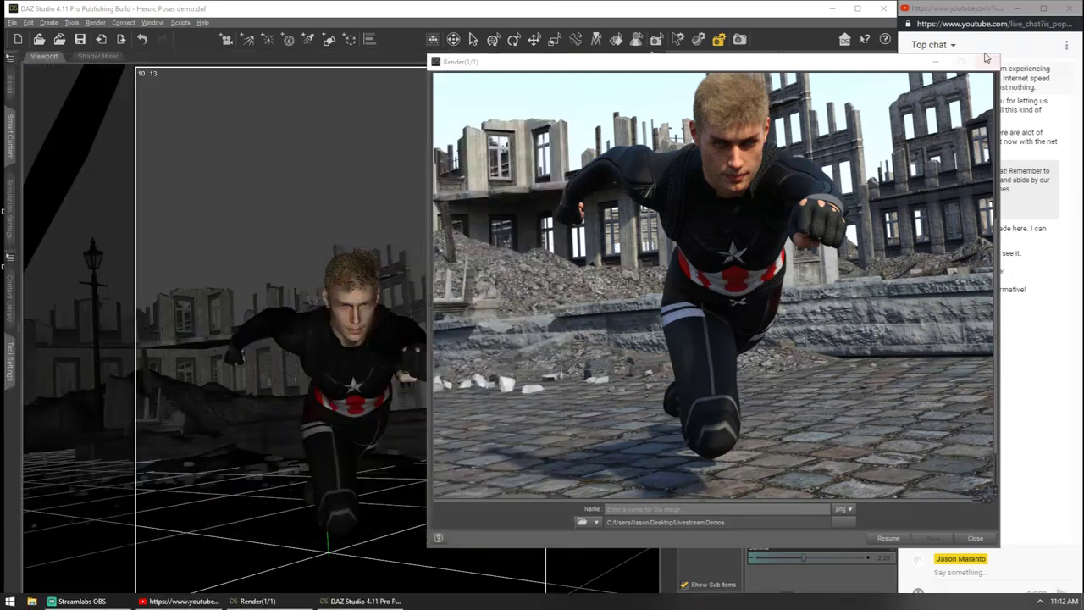
{"action": "left_click", "coordinate": [985, 59]}
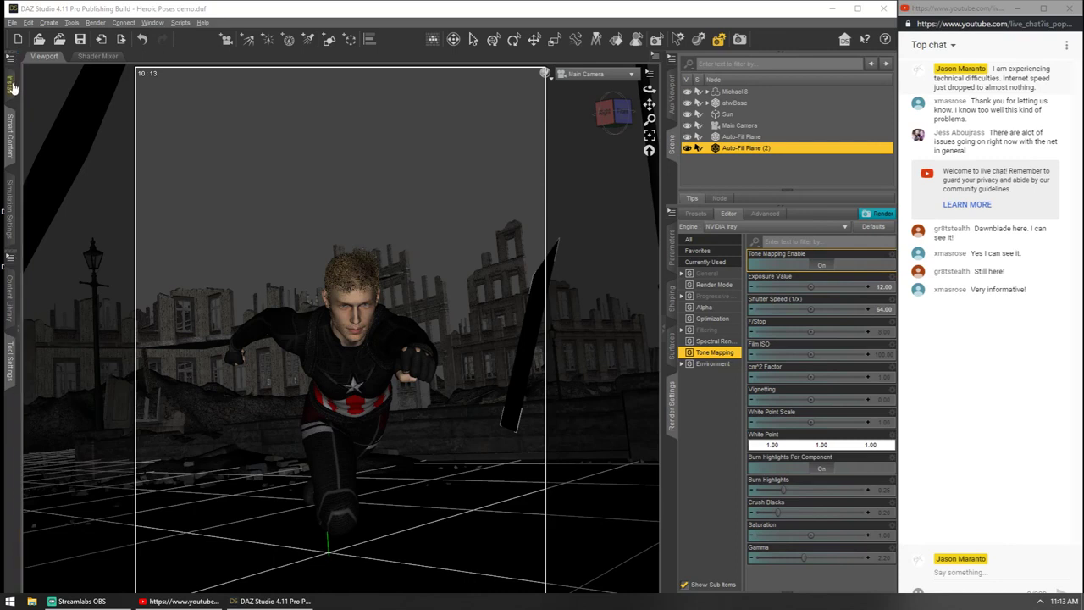
{"action": "left_click", "coordinate": [10, 23]}
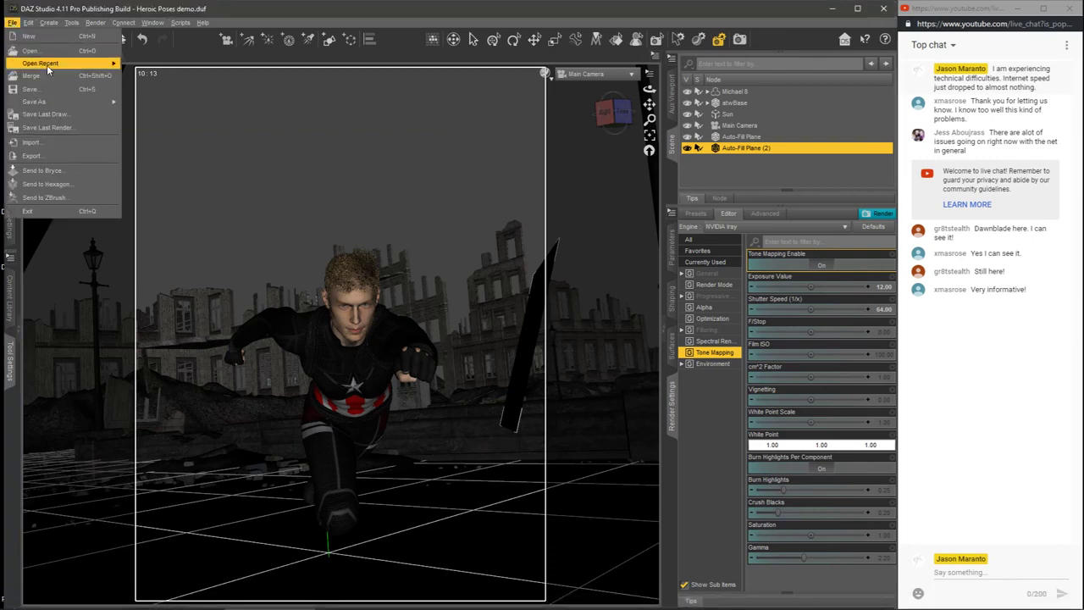
{"action": "left_click", "coordinate": [38, 51]}
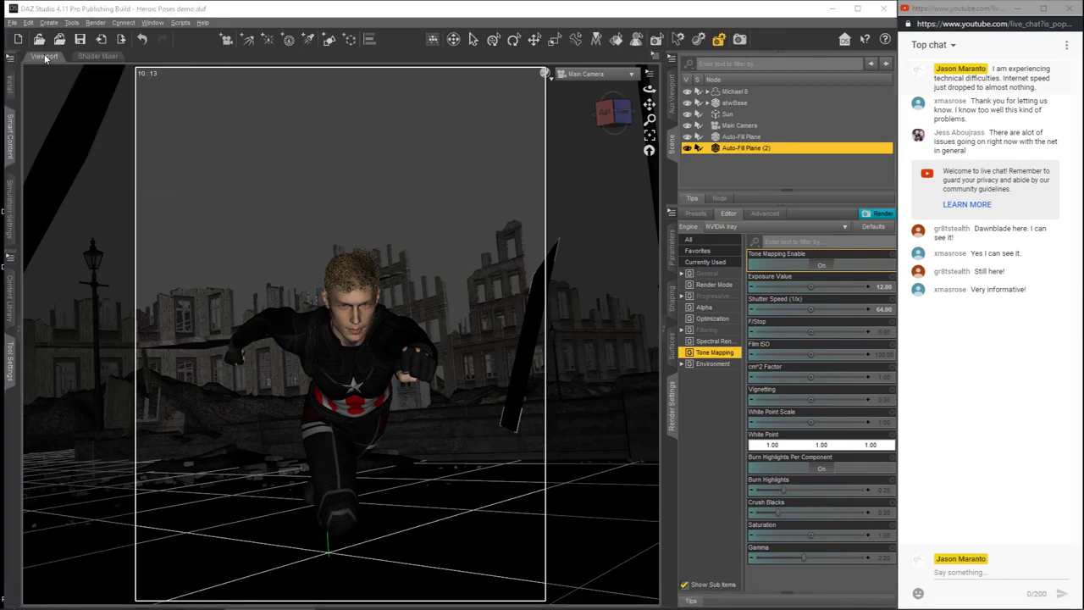
{"action": "left_click", "coordinate": [448, 322]}
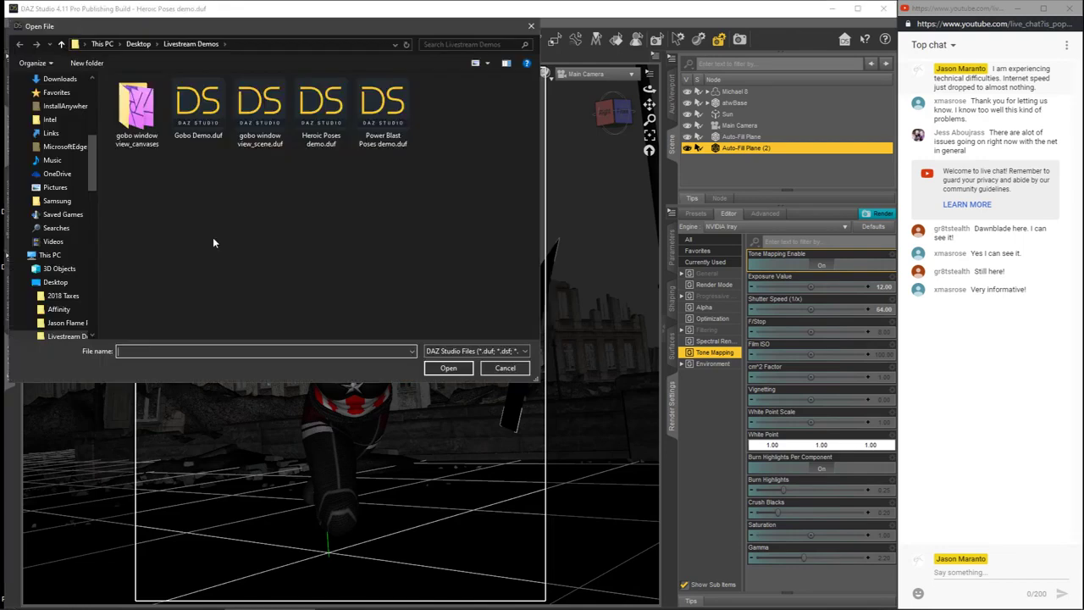
{"action": "left_click", "coordinate": [384, 117]}
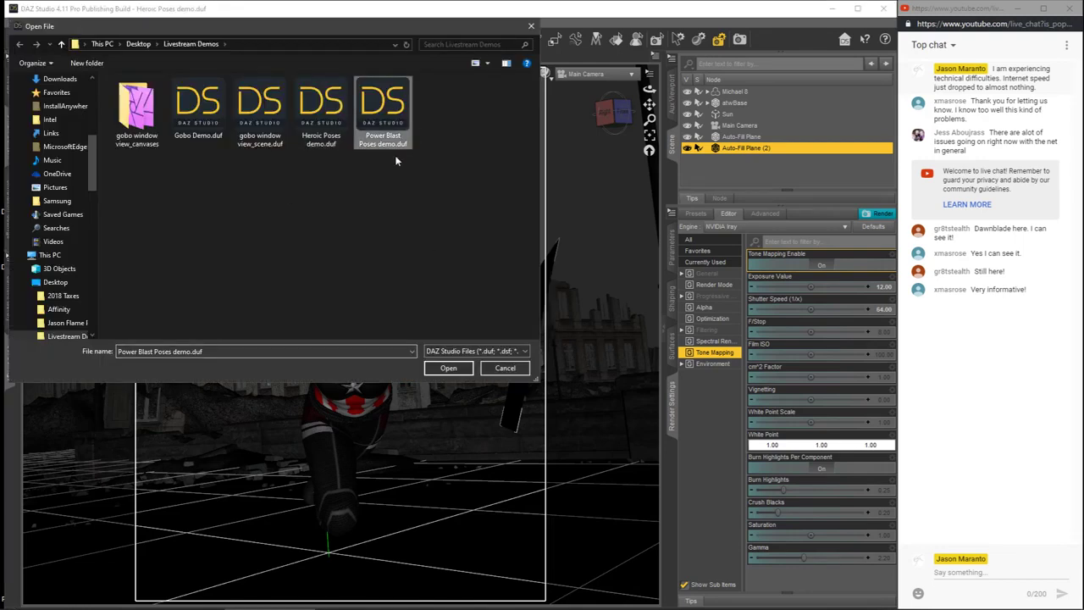
{"action": "left_click", "coordinate": [448, 368]}
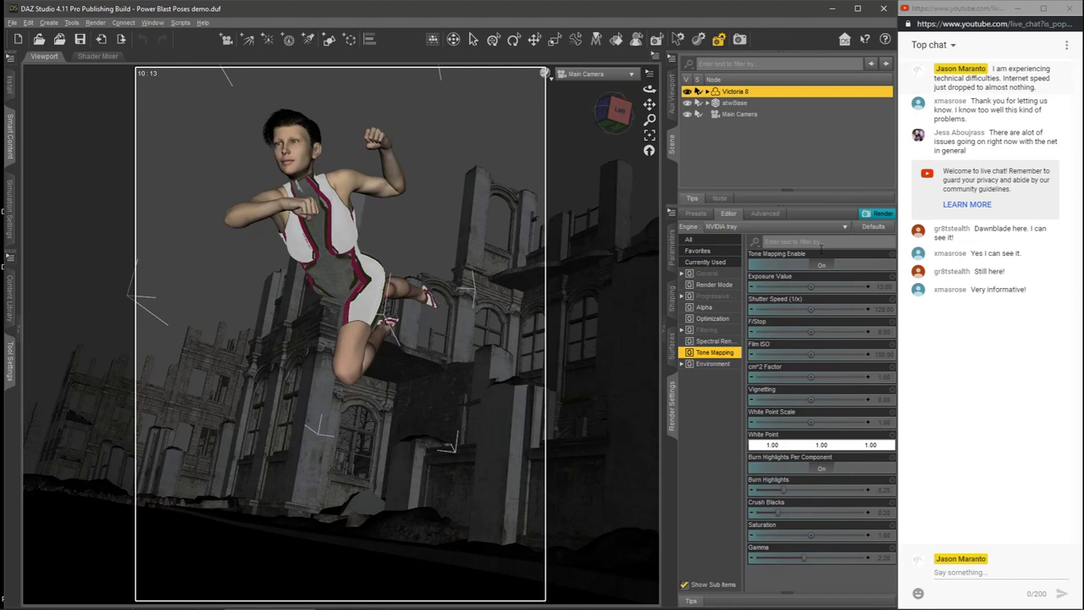
Step: Render the Power Blast Poses scene to examine the shadows on the leaping figure, and stop the render early
{"action": "left_click", "coordinate": [879, 214]}
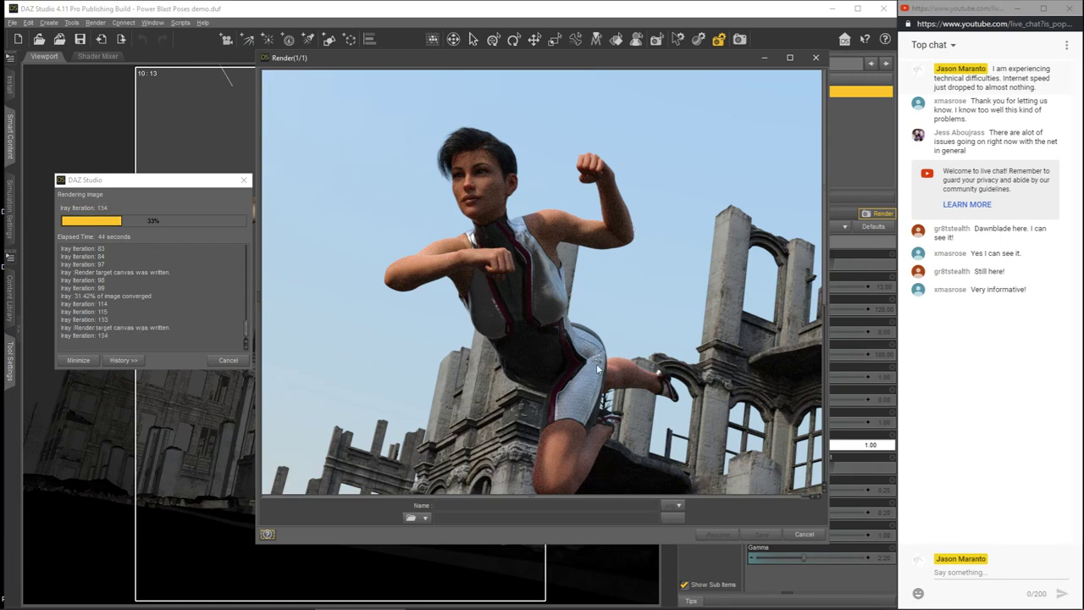
{"action": "left_click", "coordinate": [227, 361]}
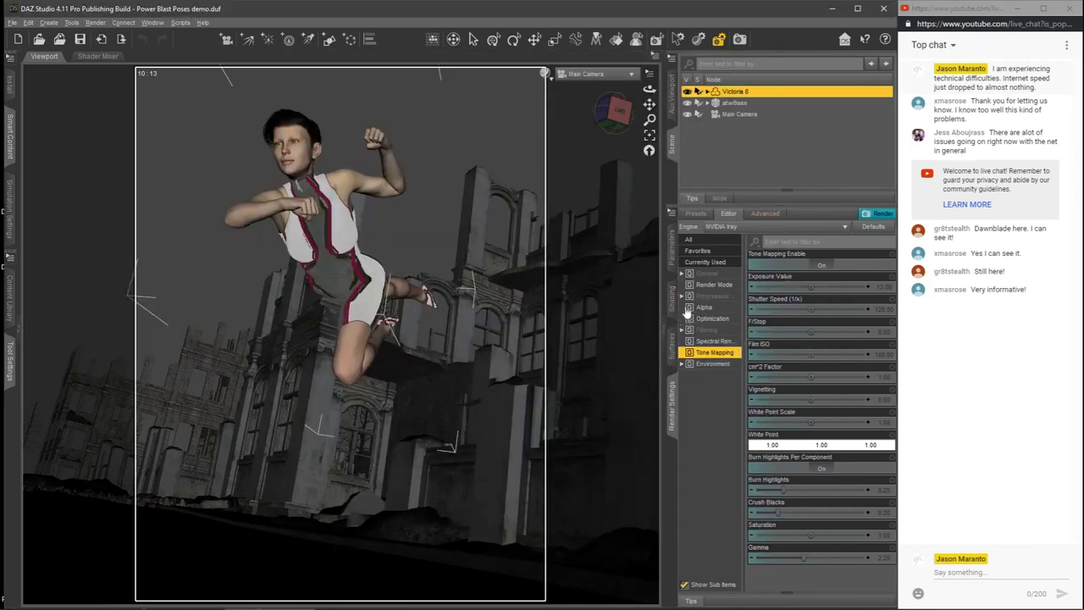
Step: Show the scene in Wireframe, look at it from the Perspective View, and return to the Main Camera
{"action": "left_click", "coordinate": [546, 74]}
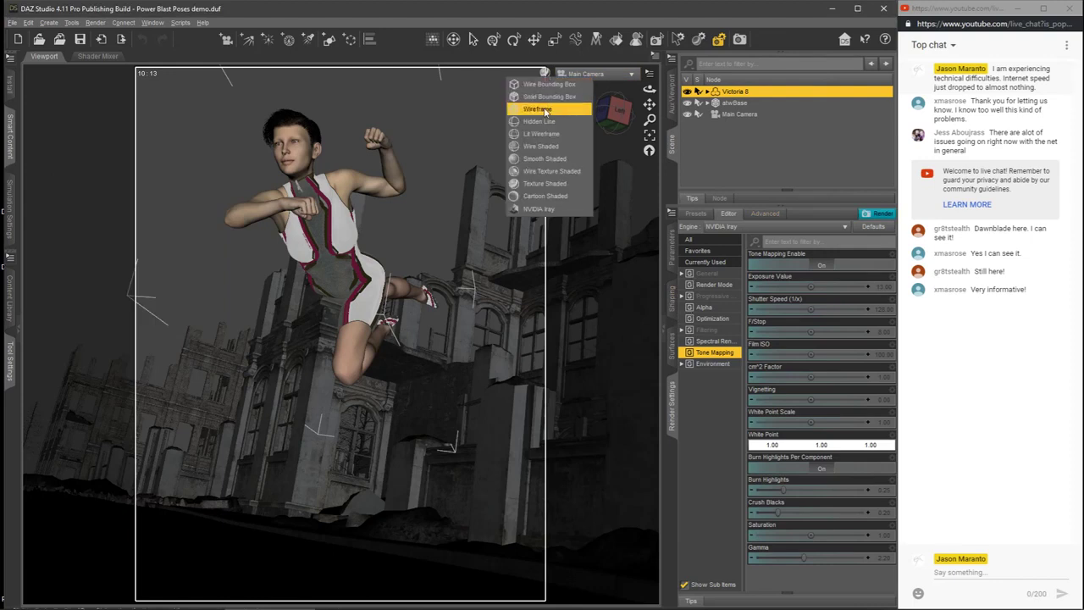
{"action": "left_click", "coordinate": [636, 77]}
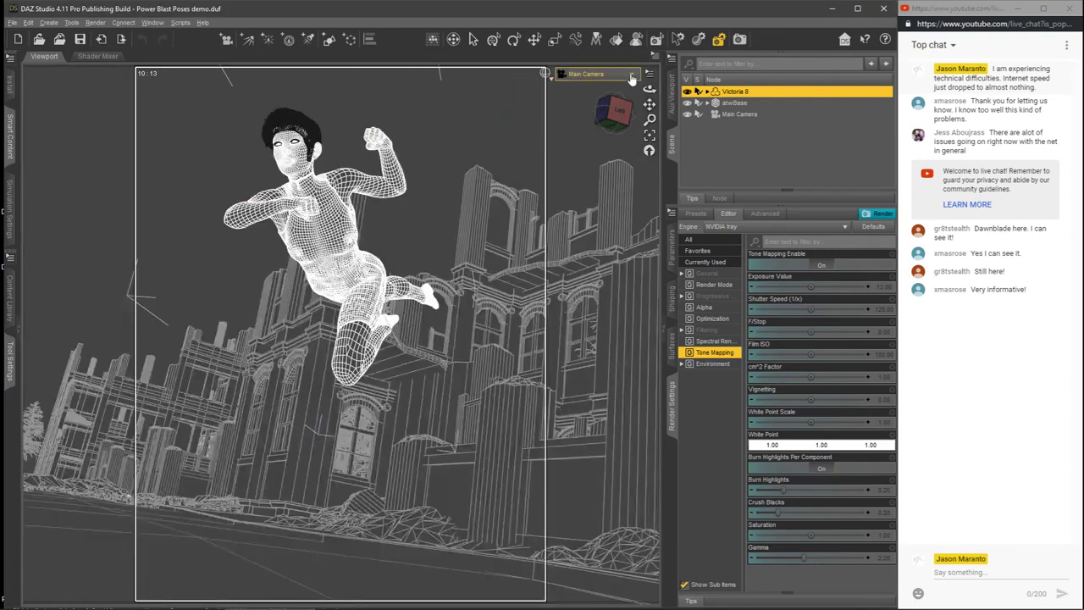
{"action": "left_click", "coordinate": [631, 80]}
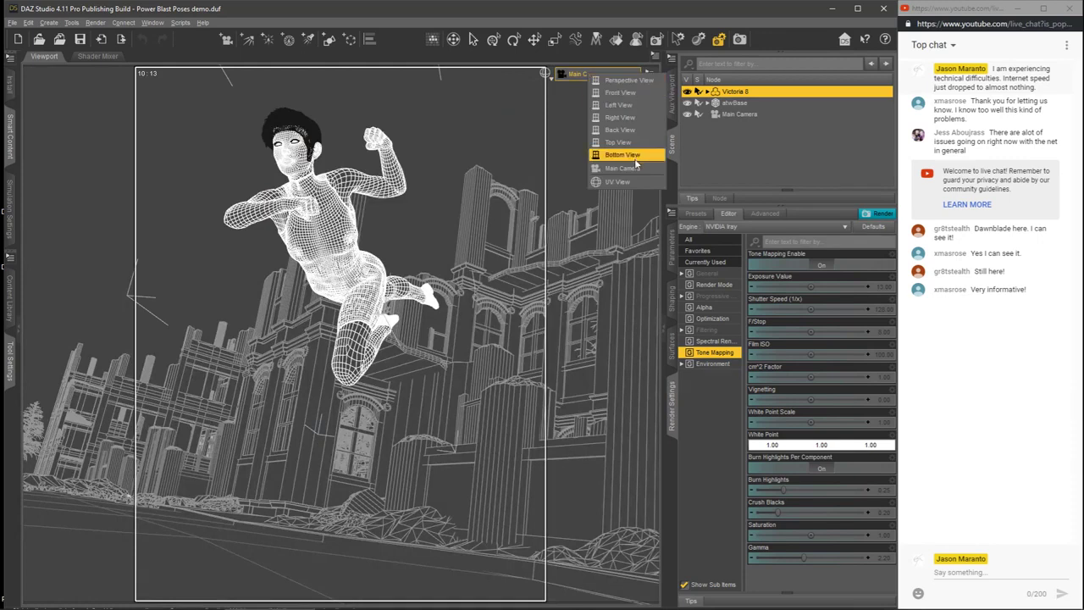
{"action": "left_click", "coordinate": [630, 80]}
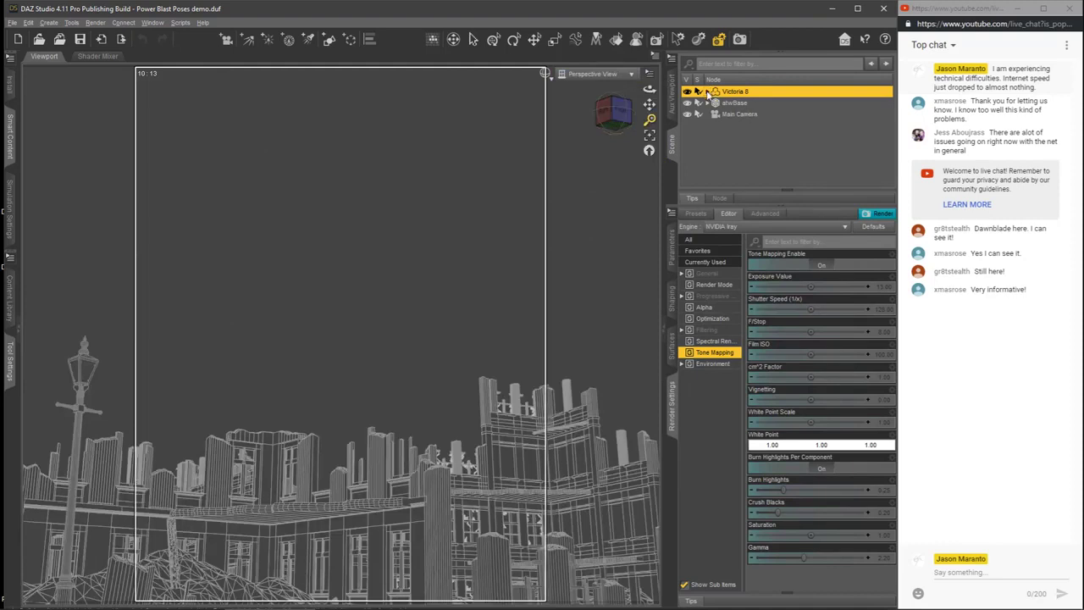
{"action": "left_click", "coordinate": [611, 74]}
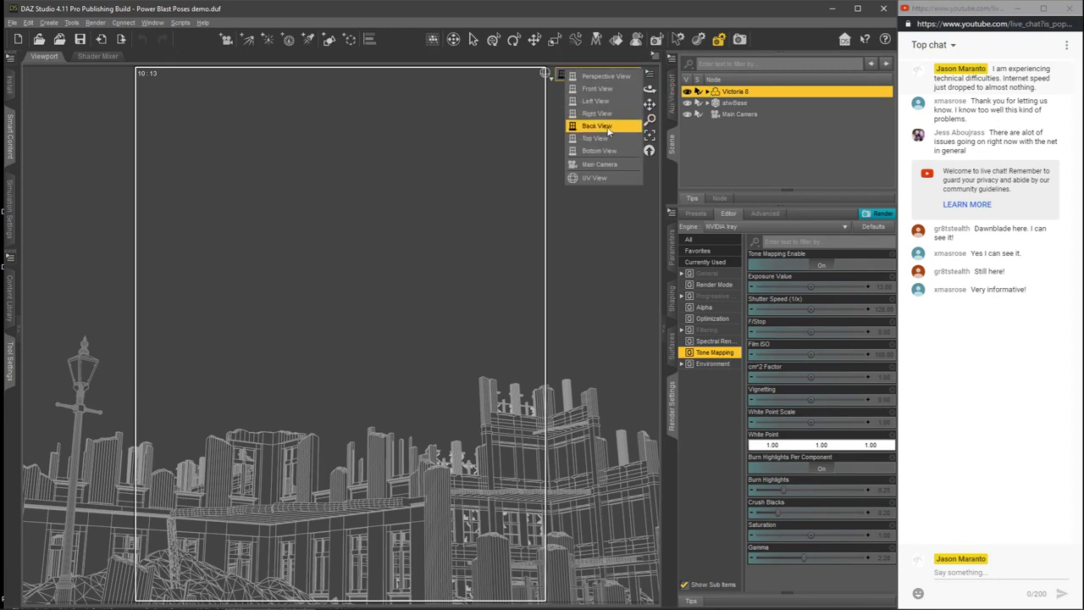
{"action": "left_click", "coordinate": [606, 164]}
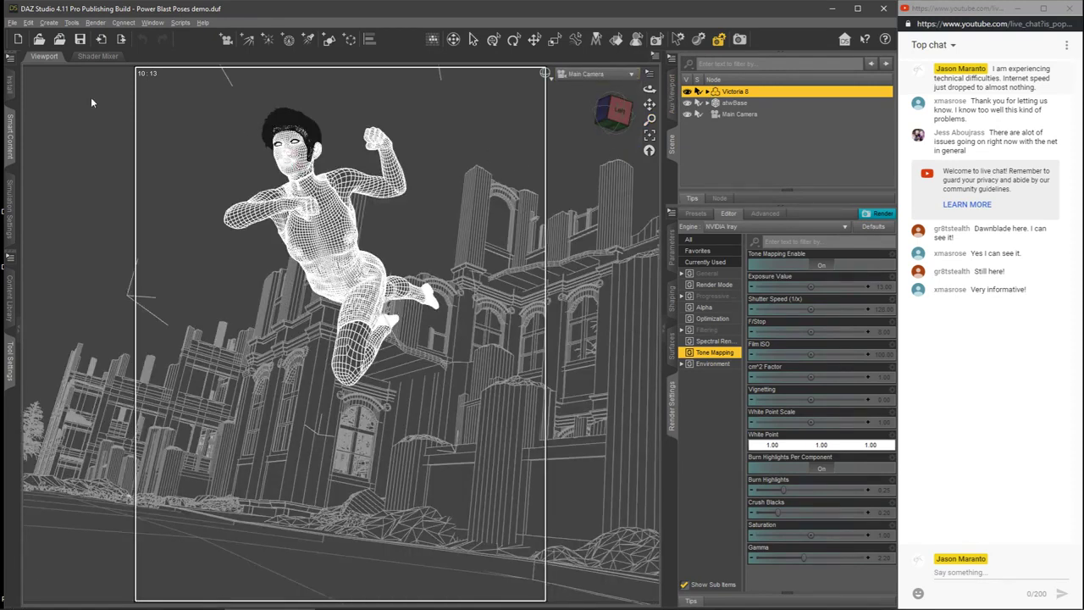
Step: Select Victoria 8's head with the Universal tool and make the Geometry Editor the active tool again
{"action": "left_click", "coordinate": [10, 354]}
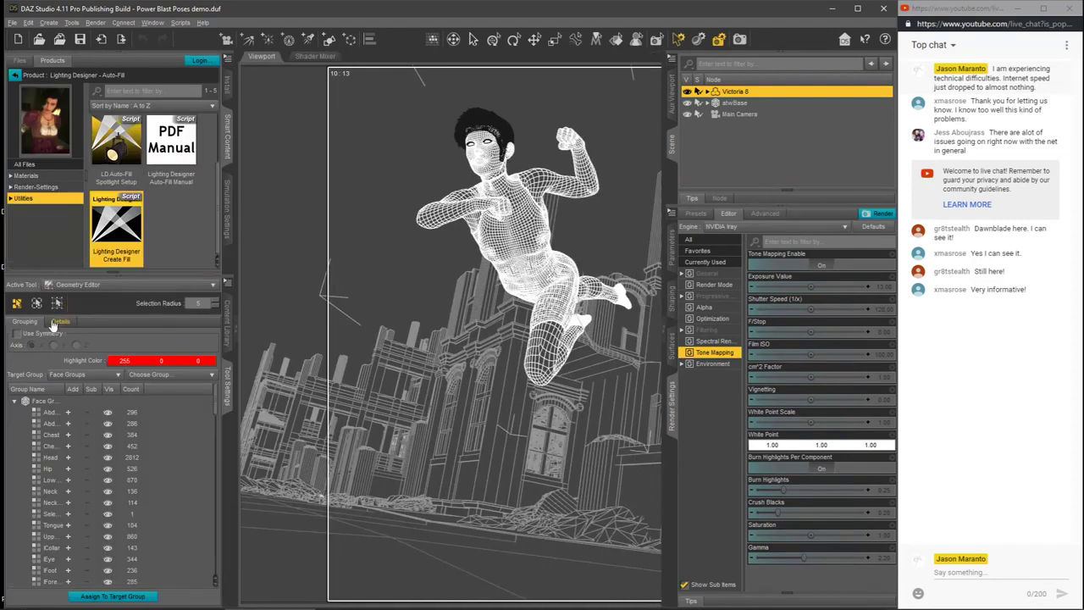
{"action": "left_click", "coordinate": [88, 286]}
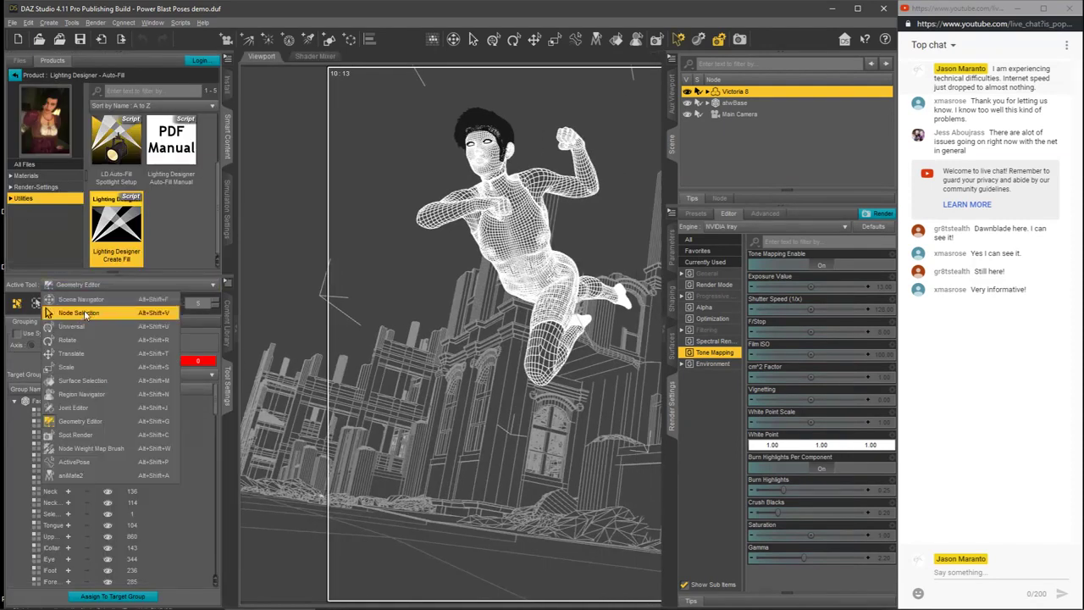
{"action": "left_click", "coordinate": [80, 328]}
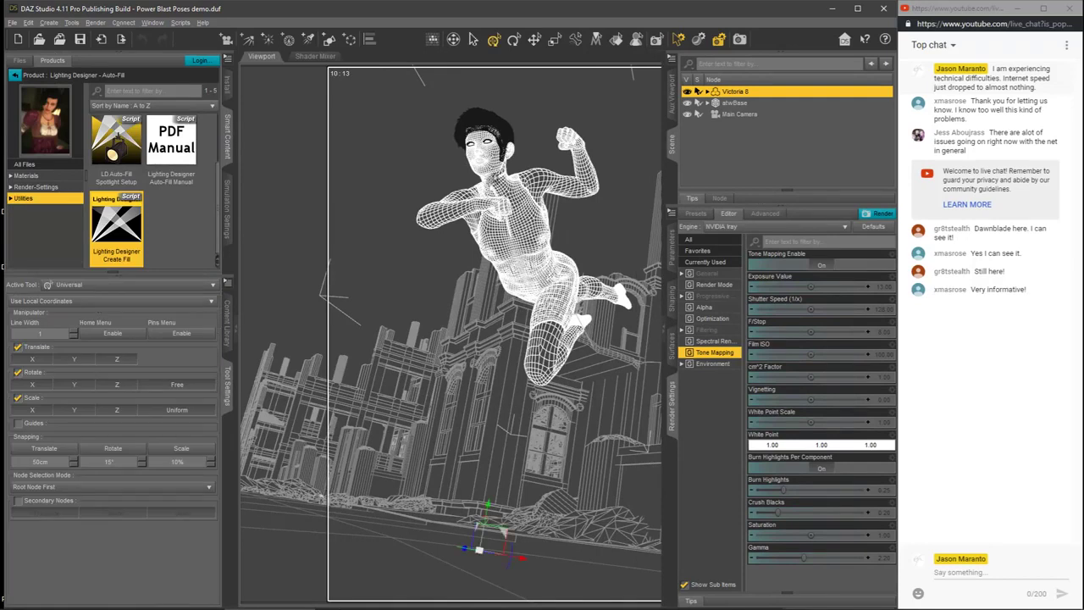
{"action": "left_click", "coordinate": [493, 171]}
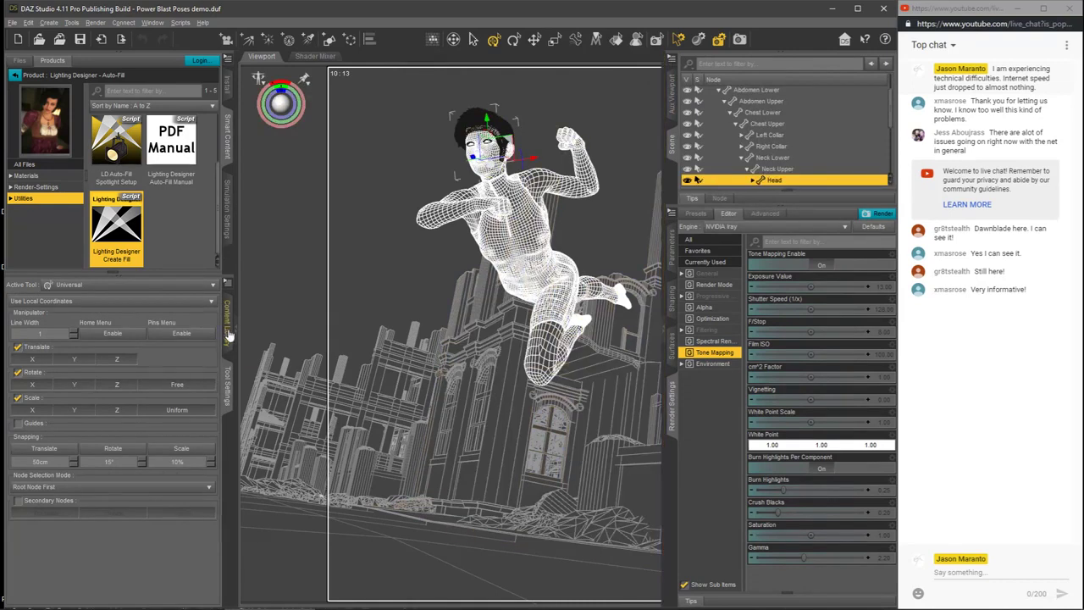
{"action": "left_click", "coordinate": [127, 288]}
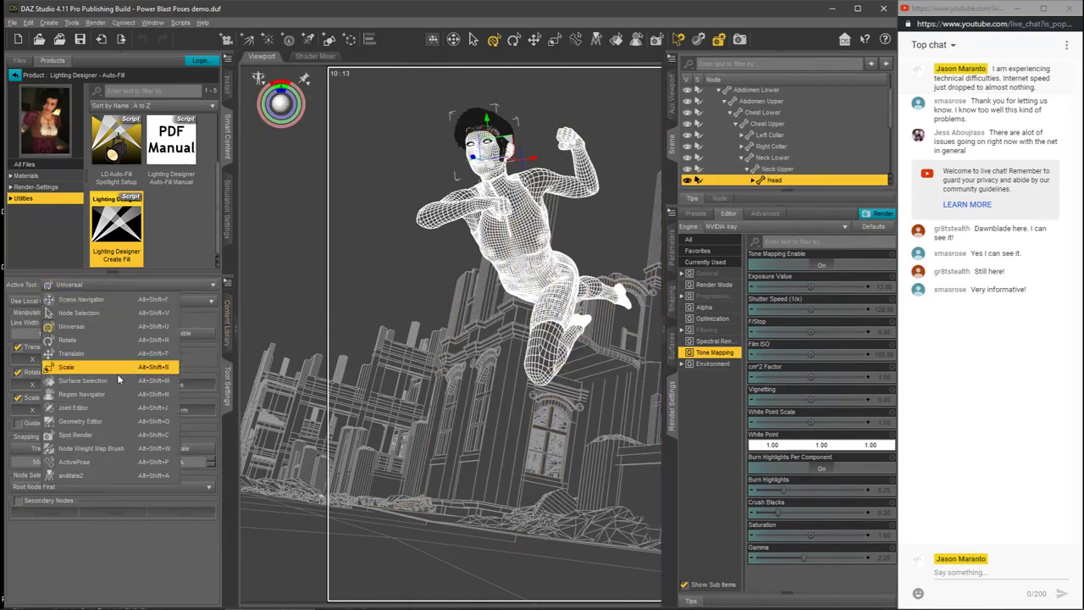
{"action": "left_click", "coordinate": [110, 415]}
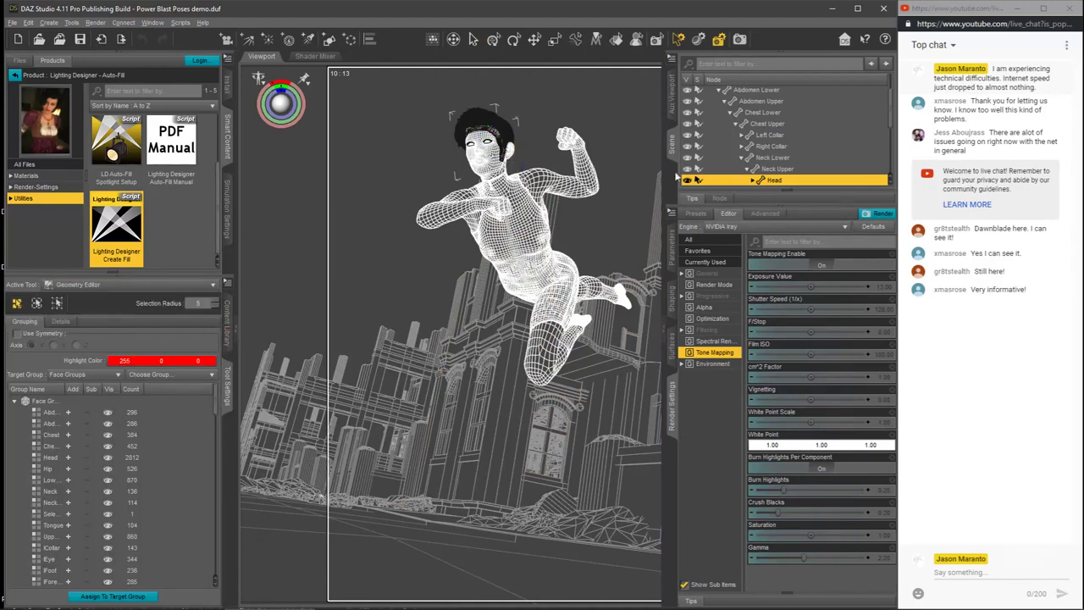
{"action": "left_click", "coordinate": [233, 331]}
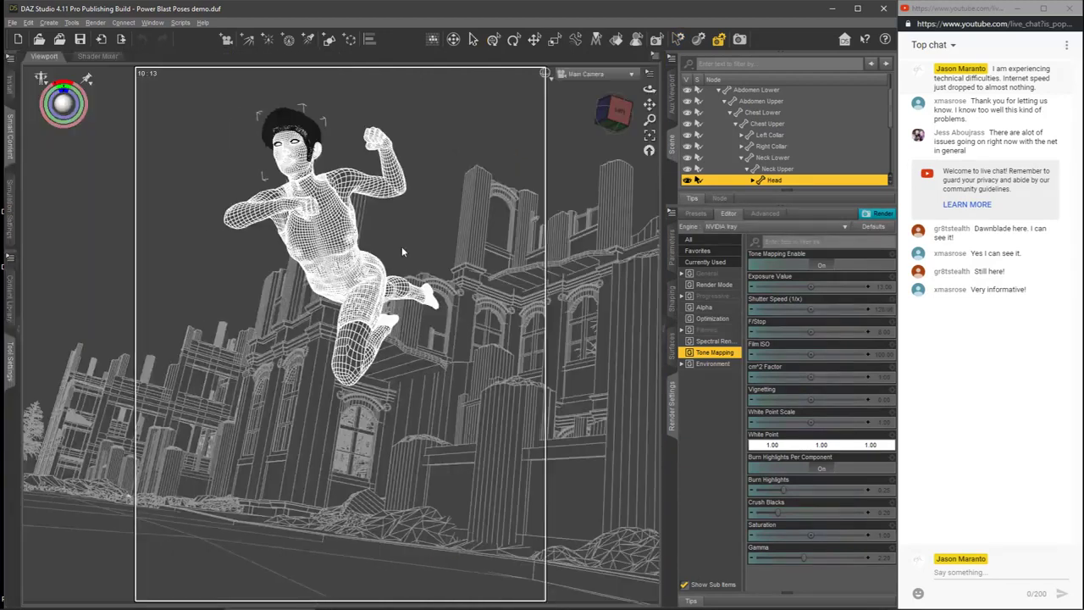
Step: Frame the head in the Perspective View and examine the face, shoulders and raised arm in wireframe from several angles
{"action": "left_click", "coordinate": [624, 79]}
{"action": "left_click", "coordinate": [592, 91]}
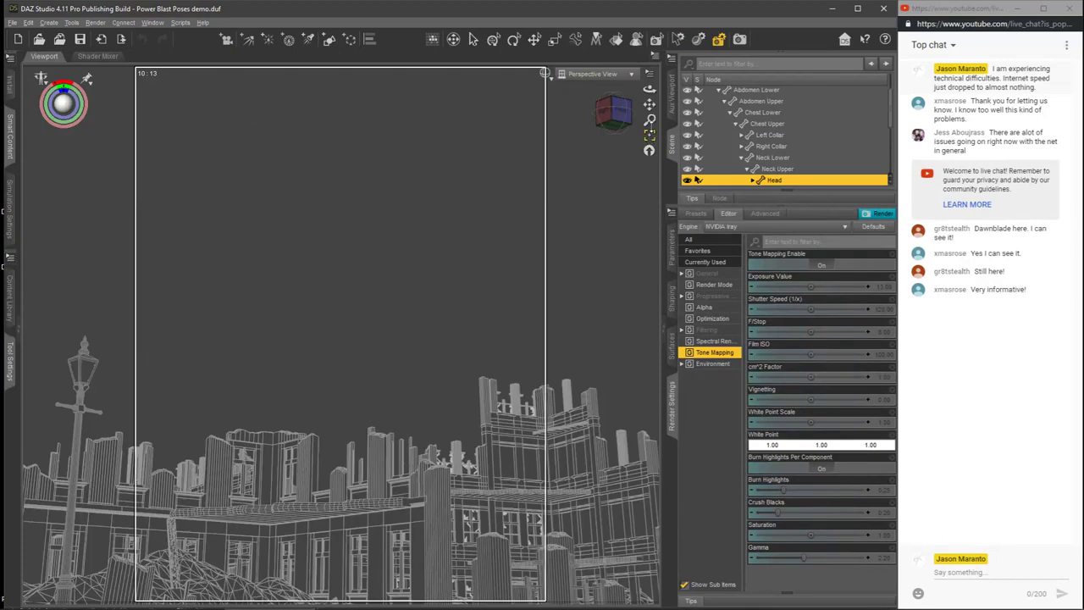
{"action": "left_click", "coordinate": [651, 138]}
{"action": "left_click_drag", "start_coordinate": [622, 111], "coordinate": [572, 142]}
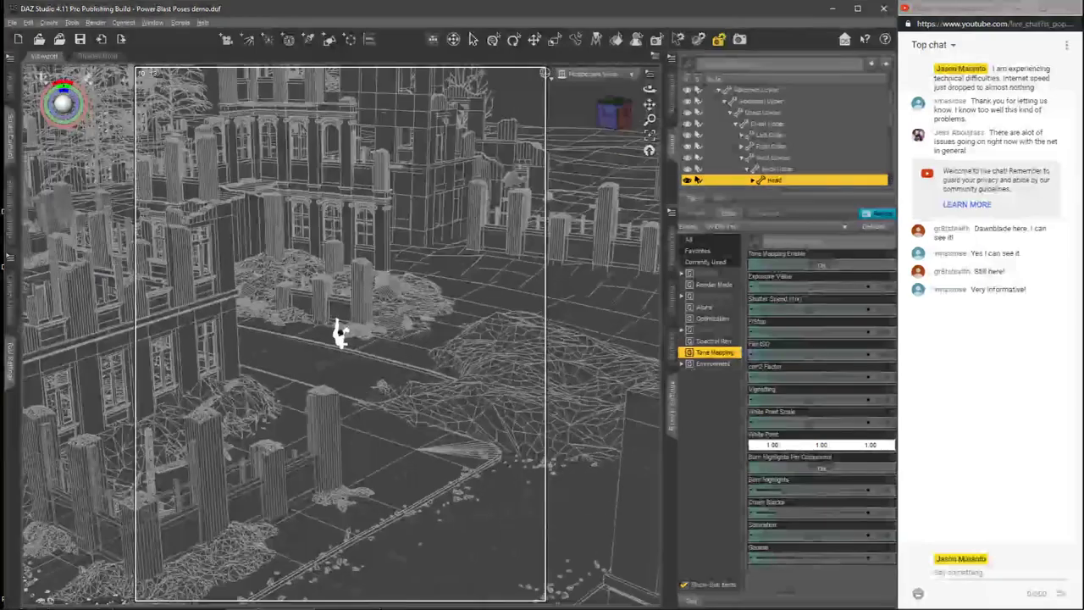
{"action": "left_click", "coordinate": [648, 140]}
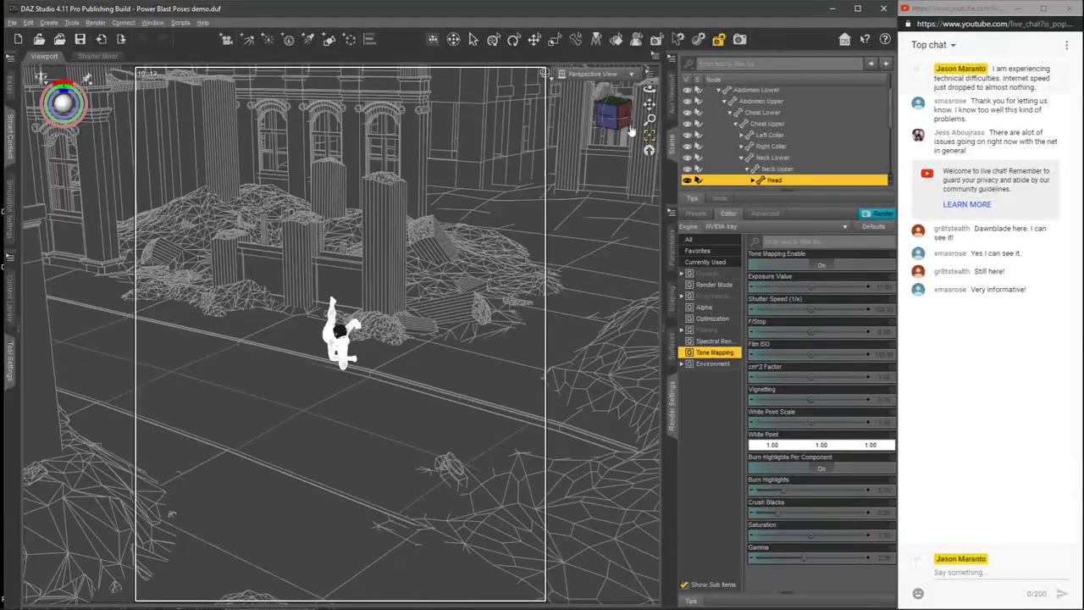
{"action": "mouse_move", "coordinate": [619, 117]}
{"action": "left_mouse_down"}
{"action": "mouse_move", "coordinate": [596, 121]}
{"action": "mouse_move", "coordinate": [649, 119]}
{"action": "mouse_move", "coordinate": [614, 127]}
{"action": "mouse_move", "coordinate": [630, 116]}
{"action": "mouse_move", "coordinate": [617, 126]}
{"action": "mouse_move", "coordinate": [607, 109]}
{"action": "left_mouse_up"}
{"action": "left_click", "coordinate": [650, 139]}
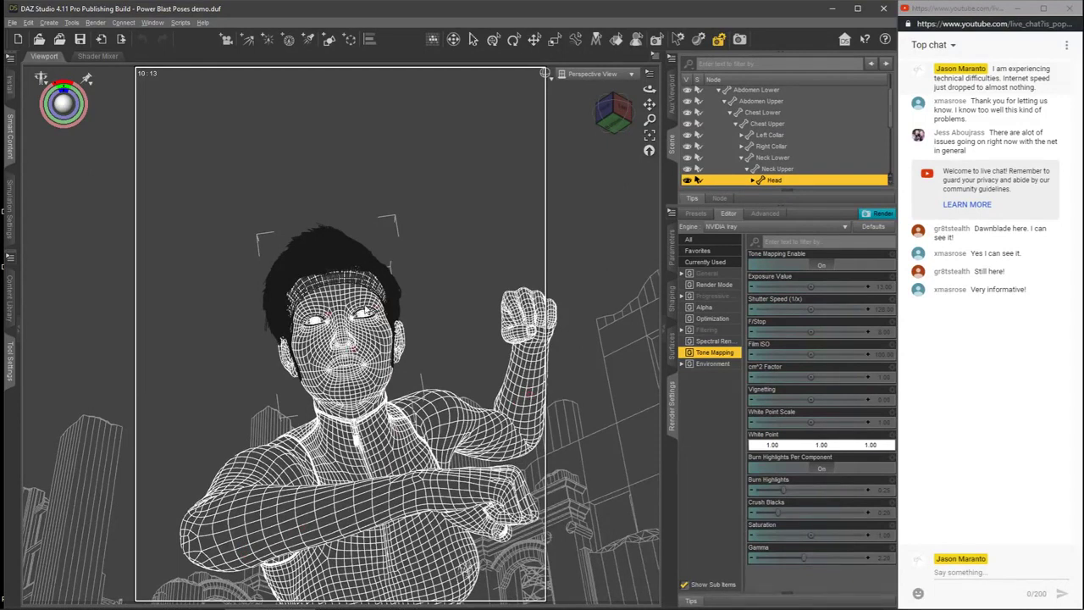
{"action": "mouse_move", "coordinate": [617, 120]}
{"action": "left_mouse_down"}
{"action": "mouse_move", "coordinate": [591, 124]}
{"action": "mouse_move", "coordinate": [607, 124]}
{"action": "left_mouse_up"}
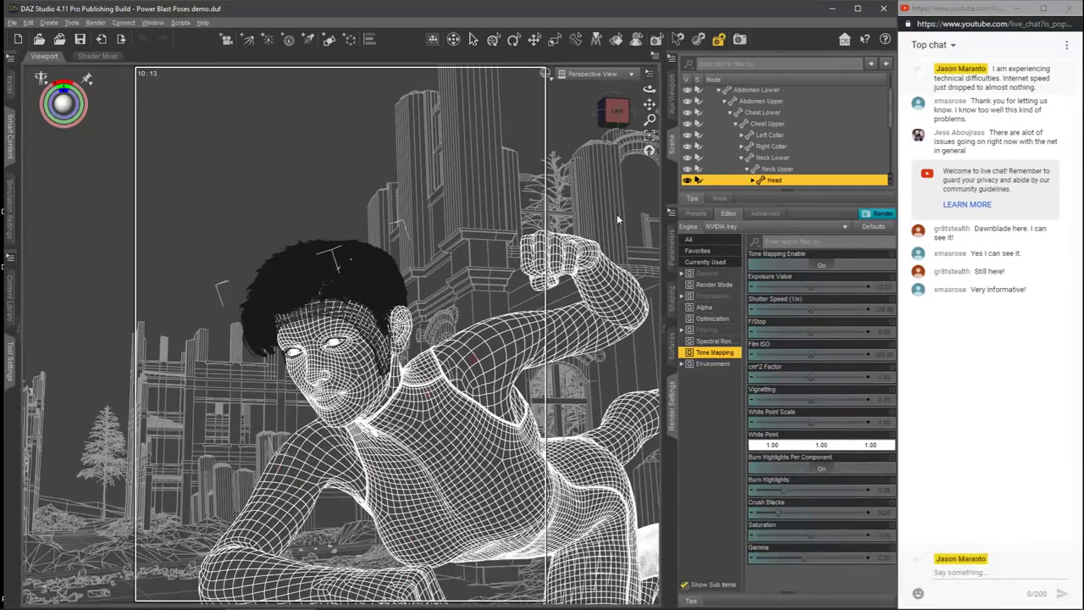
{"action": "left_click_drag", "start_coordinate": [618, 110], "coordinate": [589, 202]}
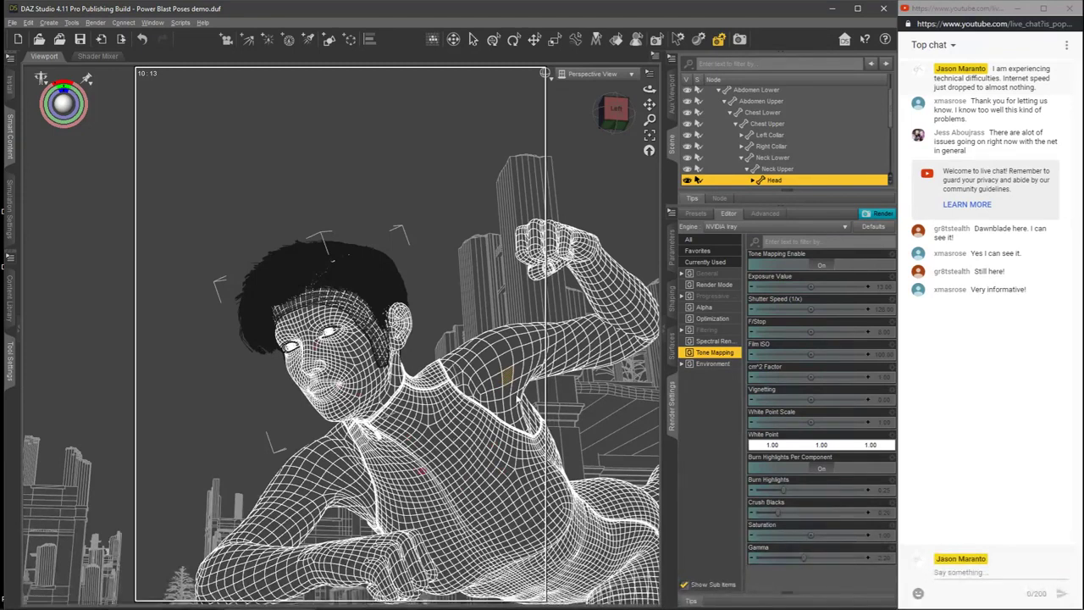
Step: Return to the Main Camera and preview the scene with NVIDIA Iray shading
{"action": "left_click", "coordinate": [620, 76]}
{"action": "left_click", "coordinate": [621, 169]}
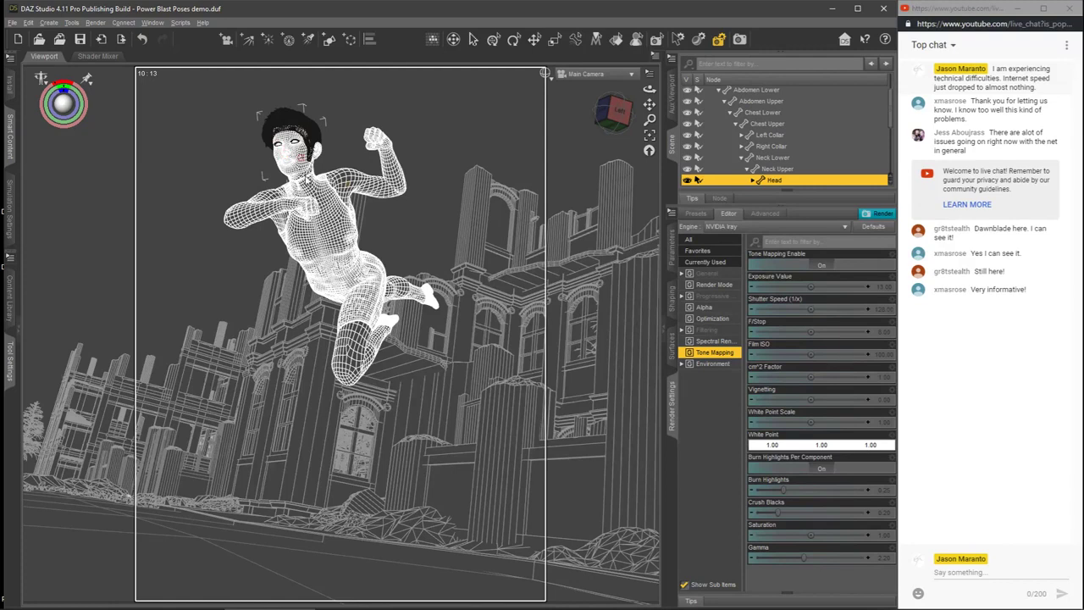
{"action": "left_click", "coordinate": [545, 74]}
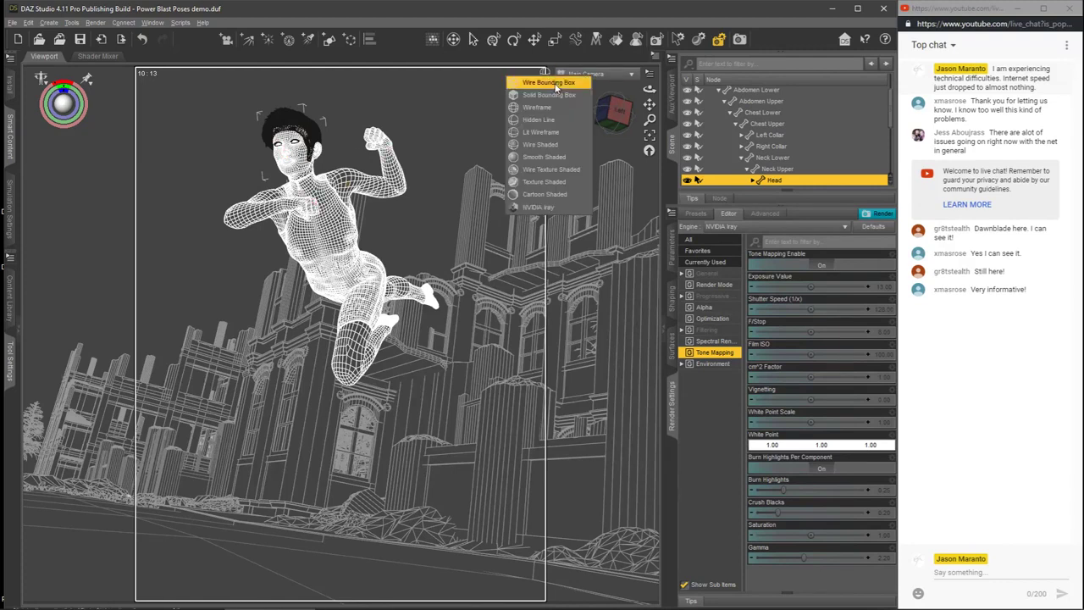
{"action": "left_click", "coordinate": [540, 208]}
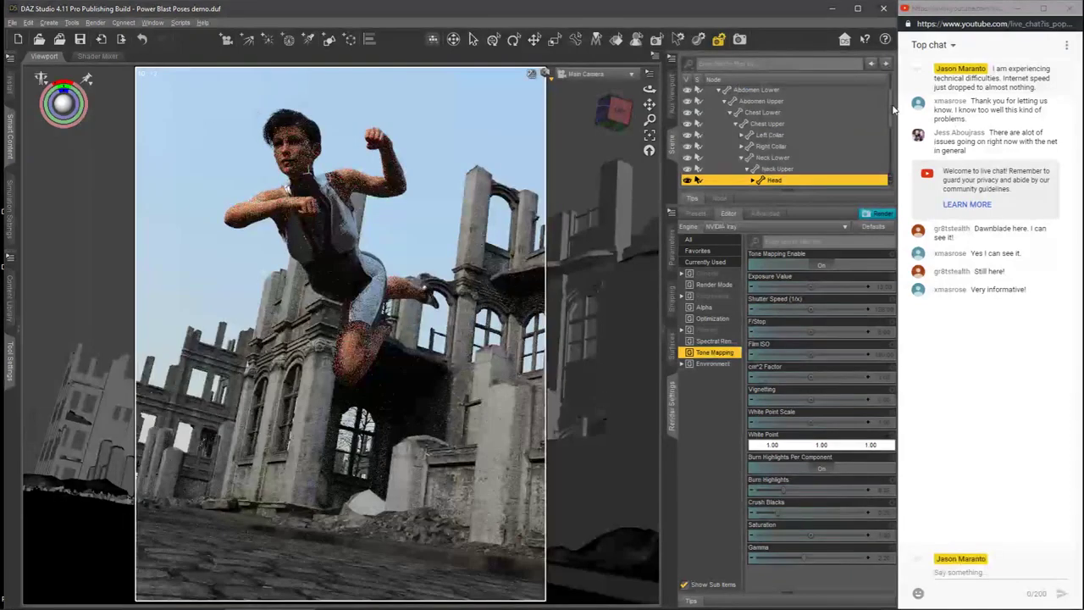
Step: Collapse the Victoria 8 hierarchy, select the whole figure, and hide the scene and render settings to enlarge the viewport
{"action": "scroll", "coordinate": [891, 91], "scroll_direction": "up", "scroll_amount": 1}
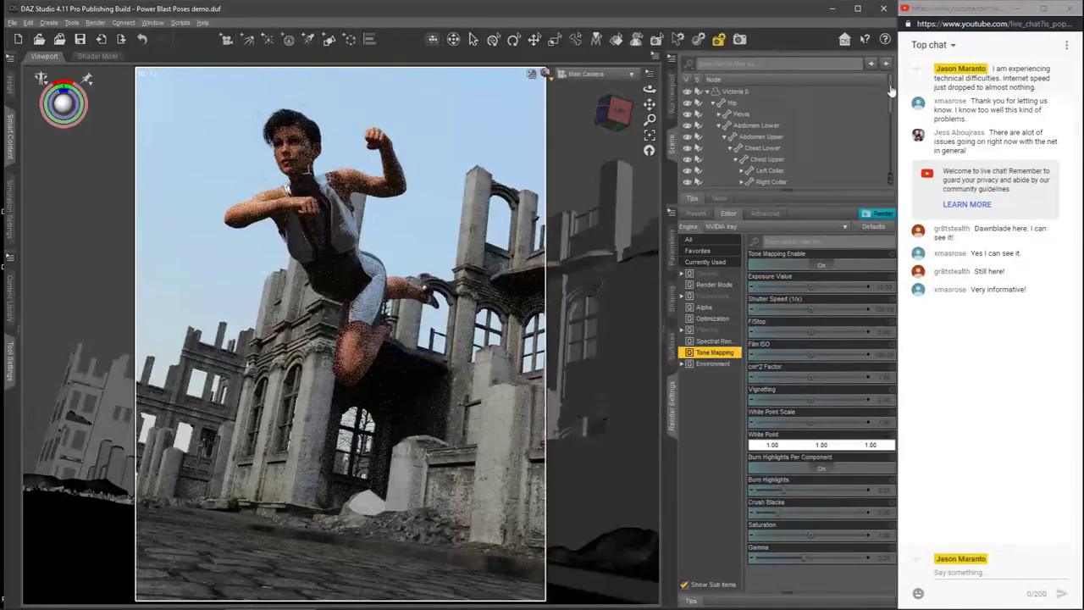
{"action": "left_click", "coordinate": [707, 92]}
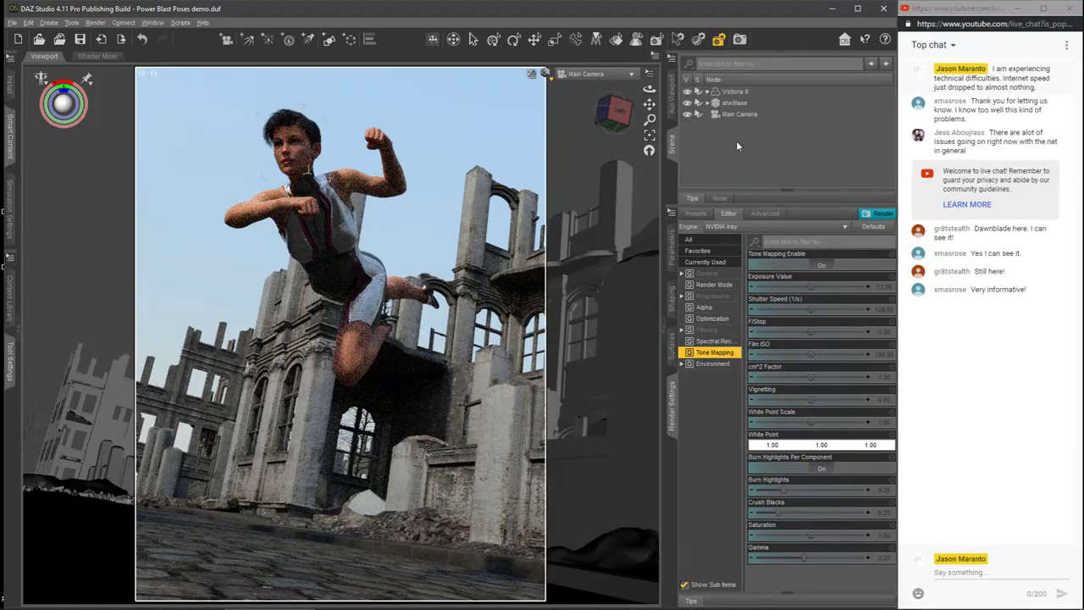
{"action": "left_click", "coordinate": [734, 95]}
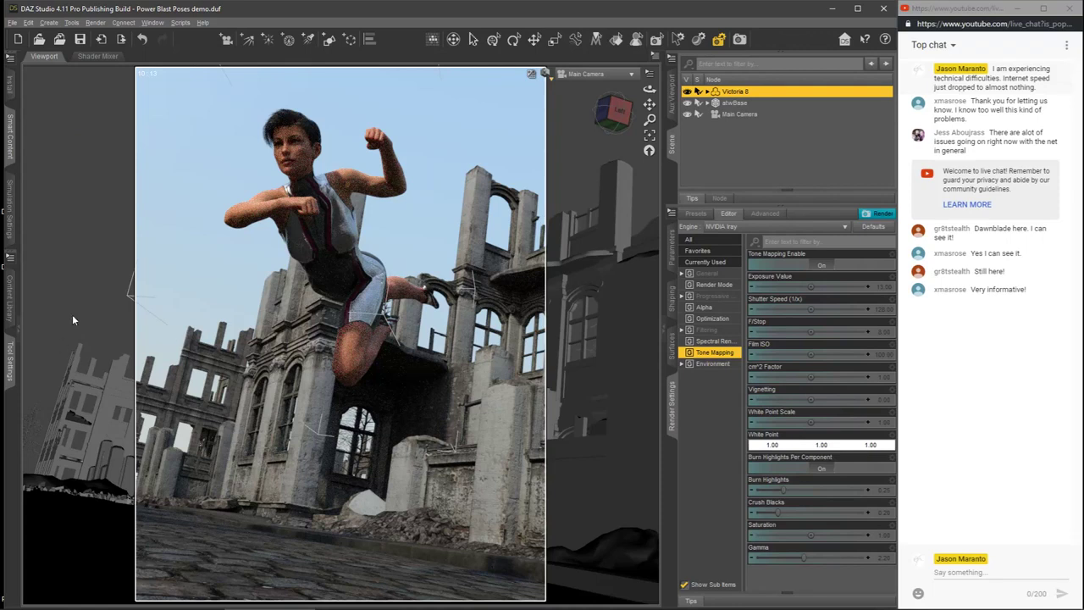
{"action": "left_click", "coordinate": [665, 336]}
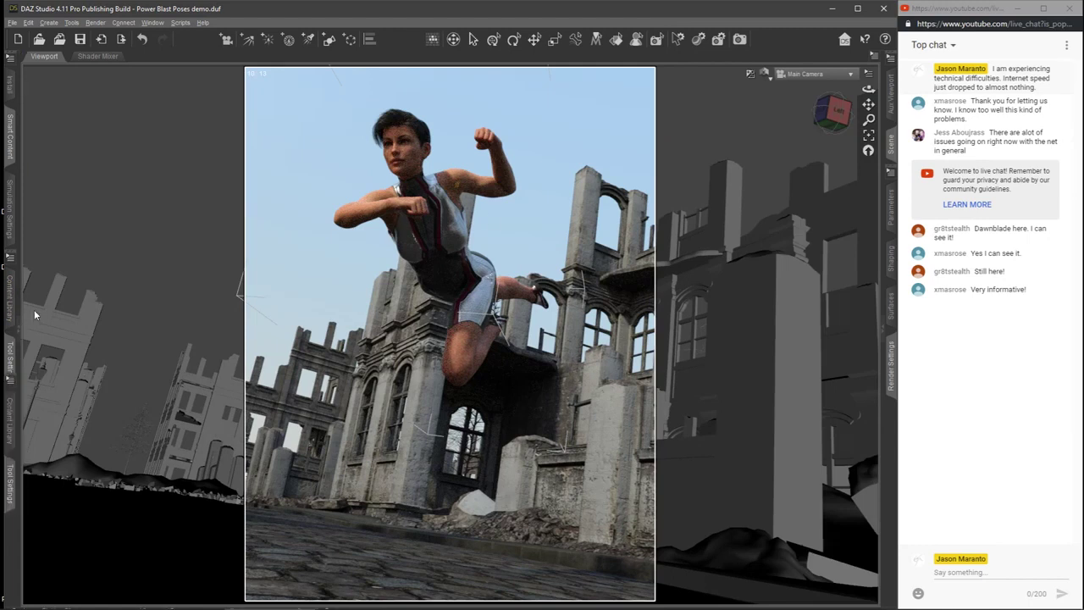
Step: Start a Lighting Designer Auto-Fill for the figure and apply the Ghost preset from the outdoor plane lights
{"action": "left_click", "coordinate": [13, 318]}
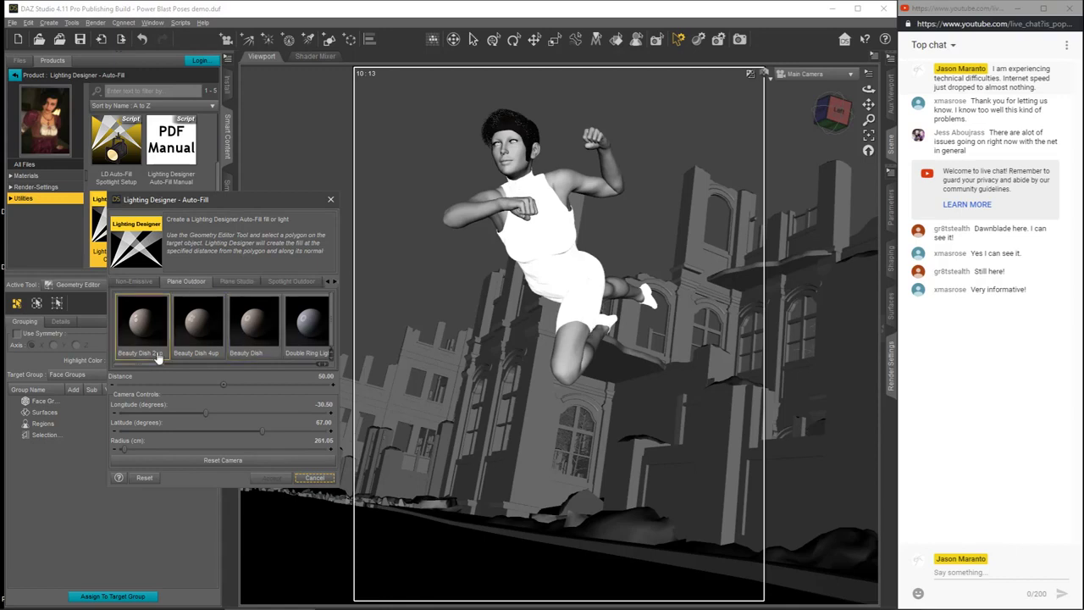
{"action": "left_click_drag", "start_coordinate": [152, 367], "coordinate": [181, 369]}
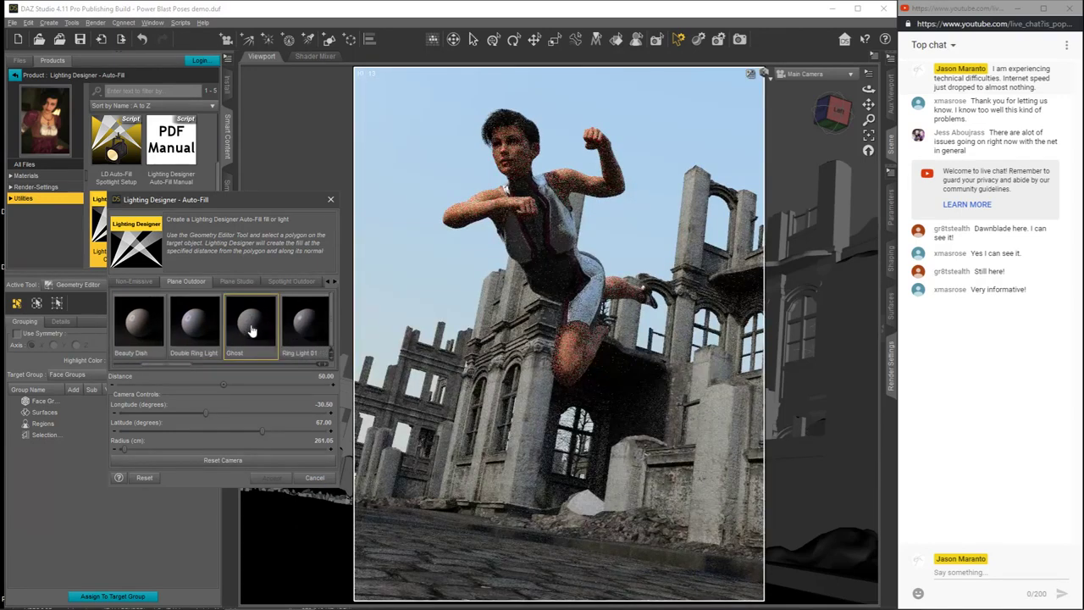
{"action": "left_click", "coordinate": [252, 330]}
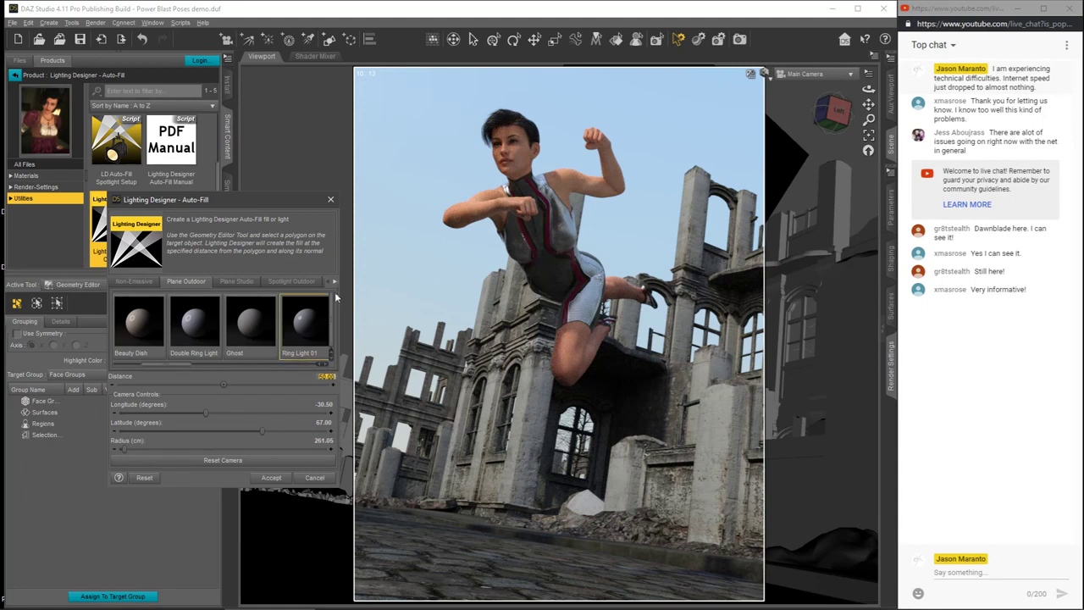
Step: Try fill distances of 75, 100 and 150 and compare the lighting on the figure
{"action": "type", "text": "75"}
{"action": "key", "text": "Return"}
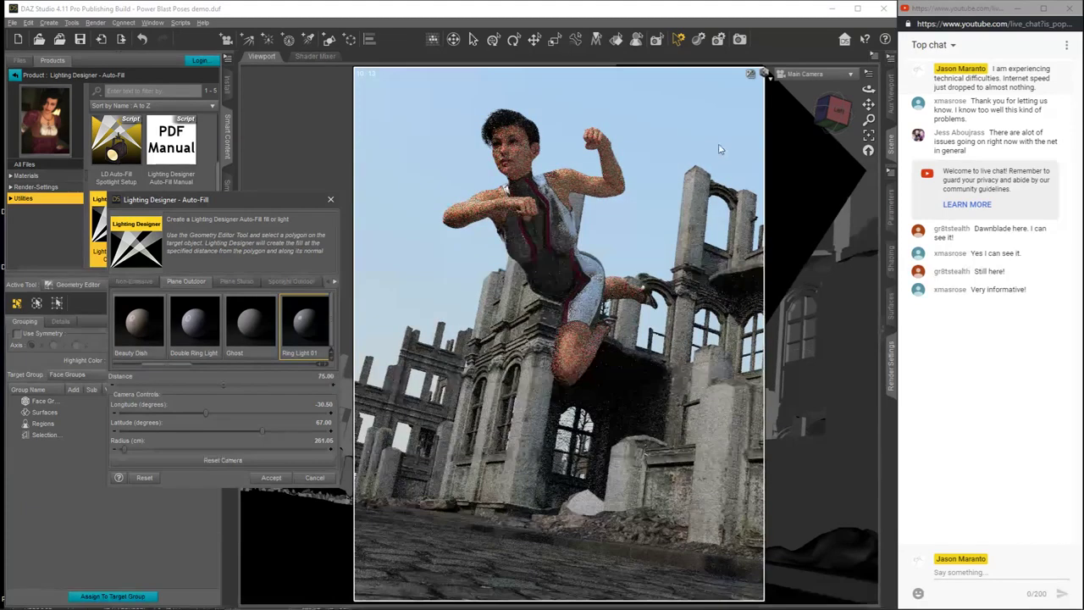
{"action": "left_click", "coordinate": [325, 377]}
{"action": "type", "text": "100"}
{"action": "key", "text": "Return"}
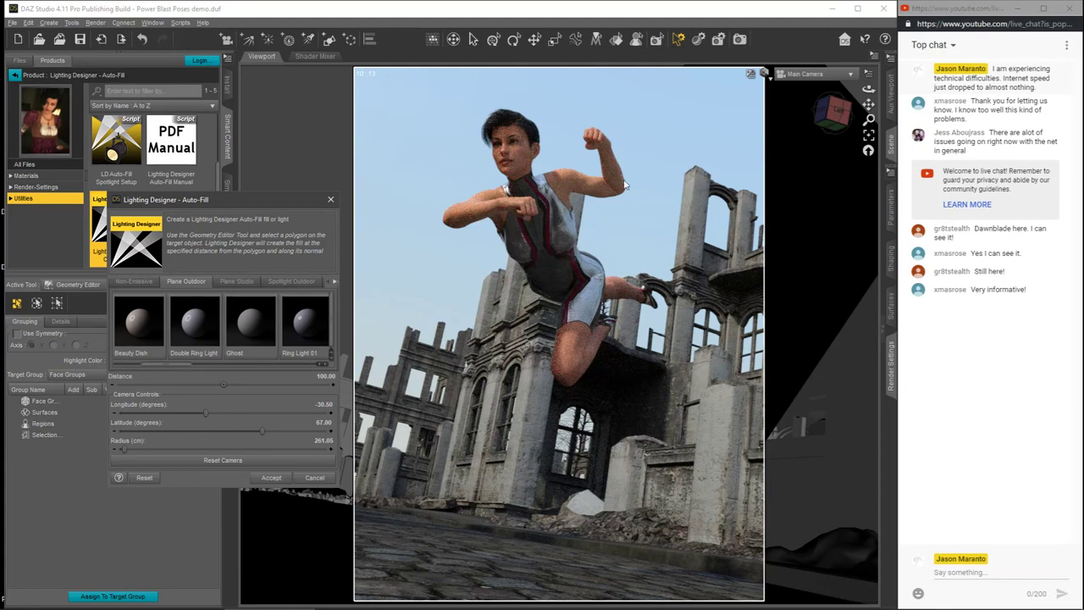
{"action": "left_click", "coordinate": [328, 378]}
{"action": "type", "text": "150"}
{"action": "key", "text": "Return"}
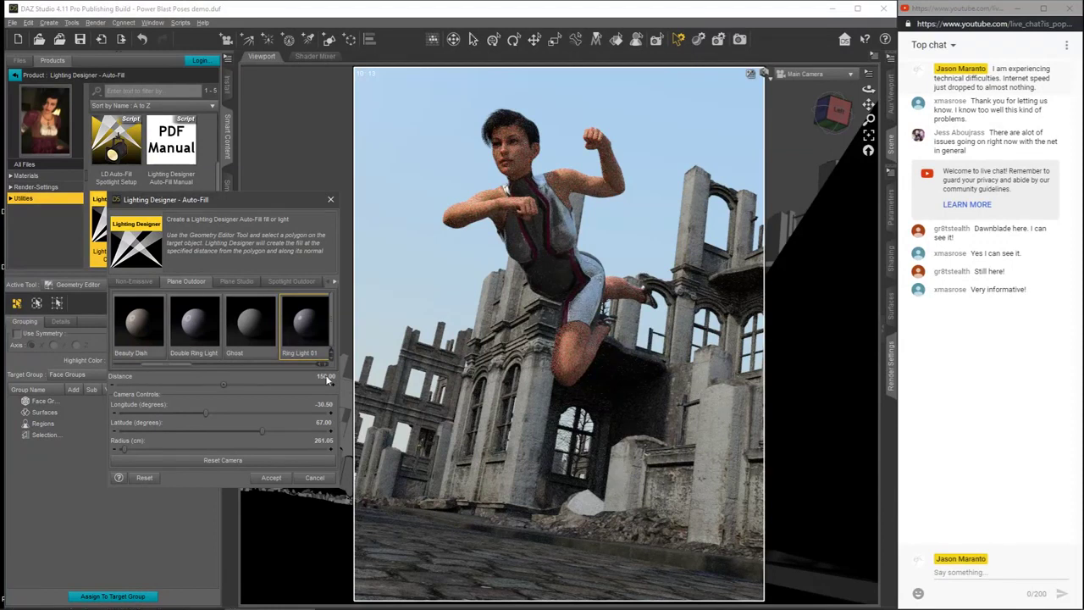
Step: Set the fill's distance to 125 and accept the light
{"action": "type", "text": "125"}
{"action": "key", "text": "Return"}
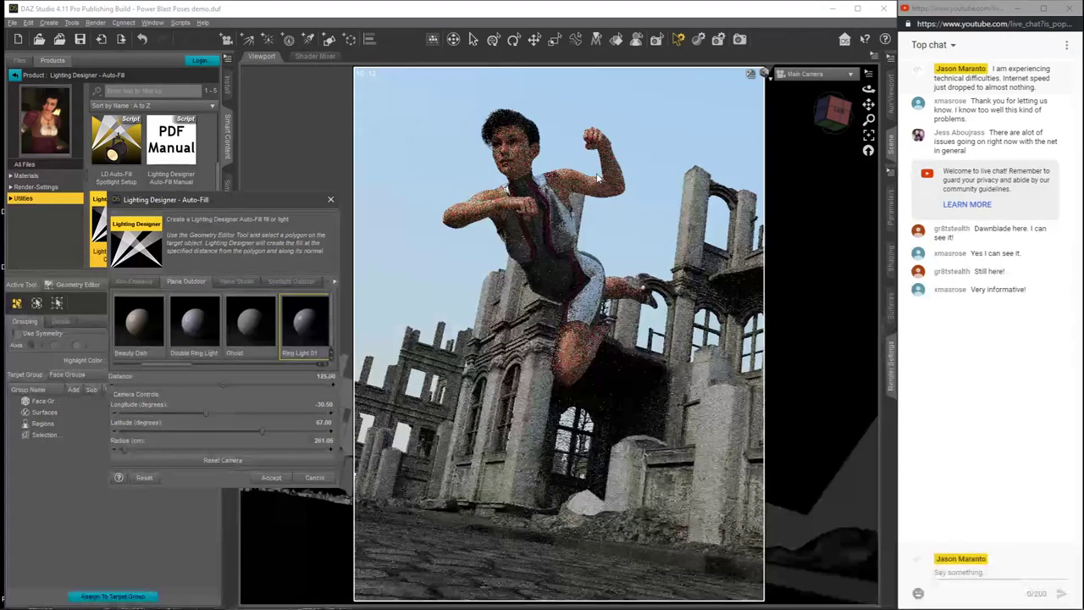
{"action": "left_click", "coordinate": [269, 478]}
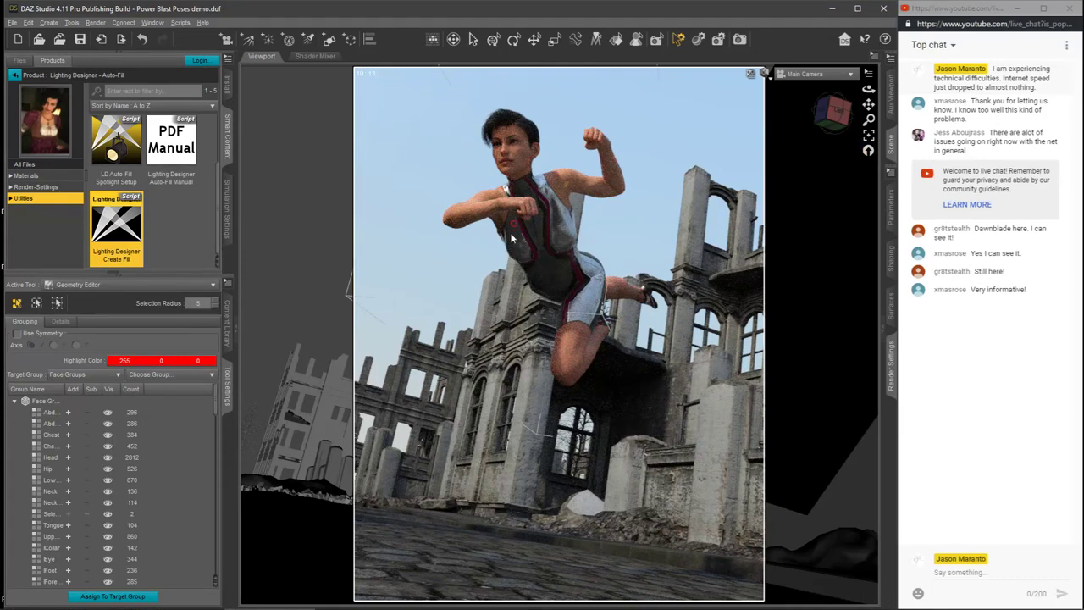
Step: Switch to Hidden Line shading in the Perspective View and select a polygon on the outer side of the figure's right upper arm
{"action": "left_click", "coordinate": [767, 76]}
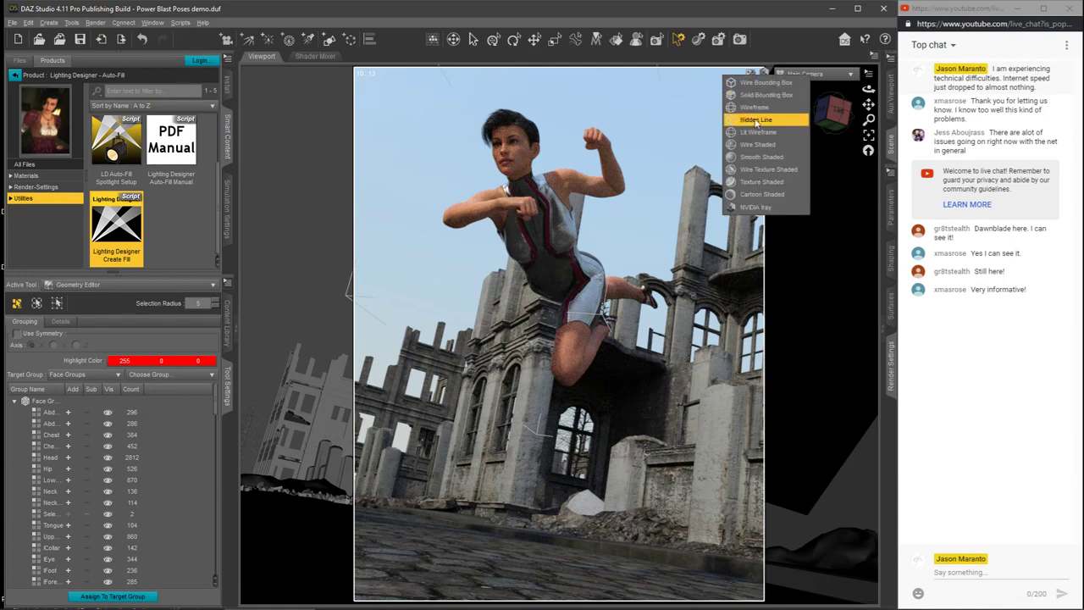
{"action": "left_click", "coordinate": [756, 120]}
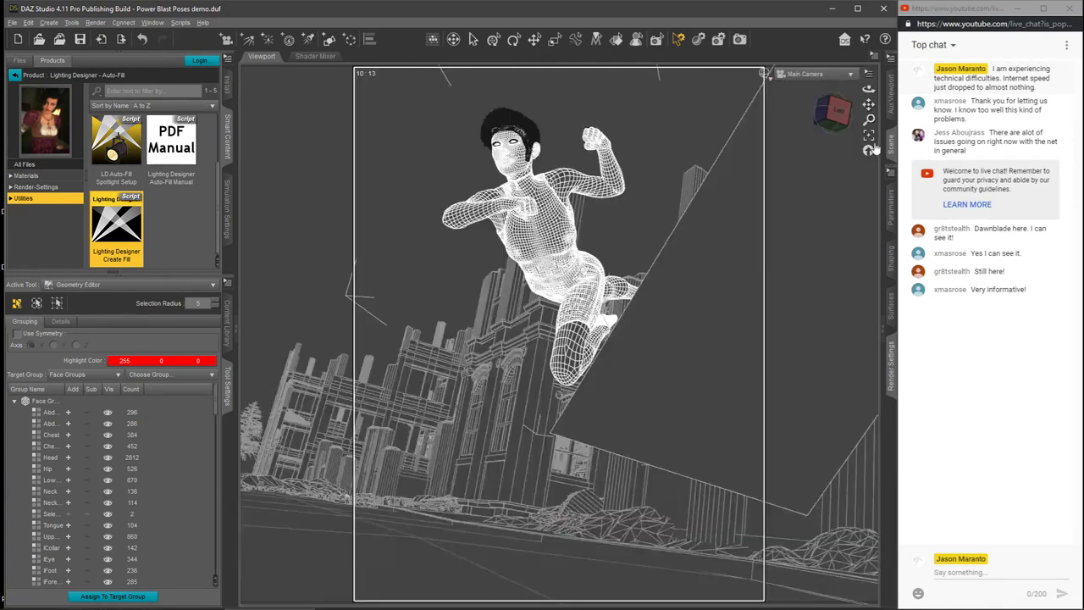
{"action": "left_click", "coordinate": [838, 75]}
{"action": "left_click", "coordinate": [833, 84]}
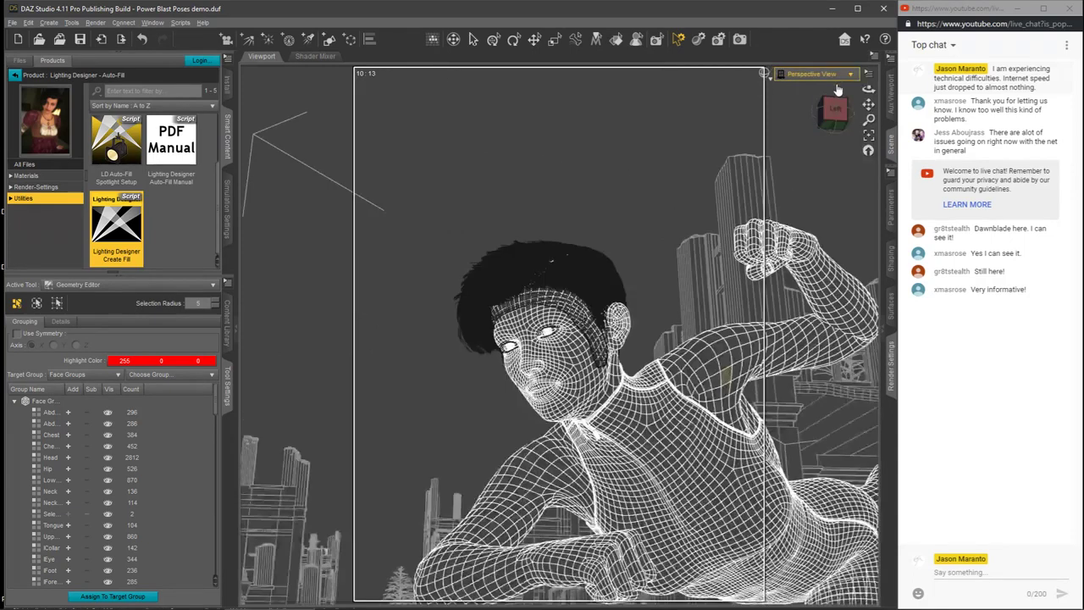
{"action": "left_click", "coordinate": [832, 121]}
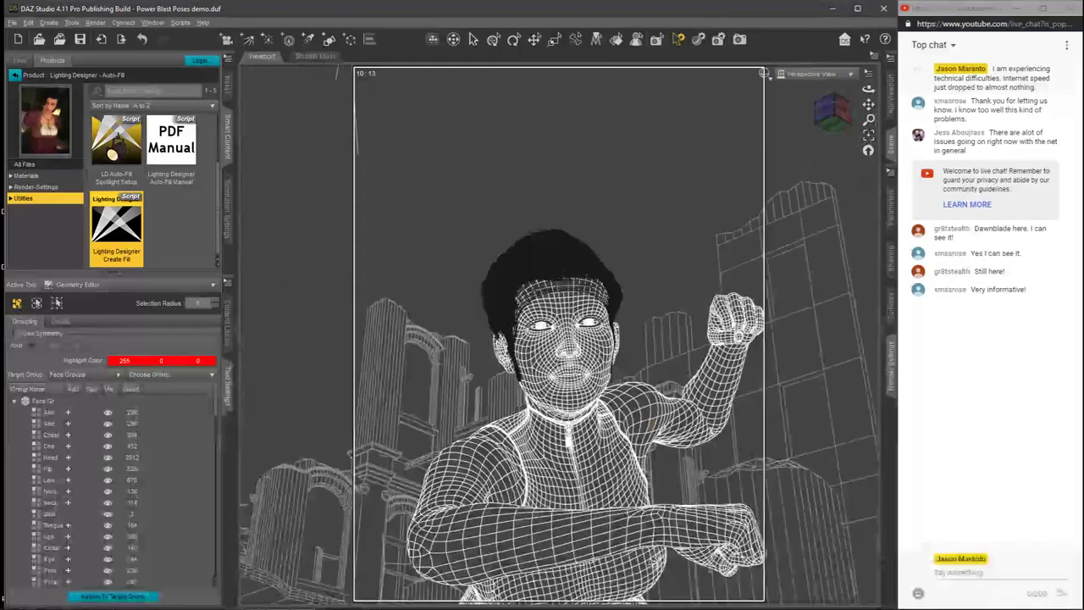
{"action": "left_click", "coordinate": [831, 119]}
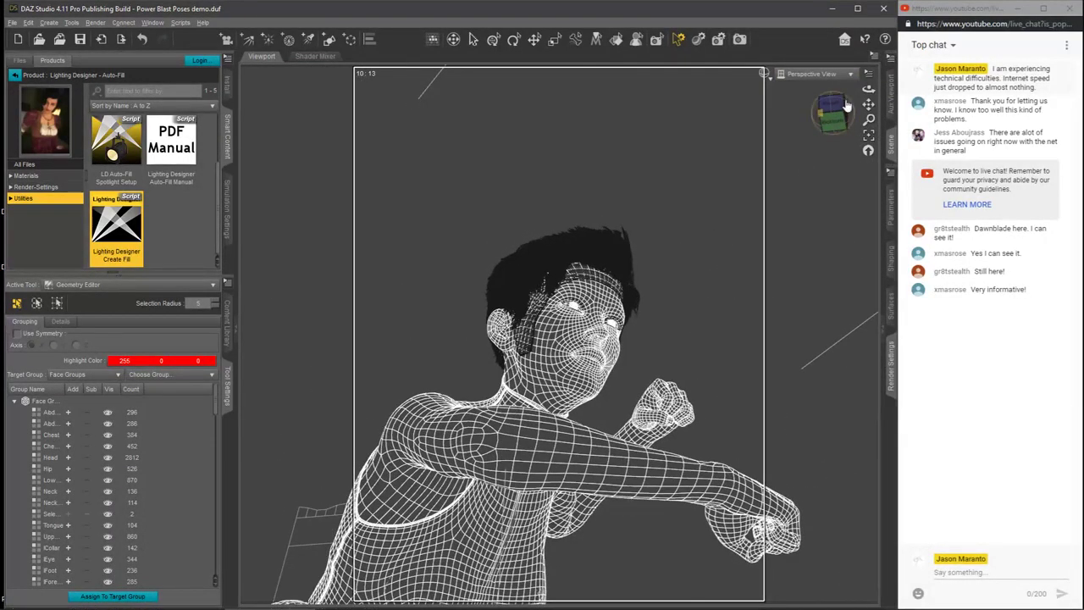
{"action": "left_click_drag", "start_coordinate": [867, 104], "coordinate": [909, 51]}
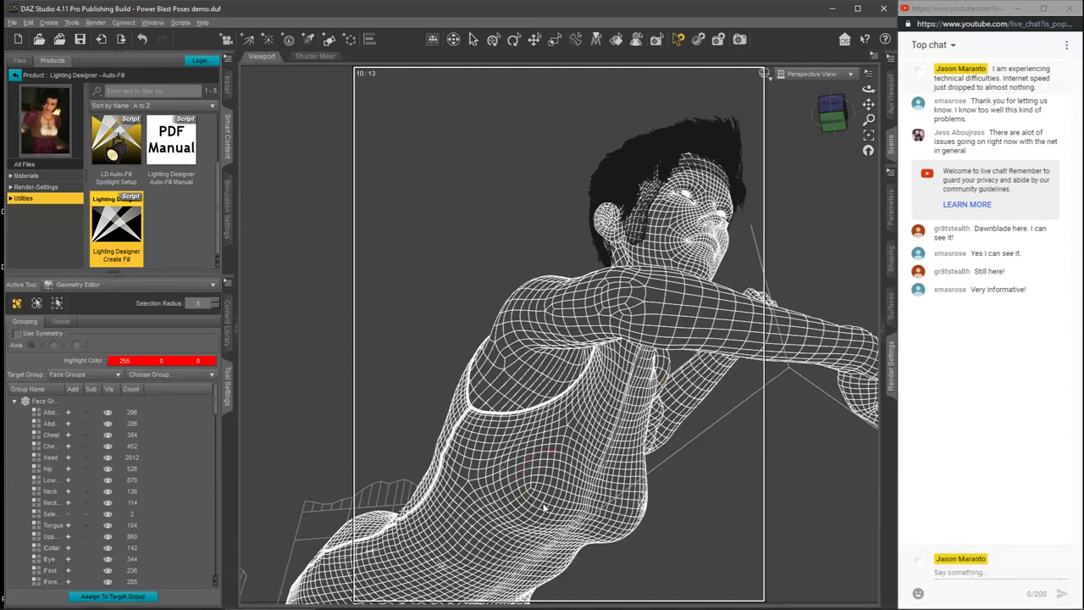
{"action": "left_click", "coordinate": [653, 312]}
Step: Return to the Main Camera and preview the scene with NVIDIA Iray shading
{"action": "left_click", "coordinate": [812, 74]}
{"action": "left_click", "coordinate": [828, 174]}
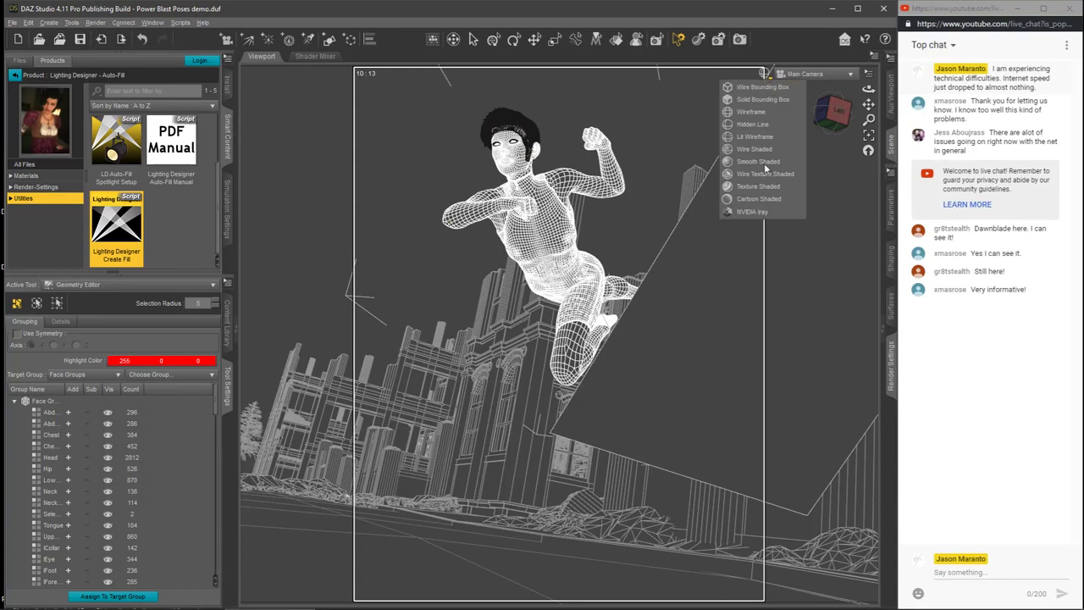
{"action": "left_click", "coordinate": [756, 212]}
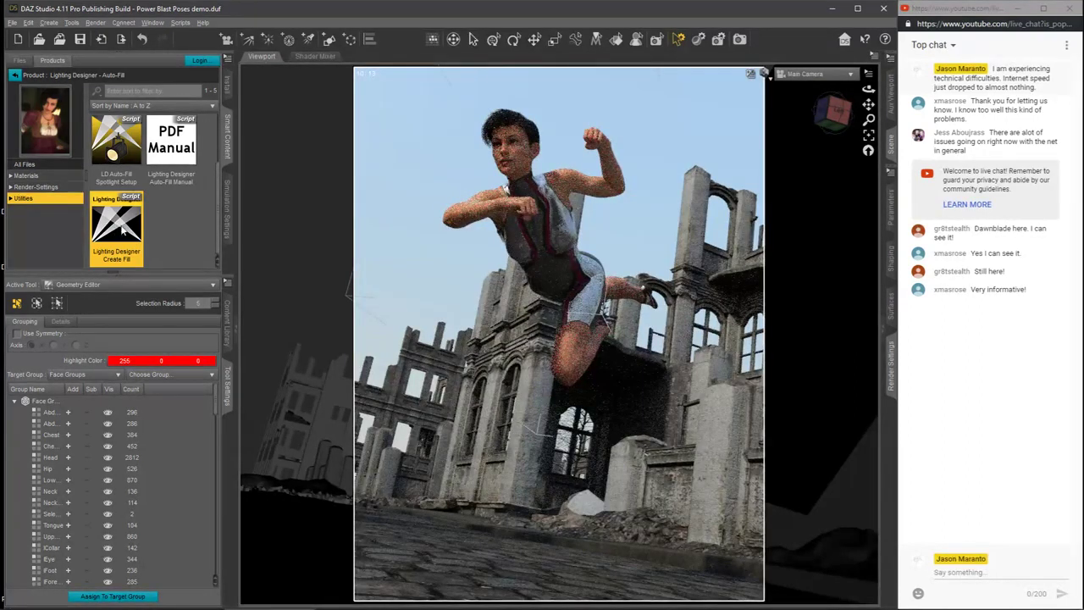
Step: Start another Auto-Fill for the selected polygon and apply the Umbrella preset from the outdoor plane lights
{"action": "double_click", "coordinate": [121, 231]}
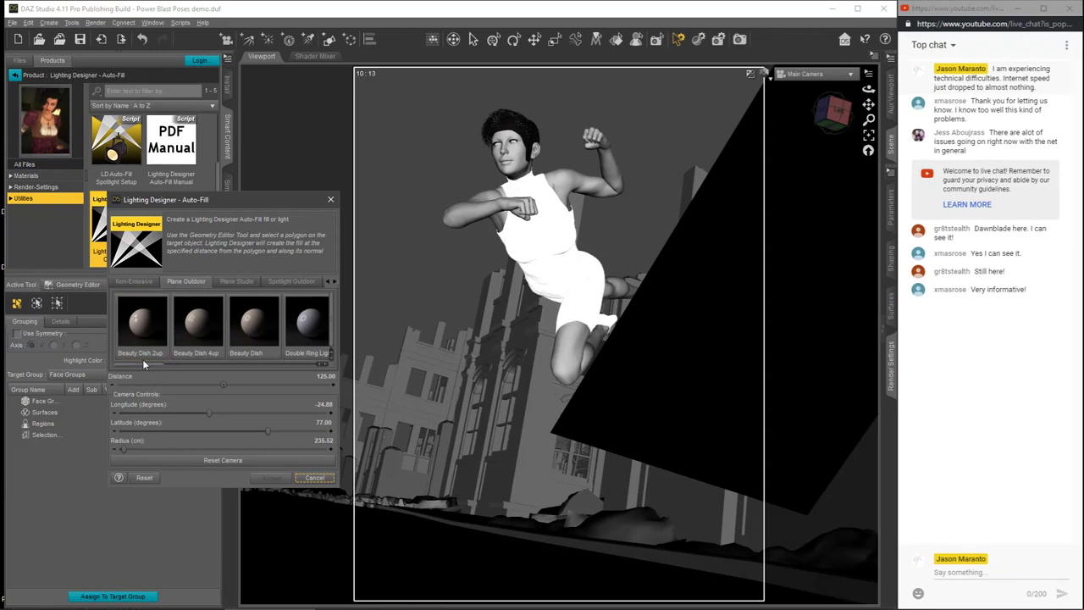
{"action": "left_click_drag", "start_coordinate": [145, 366], "coordinate": [303, 365]}
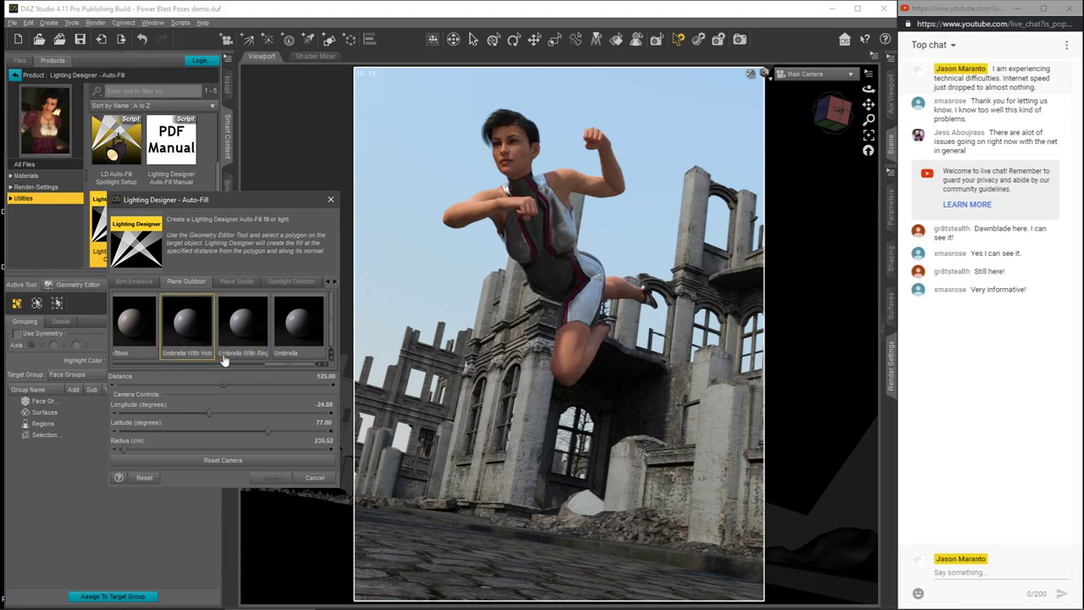
{"action": "left_click", "coordinate": [293, 331]}
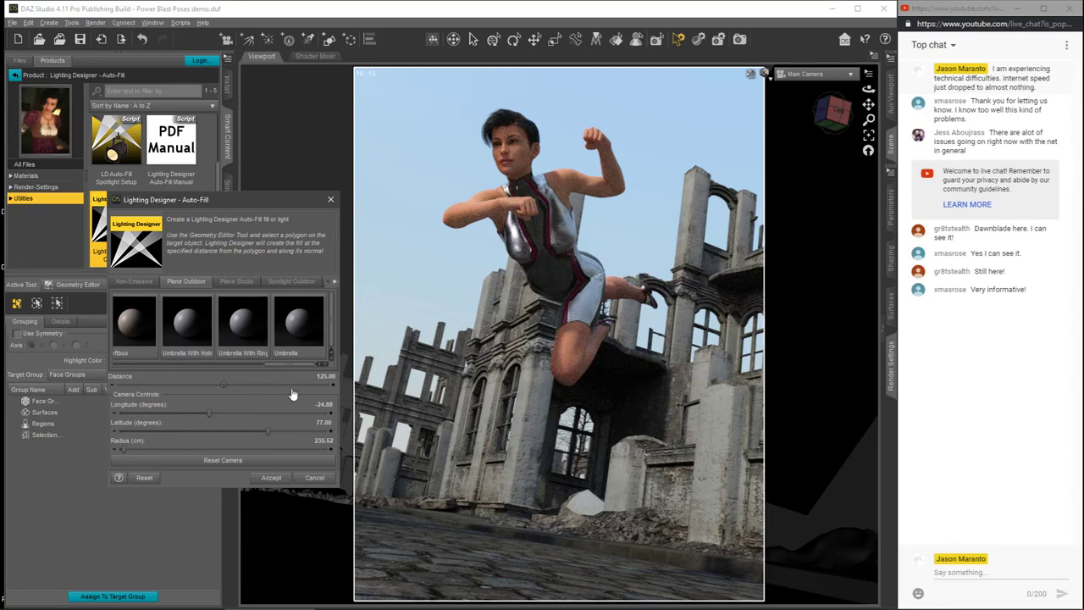
Step: Set the fill's distance to 100, and its camera radius to about 1309.51 cm and latitude to about -88.29 degrees
{"action": "left_click", "coordinate": [321, 377]}
{"action": "type", "text": "100"}
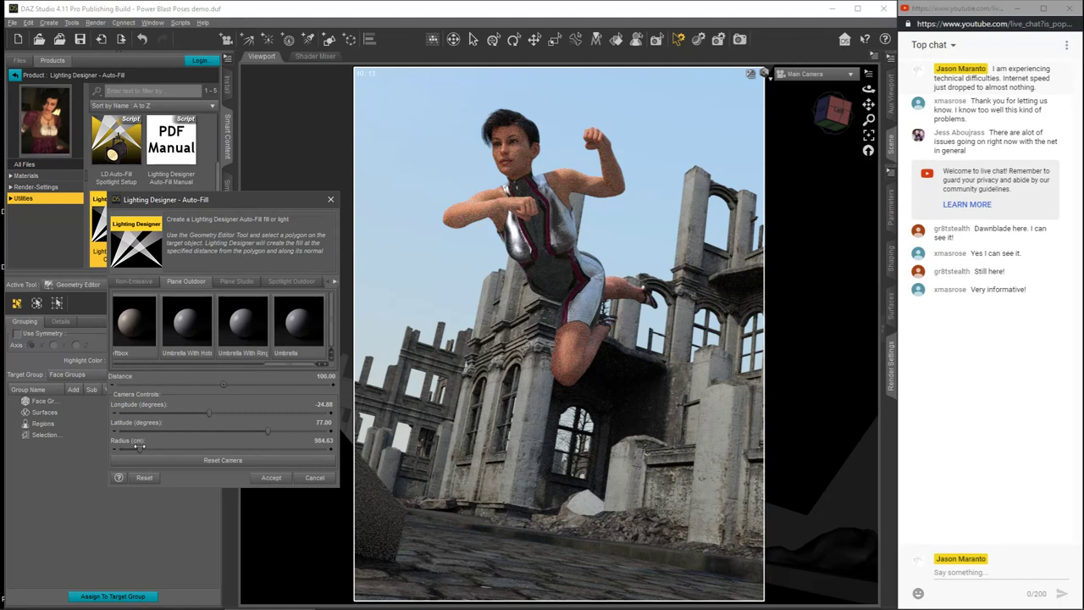
{"action": "left_click_drag", "start_coordinate": [142, 444], "coordinate": [147, 444]}
{"action": "left_click_drag", "start_coordinate": [266, 430], "coordinate": [170, 441]}
{"action": "left_click", "coordinate": [944, 9]}
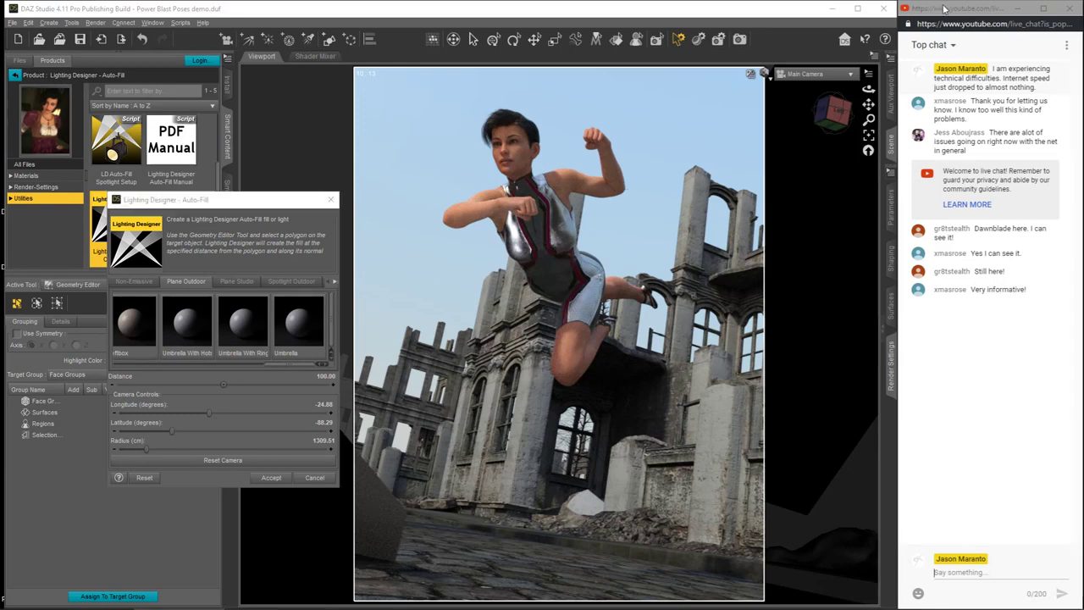
{"action": "left_click", "coordinate": [260, 201]}
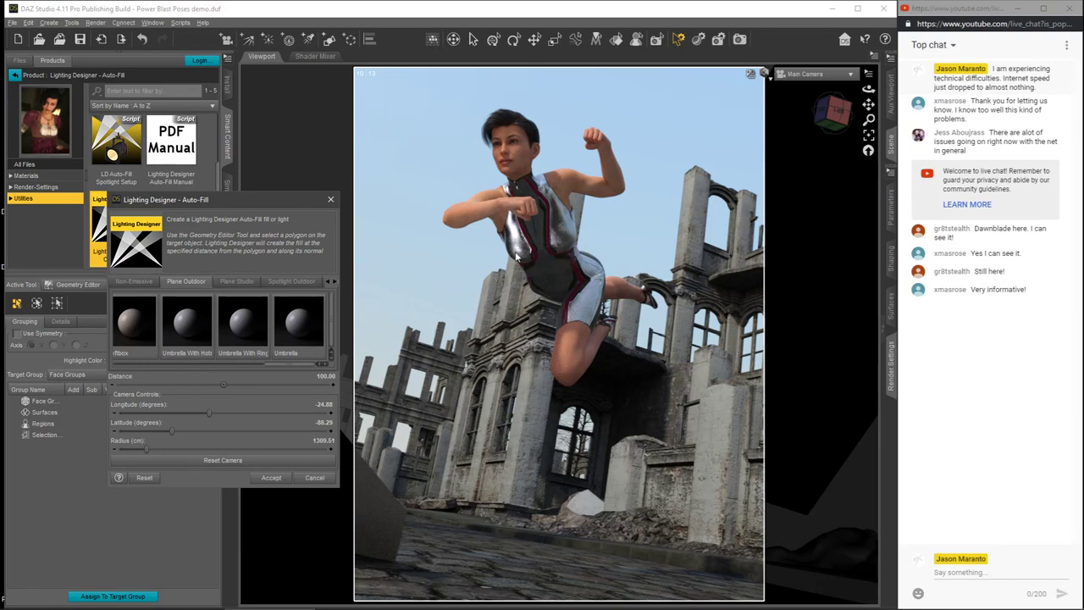
Step: Browse the outdoor plane presets and try the Ghost preset for this fill
{"action": "left_click_drag", "start_coordinate": [269, 363], "coordinate": [245, 368]}
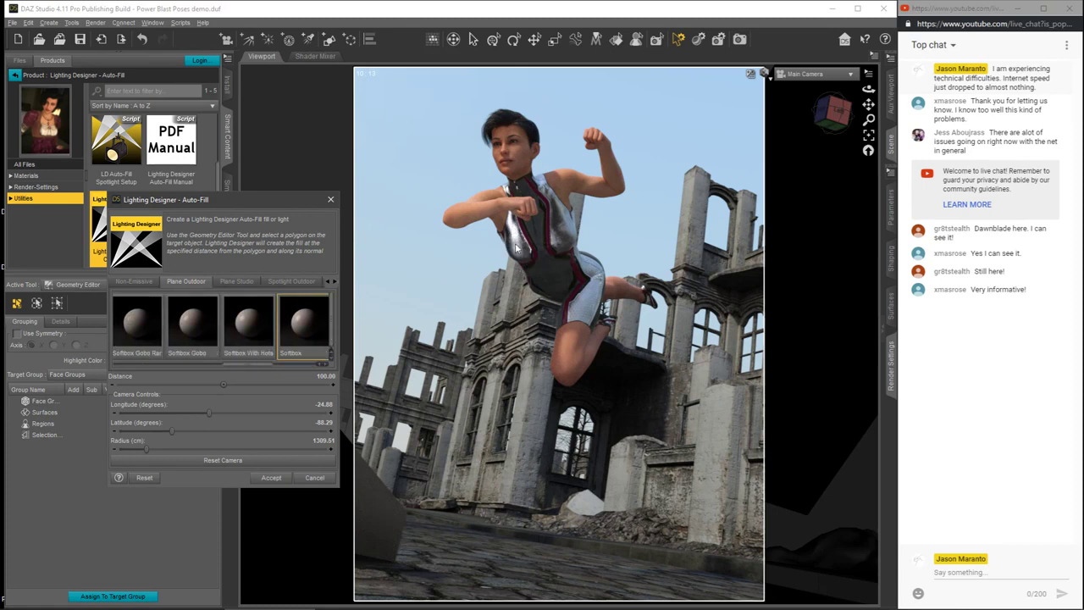
{"action": "left_click_drag", "start_coordinate": [243, 369], "coordinate": [175, 375]}
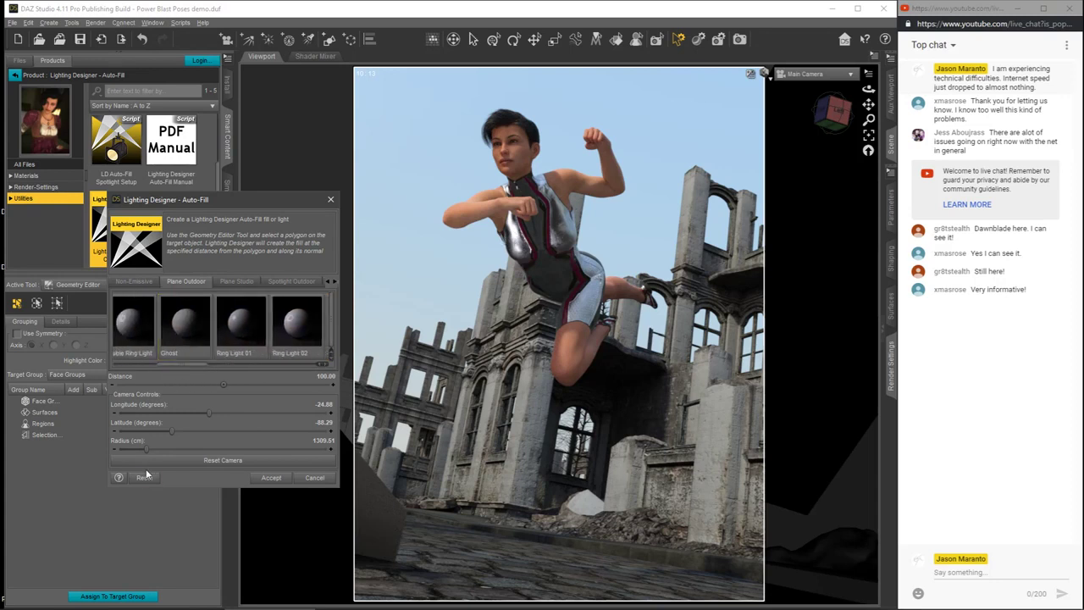
{"action": "left_click", "coordinate": [187, 341]}
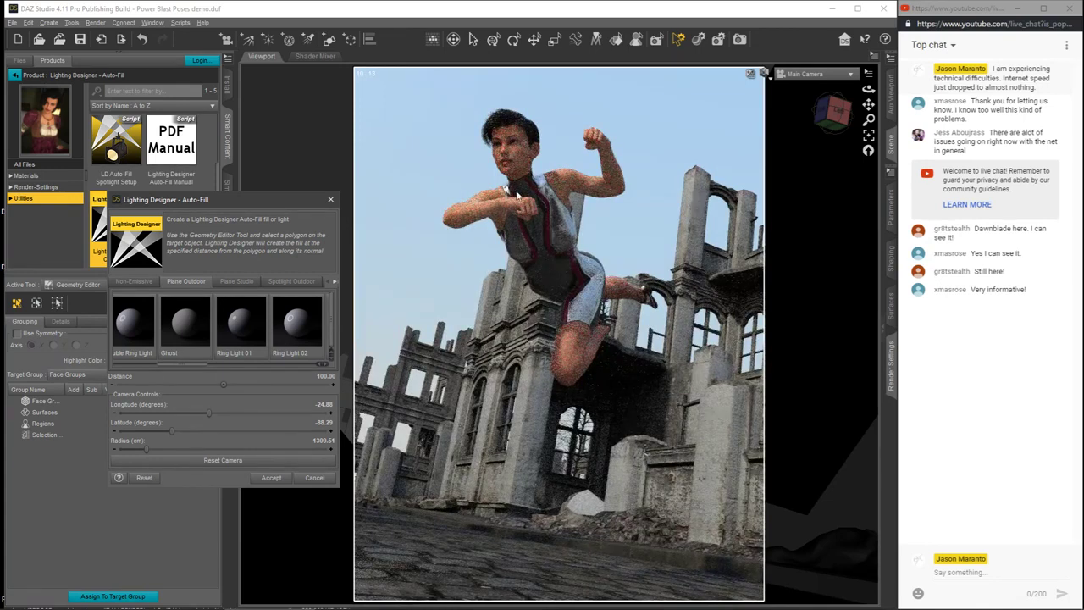
Step: Switch the fill back to an umbrella preset and accept the light
{"action": "left_click_drag", "start_coordinate": [190, 364], "coordinate": [306, 361]}
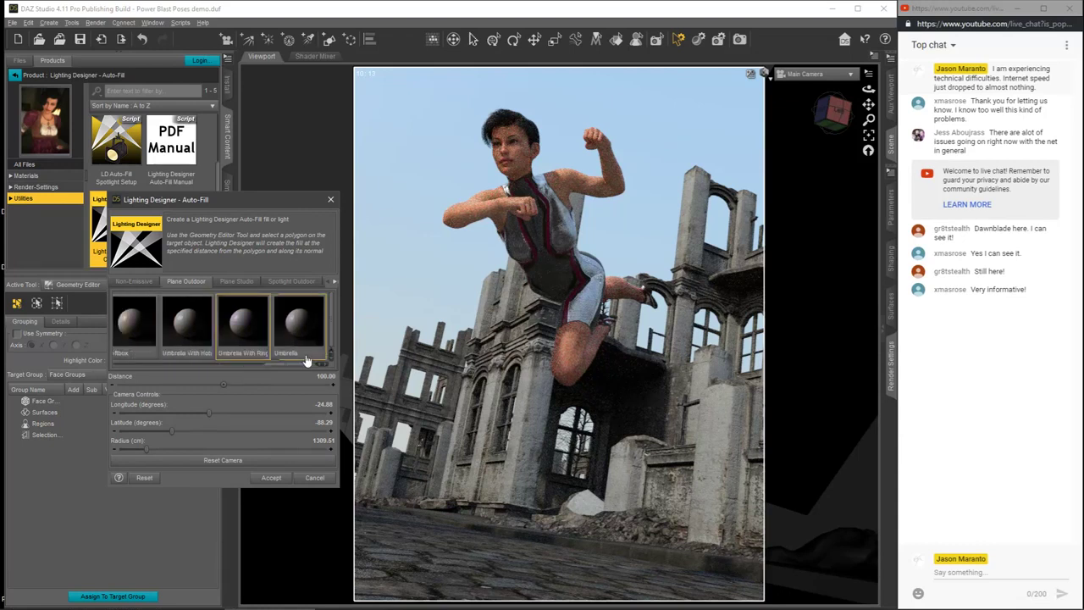
{"action": "double_click", "coordinate": [301, 354]}
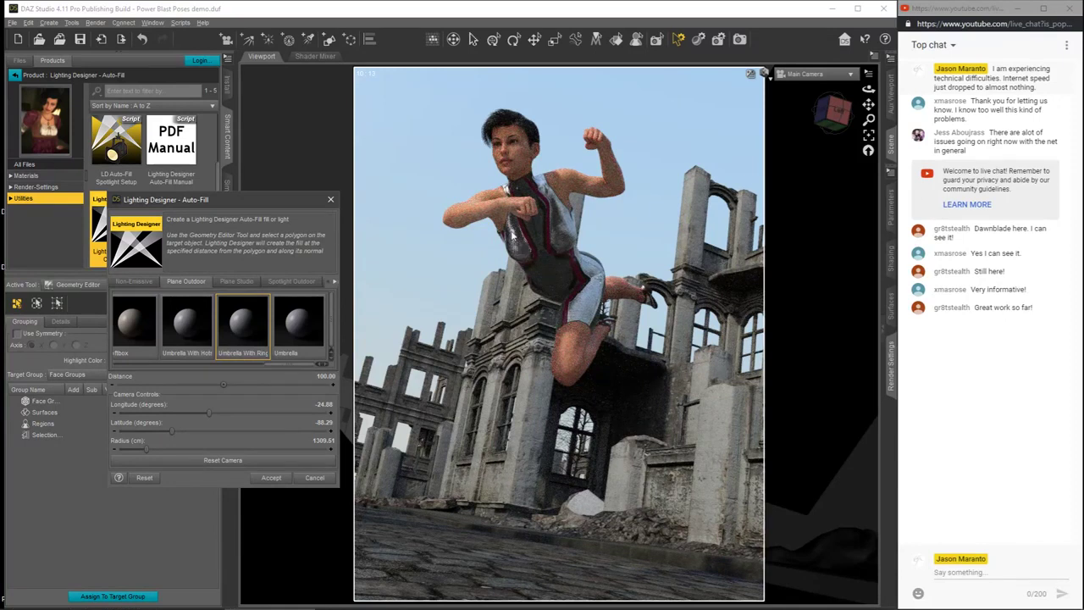
{"action": "left_click", "coordinate": [269, 479]}
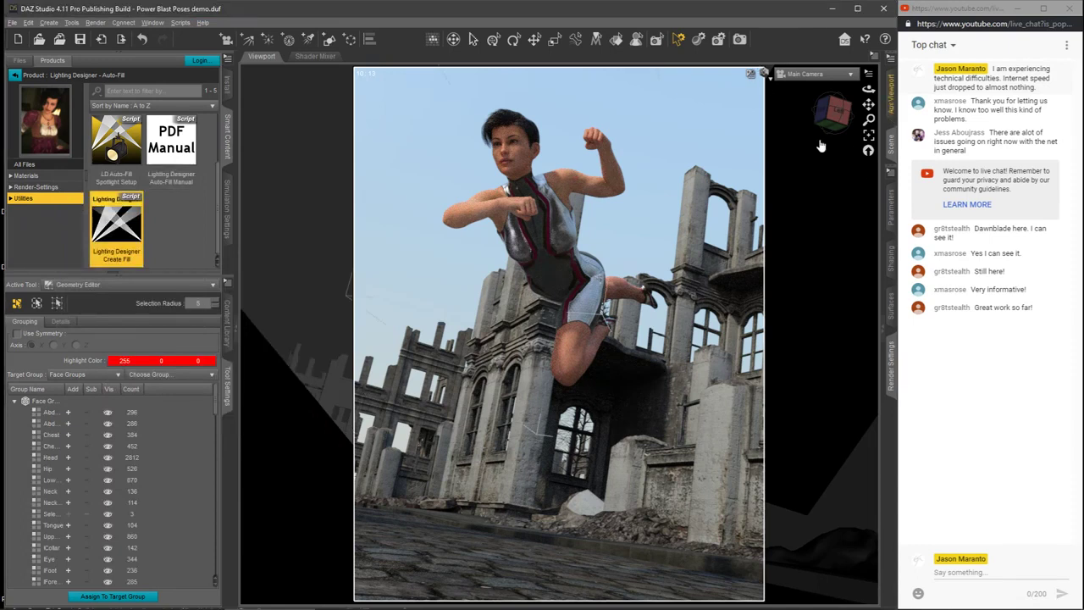
Step: Hide the content and tool settings, and bring back the scene list and render settings
{"action": "left_click", "coordinate": [236, 334]}
{"action": "left_click", "coordinate": [567, 299]}
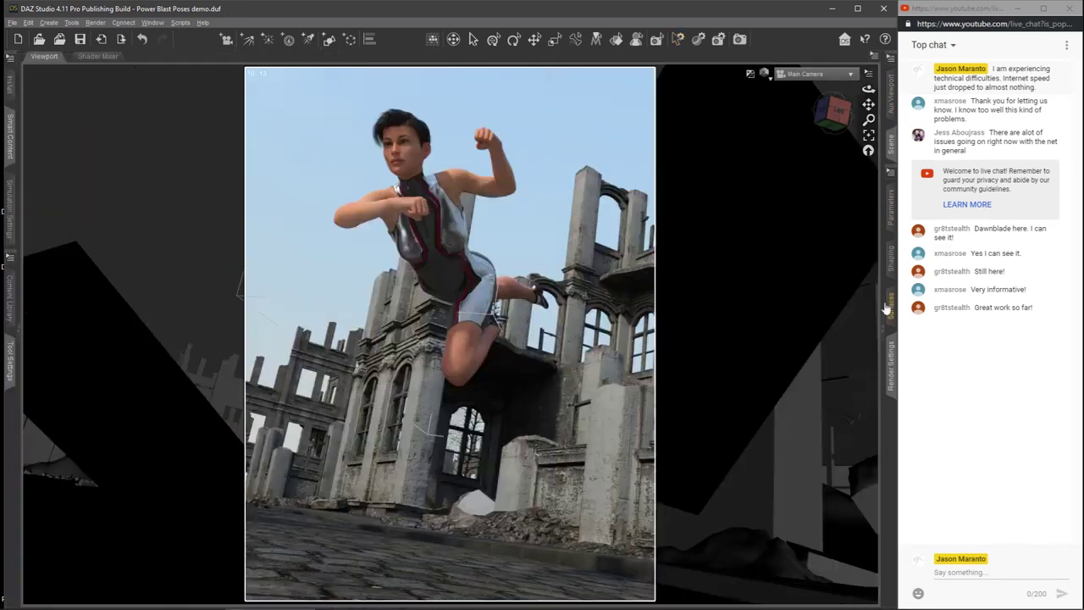
{"action": "left_click", "coordinate": [883, 330]}
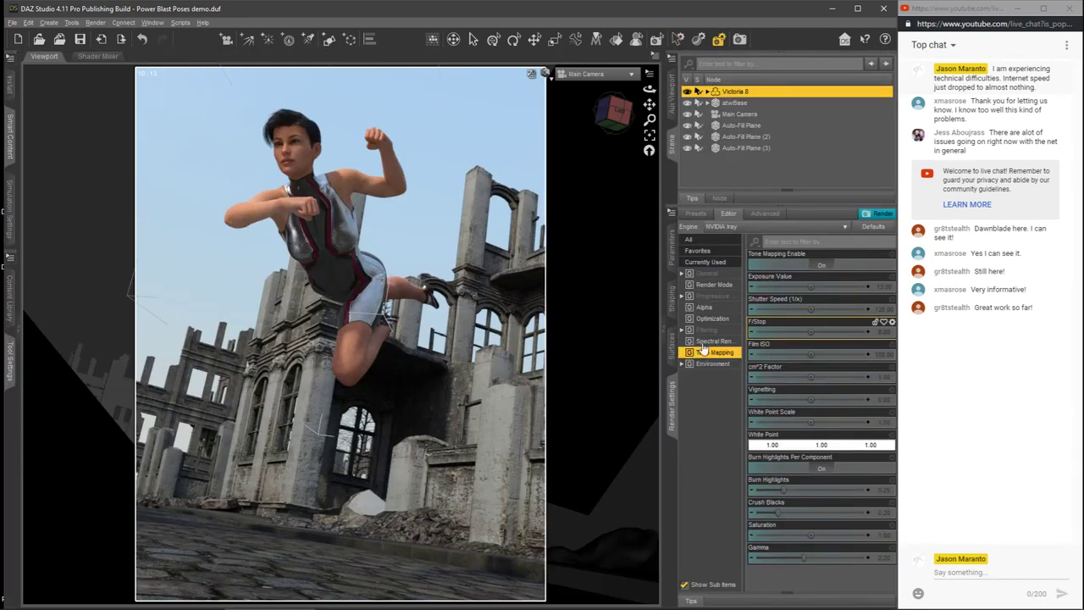
Step: Select Auto-Fill Plane (3) and set its surface luminance to 100000 cd/m^2
{"action": "left_click", "coordinate": [741, 148]}
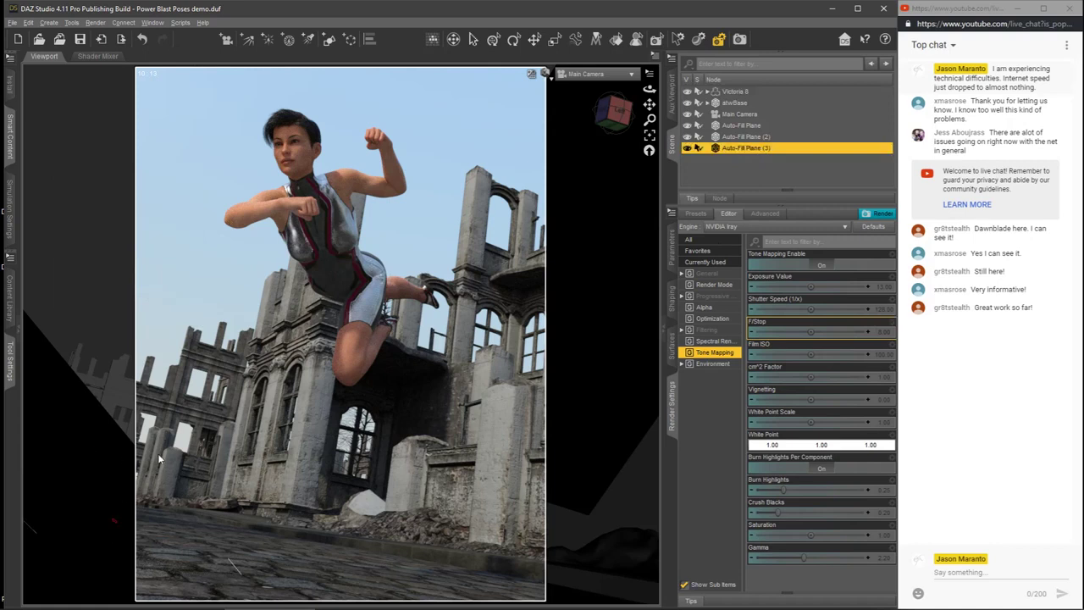
{"action": "left_click", "coordinate": [674, 349]}
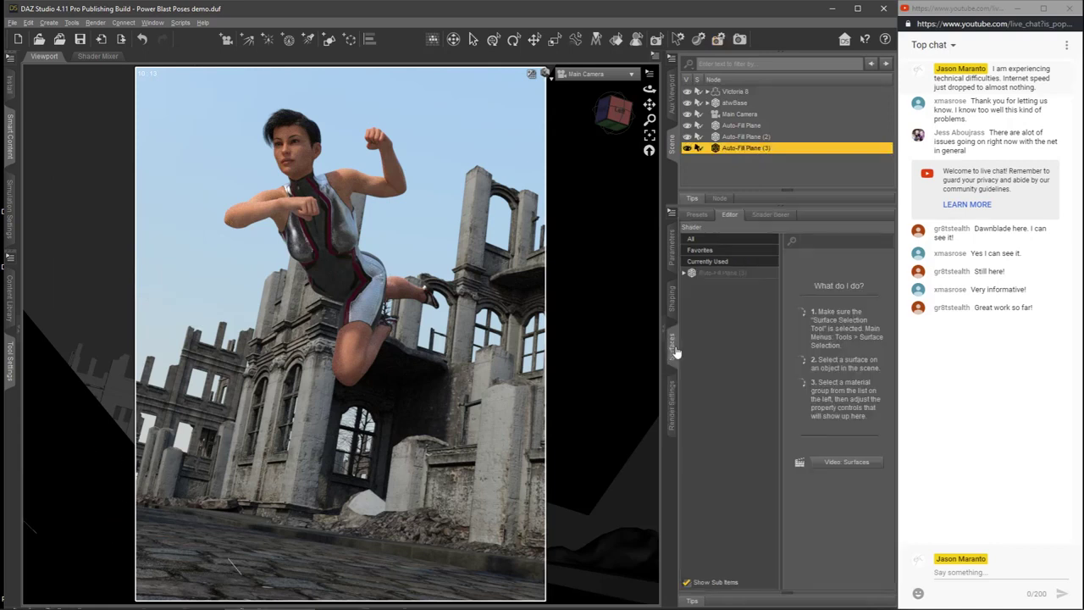
{"action": "left_click", "coordinate": [728, 272]}
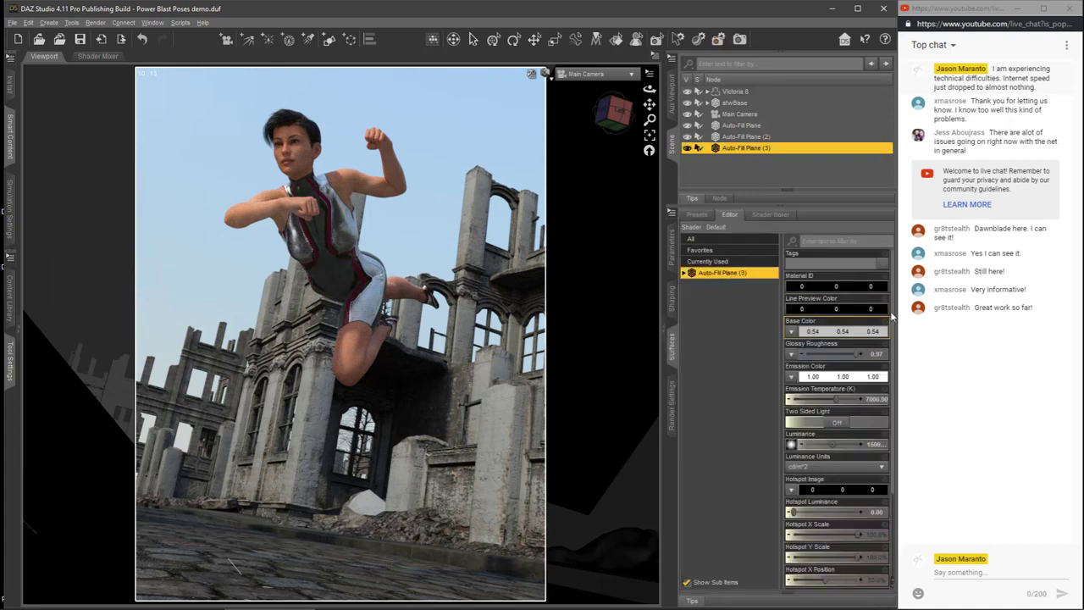
{"action": "scroll", "coordinate": [823, 381], "scroll_direction": "down", "scroll_amount": 3}
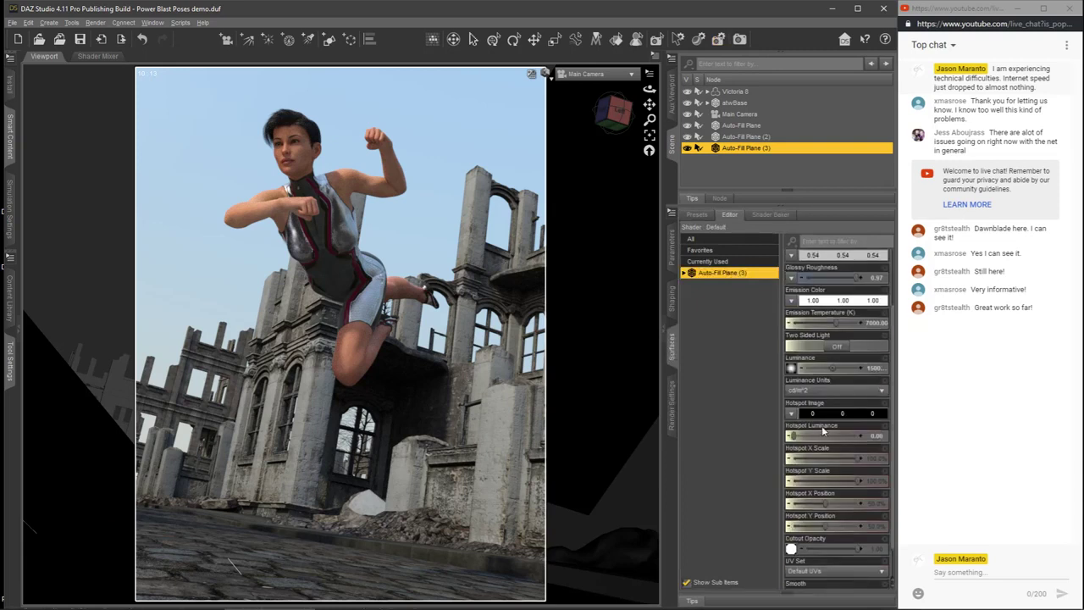
{"action": "left_click", "coordinate": [871, 370]}
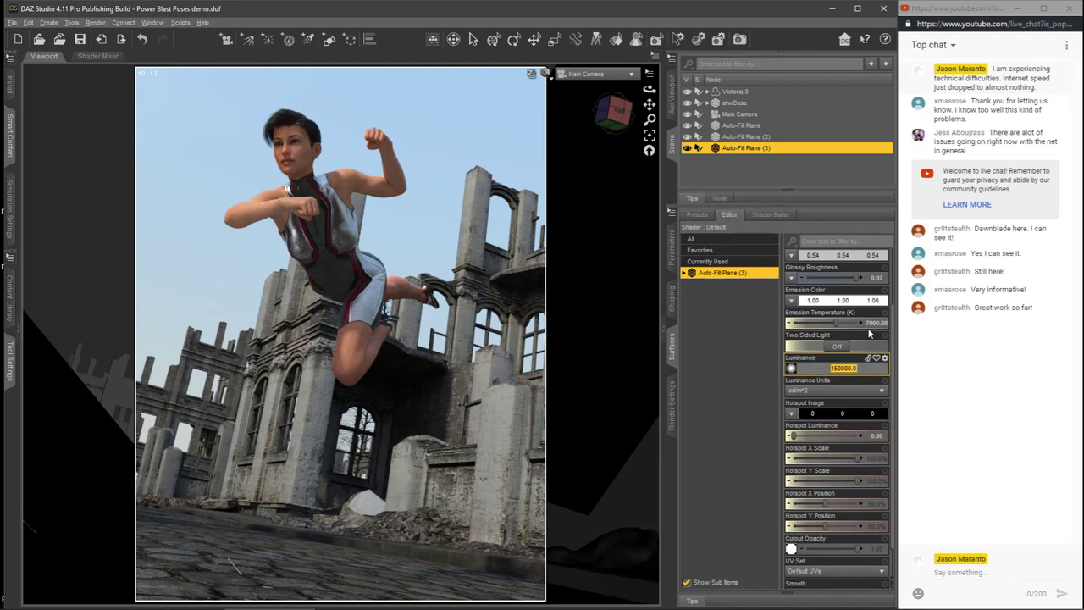
{"action": "left_click", "coordinate": [838, 371]}
{"action": "left_click_drag", "start_coordinate": [838, 370], "coordinate": [830, 369]}
{"action": "type", "text": "10"}
{"action": "key", "text": "Return"}
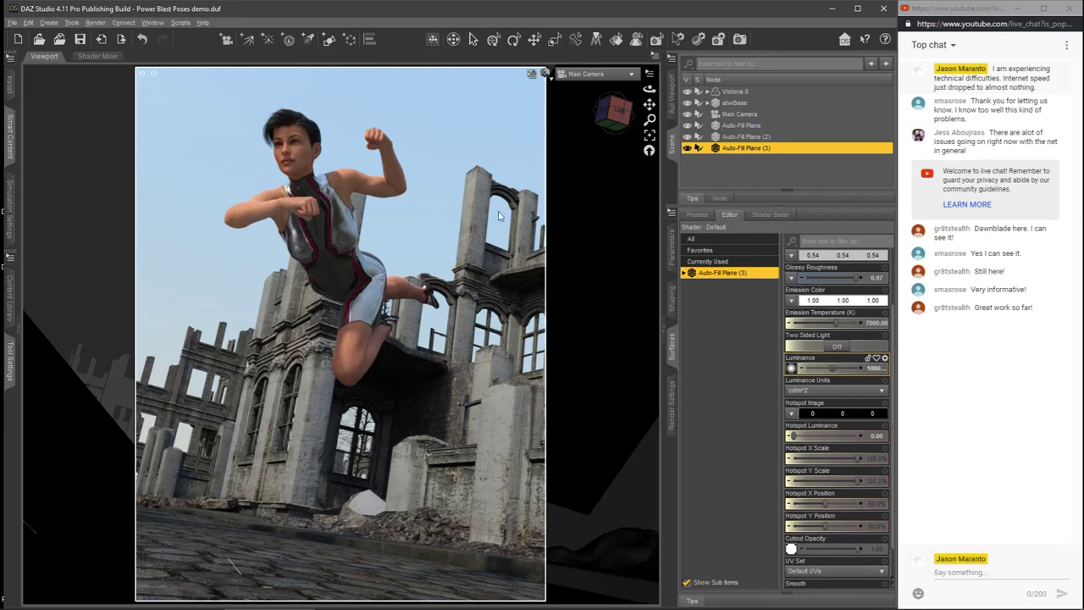
Step: Switch the viewport to Texture Shaded, render the scene with NVIDIA Iray, and stop the render early
{"action": "left_click", "coordinate": [547, 76]}
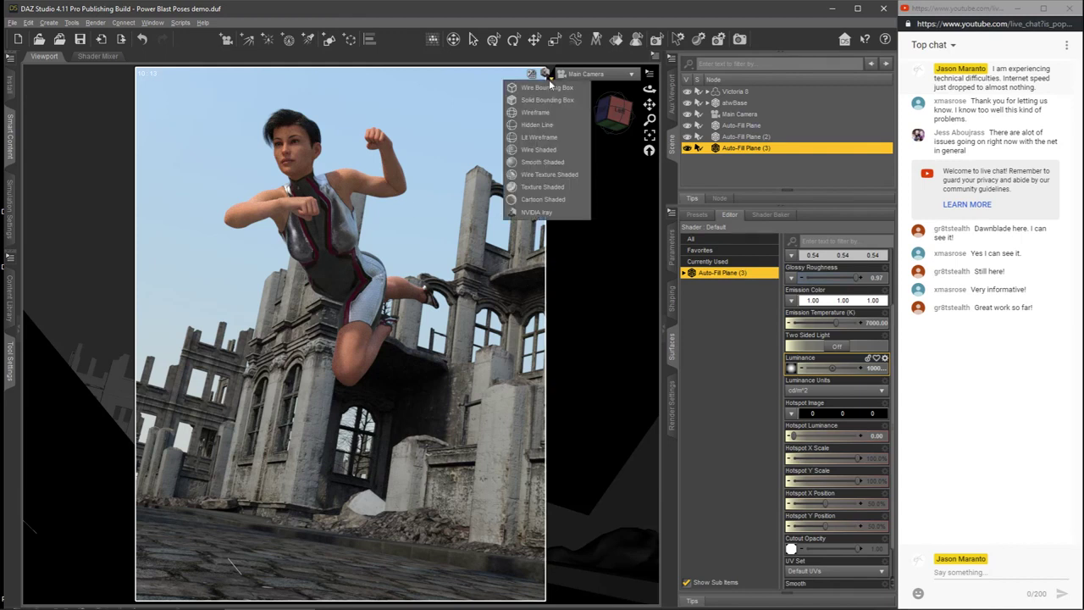
{"action": "left_click", "coordinate": [540, 187]}
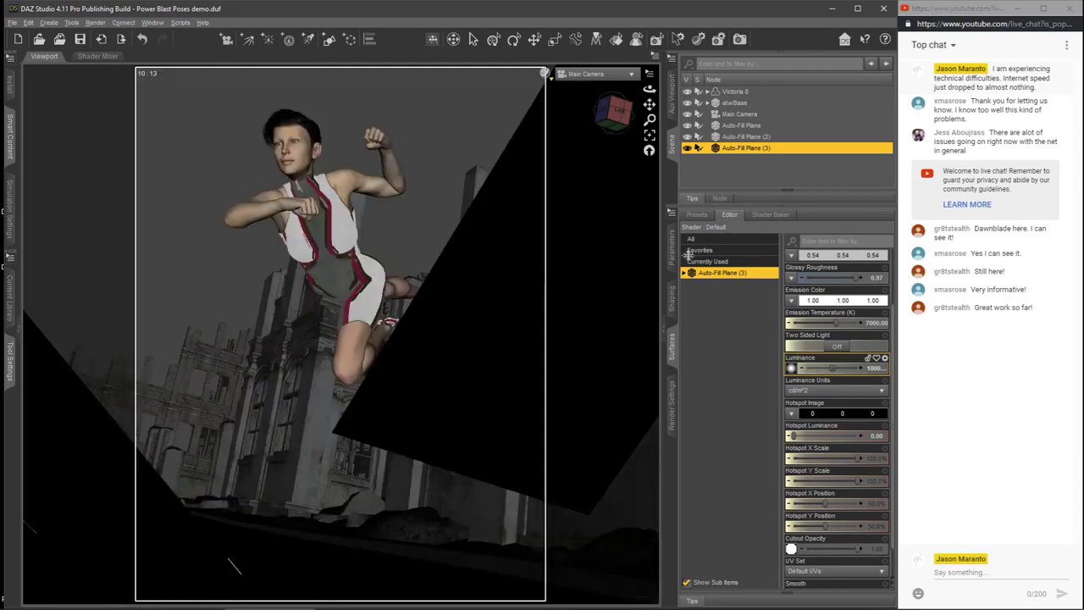
{"action": "left_click", "coordinate": [671, 406]}
{"action": "left_click", "coordinate": [874, 214]}
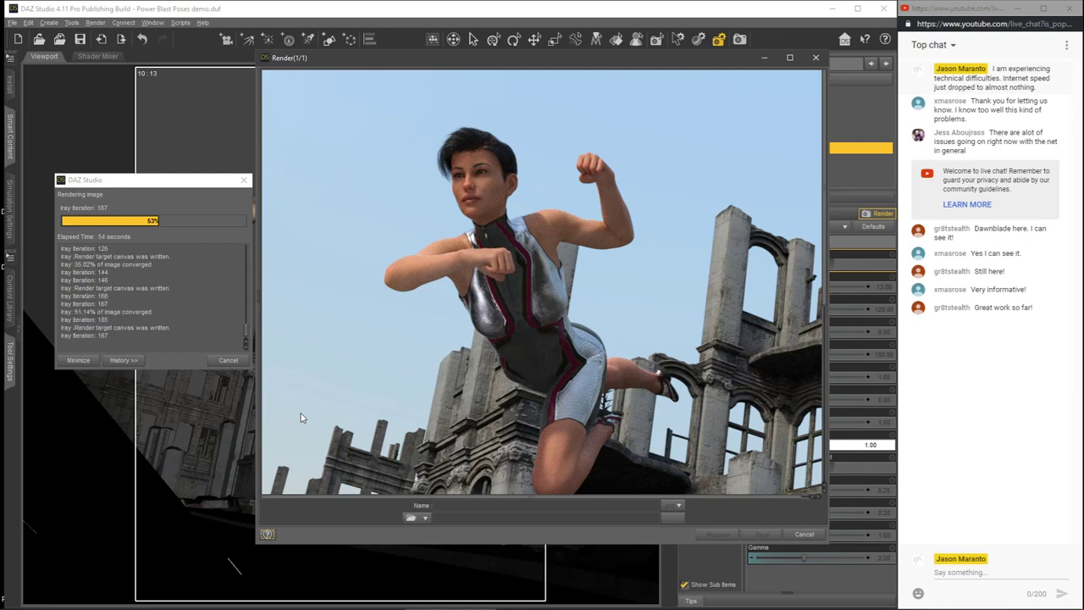
{"action": "key", "text": "Escape"}
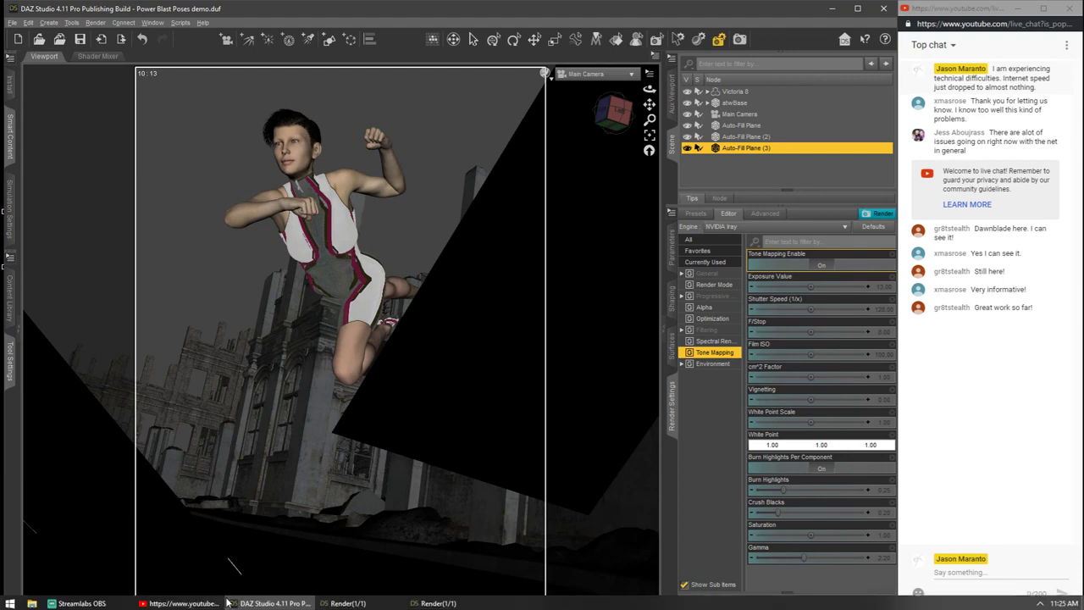
Step: Compare the earlier and newest renders side by side, and close the newest one
{"action": "left_click", "coordinate": [323, 601]}
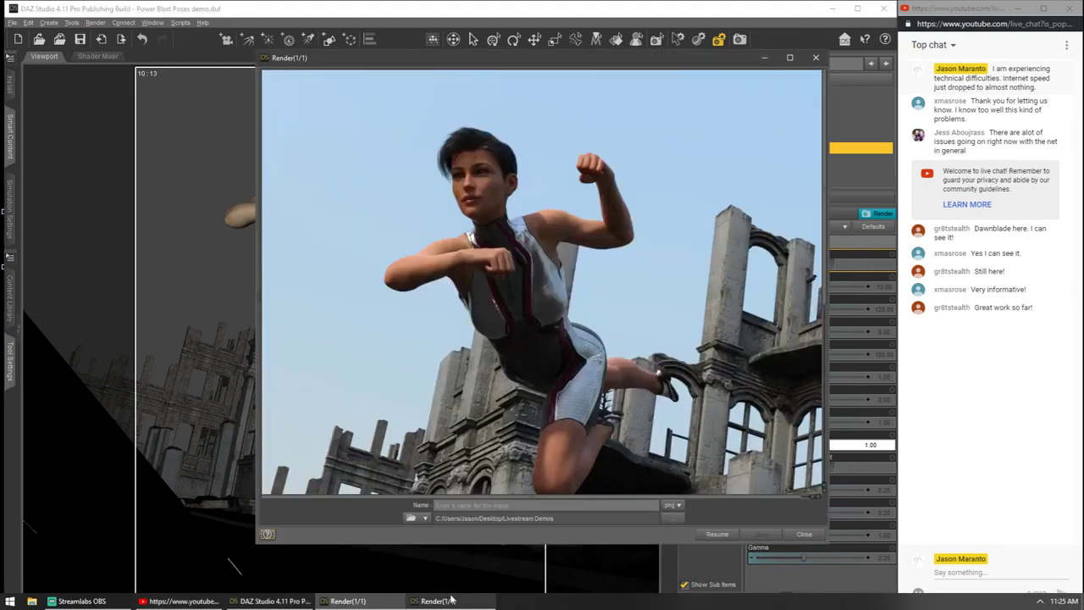
{"action": "left_click", "coordinate": [451, 599]}
{"action": "left_click_drag", "start_coordinate": [577, 55], "coordinate": [767, 74]}
{"action": "left_click_drag", "start_coordinate": [398, 61], "coordinate": [163, 70]}
{"action": "left_click", "coordinate": [685, 82]}
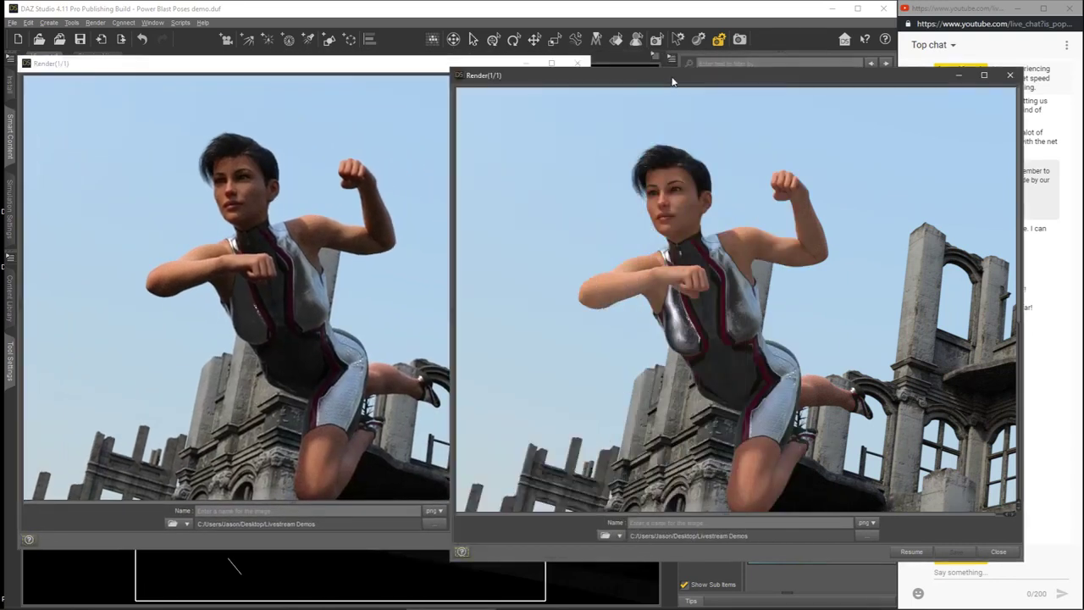
{"action": "left_click_drag", "start_coordinate": [673, 81], "coordinate": [670, 65]}
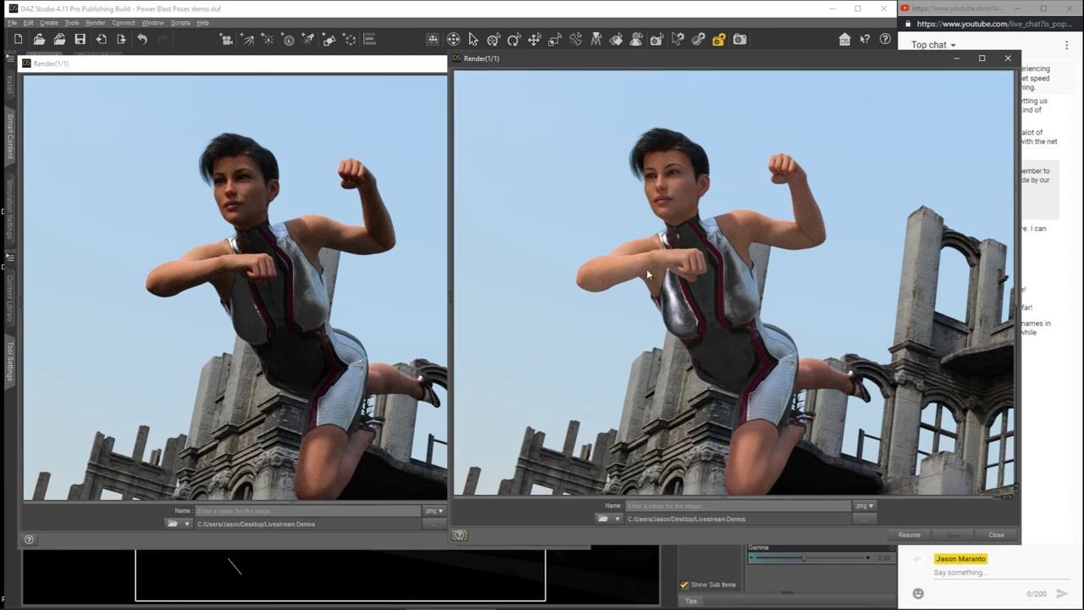
{"action": "left_click", "coordinate": [1008, 58]}
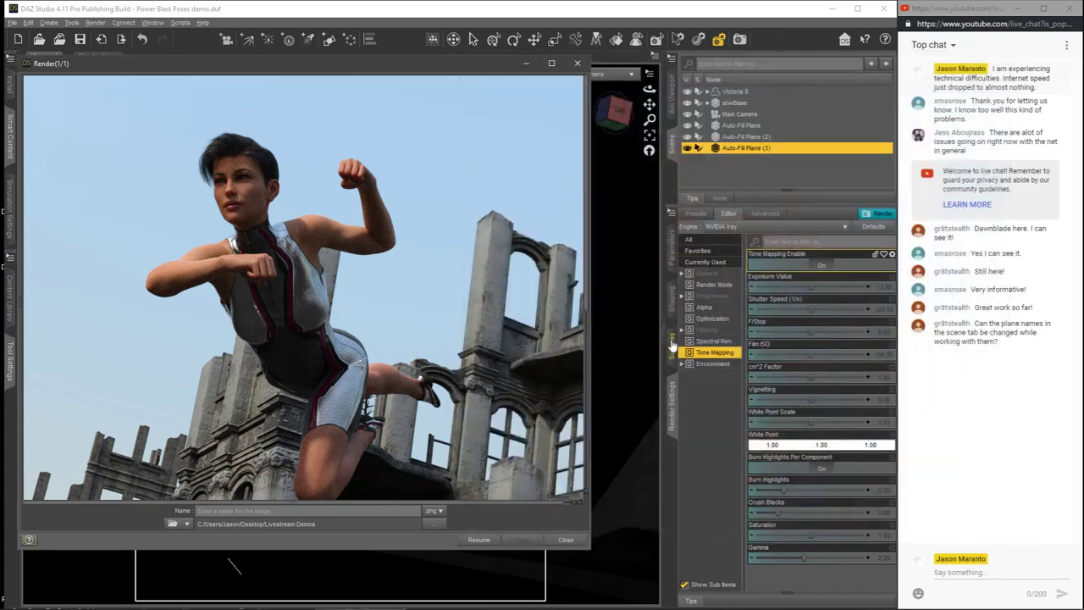
Step: Set the luminance of Auto-Fill Plane (3) to 70000 cd/m^2
{"action": "left_click", "coordinate": [672, 347]}
{"action": "left_click", "coordinate": [868, 370]}
{"action": "left_click_drag", "start_coordinate": [838, 369], "coordinate": [820, 384]}
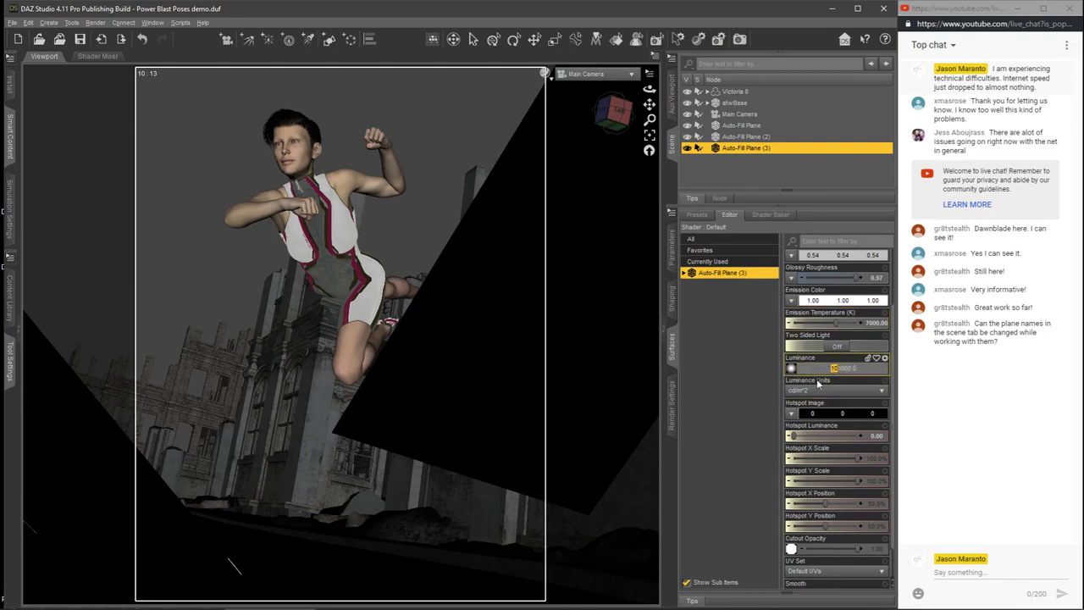
{"action": "type", "text": "7"}
{"action": "key", "text": "Return"}
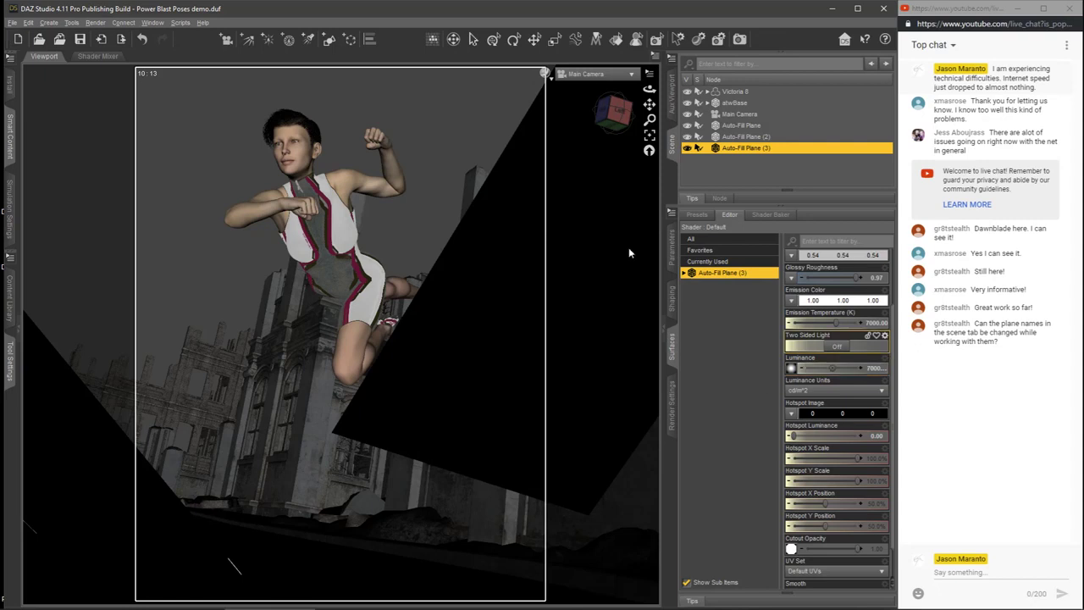
Step: Render the scene with the new fill luminance and stop the render early
{"action": "left_click", "coordinate": [677, 402]}
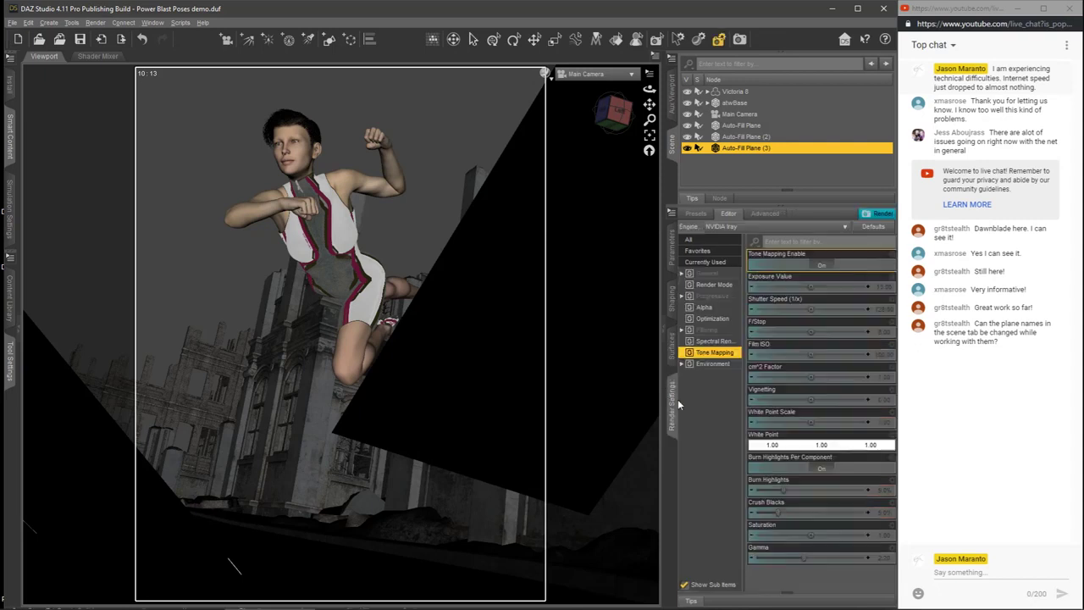
{"action": "left_click", "coordinate": [877, 213]}
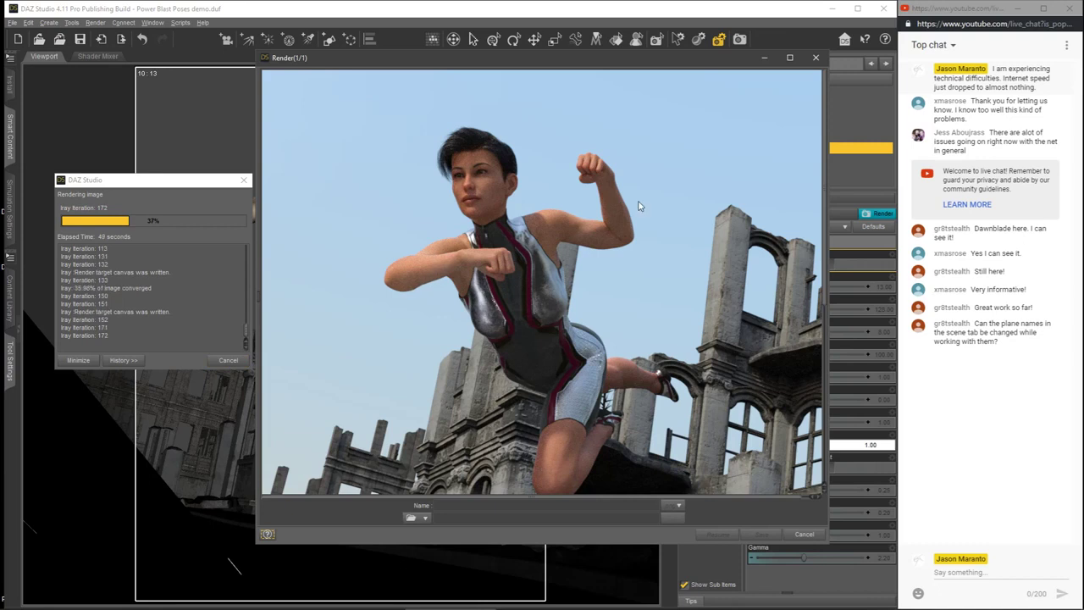
{"action": "left_click", "coordinate": [213, 360]}
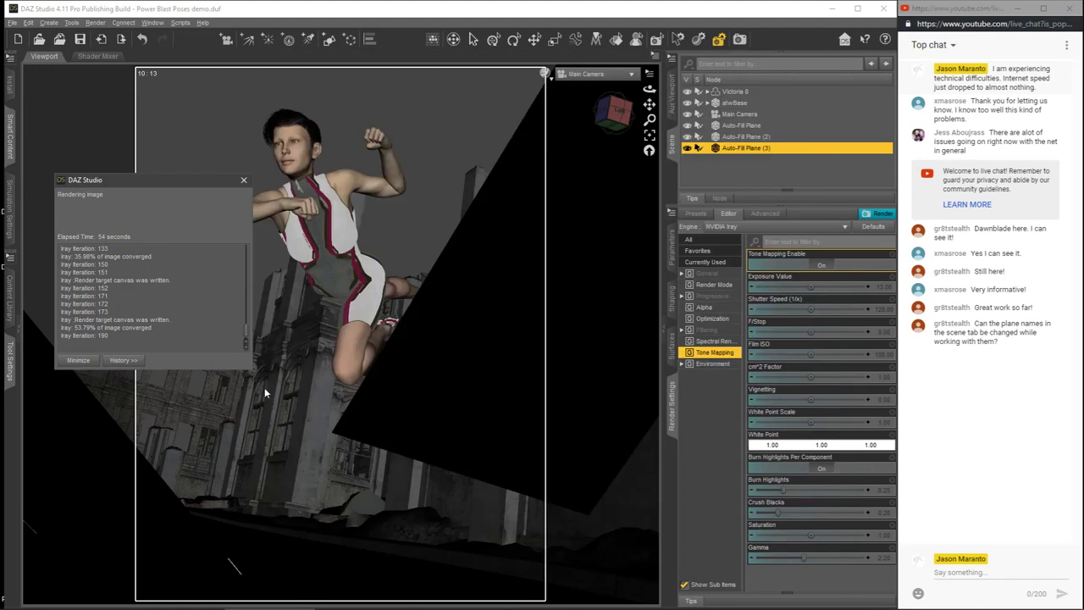
Step: Compare the dimmer-fill render with the earlier render side by side, and close both render windows
{"action": "left_click", "coordinate": [403, 601]}
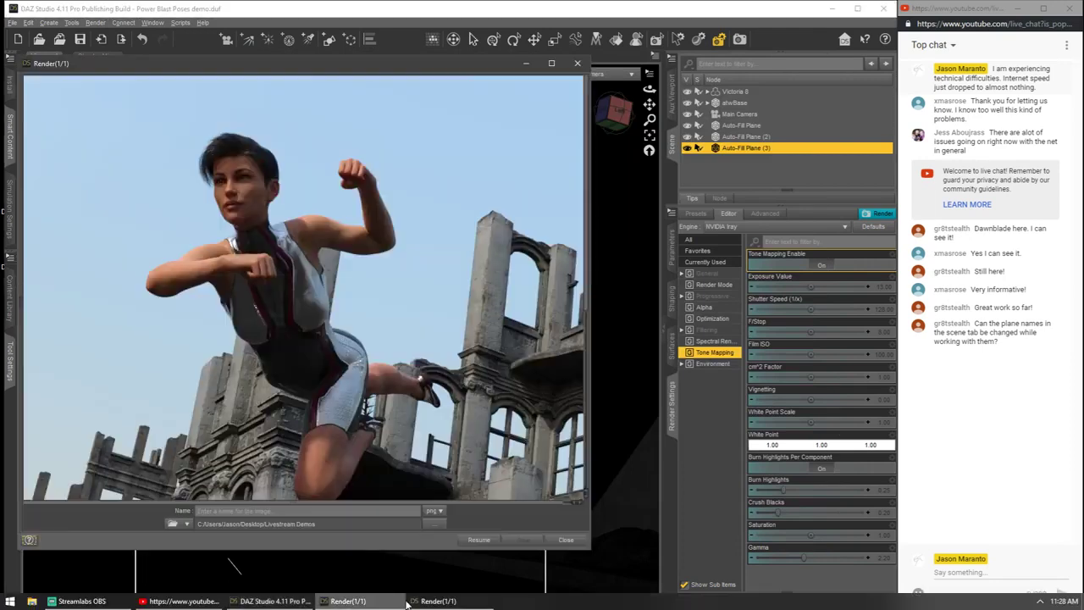
{"action": "left_click", "coordinate": [408, 601]}
{"action": "left_click_drag", "start_coordinate": [495, 55], "coordinate": [645, 66]}
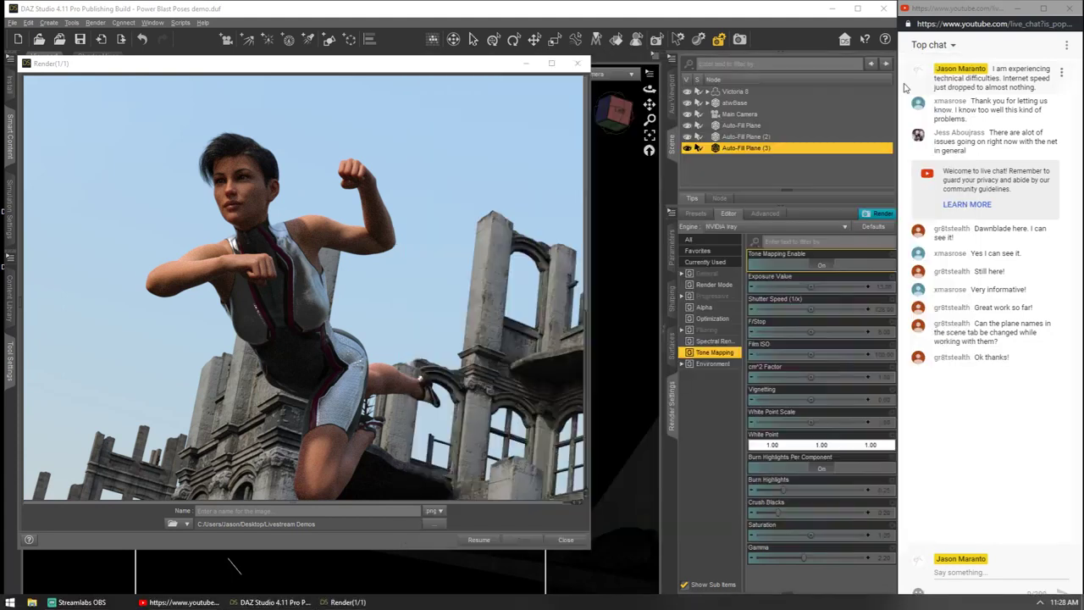
{"action": "left_click", "coordinate": [961, 64]}
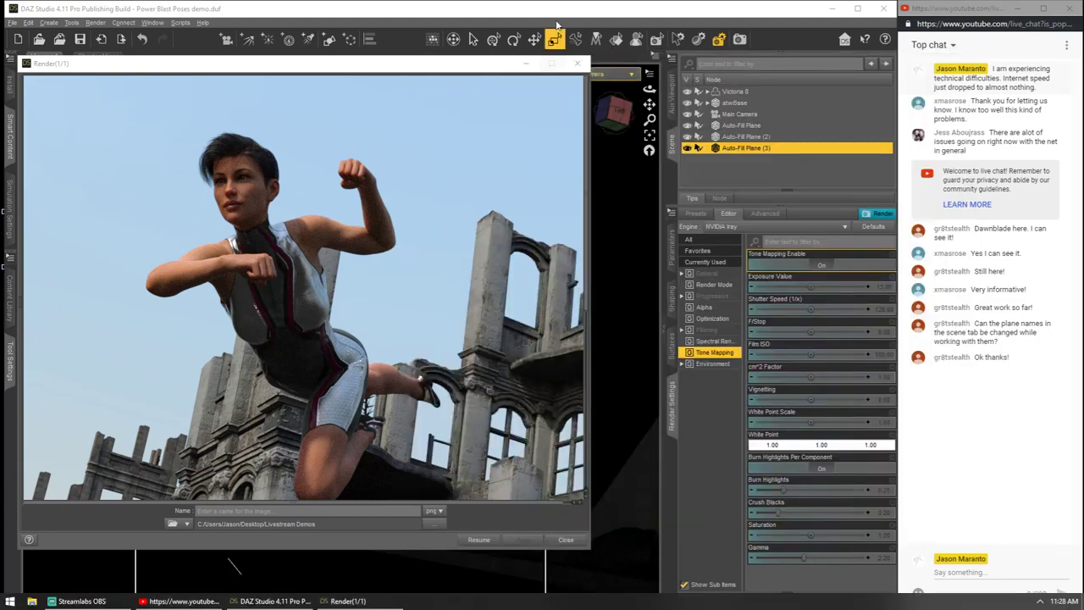
{"action": "left_click", "coordinate": [576, 64]}
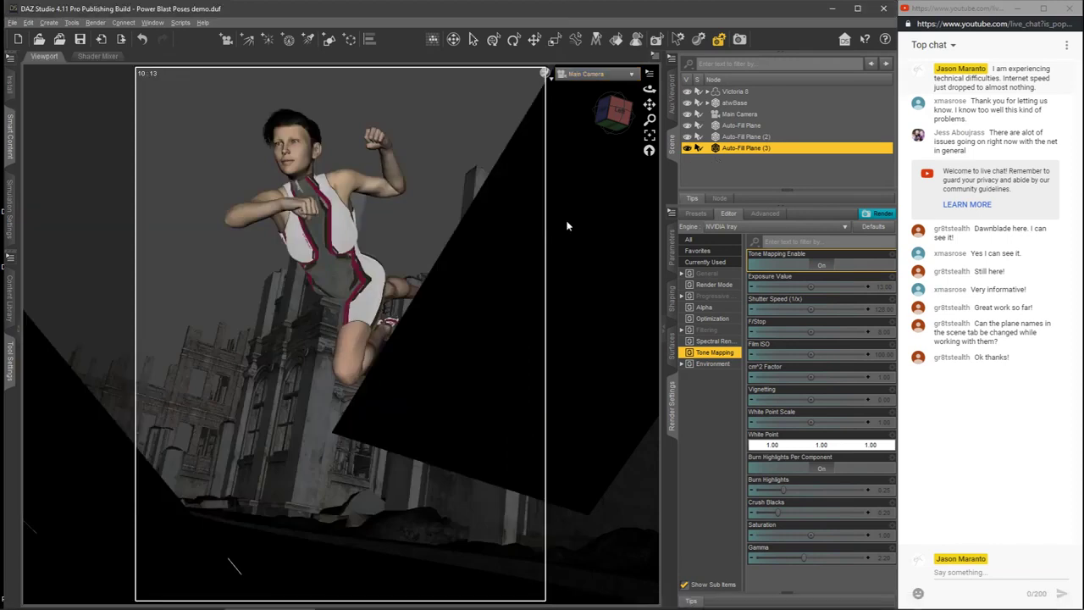
Step: Apply the LD OC Ring Light 02 material from the Auto-Fill product to Auto-Fill Plane (3)
{"action": "left_click", "coordinate": [20, 320]}
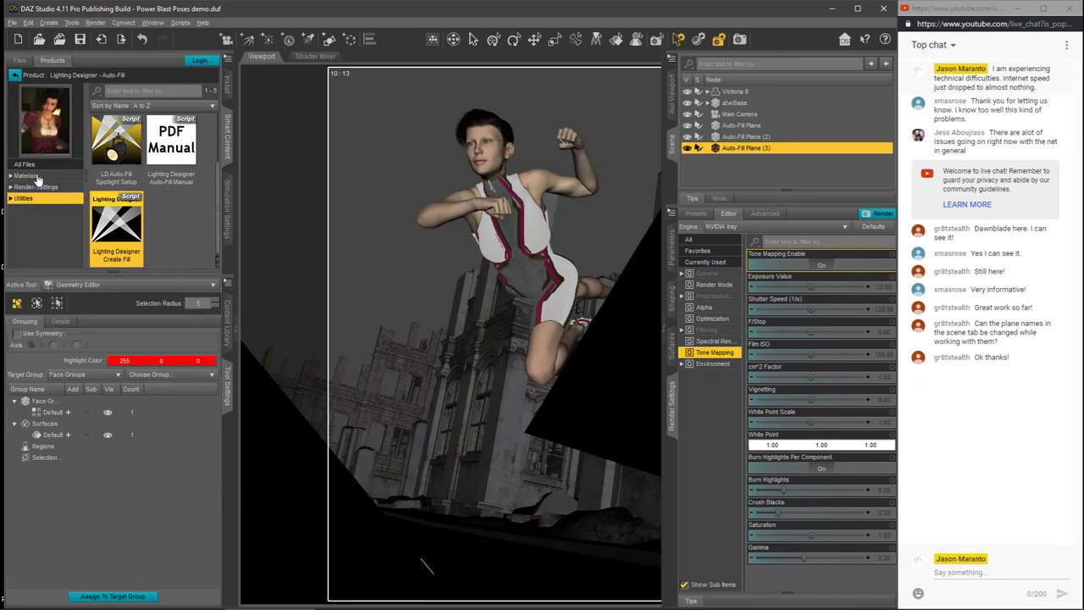
{"action": "left_click", "coordinate": [31, 175]}
{"action": "left_click_drag", "start_coordinate": [216, 133], "coordinate": [221, 121]}
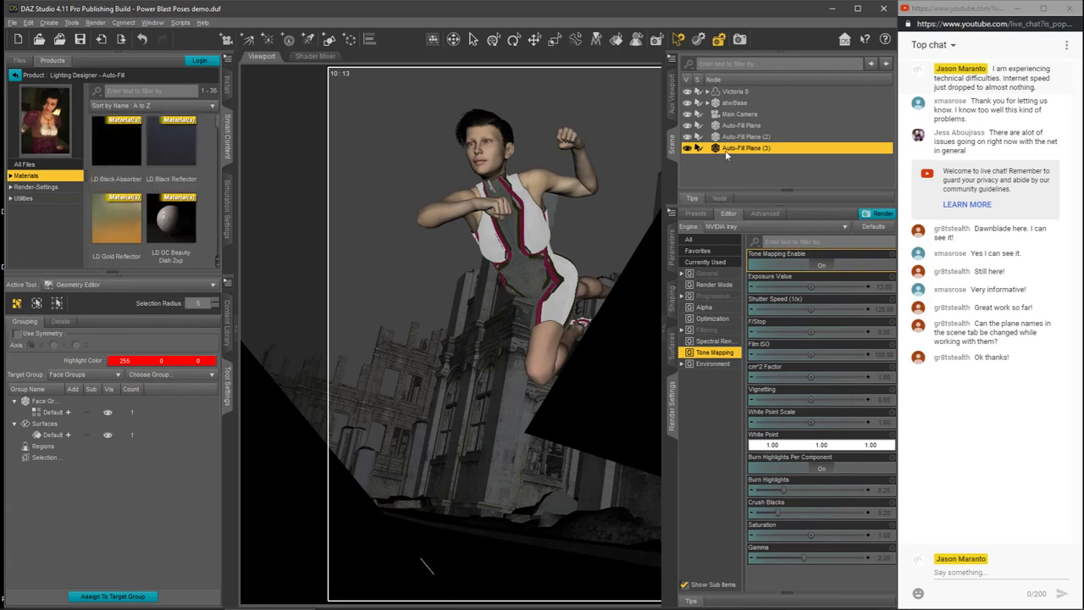
{"action": "left_click_drag", "start_coordinate": [217, 125], "coordinate": [224, 154]}
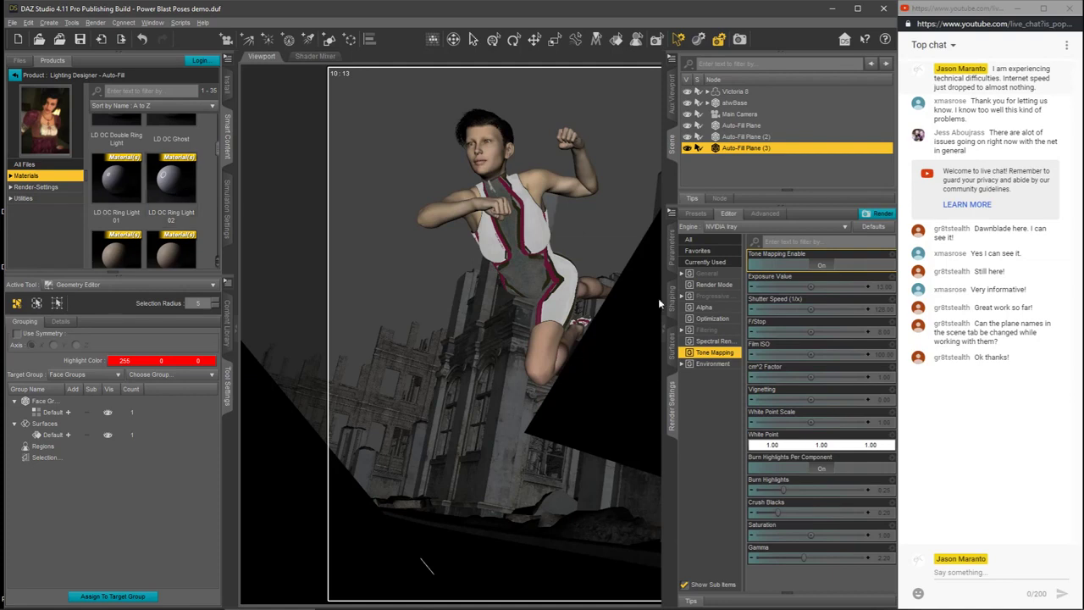
{"action": "left_click", "coordinate": [673, 345]}
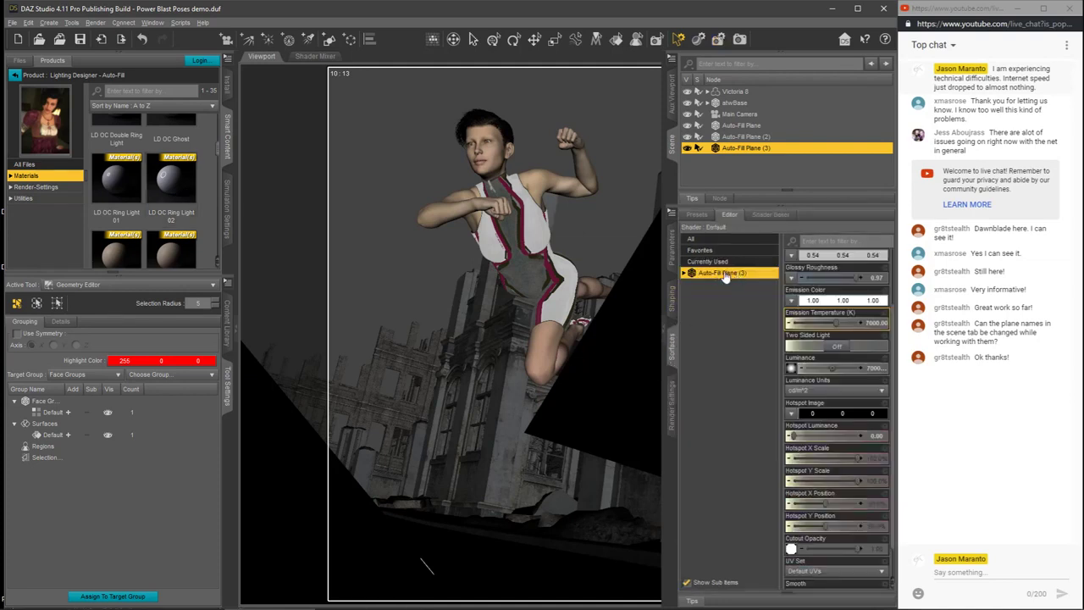
{"action": "double_click", "coordinate": [174, 187]}
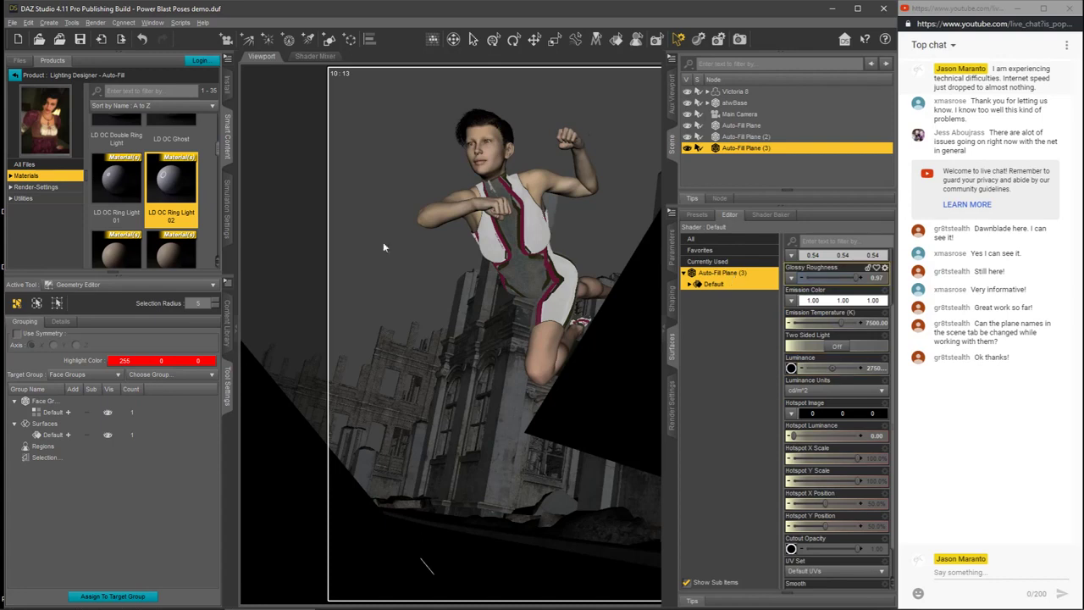
Step: Hide the content and tool settings, and switch the viewport preview to NVIDIA Iray
{"action": "left_click", "coordinate": [235, 328]}
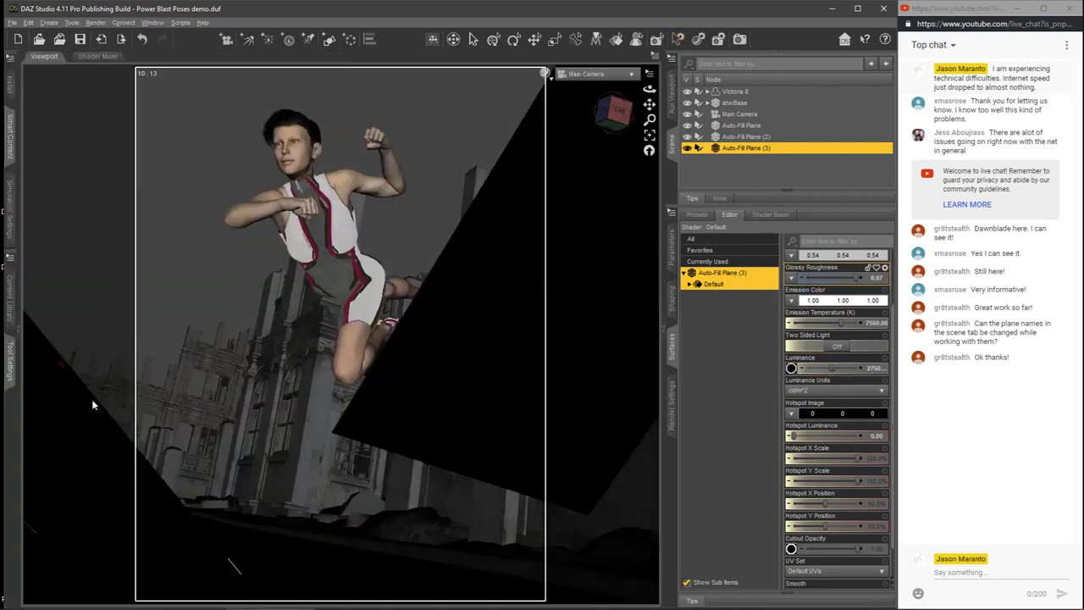
{"action": "mouse_move", "coordinate": [792, 551]}
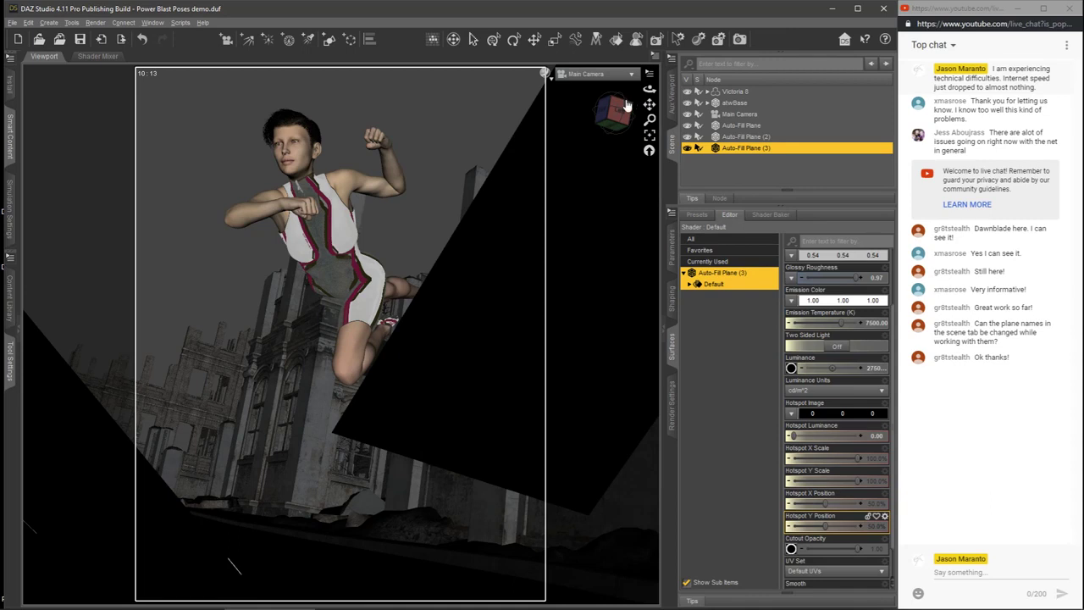
{"action": "left_click", "coordinate": [545, 74]}
{"action": "left_click", "coordinate": [540, 207]}
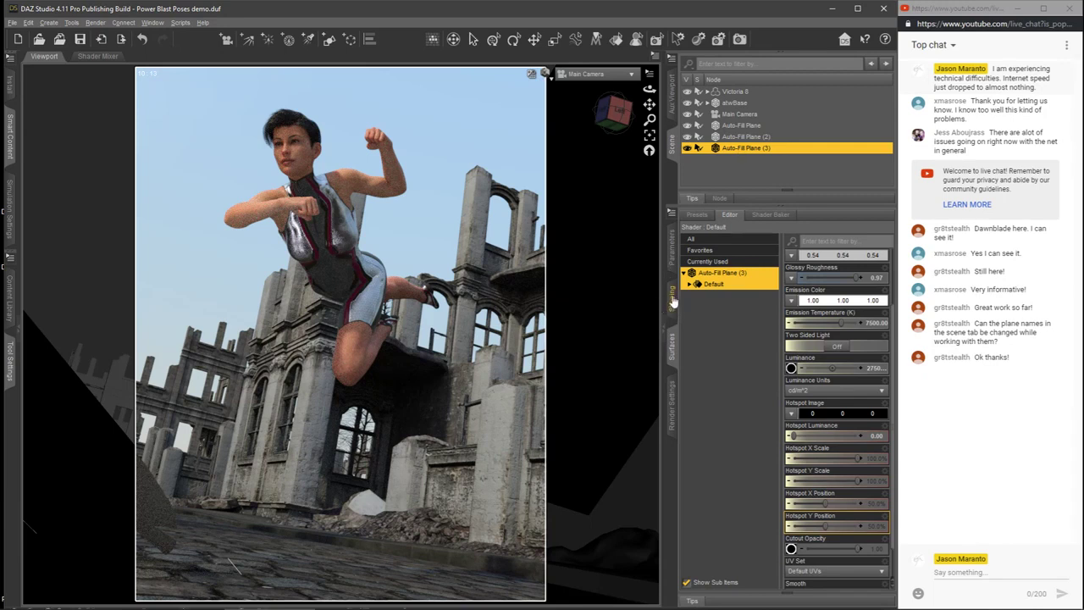
Step: Set the overall scale of Auto-Fill Plane (3) to 75% and hide Auto-Fill Plane (2) in the scene
{"action": "left_click", "coordinate": [673, 255]}
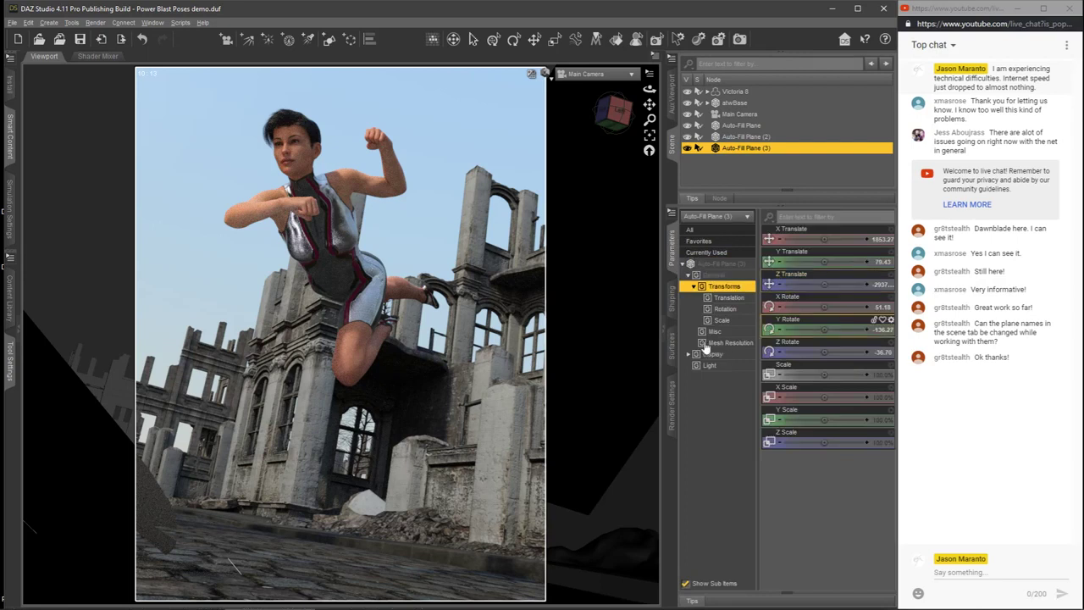
{"action": "left_click", "coordinate": [880, 373]}
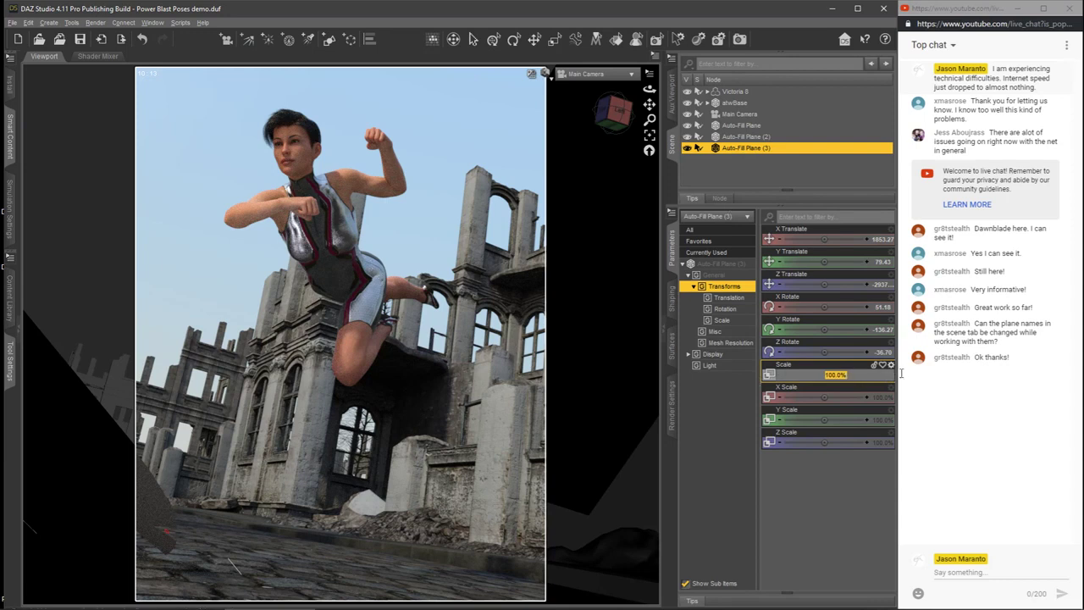
{"action": "type", "text": "75"}
{"action": "key", "text": "Return"}
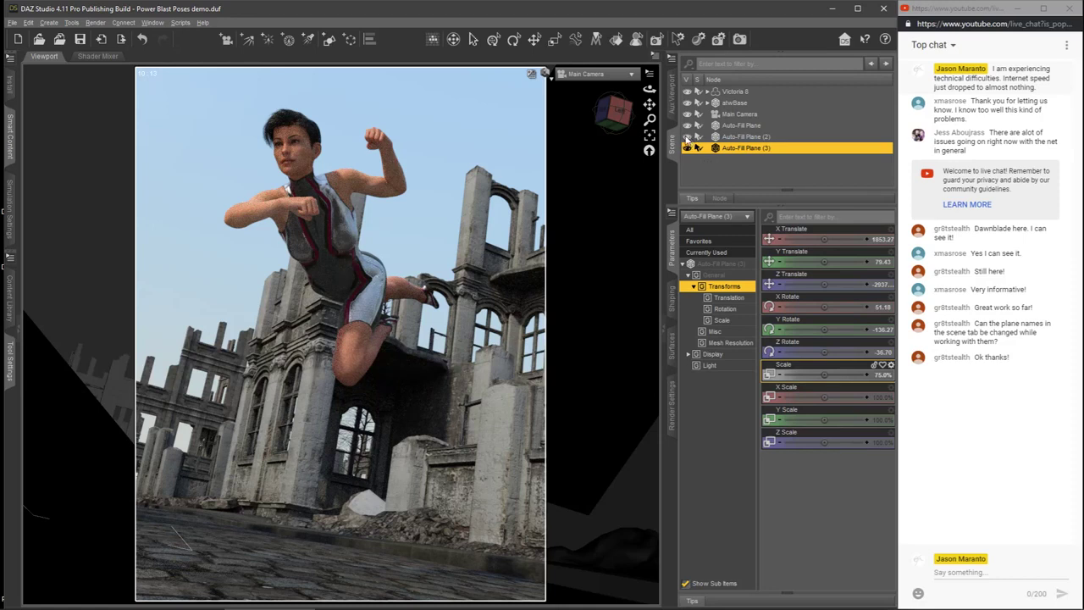
{"action": "left_click", "coordinate": [688, 137]}
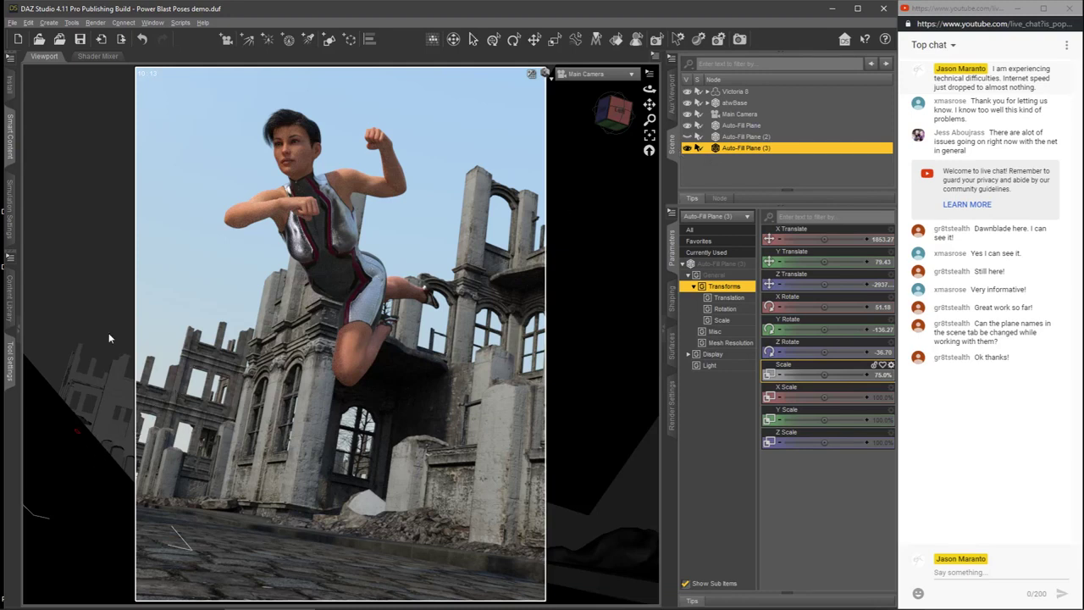
Step: Review the emission and hotspot surface settings of Auto-Fill Plane (3), and switch the viewport preview to Texture Shaded
{"action": "left_click", "coordinate": [672, 347]}
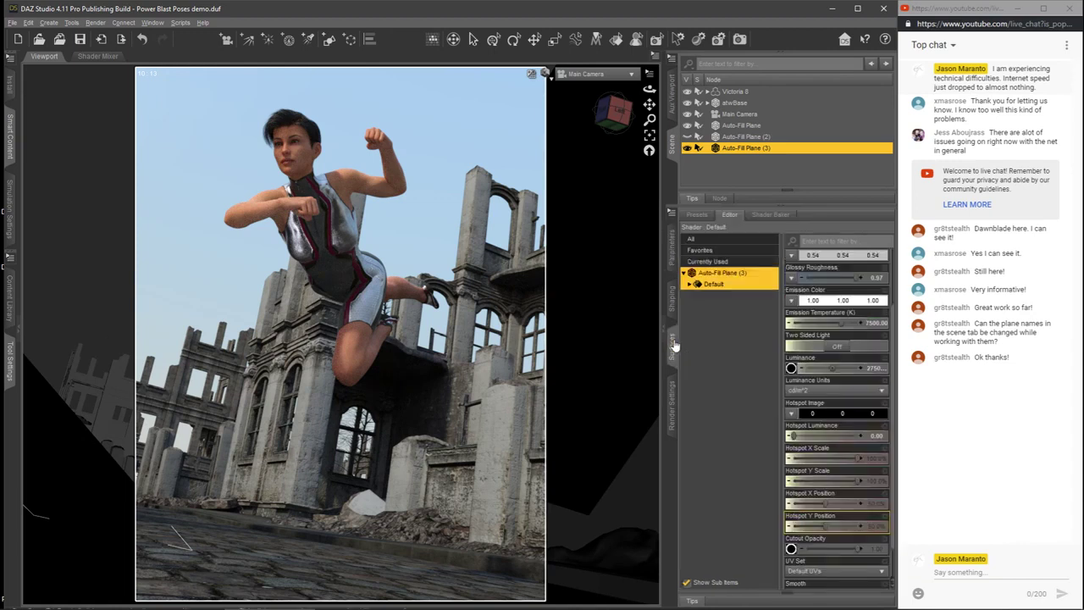
{"action": "scroll", "coordinate": [894, 360], "scroll_direction": "down", "scroll_amount": 2}
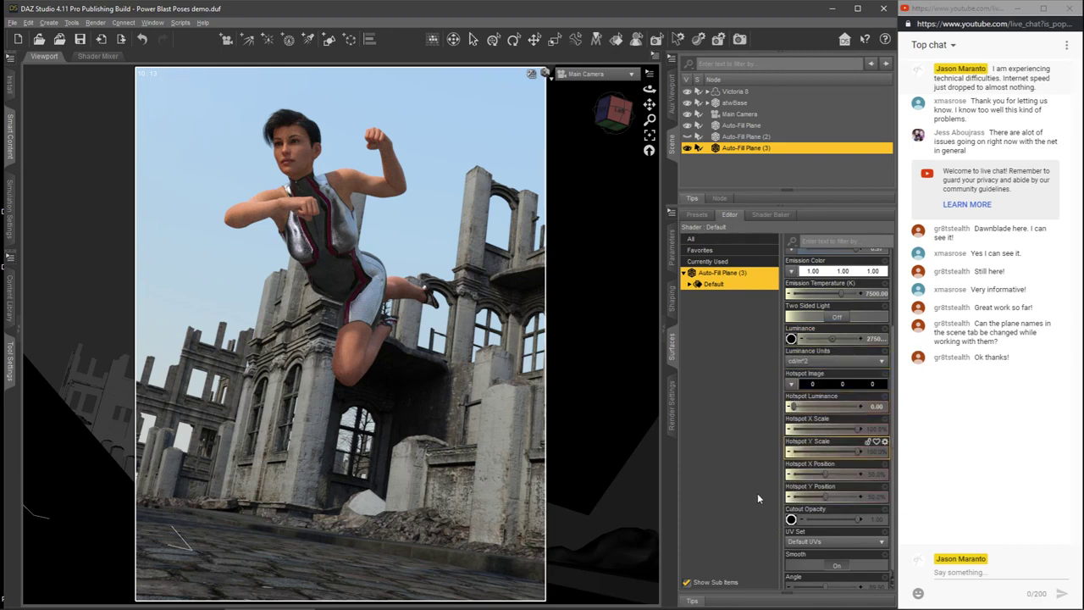
{"action": "left_click", "coordinate": [550, 97]}
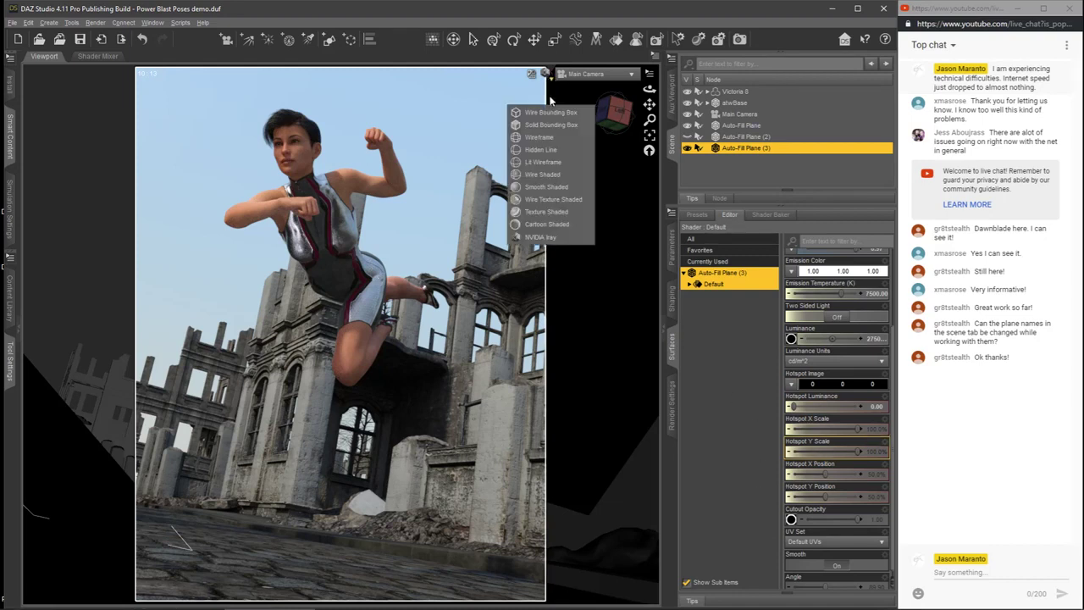
{"action": "left_click", "coordinate": [535, 212]}
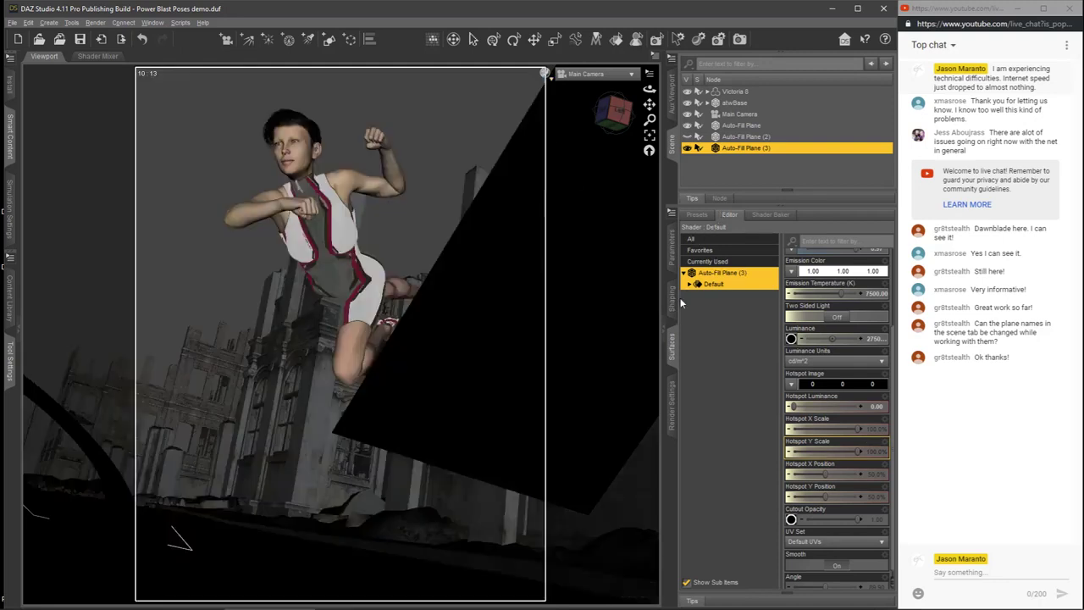
Step: Render the scene with NVIDIA Iray using the current render settings, and stop the render shortly before it completes
{"action": "left_click", "coordinate": [672, 398]}
{"action": "left_click", "coordinate": [878, 213]}
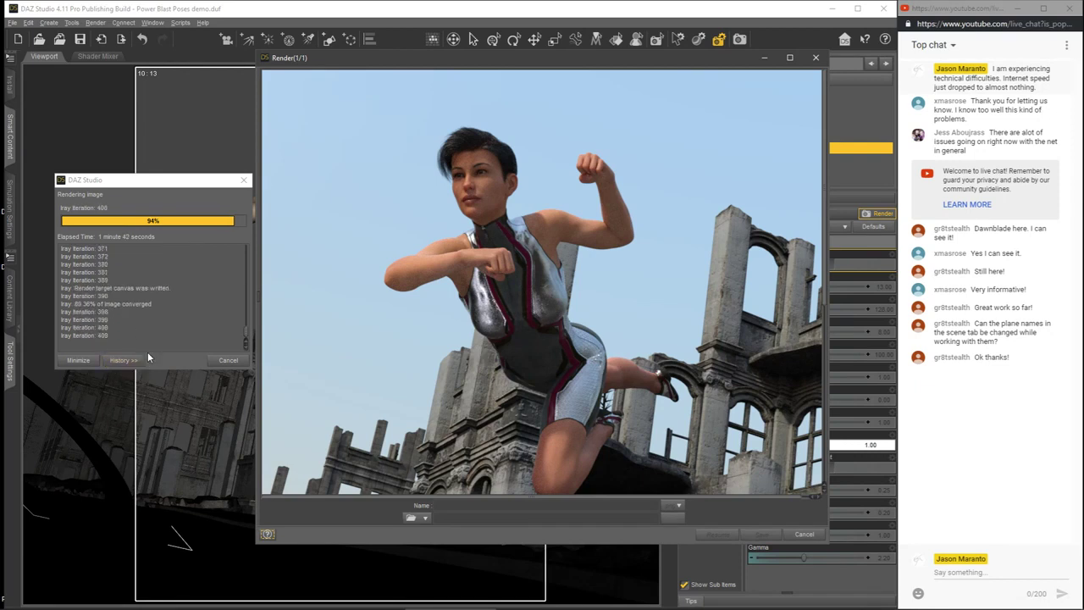
{"action": "left_click", "coordinate": [228, 360]}
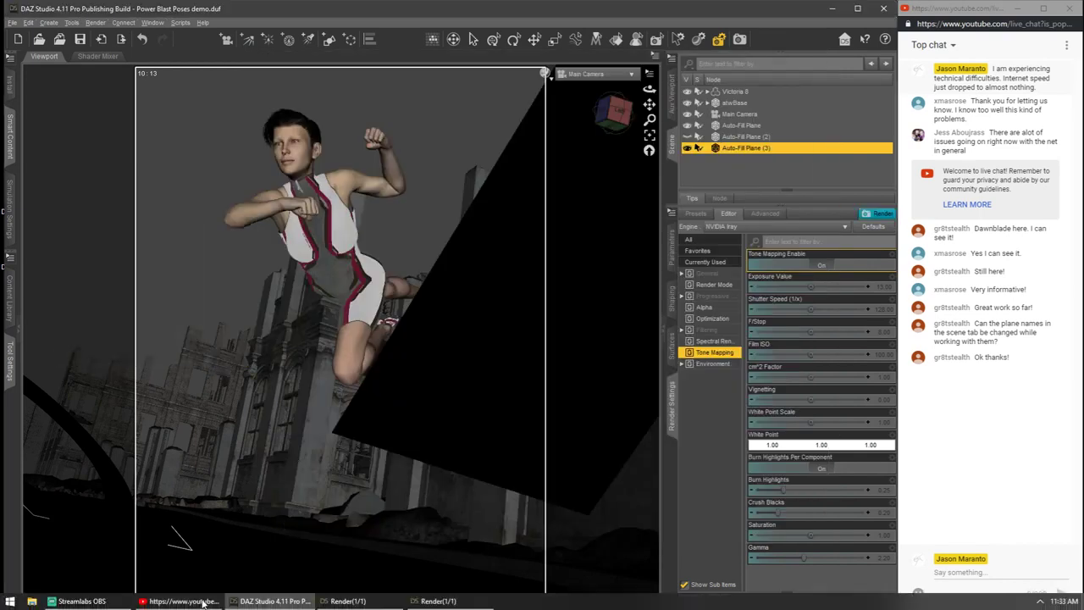
Step: Compare the new ring-light fill render with the earlier render side by side, and close both render windows
{"action": "left_click", "coordinate": [457, 601]}
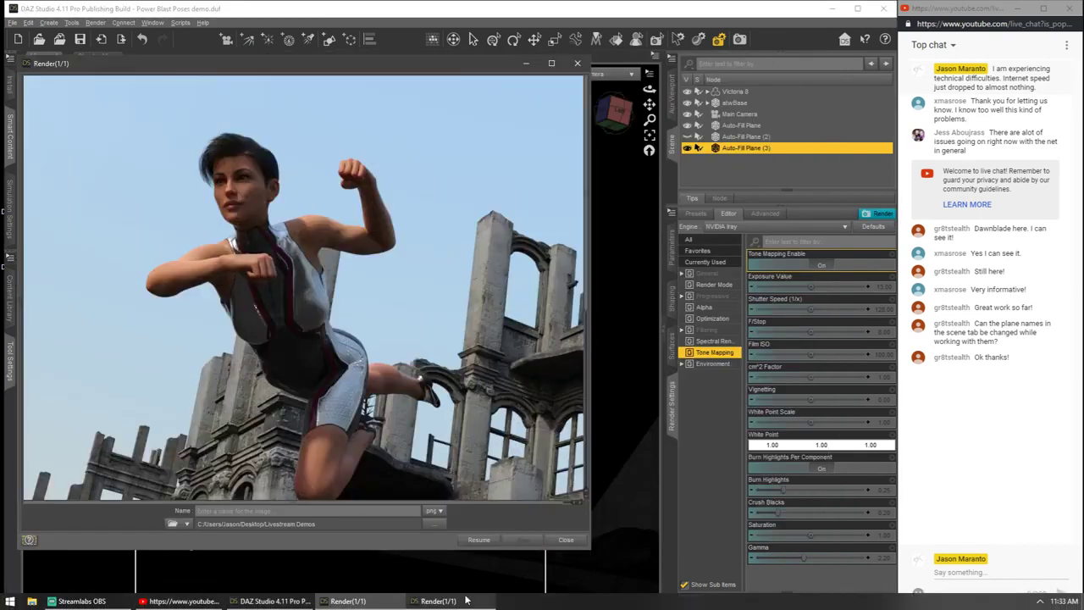
{"action": "left_click", "coordinate": [460, 601]}
{"action": "left_click_drag", "start_coordinate": [517, 56], "coordinate": [687, 55]}
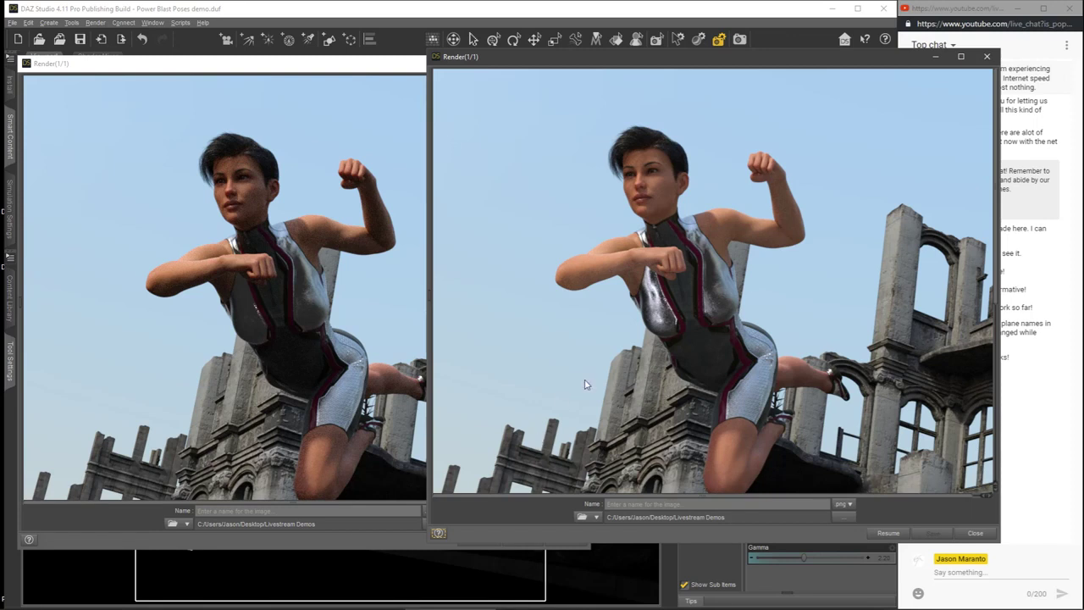
{"action": "left_click", "coordinate": [986, 57]}
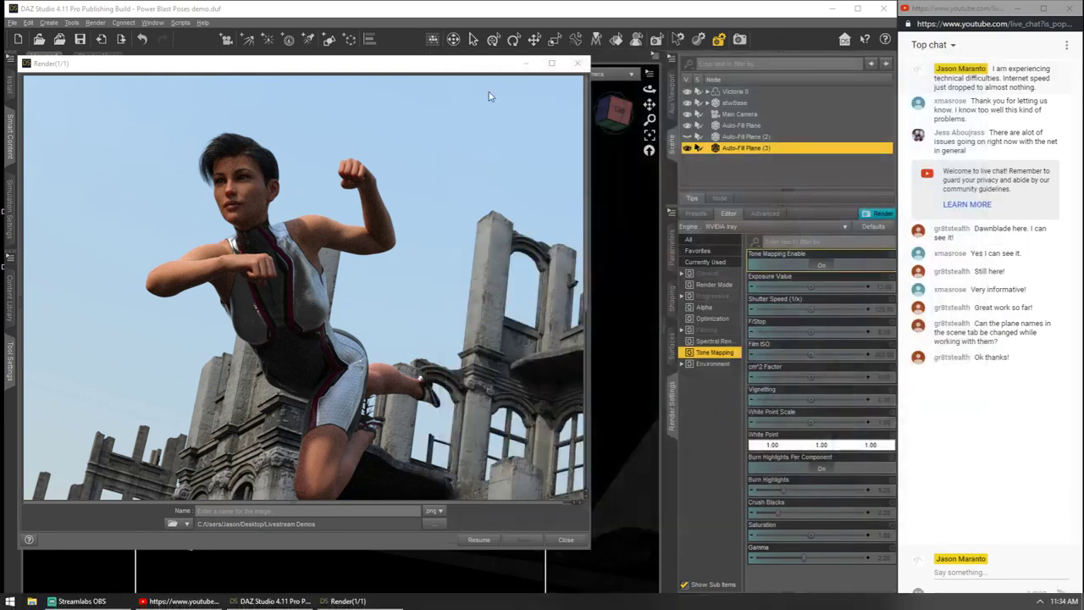
{"action": "left_click", "coordinate": [579, 64]}
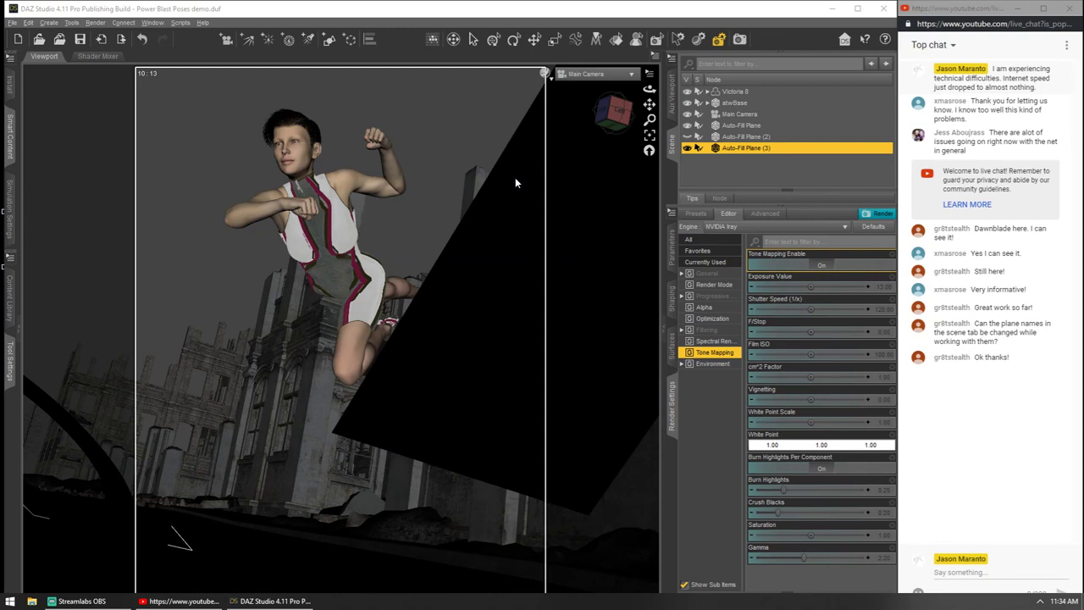
Step: Show the surface settings of Auto-Fill Plane (3) and examine the Auto-Fill product's material presets, from absorbers and reflectors to the softbox lights
{"action": "left_click", "coordinate": [924, 7]}
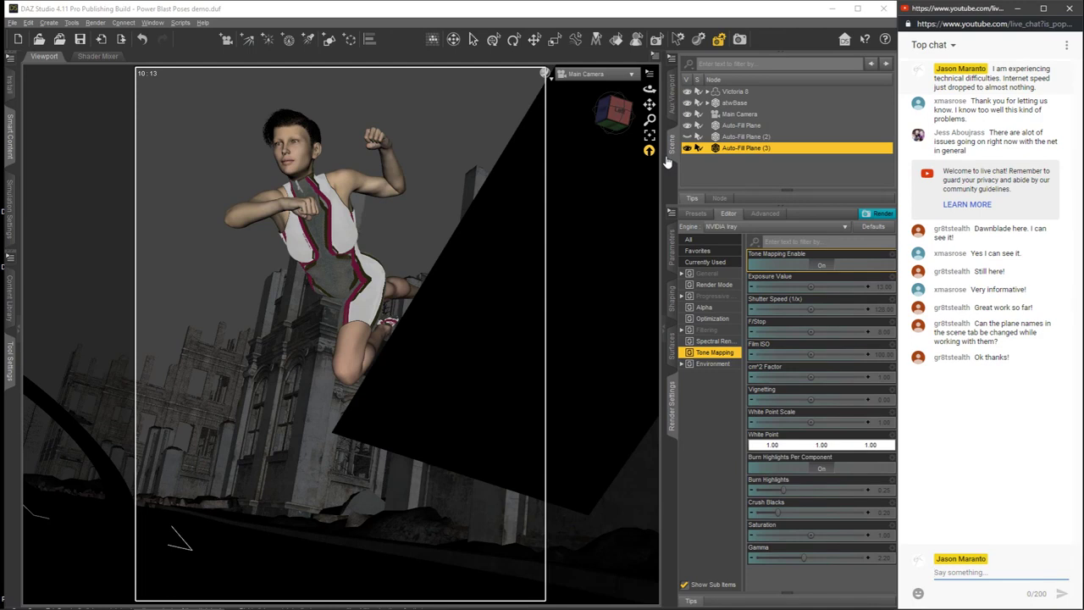
{"action": "left_click", "coordinate": [677, 347]}
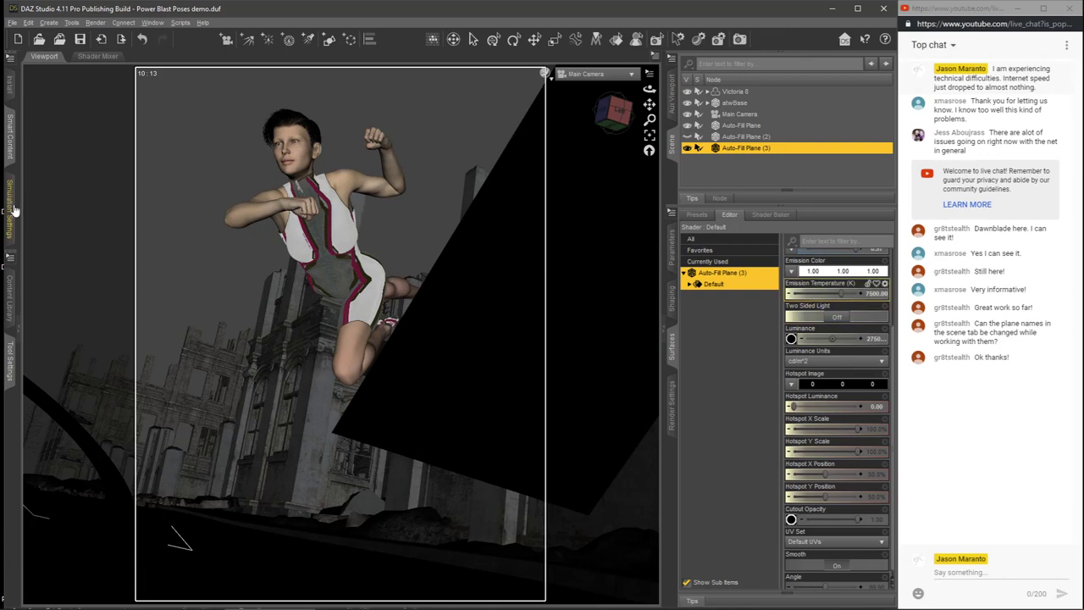
{"action": "left_click", "coordinate": [10, 140]}
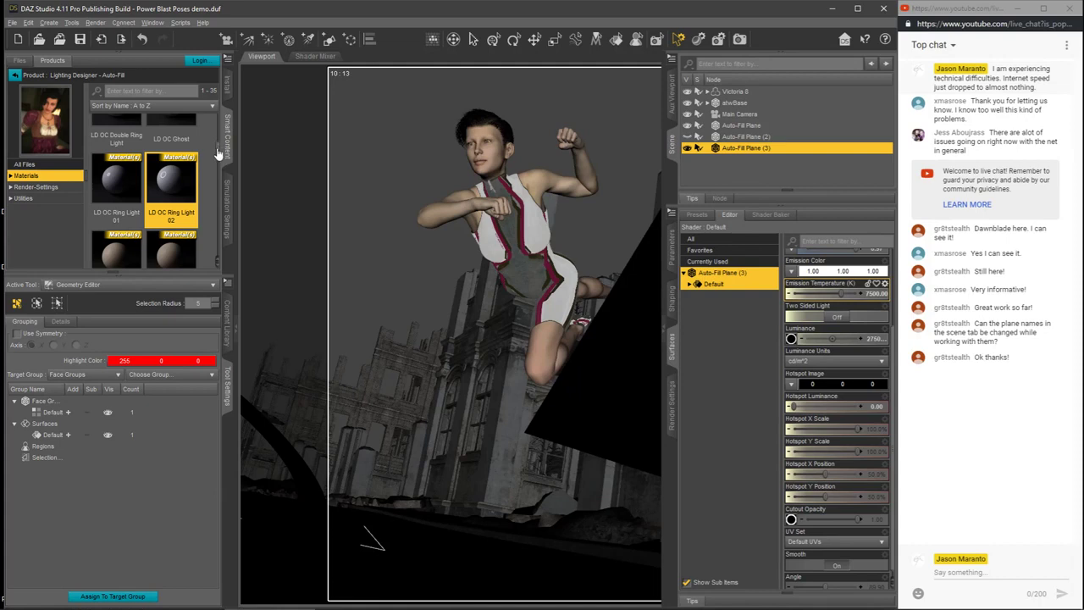
{"action": "scroll", "coordinate": [216, 127], "scroll_direction": "up", "scroll_amount": 3}
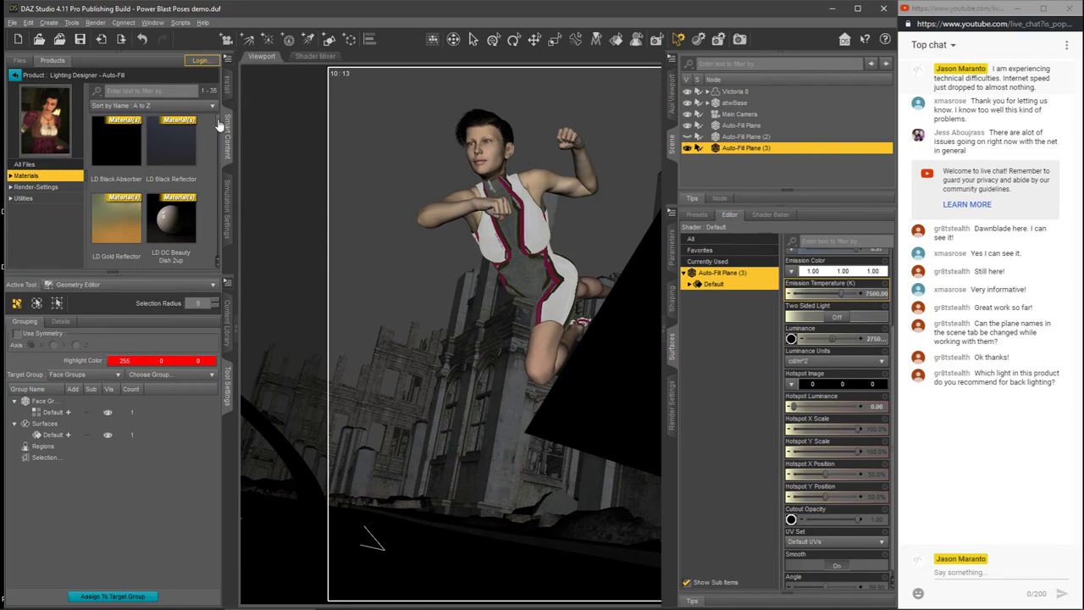
{"action": "scroll", "coordinate": [216, 131], "scroll_direction": "down", "scroll_amount": 1}
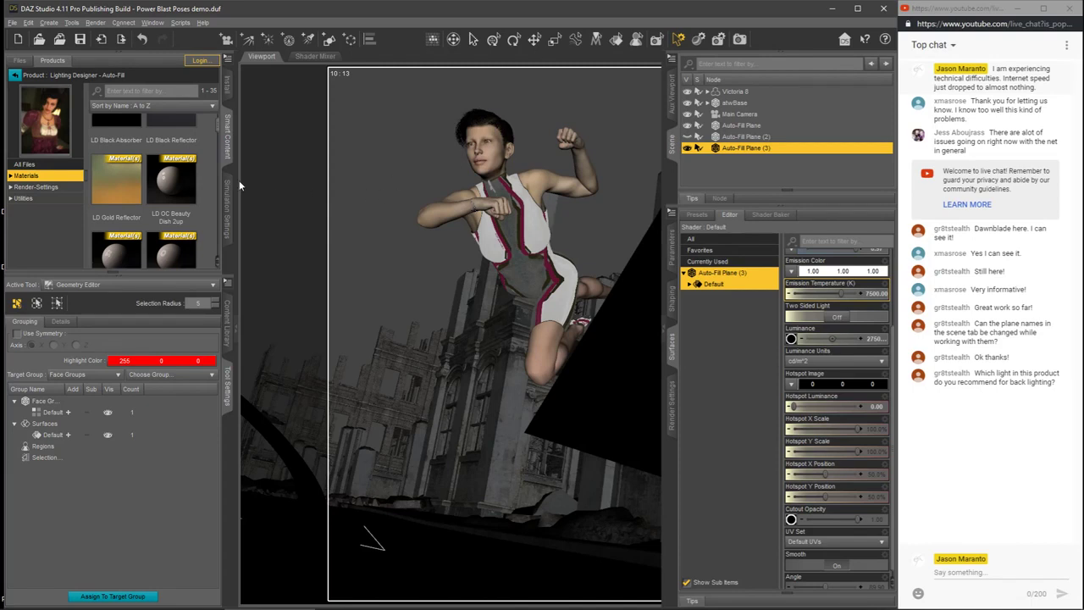
{"action": "scroll", "coordinate": [219, 132], "scroll_direction": "down", "scroll_amount": 2}
{"action": "scroll", "coordinate": [218, 135], "scroll_direction": "down", "scroll_amount": 3}
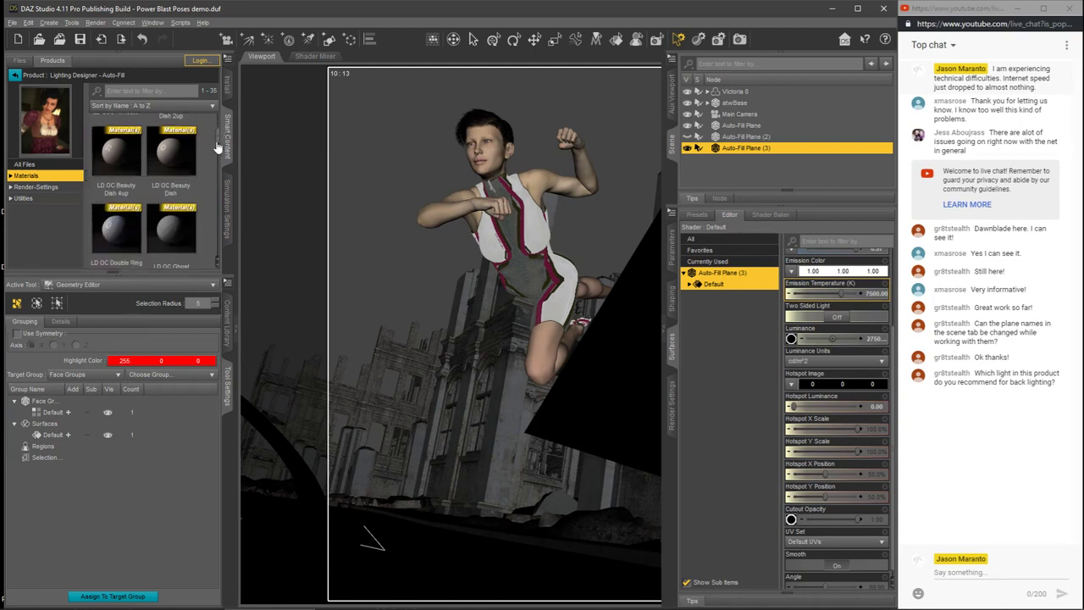
{"action": "scroll", "coordinate": [217, 146], "scroll_direction": "down", "scroll_amount": 3}
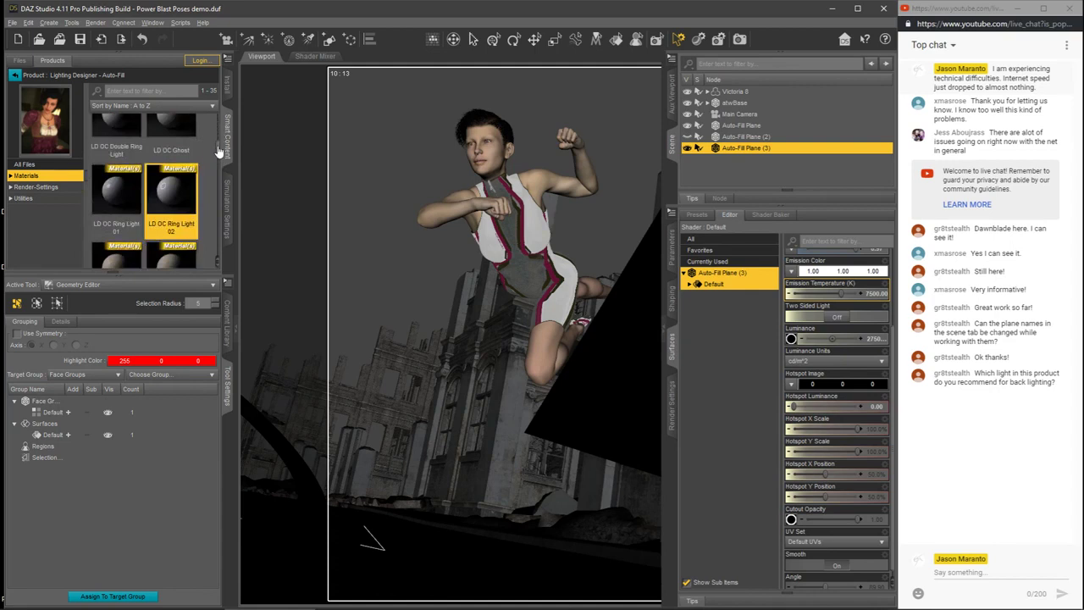
{"action": "scroll", "coordinate": [217, 157], "scroll_direction": "down", "scroll_amount": 5}
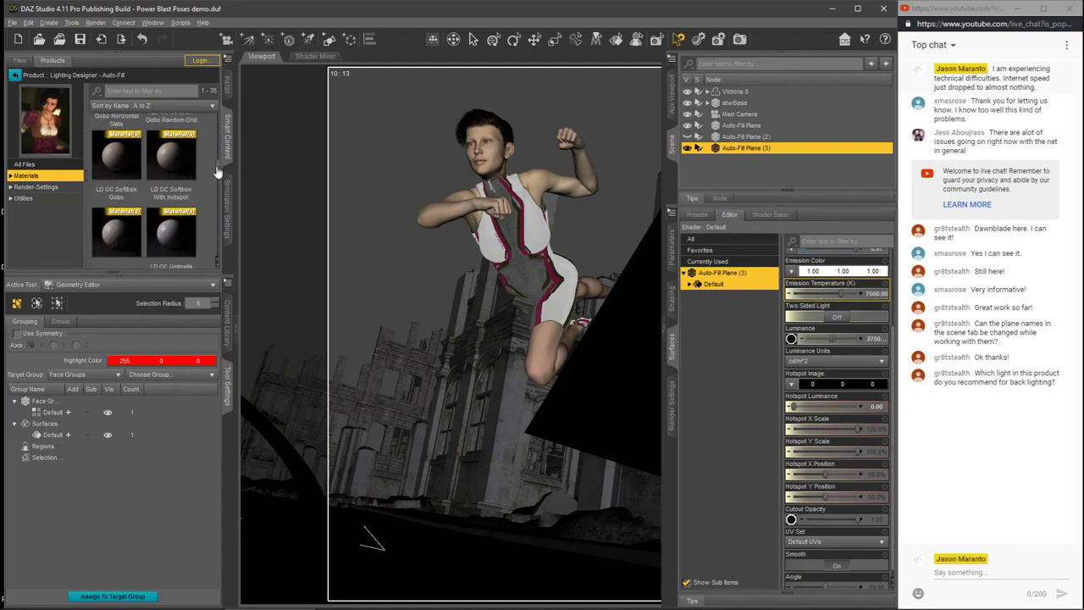
{"action": "scroll", "coordinate": [217, 170], "scroll_direction": "up", "scroll_amount": 1}
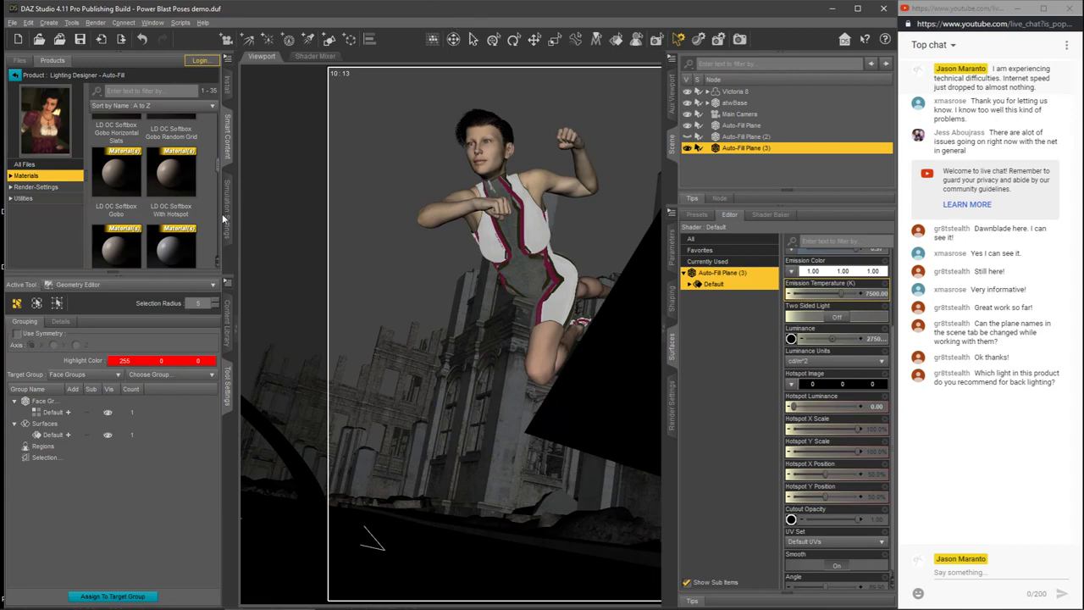
Step: Show the Auto-Fill product's render-settings preset, and start a new empty scene without saving the current one
{"action": "left_click_drag", "start_coordinate": [217, 169], "coordinate": [223, 247]}
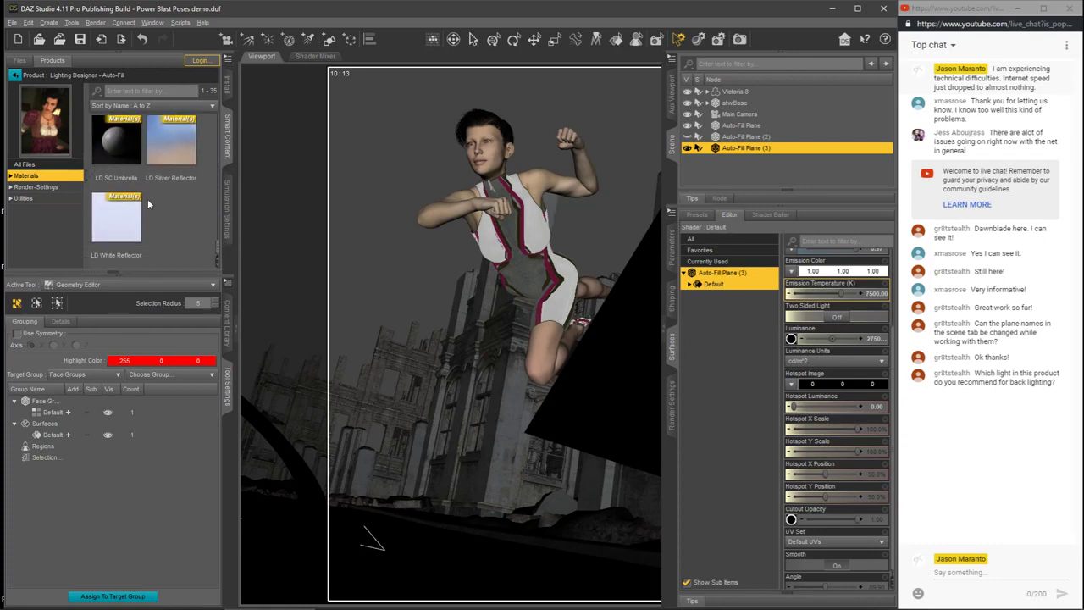
{"action": "left_click", "coordinate": [37, 188]}
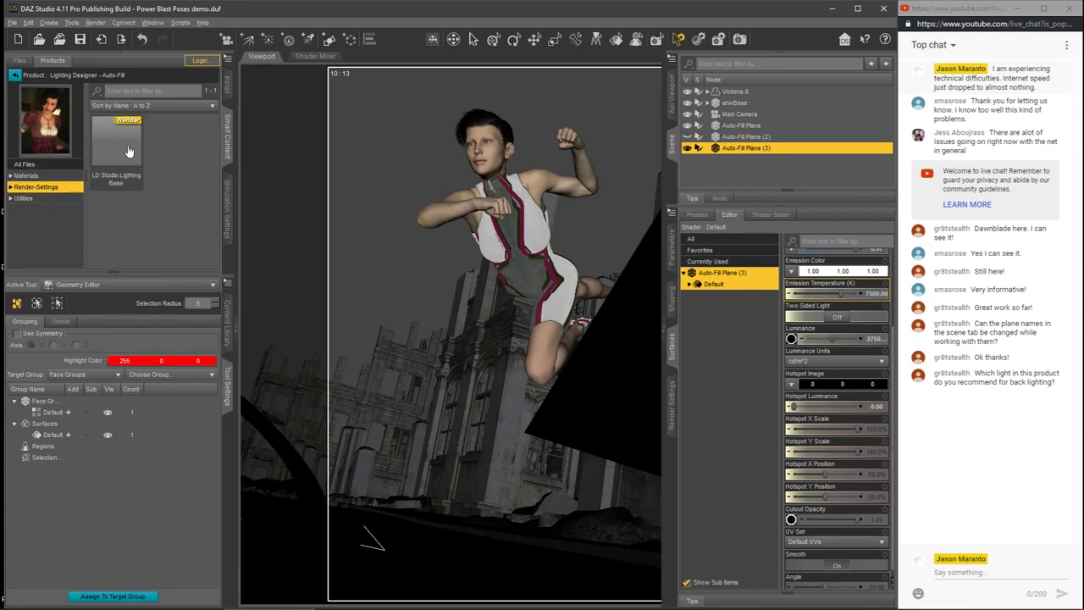
{"action": "left_click", "coordinate": [13, 22]}
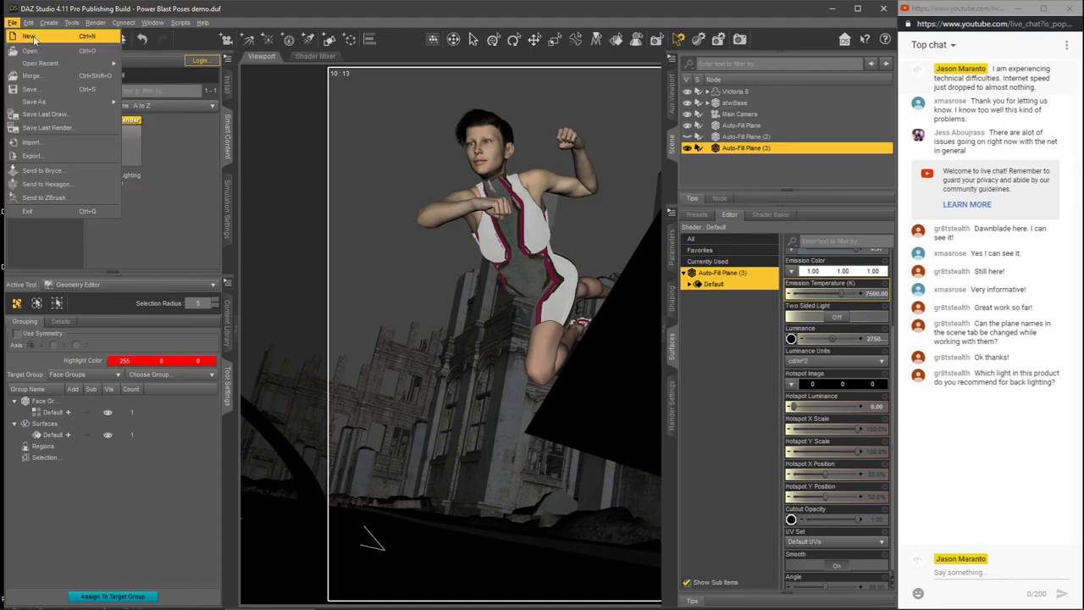
{"action": "left_click", "coordinate": [34, 37]}
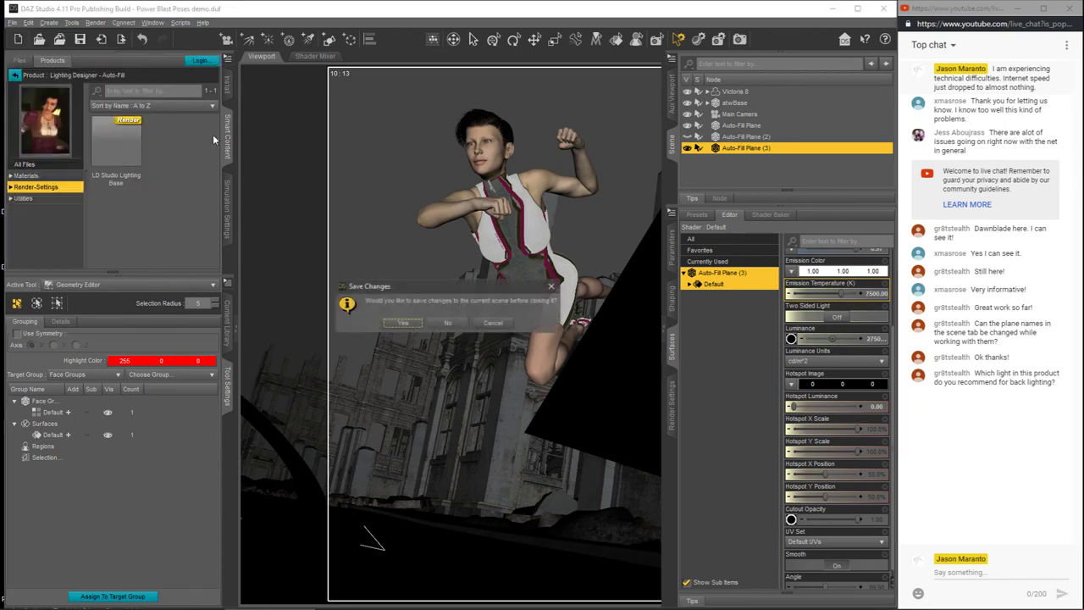
{"action": "left_click", "coordinate": [440, 326]}
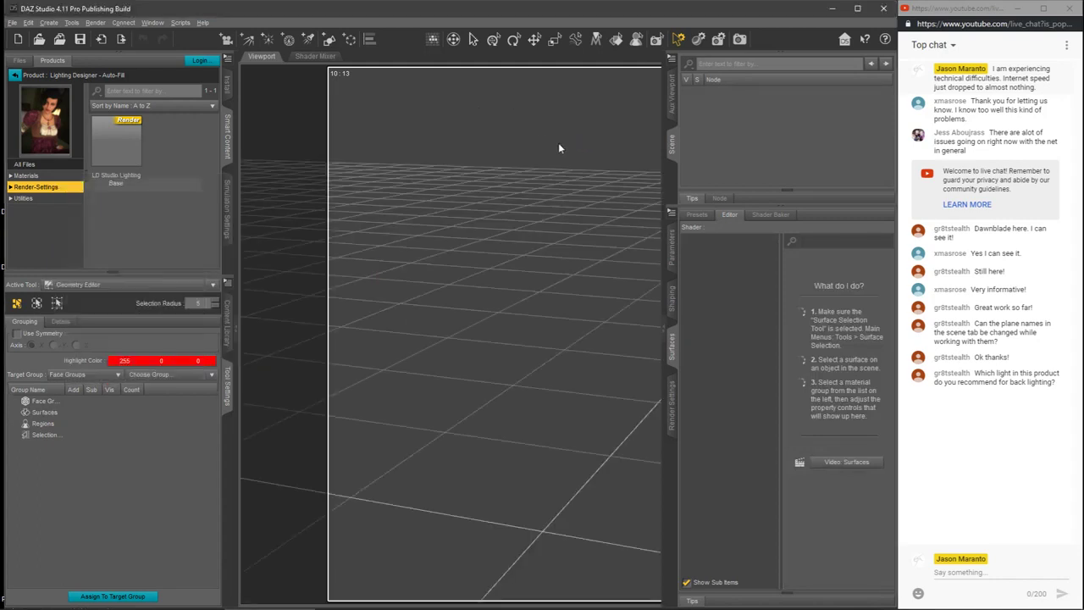
Step: Apply the LD Studio Lighting Base render preset and review the resulting Tone Mapping and Environment render settings
{"action": "left_click", "coordinate": [670, 408]}
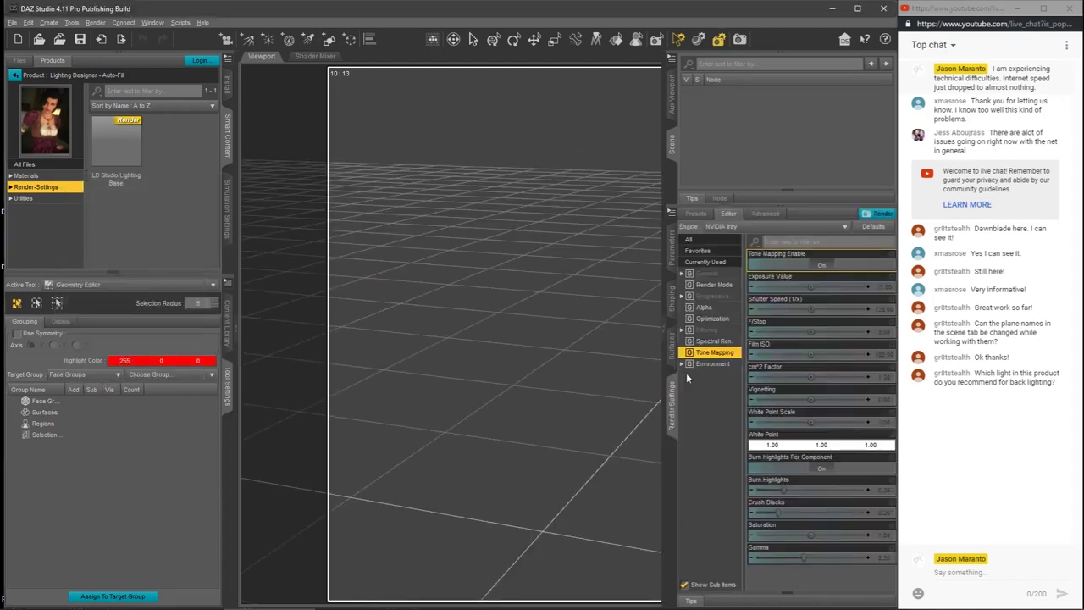
{"action": "double_click", "coordinate": [121, 149]}
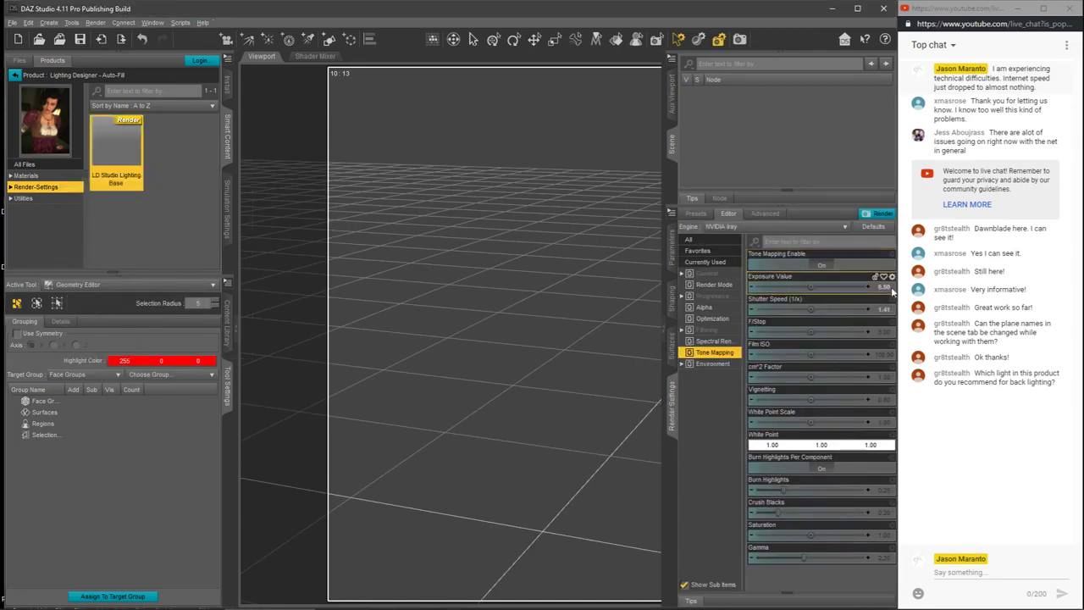
{"action": "left_click", "coordinate": [712, 364]}
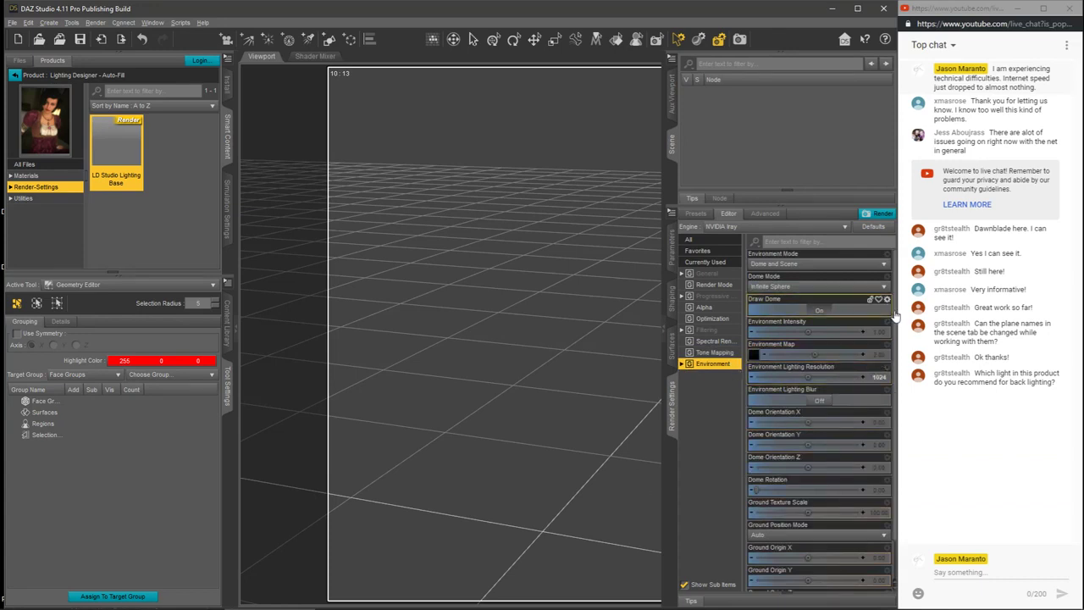
{"action": "scroll", "coordinate": [879, 445], "scroll_direction": "down", "scroll_amount": 2}
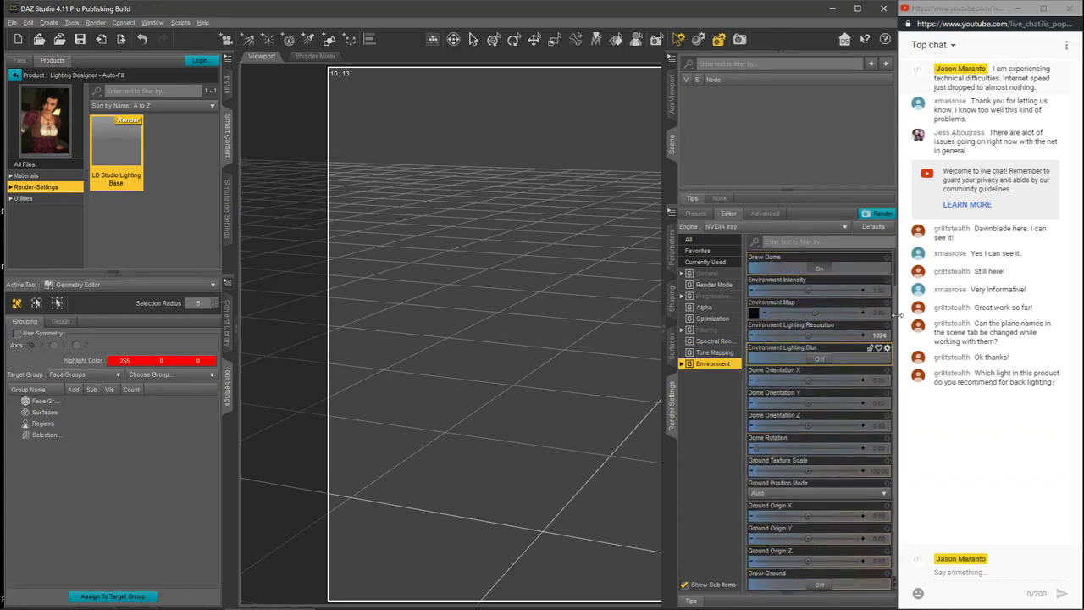
{"action": "scroll", "coordinate": [881, 339], "scroll_direction": "up", "scroll_amount": 2}
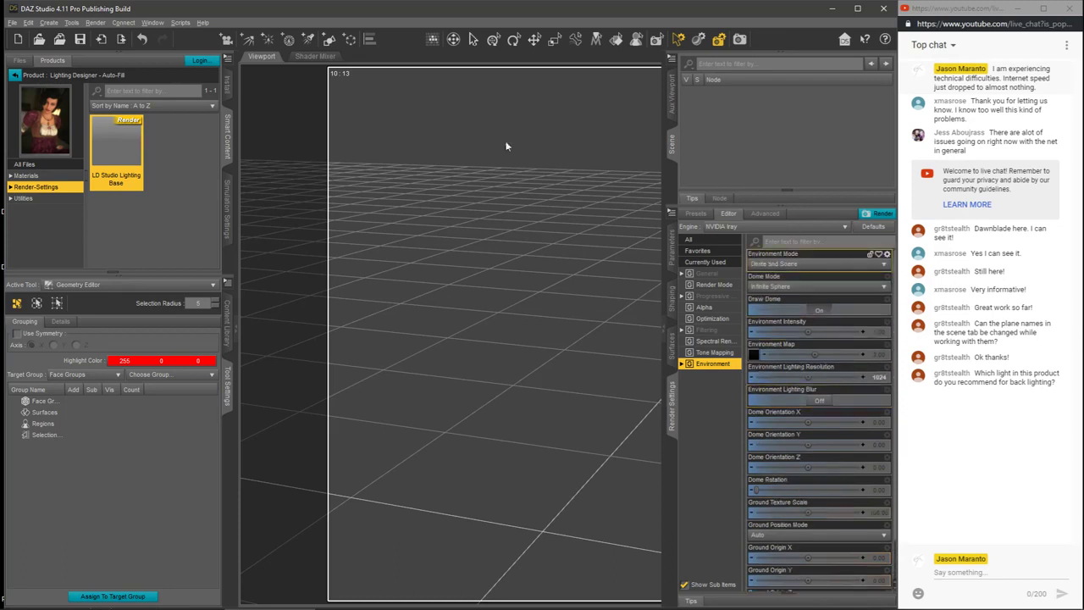
Step: Collapse the content and tool panes to enlarge the viewport, and show the Aux Viewport beside the main Perspective View
{"action": "left_click", "coordinate": [235, 331]}
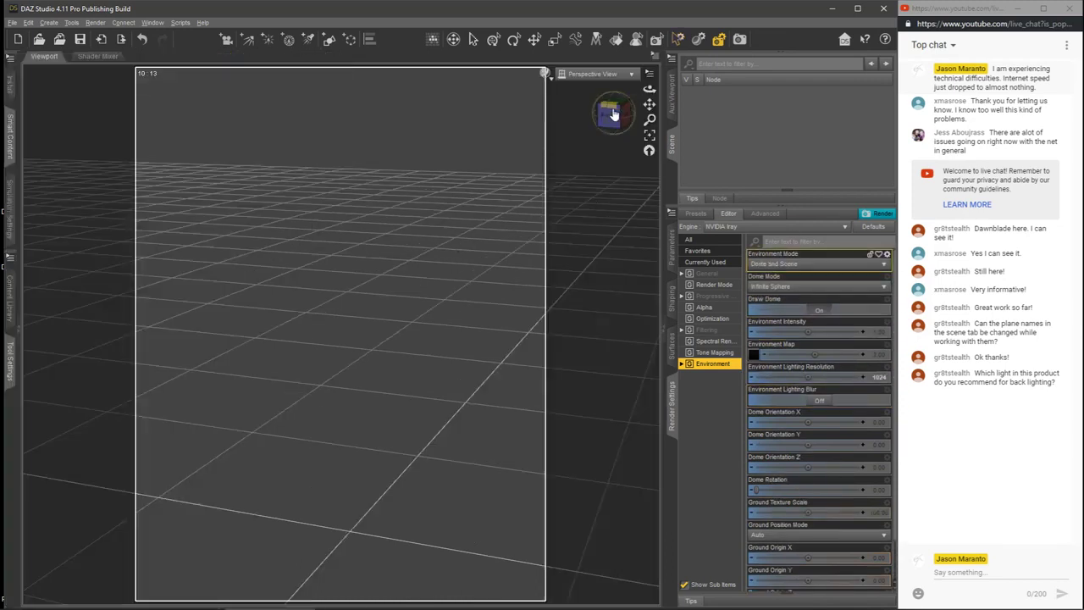
{"action": "left_click", "coordinate": [611, 75]}
{"action": "left_click", "coordinate": [607, 167]}
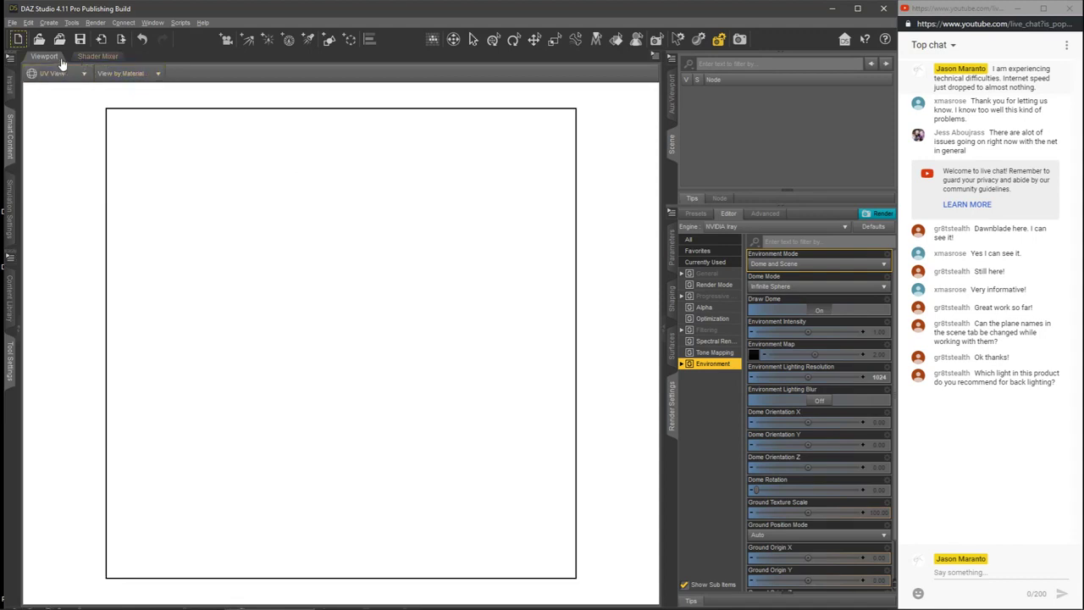
{"action": "left_click", "coordinate": [663, 330]}
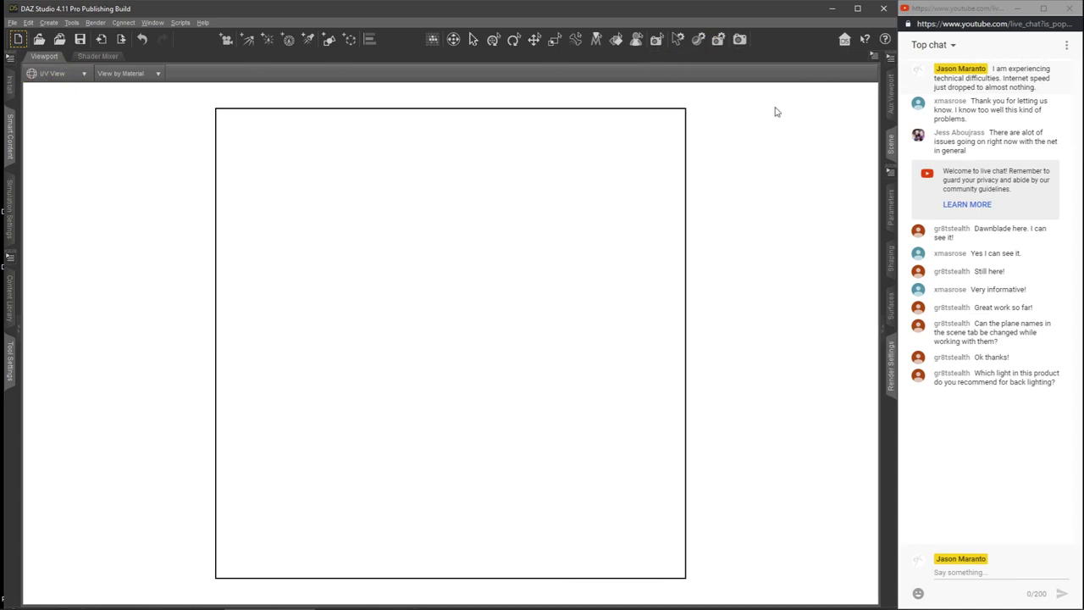
{"action": "left_click", "coordinate": [890, 100]}
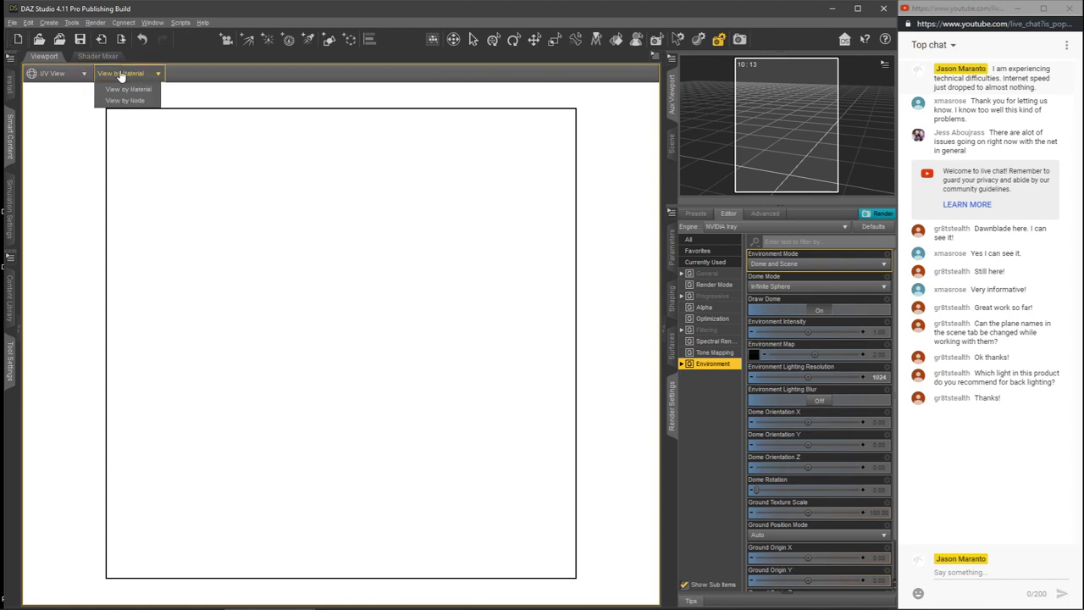
{"action": "left_click", "coordinate": [68, 75]}
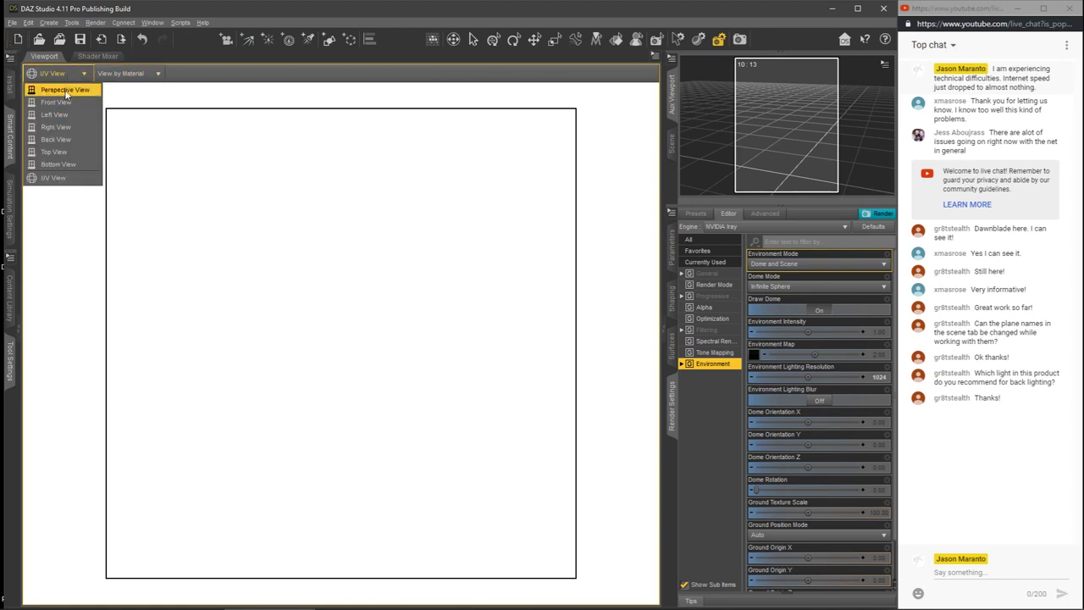
{"action": "left_click", "coordinate": [66, 90]}
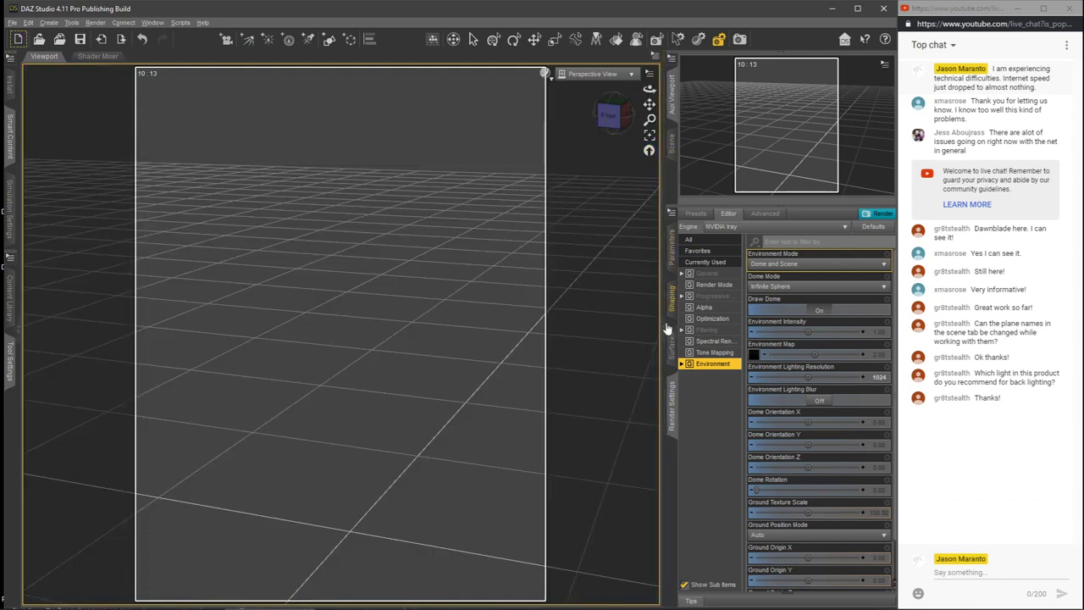
Step: Switch the main viewport's draw style to the NVIDIA Iray preview in the Perspective View
{"action": "left_click", "coordinate": [584, 74]}
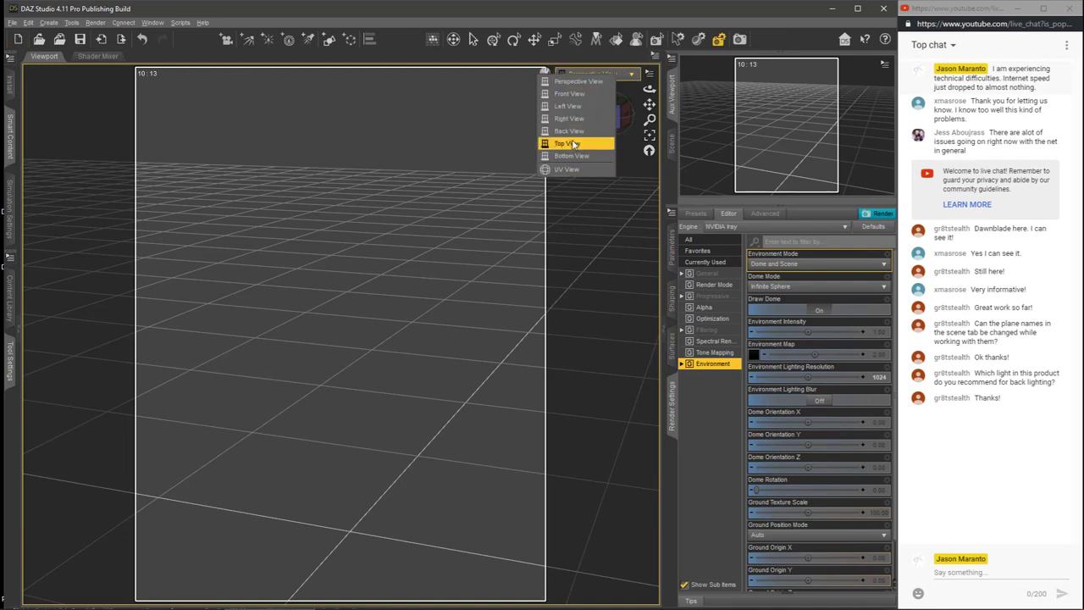
{"action": "left_click", "coordinate": [552, 18]}
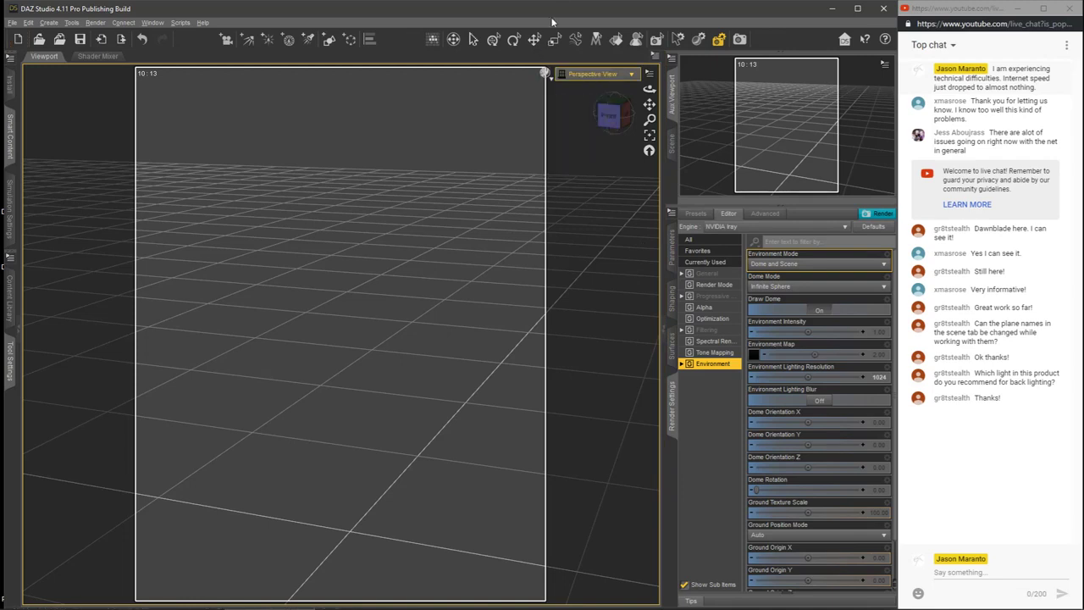
{"action": "left_click", "coordinate": [546, 71]}
{"action": "left_click", "coordinate": [540, 201]}
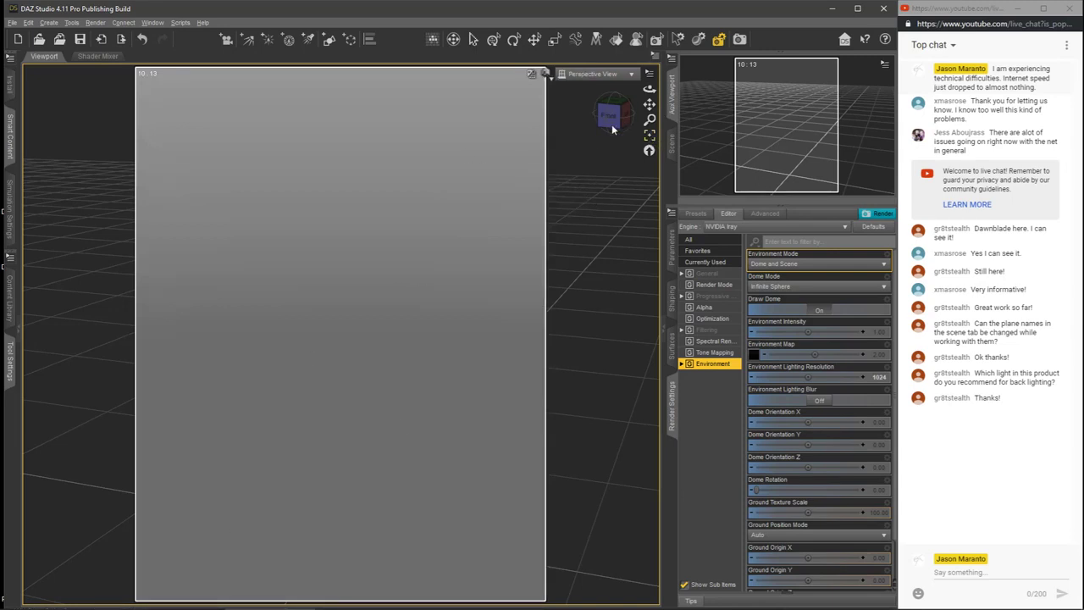
{"action": "mouse_move", "coordinate": [611, 111]}
{"action": "left_mouse_down"}
{"action": "mouse_move", "coordinate": [611, 78]}
{"action": "mouse_move", "coordinate": [611, 108]}
{"action": "left_mouse_up"}
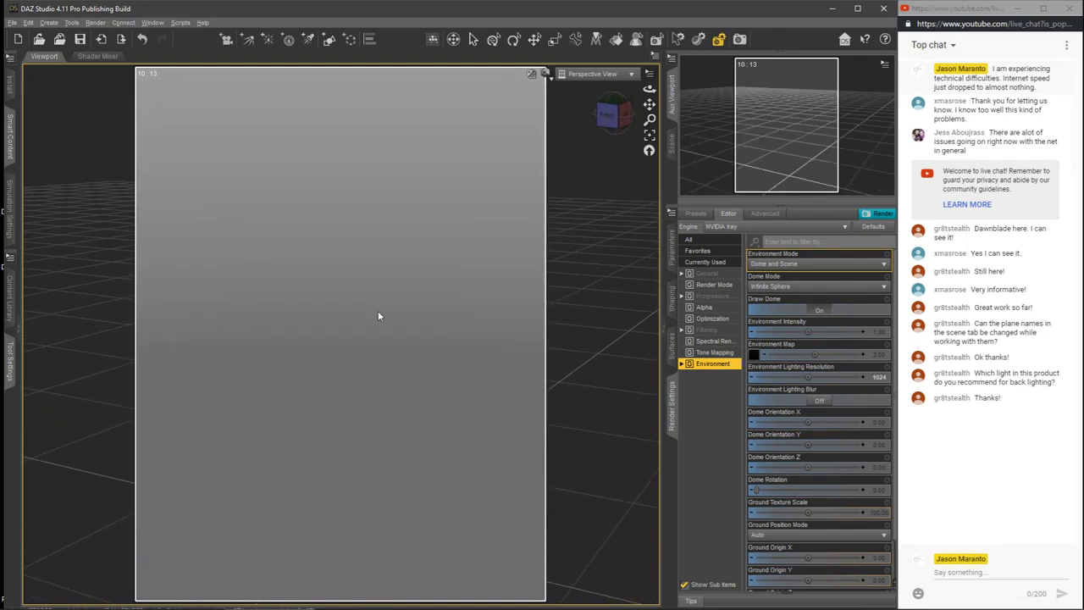
{"action": "mouse_move", "coordinate": [611, 111]}
{"action": "left_mouse_down"}
{"action": "mouse_move", "coordinate": [611, 127]}
{"action": "mouse_move", "coordinate": [611, 92]}
{"action": "mouse_move", "coordinate": [611, 110]}
{"action": "left_mouse_up"}
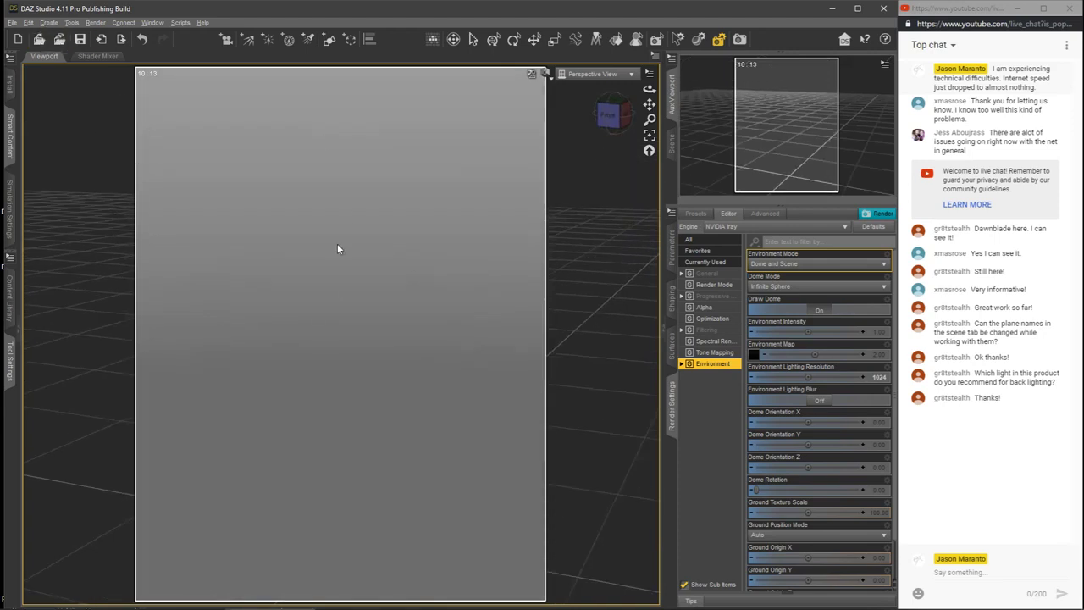
Step: Create a sphere primitive 1 m in diameter with its origin at the object center and a Z Positive primary axis
{"action": "left_click", "coordinate": [48, 22]}
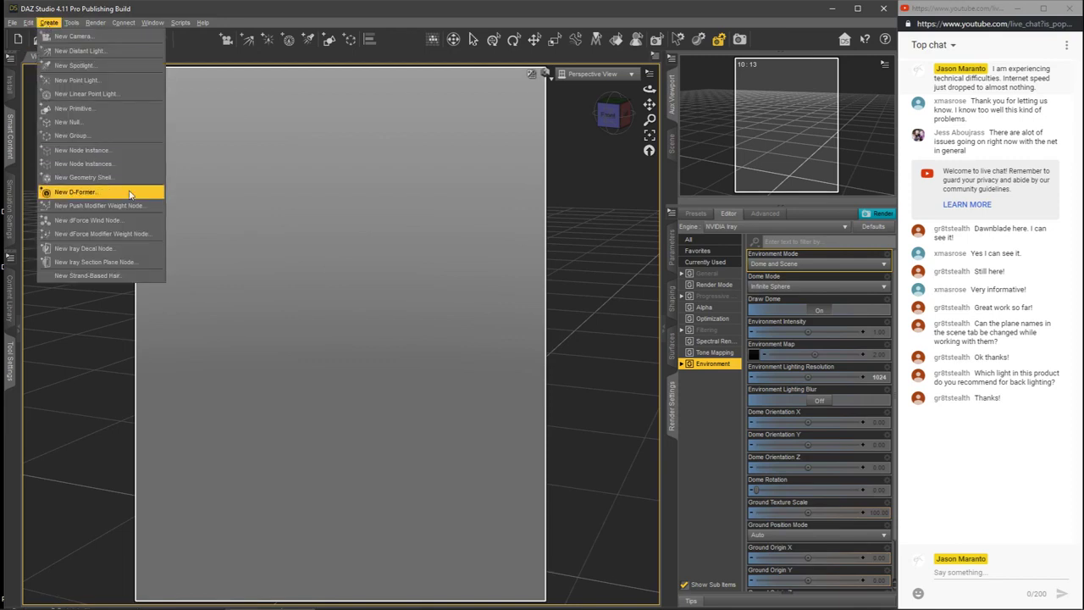
{"action": "left_click", "coordinate": [86, 109]}
{"action": "left_click", "coordinate": [518, 278]}
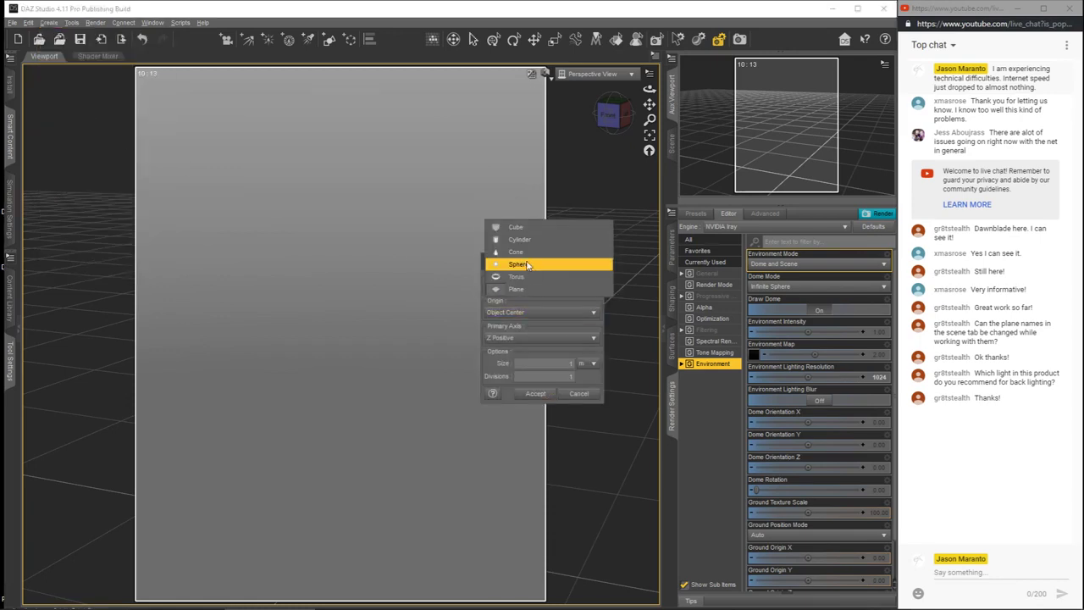
{"action": "left_click", "coordinate": [521, 264]}
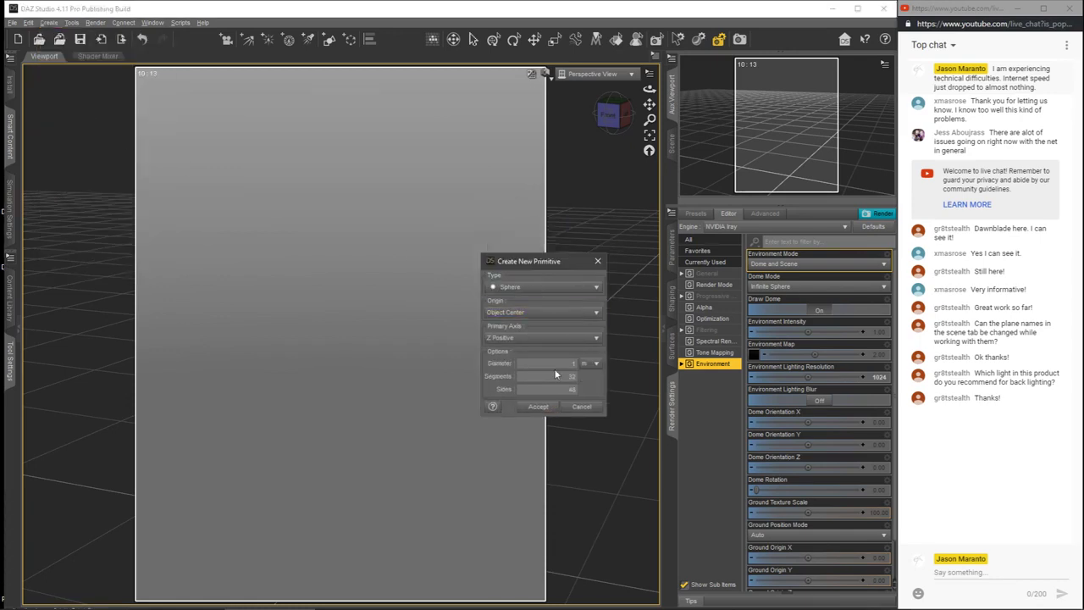
{"action": "left_click", "coordinate": [540, 407]}
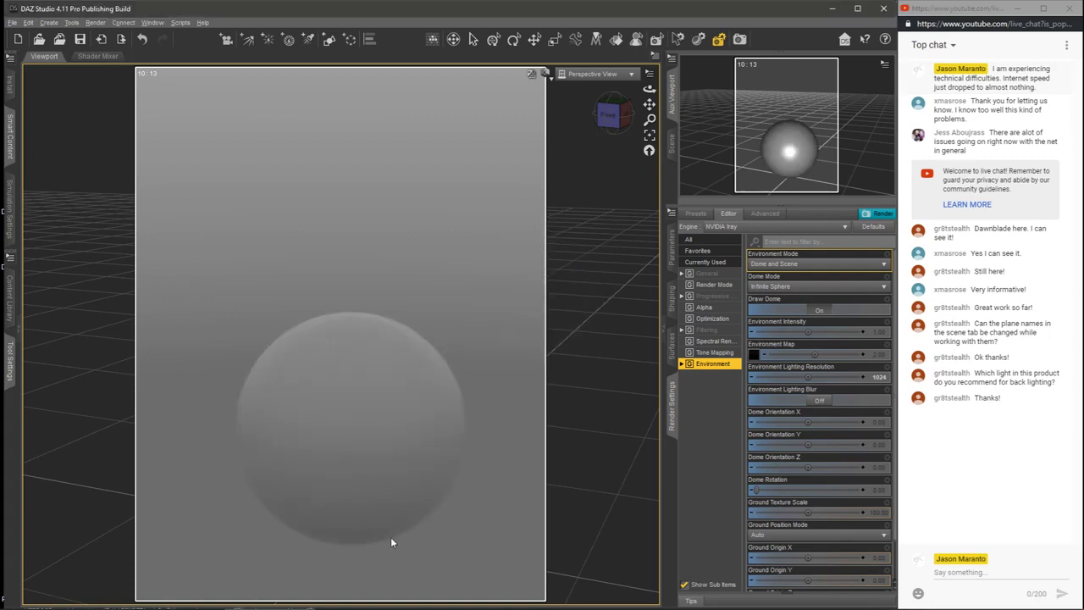
Step: Try adding a 10 m plane primitive with a Z Positive primary axis to the sphere scene
{"action": "left_click", "coordinate": [48, 22]}
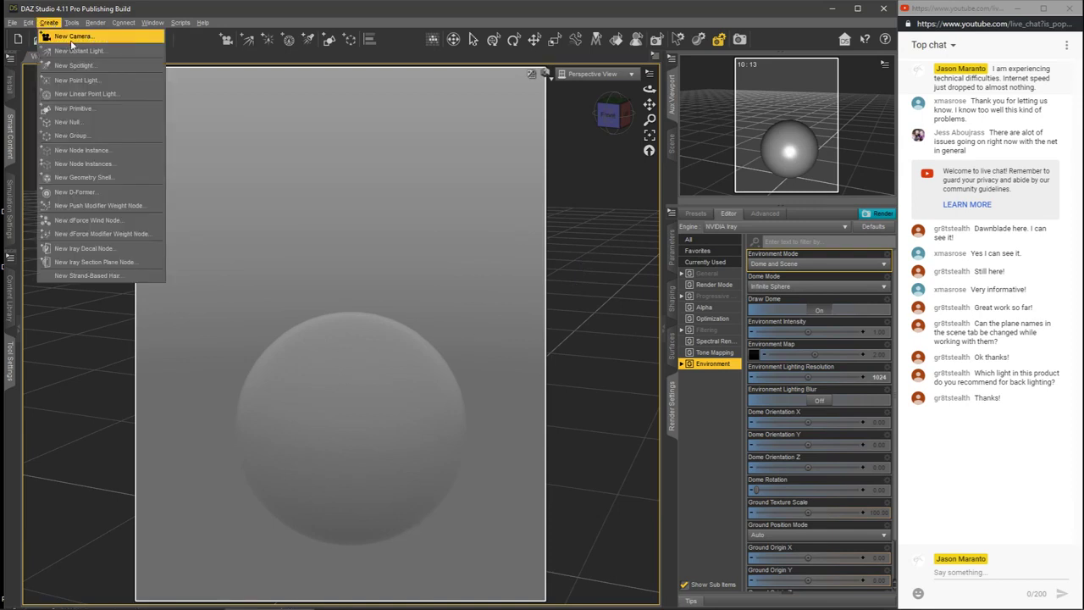
{"action": "left_click", "coordinate": [76, 108]}
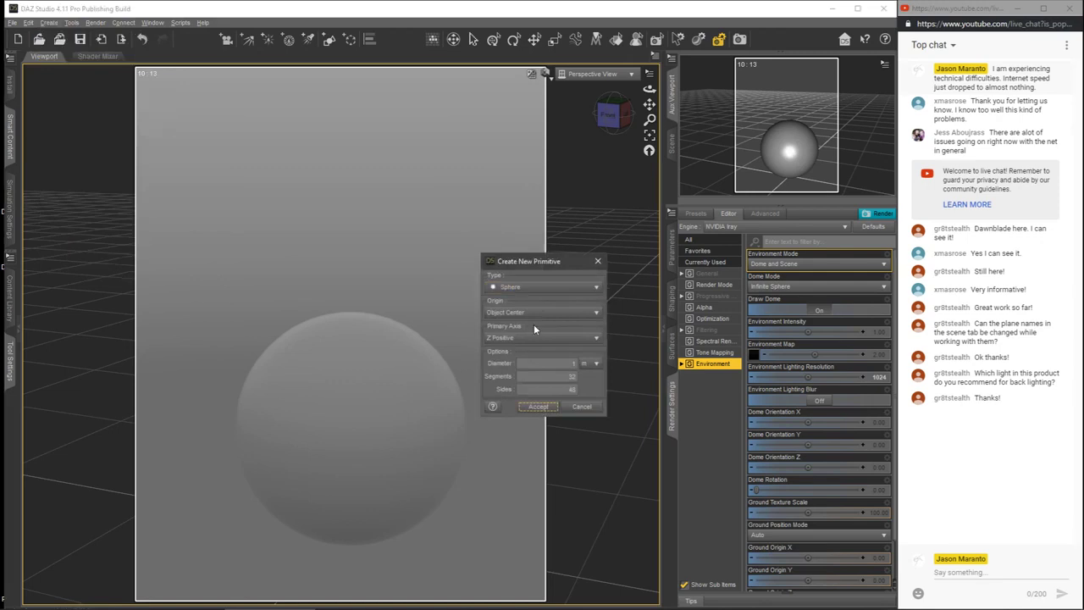
{"action": "left_click", "coordinate": [542, 288]}
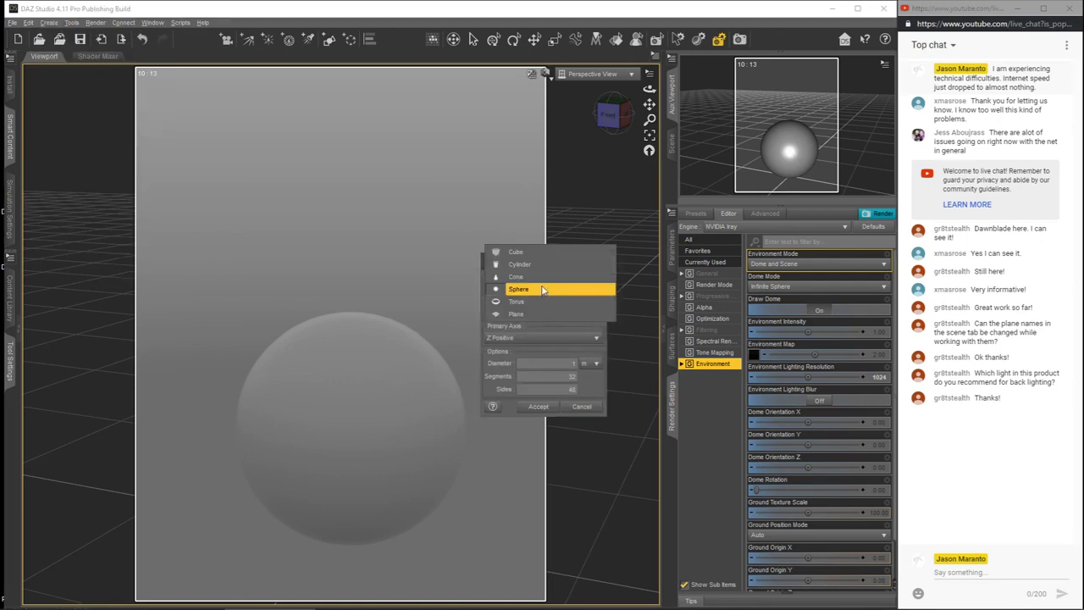
{"action": "left_click", "coordinate": [528, 314]}
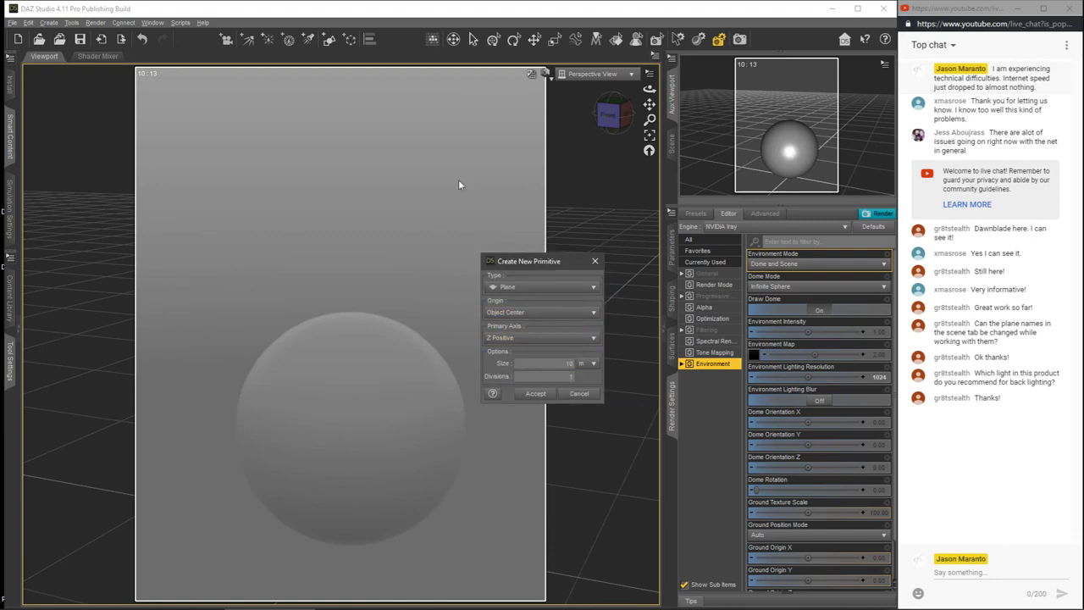
{"action": "left_click", "coordinate": [535, 393]}
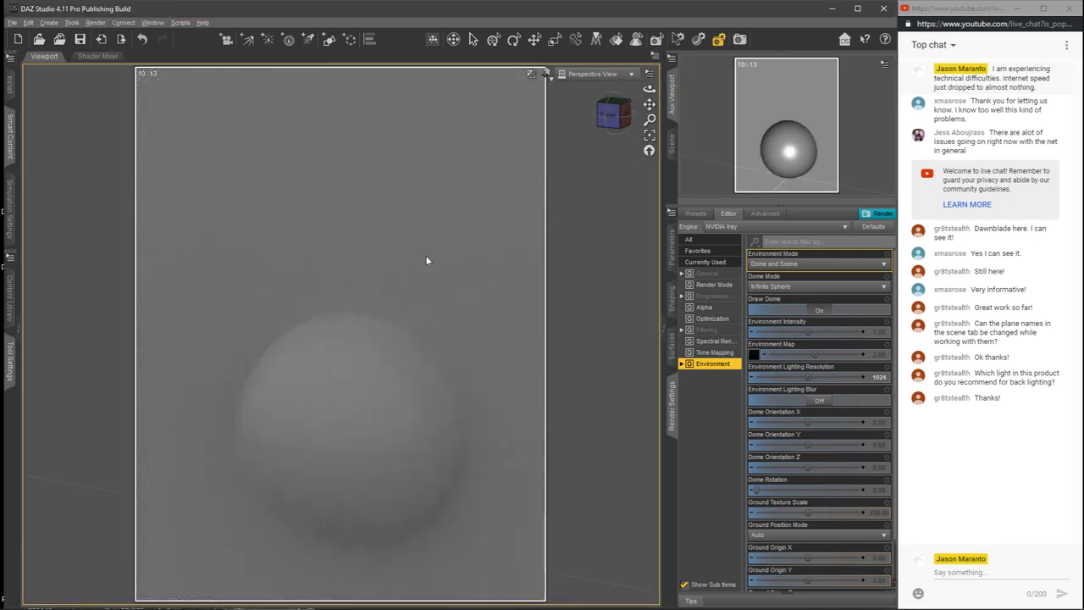
Step: List the scene's nodes and delete the plane, keeping only the sphere
{"action": "left_click", "coordinate": [671, 142]}
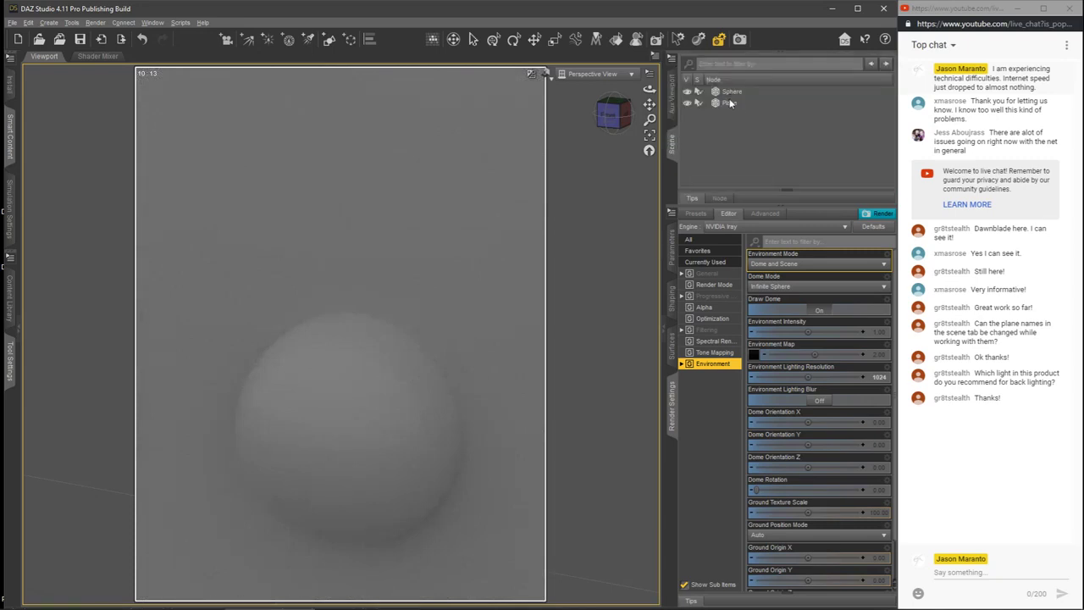
{"action": "left_click", "coordinate": [729, 101]}
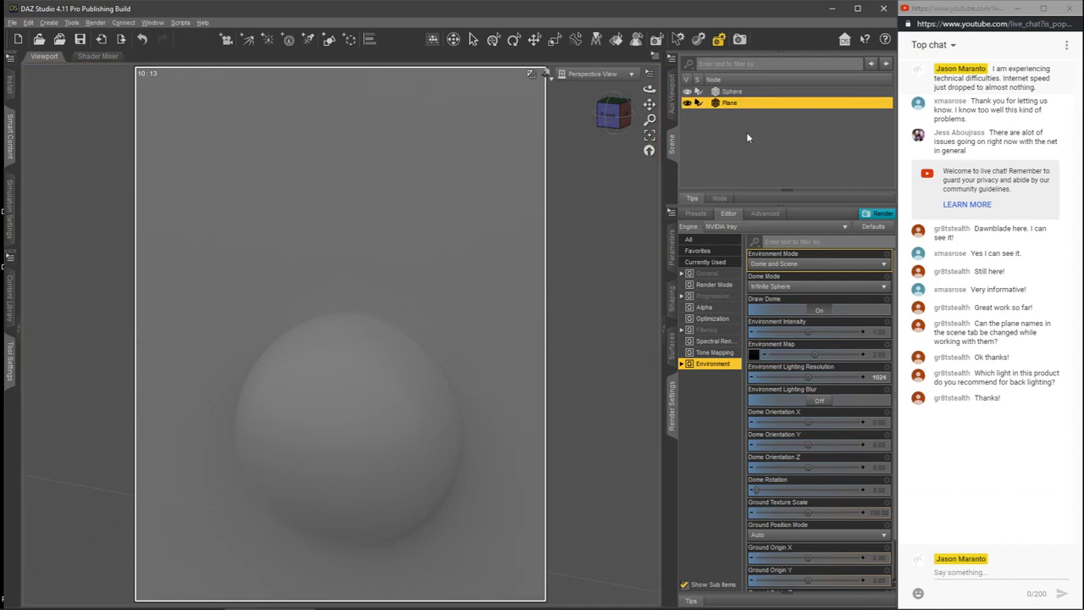
{"action": "key", "text": "Delete"}
Step: Create a 10 m plane primitive with its origin at the object center and a Y Positive primary axis
{"action": "left_click", "coordinate": [48, 22]}
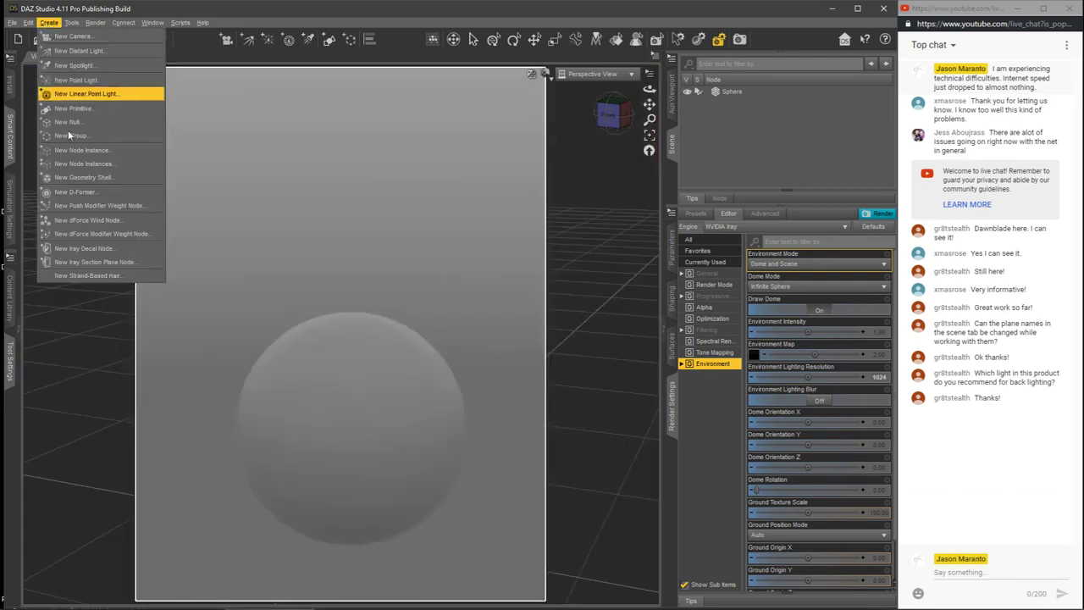
{"action": "left_click", "coordinate": [83, 108]}
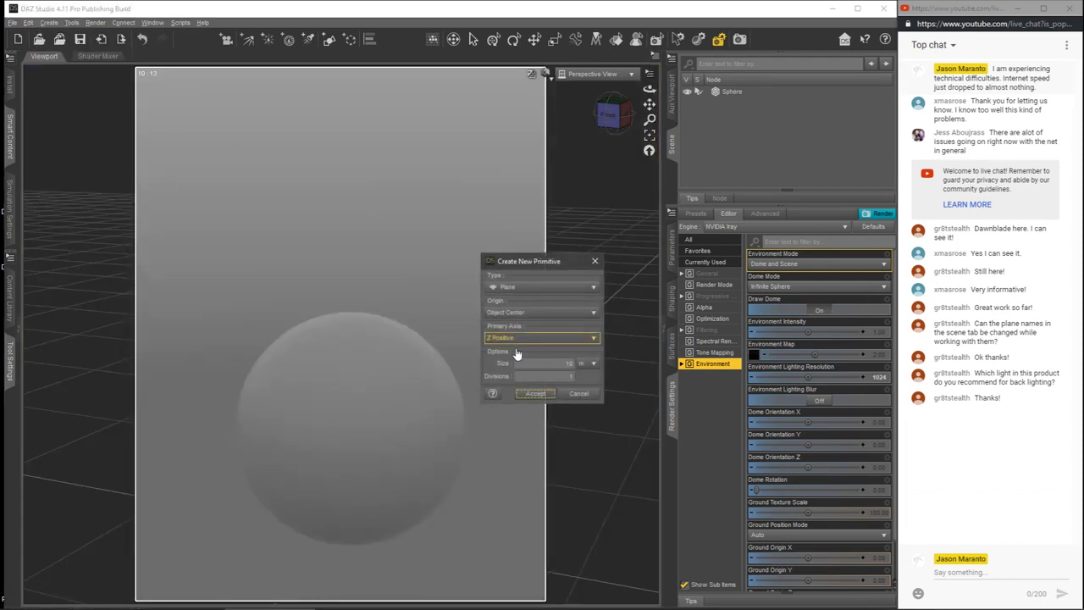
{"action": "left_click", "coordinate": [511, 339]}
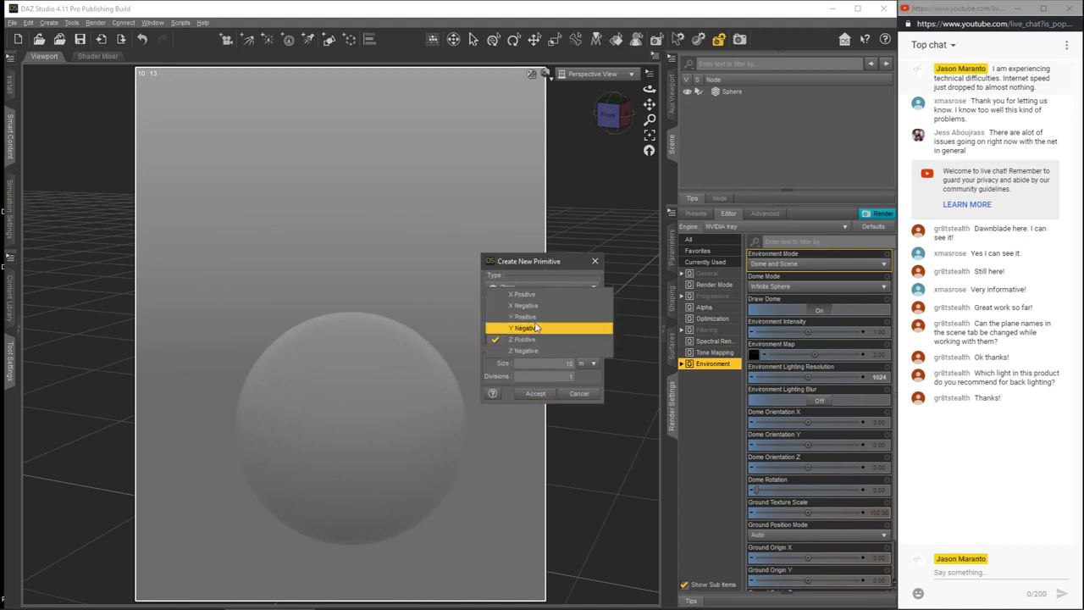
{"action": "left_click", "coordinate": [529, 316]}
{"action": "left_click", "coordinate": [535, 392]}
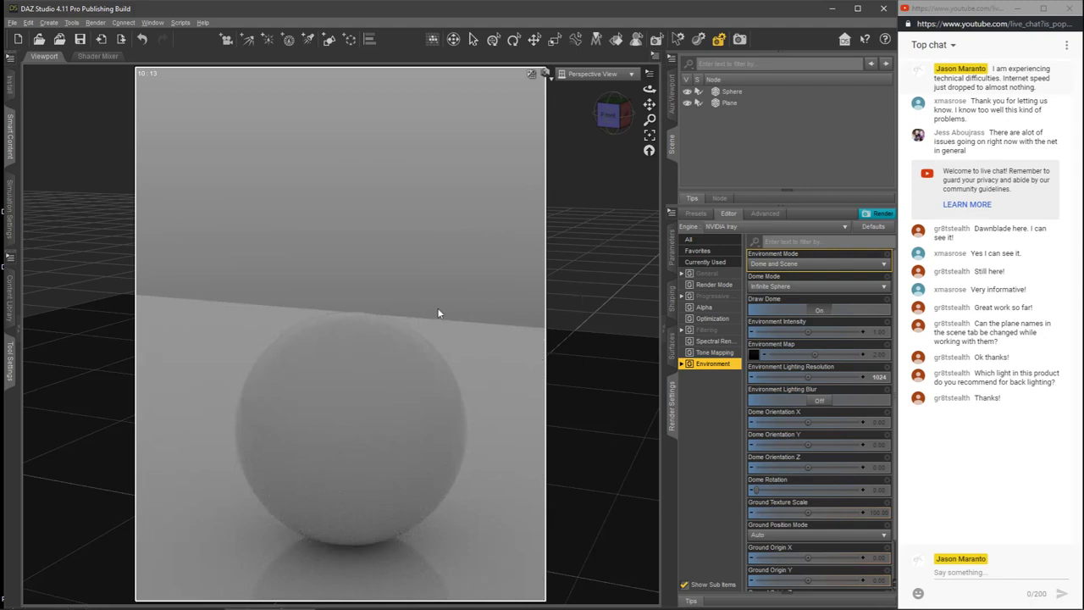
Step: Assign Studio Base Environment.exr as the cutout opacity map on the plane's surface
{"action": "left_click", "coordinate": [732, 102]}
{"action": "left_click", "coordinate": [675, 349]}
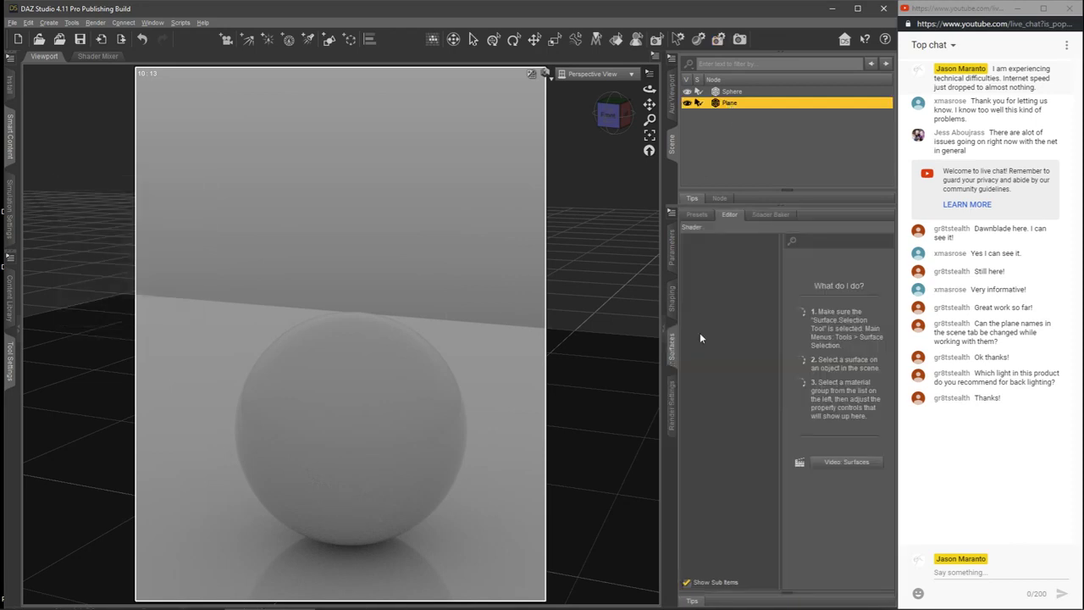
{"action": "left_click", "coordinate": [720, 273]}
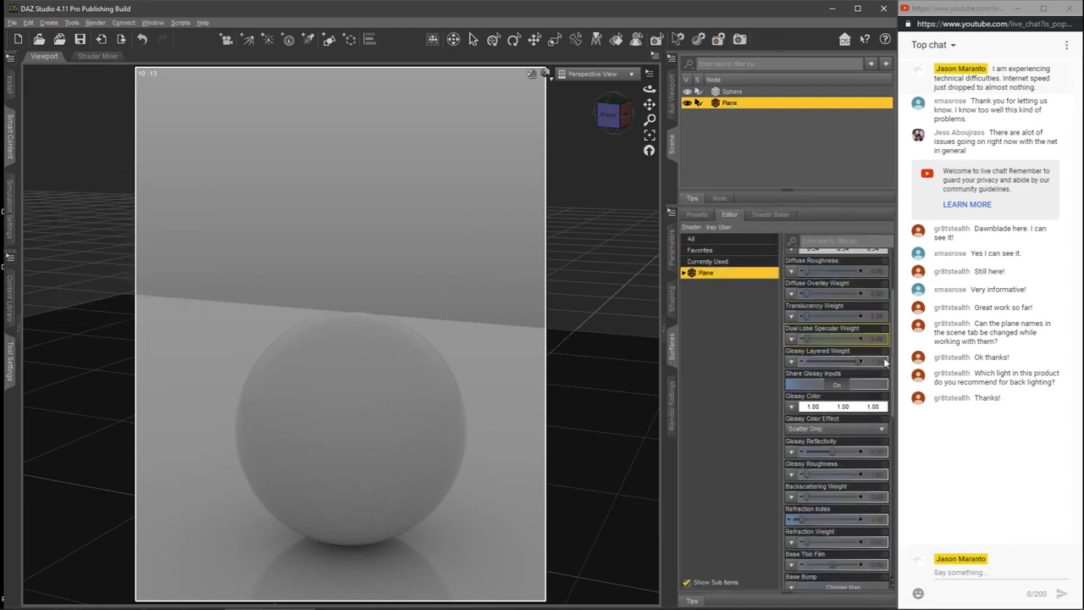
{"action": "left_click_drag", "start_coordinate": [893, 368], "coordinate": [911, 485]}
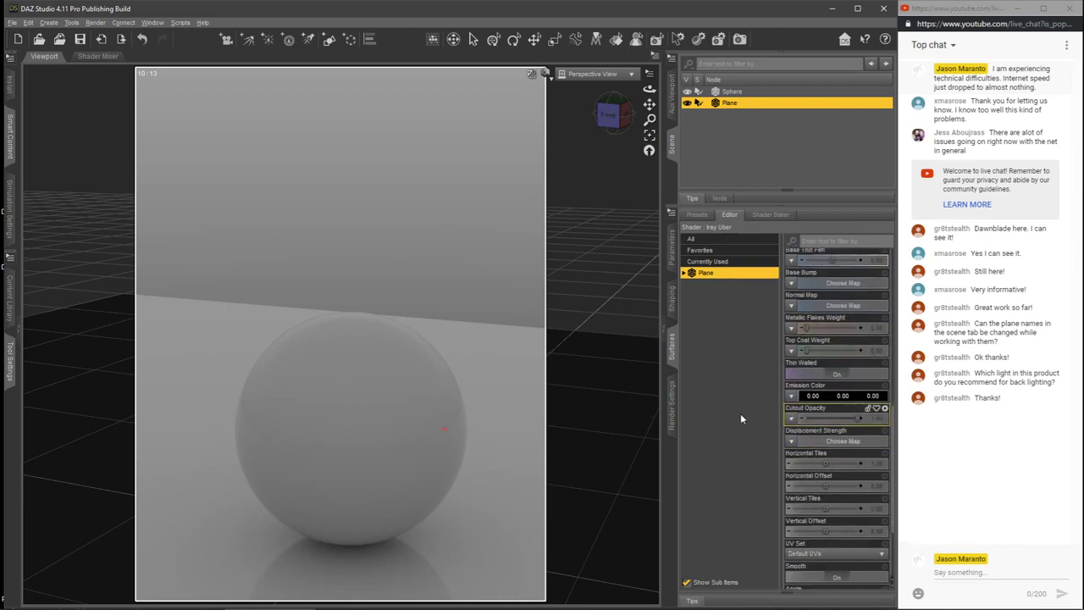
{"action": "left_click", "coordinate": [792, 420]}
{"action": "left_click", "coordinate": [797, 430]}
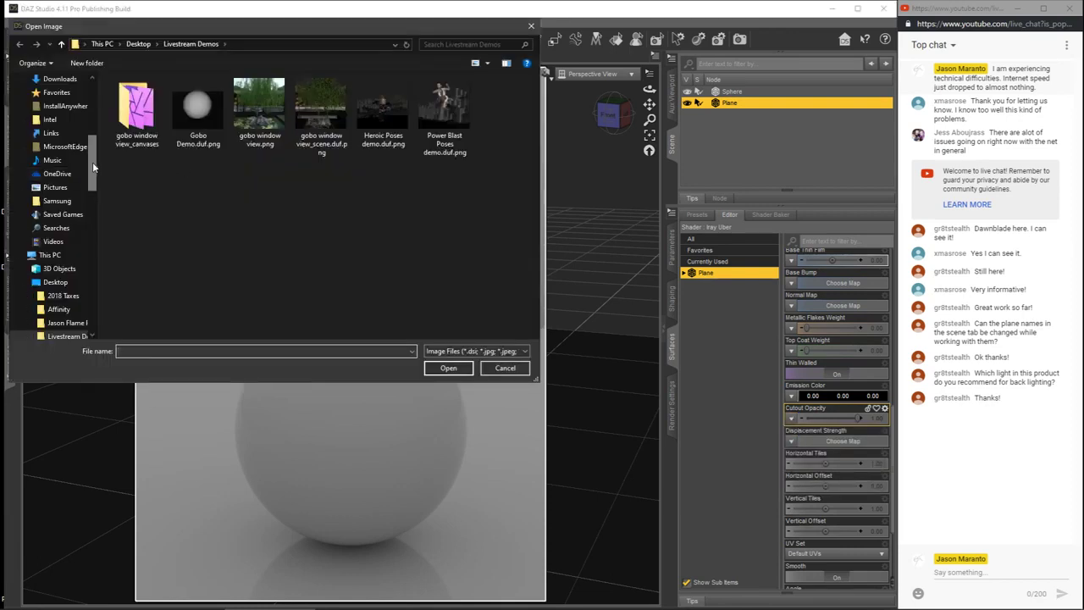
{"action": "left_click", "coordinate": [505, 368]}
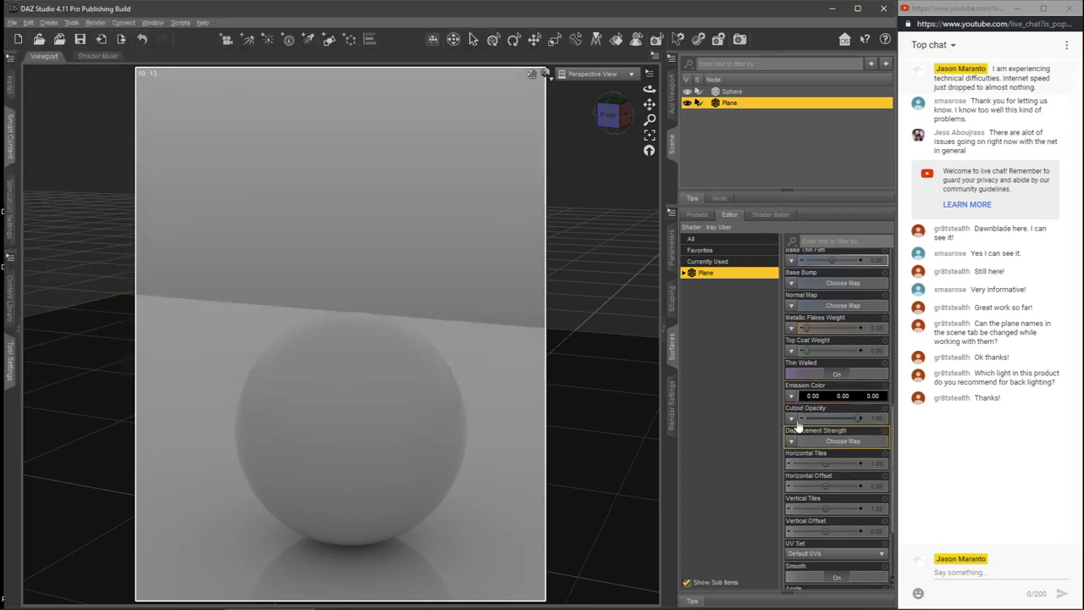
{"action": "left_click", "coordinate": [791, 418]}
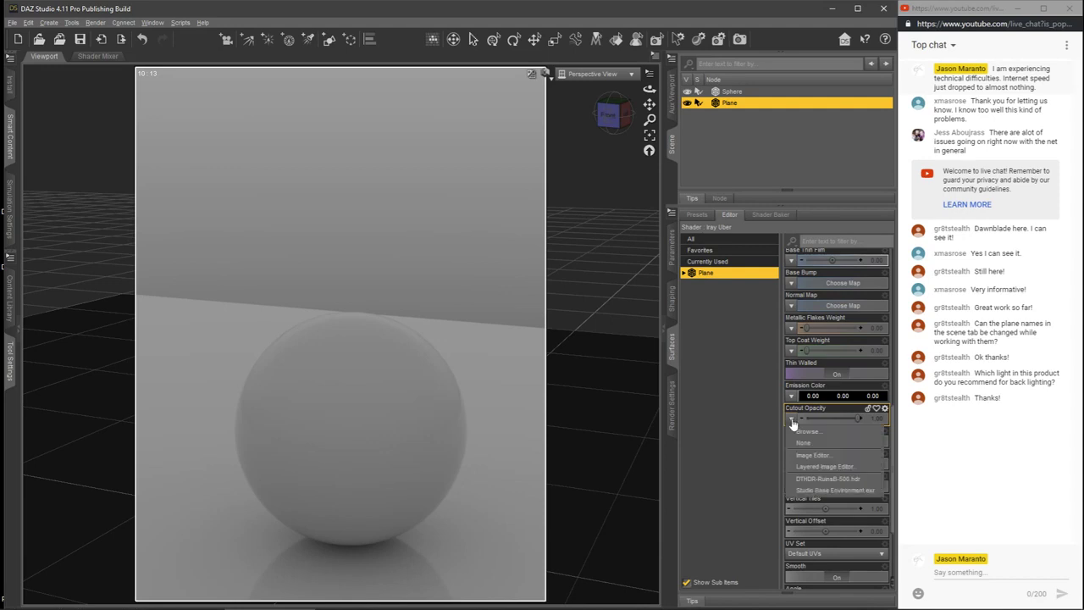
{"action": "left_click", "coordinate": [818, 491]}
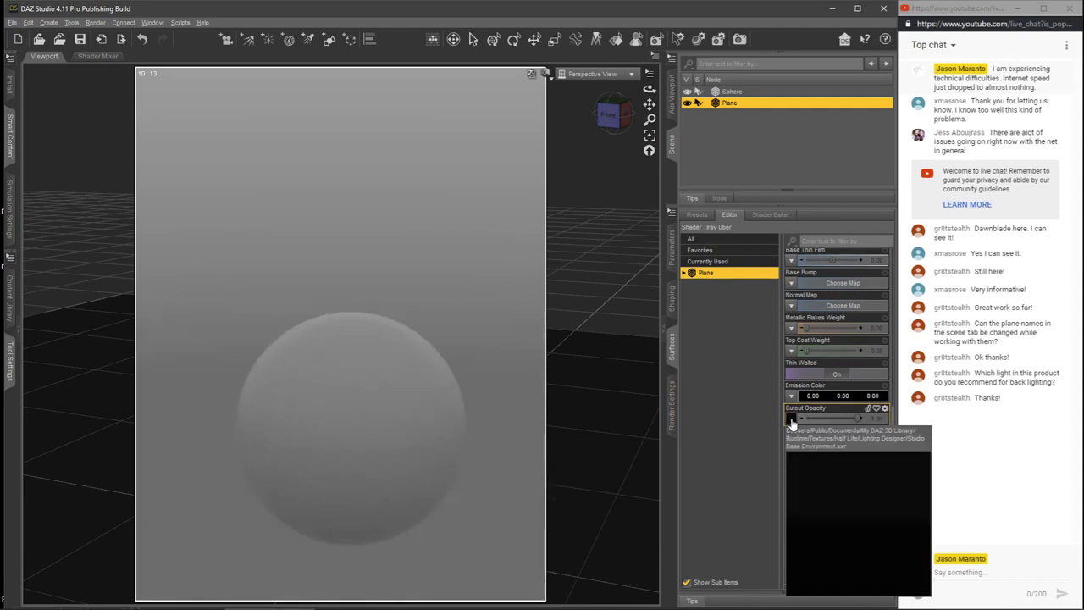
Step: Replace the plane's cutout opacity map with Hot Spot 01_HDR.exr from the Half Life Lighting Designer textures folder
{"action": "left_click", "coordinate": [792, 419]}
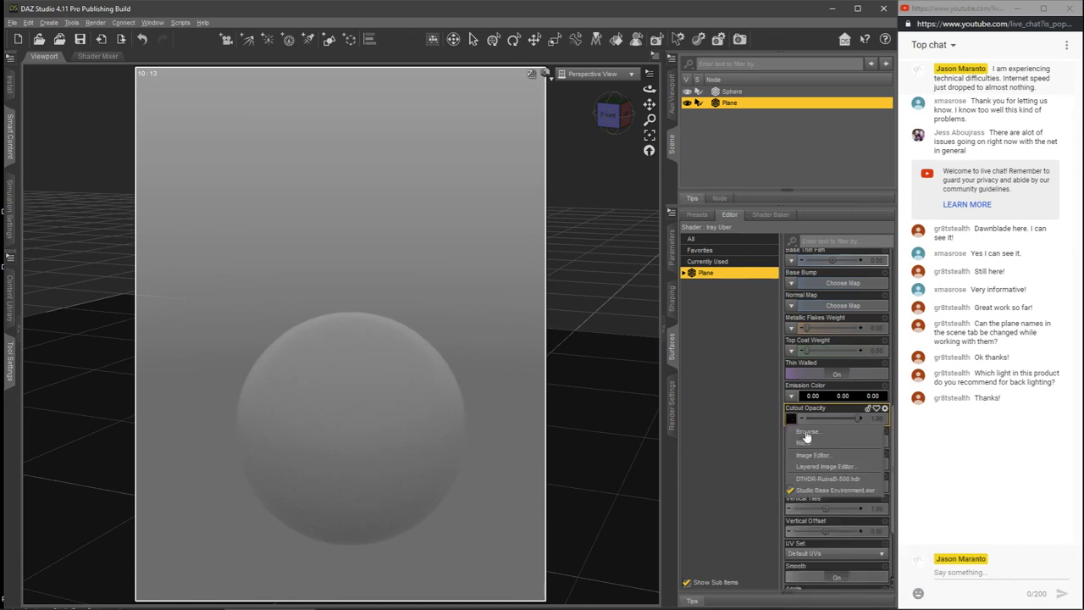
{"action": "left_click", "coordinate": [806, 432]}
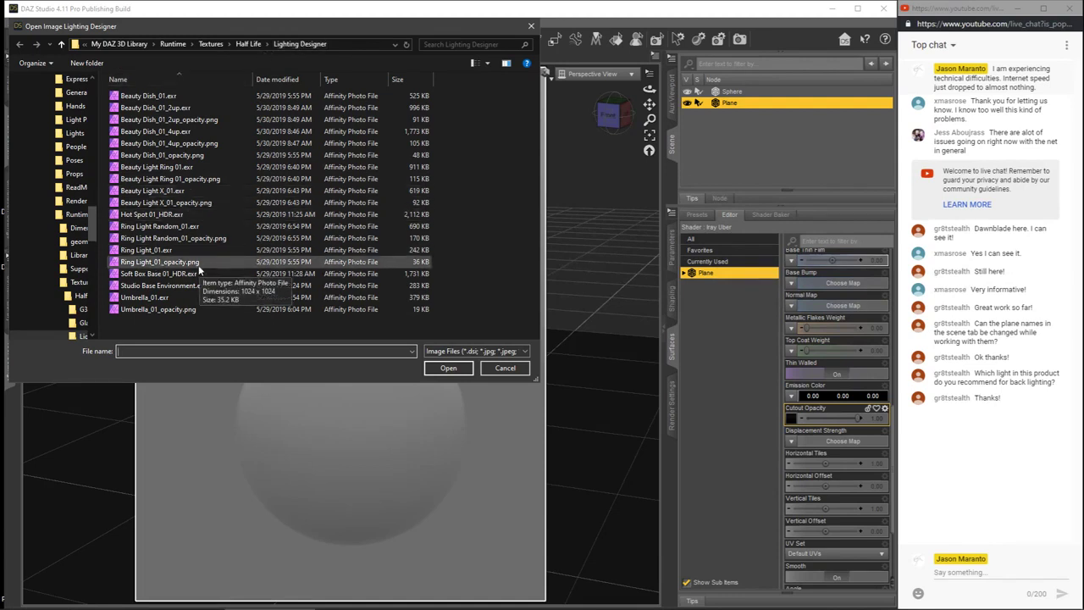
{"action": "left_click", "coordinate": [154, 215]}
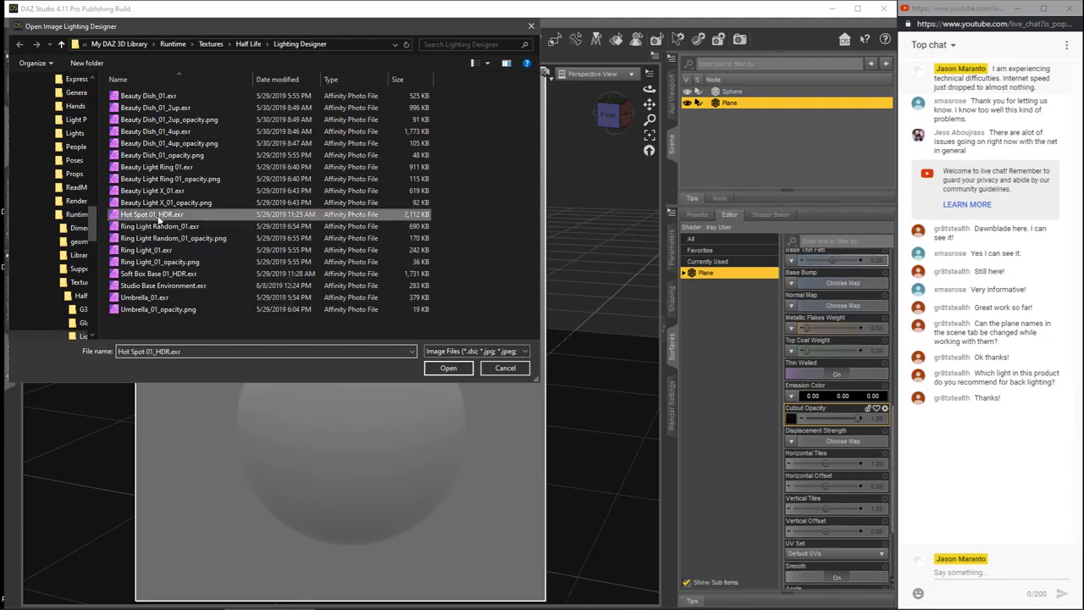
{"action": "left_click", "coordinate": [453, 367]}
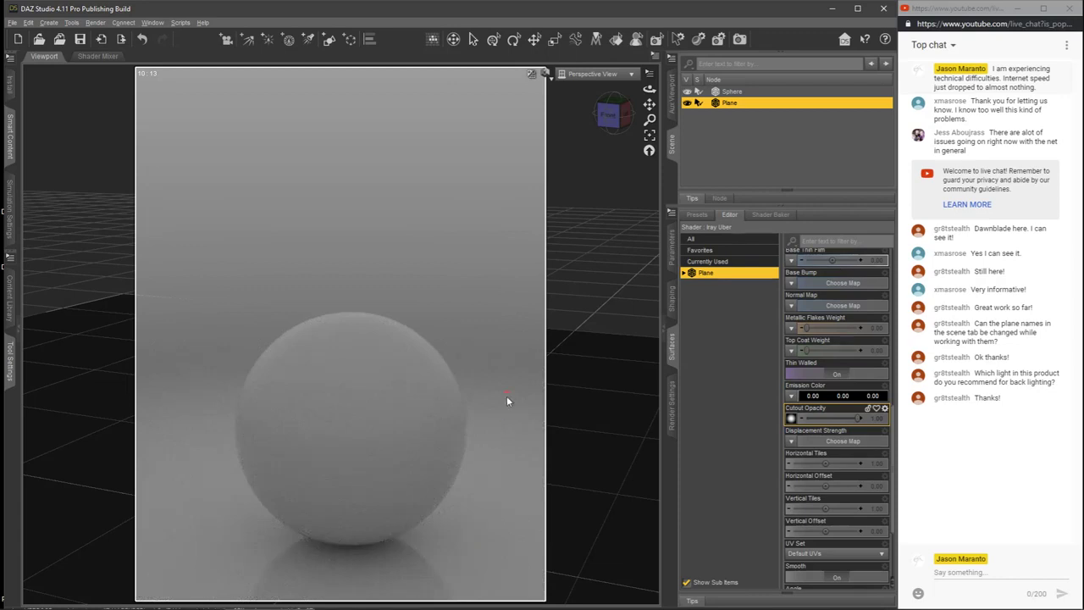
Step: Set the tone mapping Exposure Value to 5 in the render settings to brighten the Iray preview
{"action": "left_click_drag", "start_coordinate": [617, 124], "coordinate": [597, 140]}
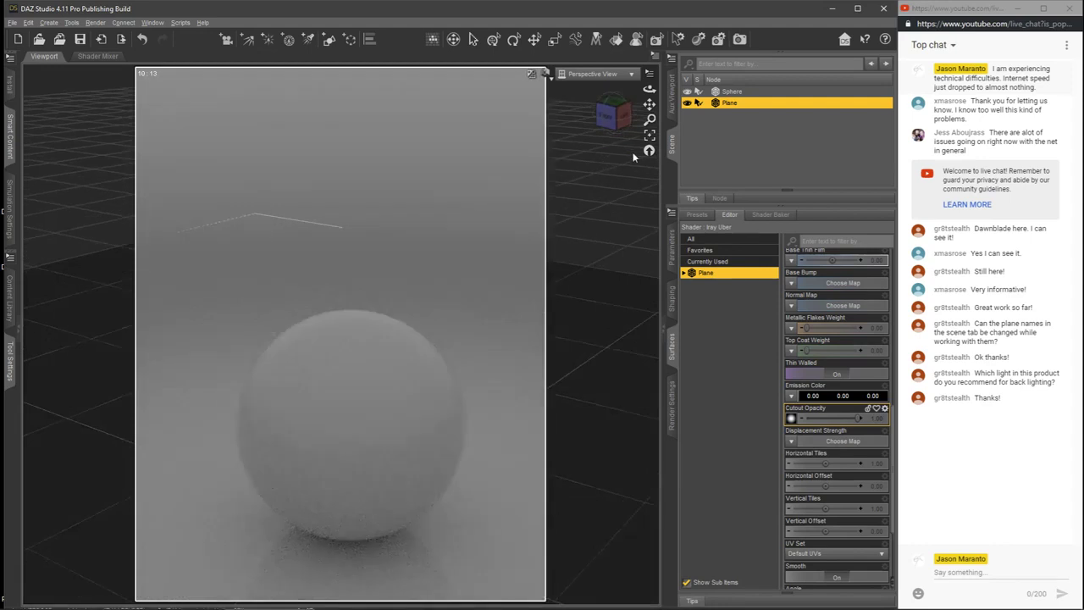
{"action": "left_click", "coordinate": [617, 108]}
{"action": "left_click_drag", "start_coordinate": [614, 119], "coordinate": [625, 104]}
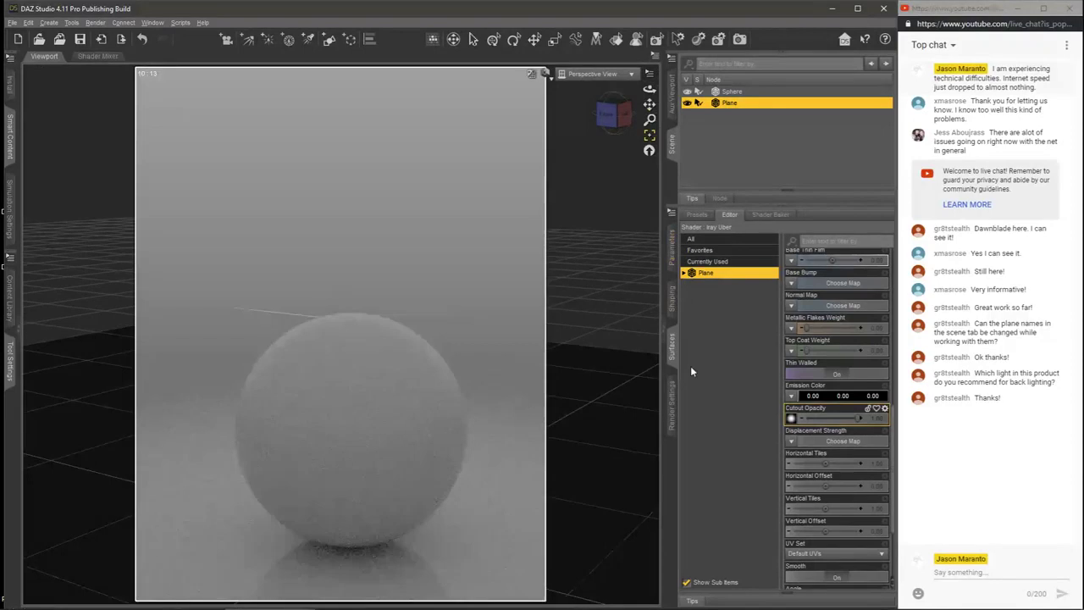
{"action": "left_click", "coordinate": [673, 406]}
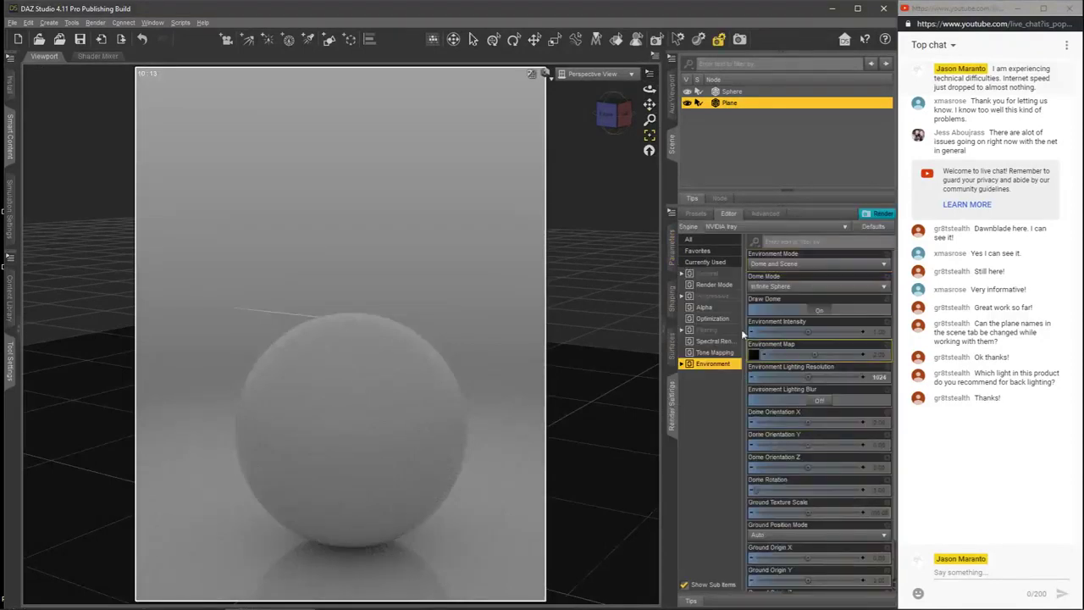
{"action": "left_click", "coordinate": [716, 352]}
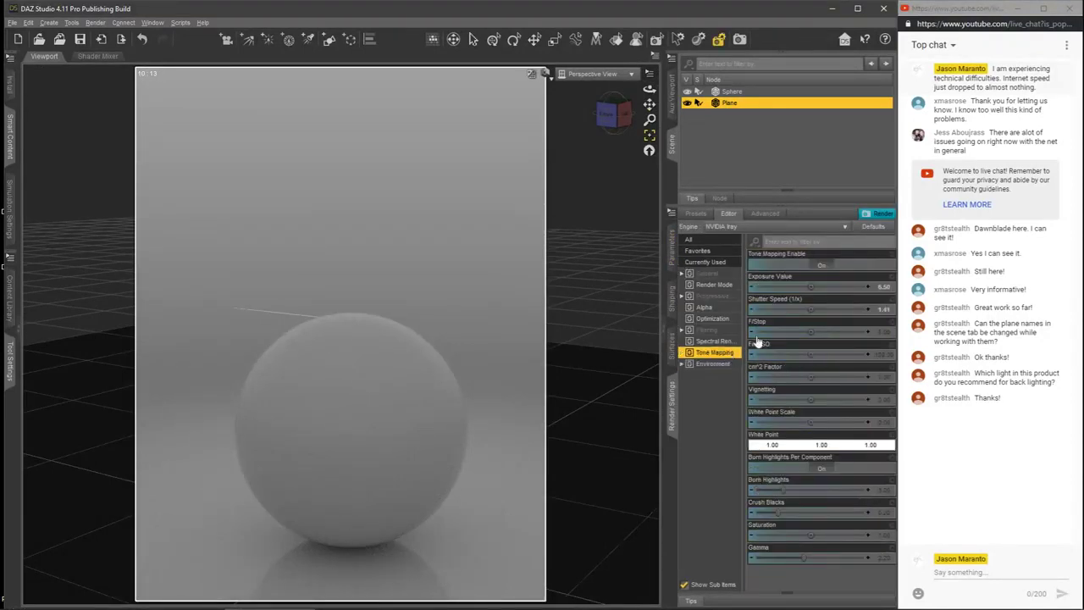
{"action": "left_click", "coordinate": [885, 288]}
{"action": "type", "text": "6"}
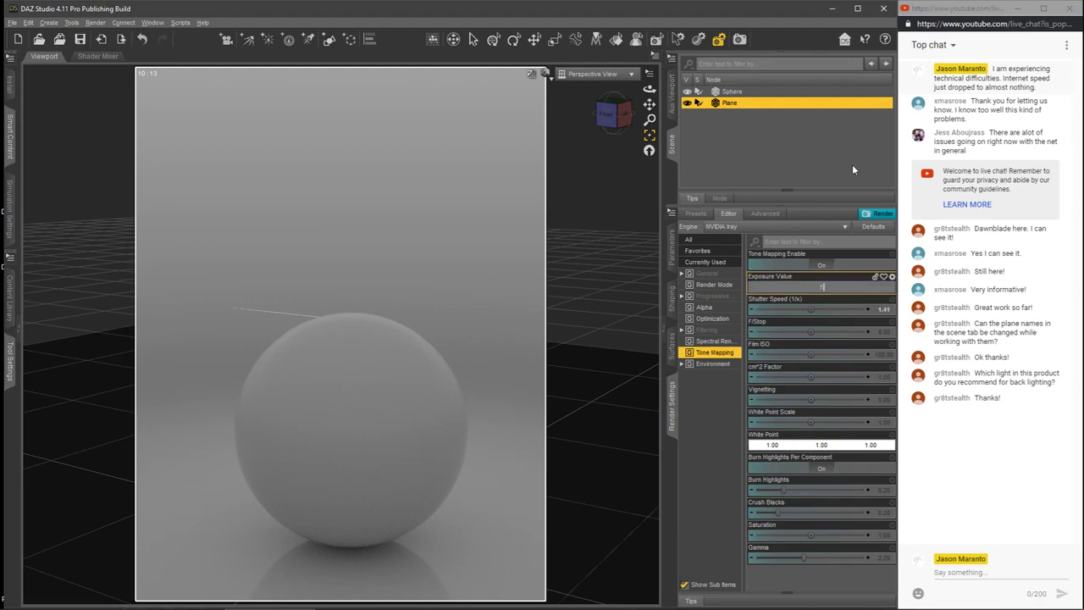
{"action": "key", "text": "Return"}
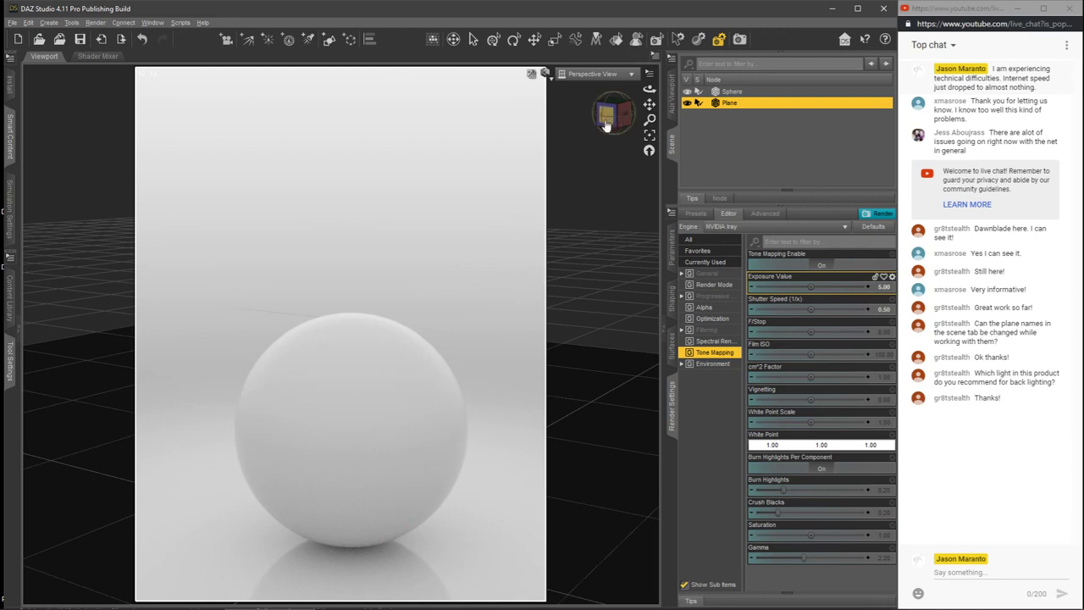
{"action": "left_click_drag", "start_coordinate": [567, 152], "coordinate": [563, 169]}
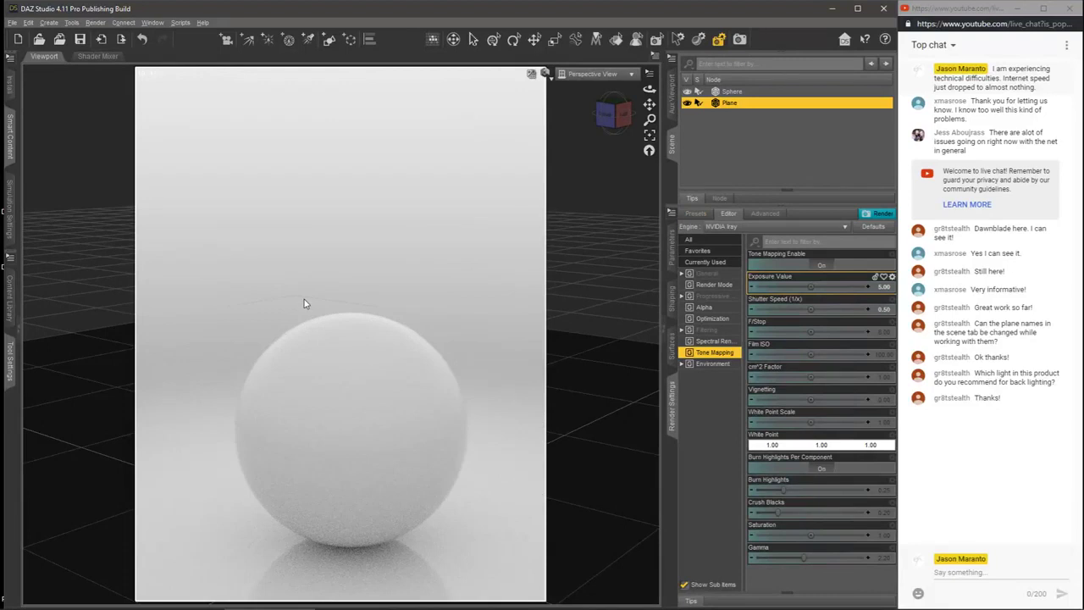
Step: Review the plane's surface properties, including its cutout opacity map
{"action": "left_click", "coordinate": [724, 153]}
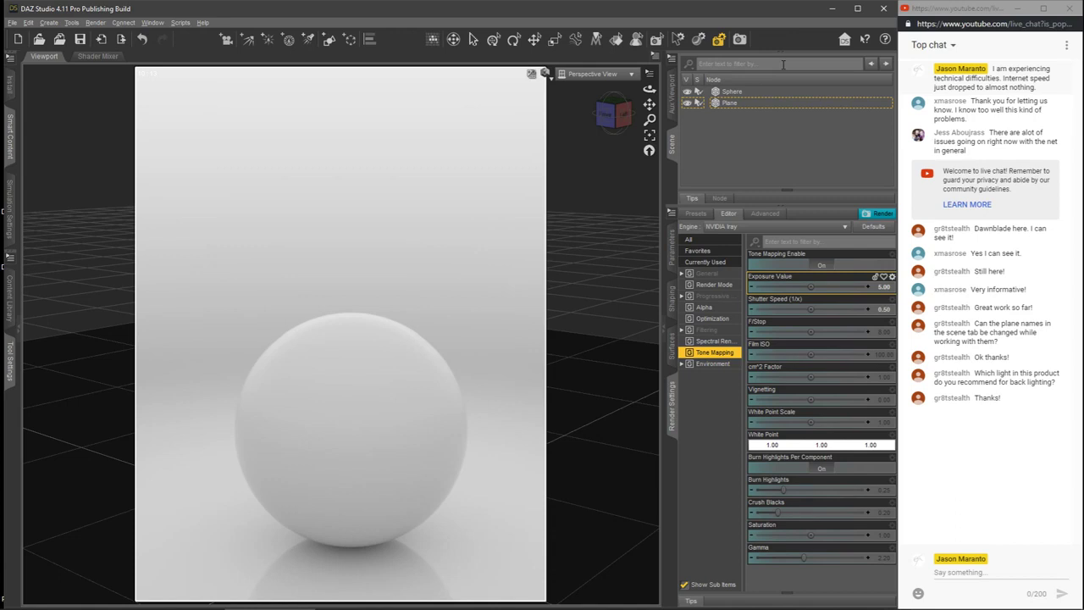
{"action": "left_click", "coordinate": [672, 343]}
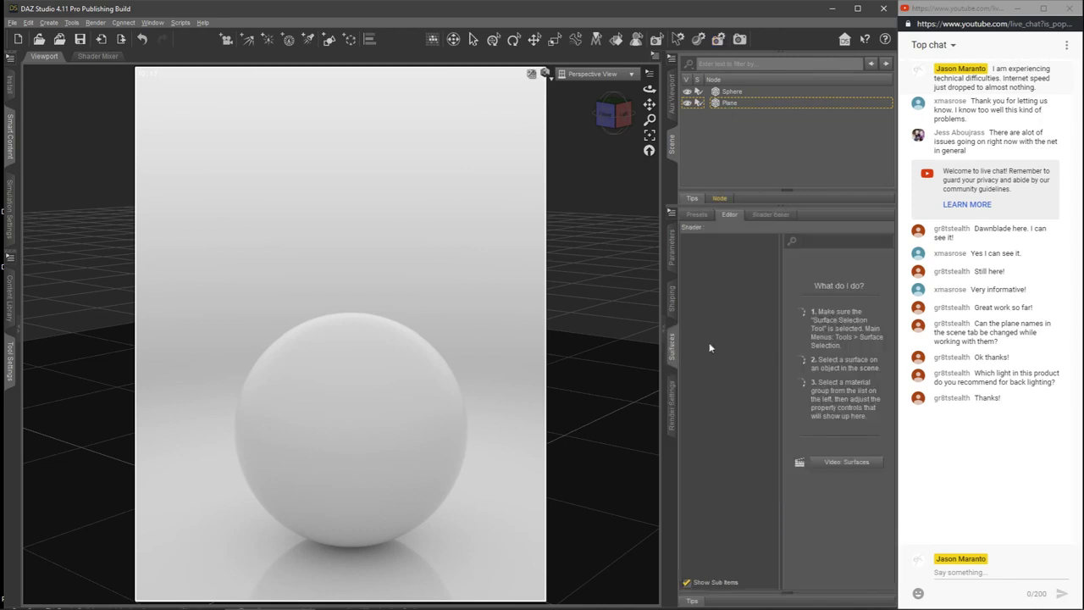
{"action": "left_click", "coordinate": [725, 103]}
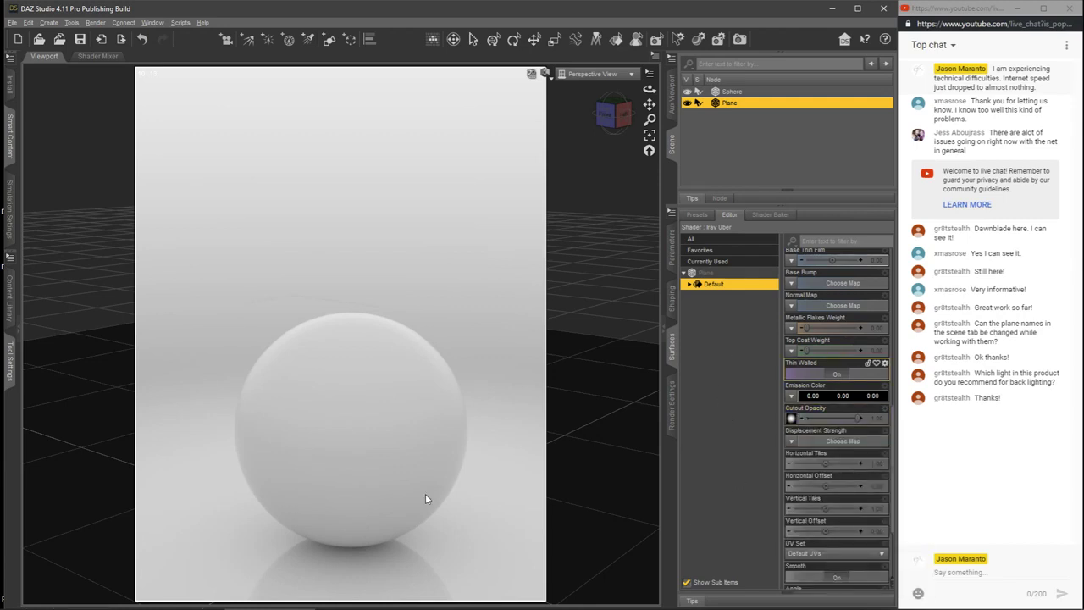
Step: Deselect the plane and switch the Perspective View's draw style to Texture Shaded
{"action": "left_click", "coordinate": [721, 179]}
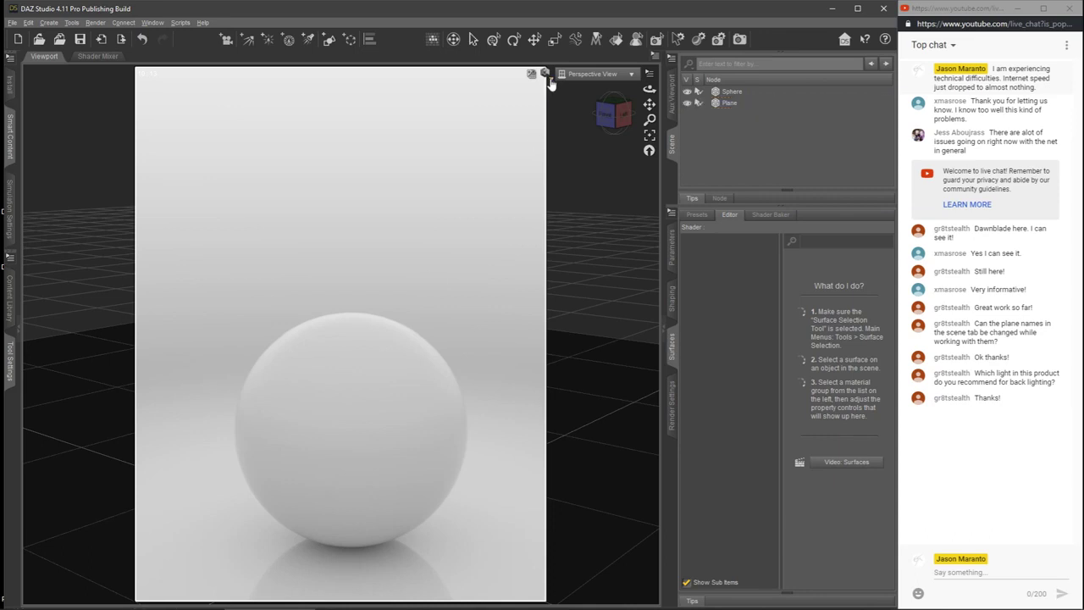
{"action": "left_click", "coordinate": [547, 74]}
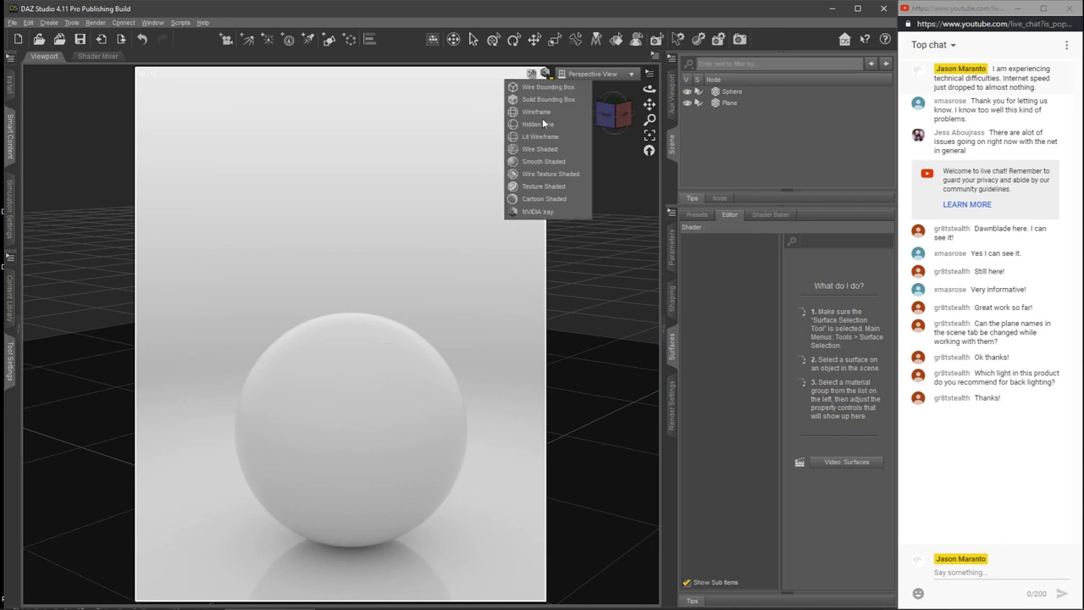
{"action": "left_click", "coordinate": [533, 188]}
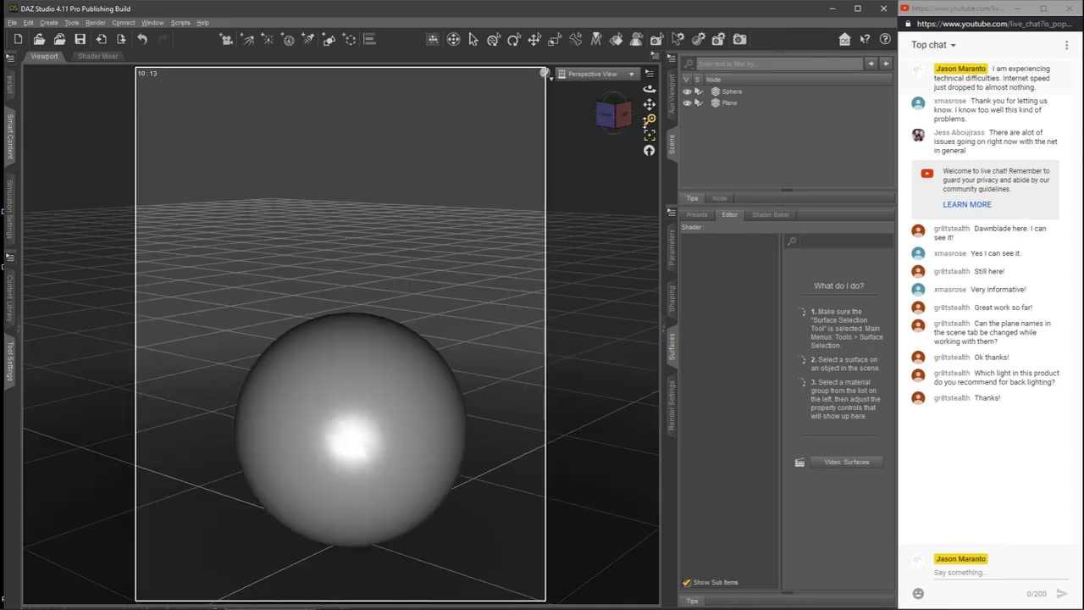